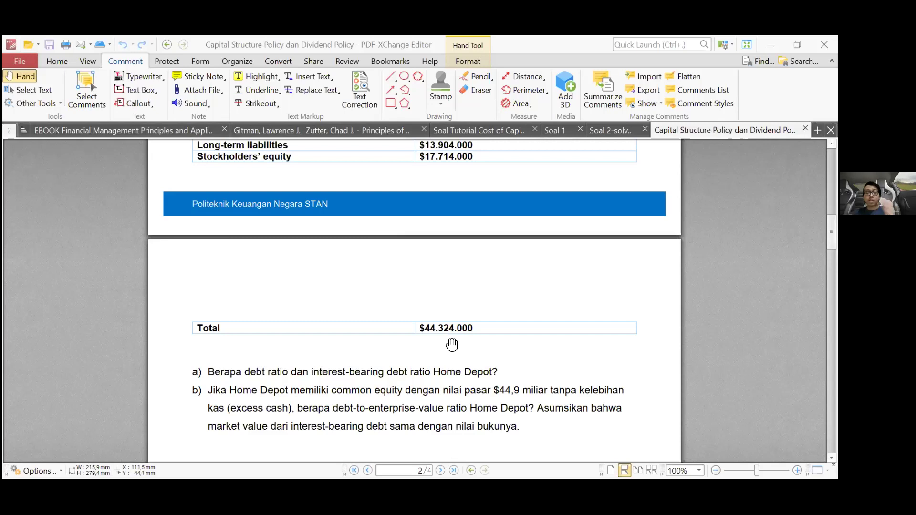
Review the Home Depot financial structure table and questions a and b in the problem document.
scroll(425, 421, up, 3)
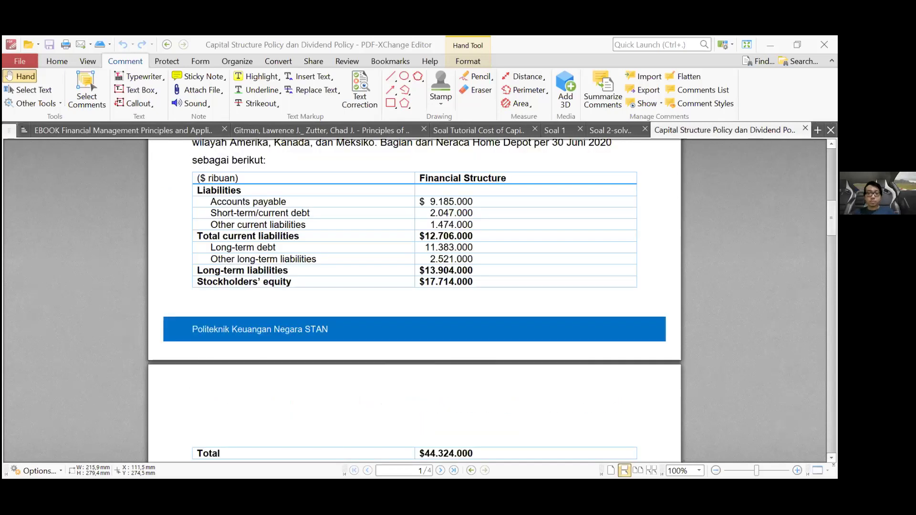
scroll(414, 301, down, 4)
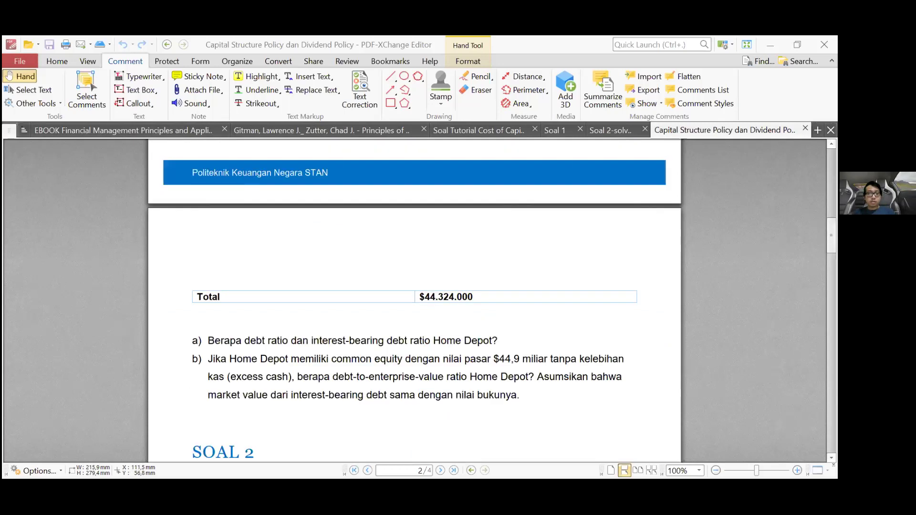
scroll(414, 301, up, 3)
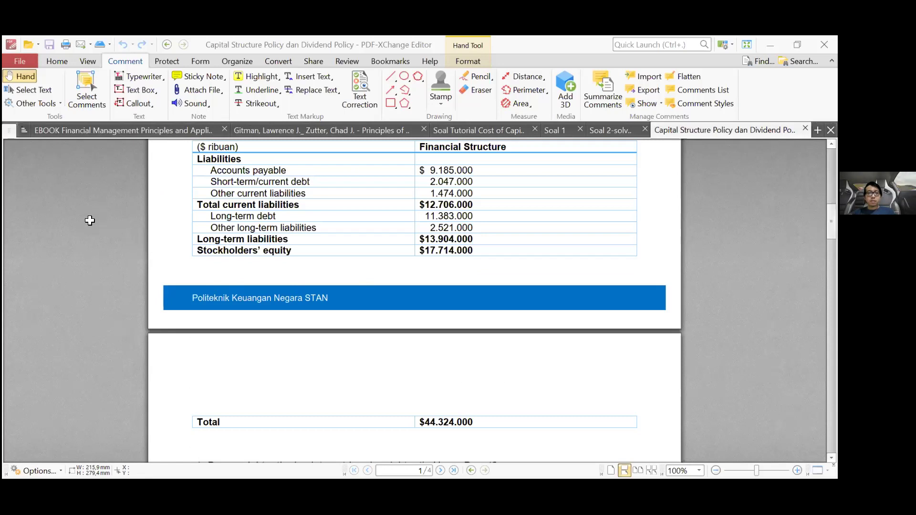
Switch to the Kunci Tentir workbook in Excel and underline the Other current liabilities amount in C8.
key(alt+Tab)
click(108, 235)
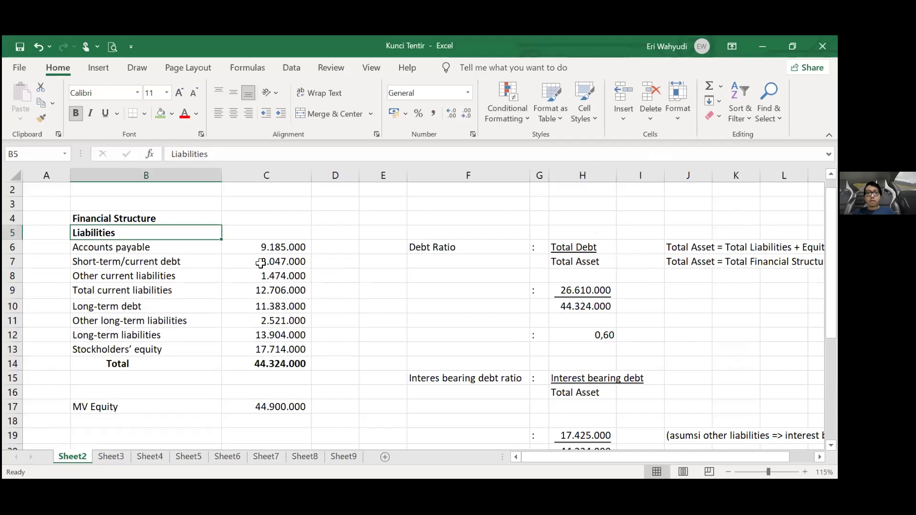
key(Down)
key(Right)
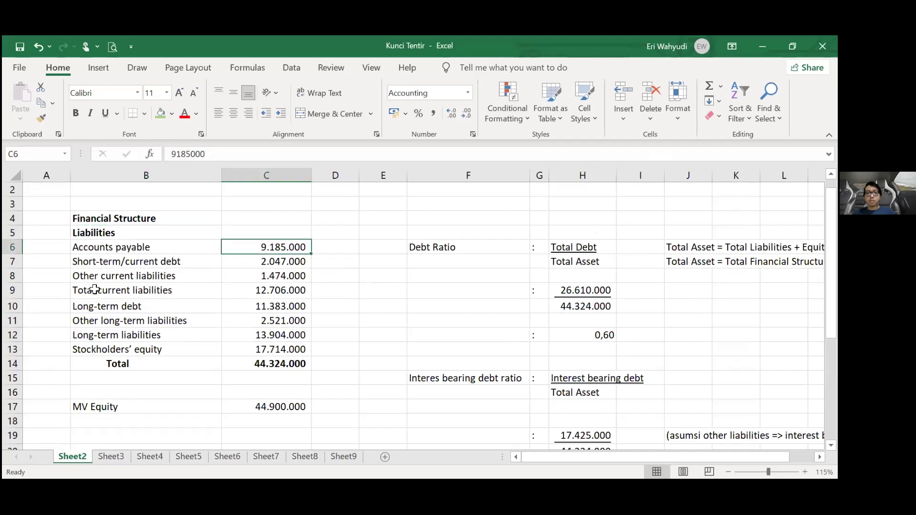
click(279, 277)
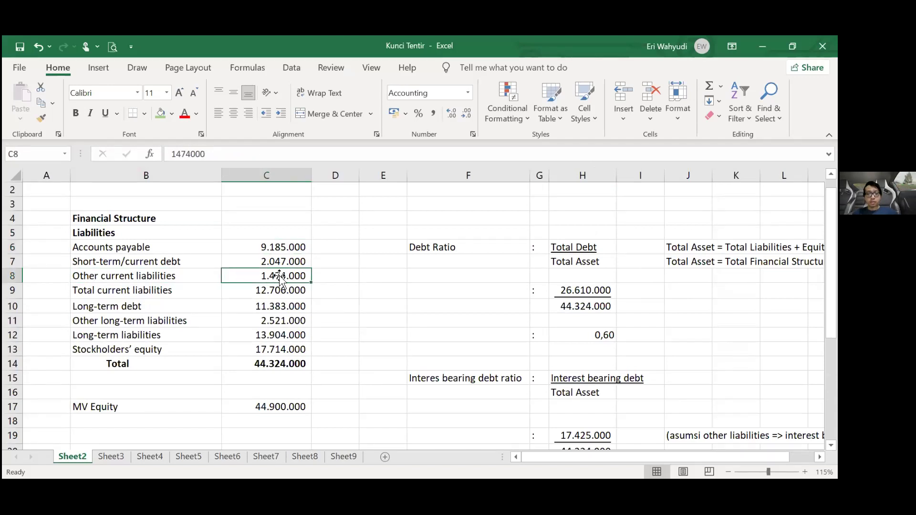
key(ctrl+u)
click(336, 310)
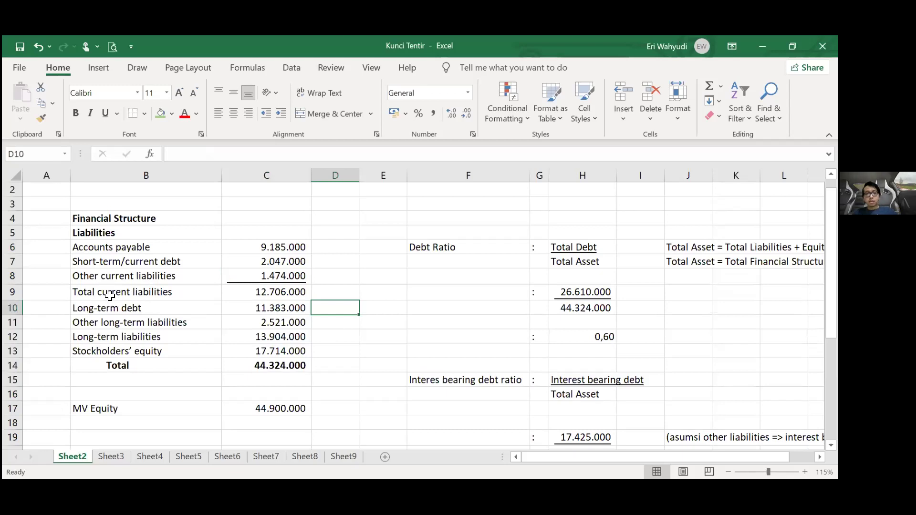
Underline the Other long-term liabilities amount in C11.
click(101, 306)
click(106, 321)
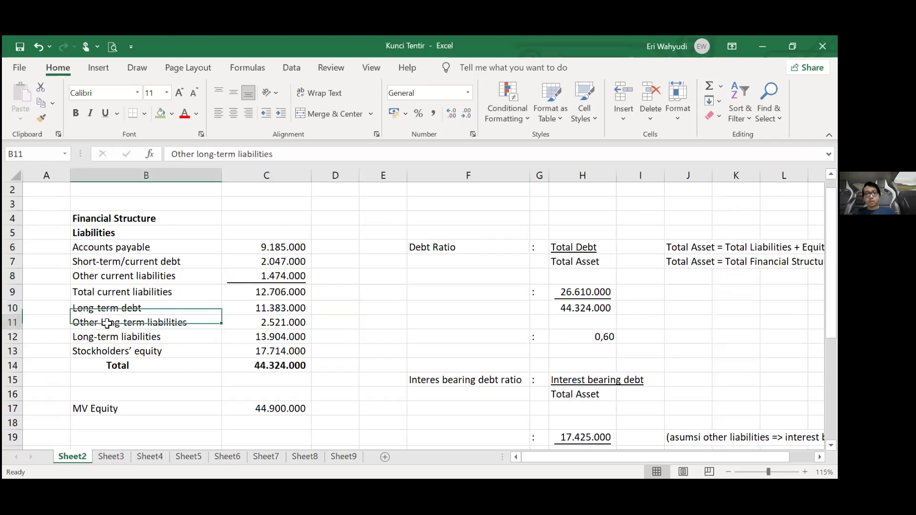
click(270, 324)
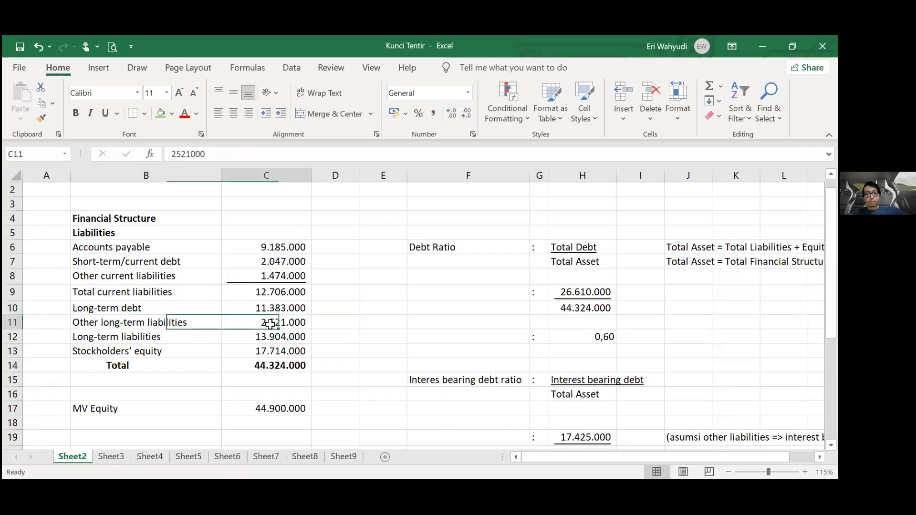
key(ctrl+u)
Make the Long-term liabilities and Total current liabilities rows bold, covering both labels and amounts.
click(268, 338)
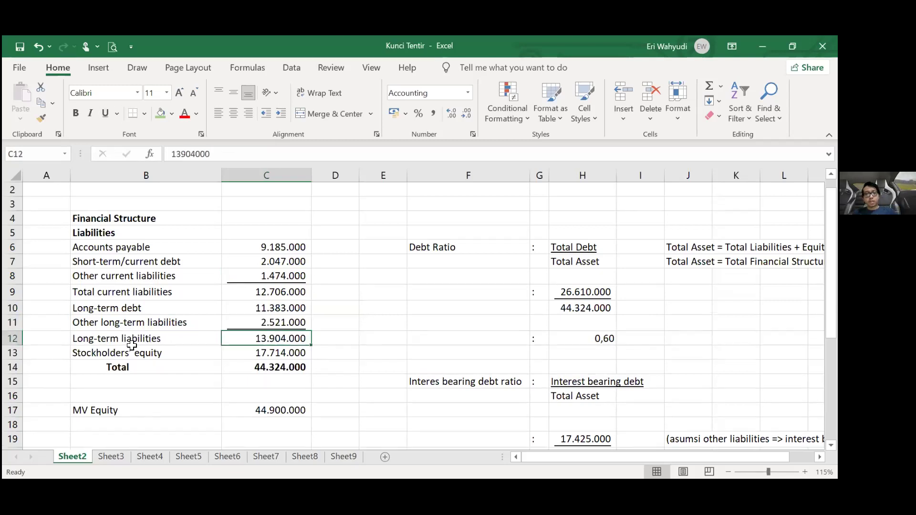
shift+click(129, 342)
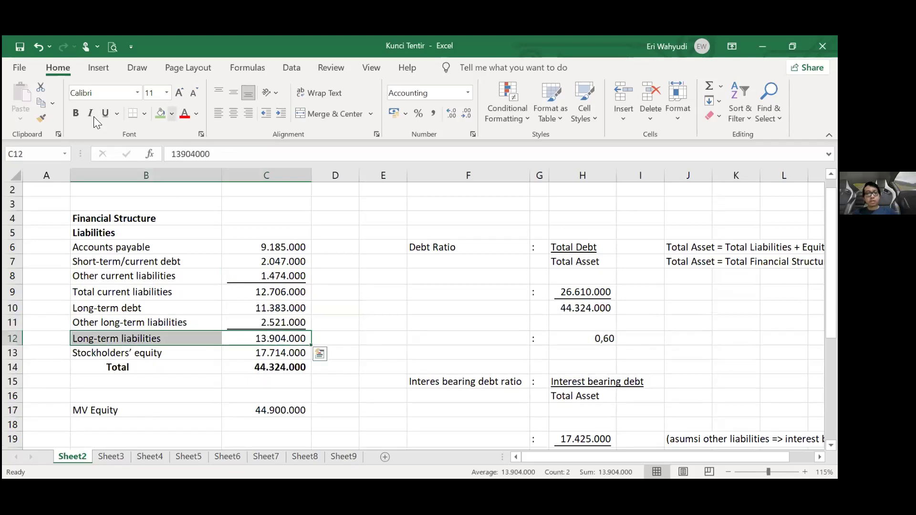
key(ctrl+b)
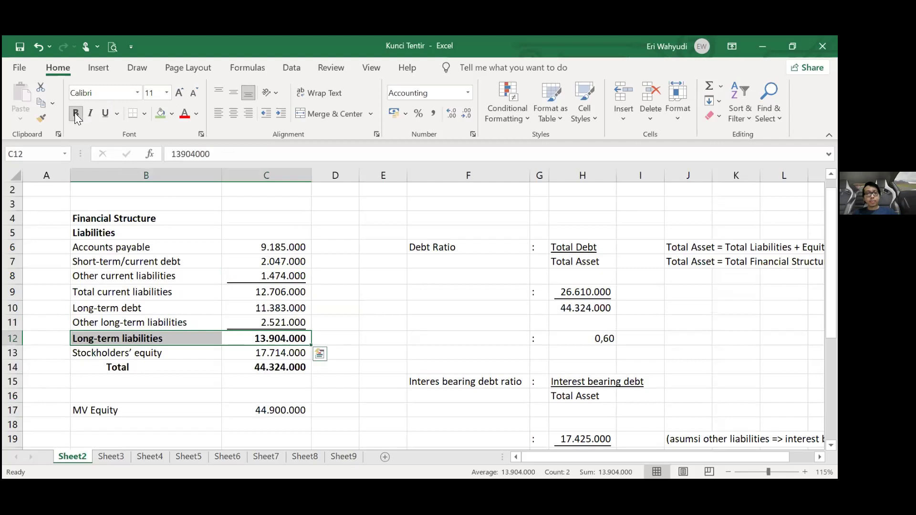
drag(119, 290, 267, 292)
key(ctrl+b)
click(287, 390)
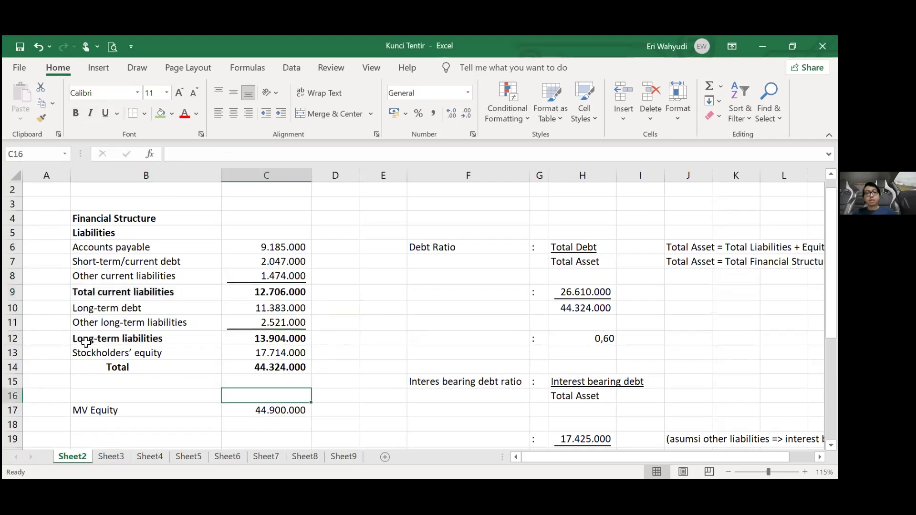
Extend the Total label in B14 to read "Total Liab. + Equity".
click(89, 343)
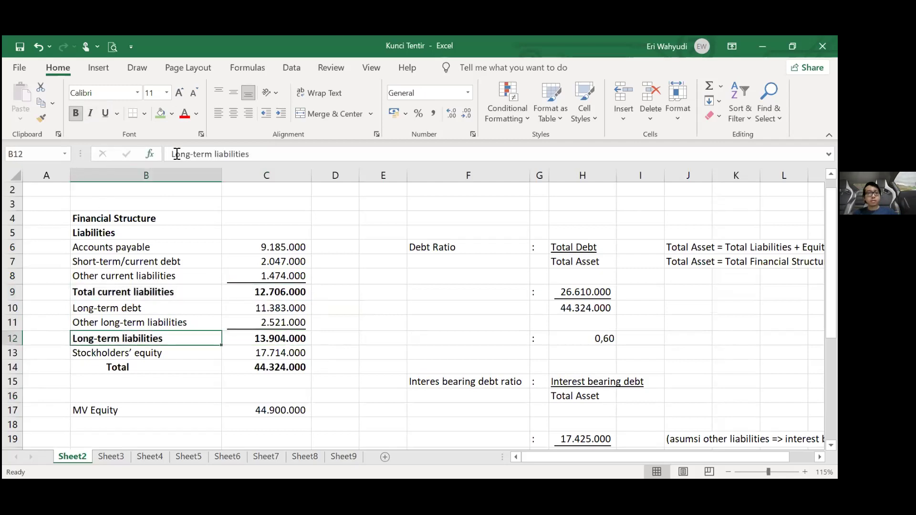
click(295, 353)
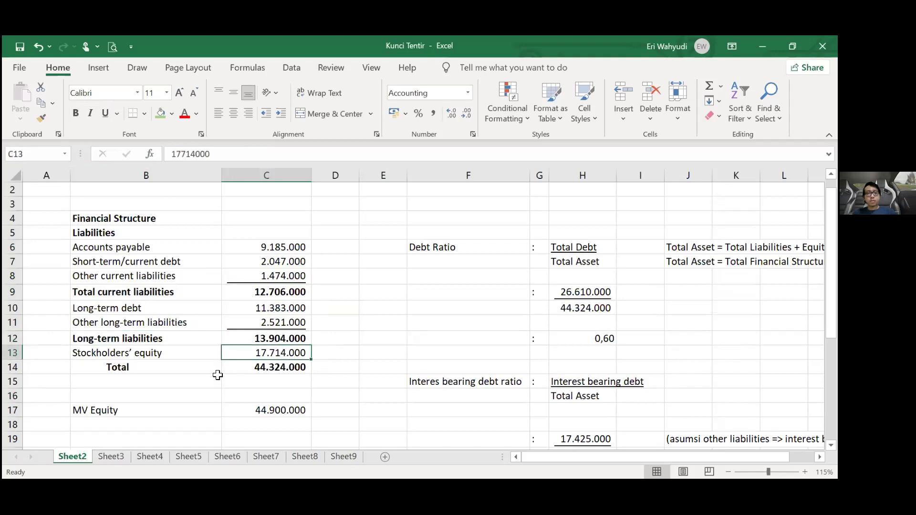
click(164, 368)
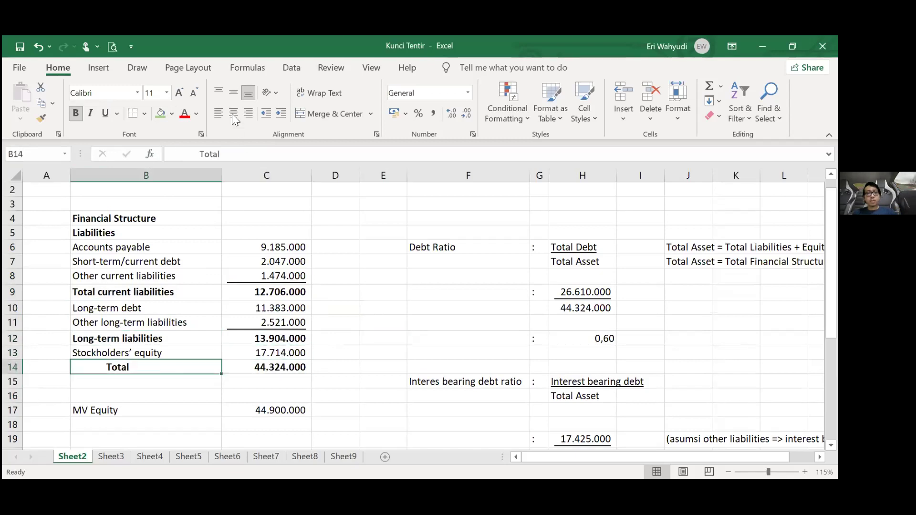
click(231, 156)
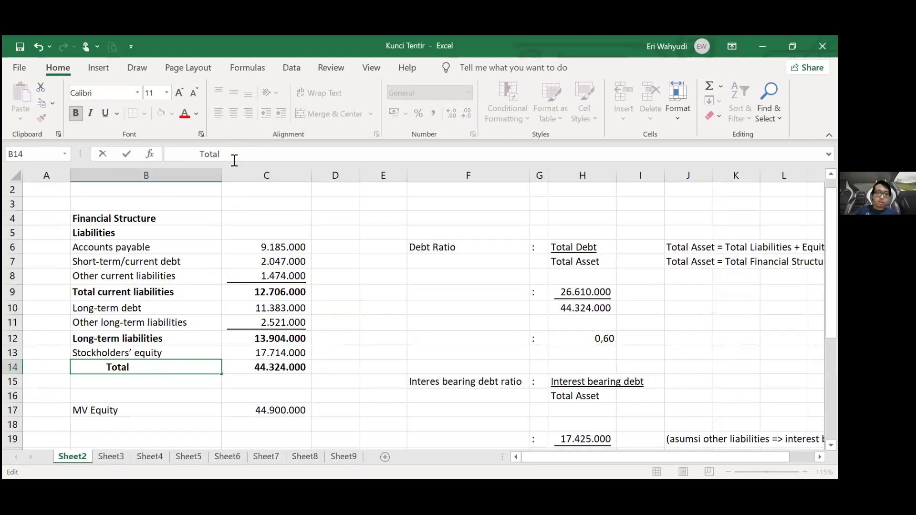
text(Liab)
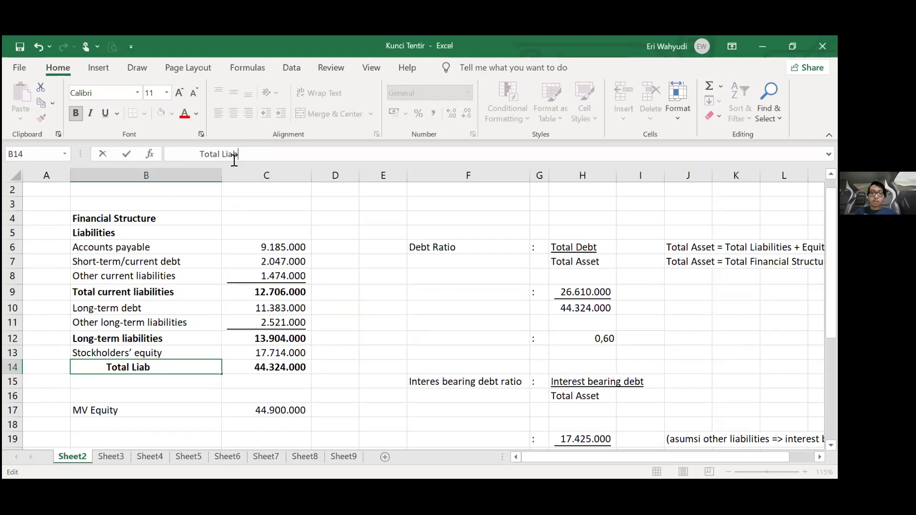
text(. + Equity)
key(Return)
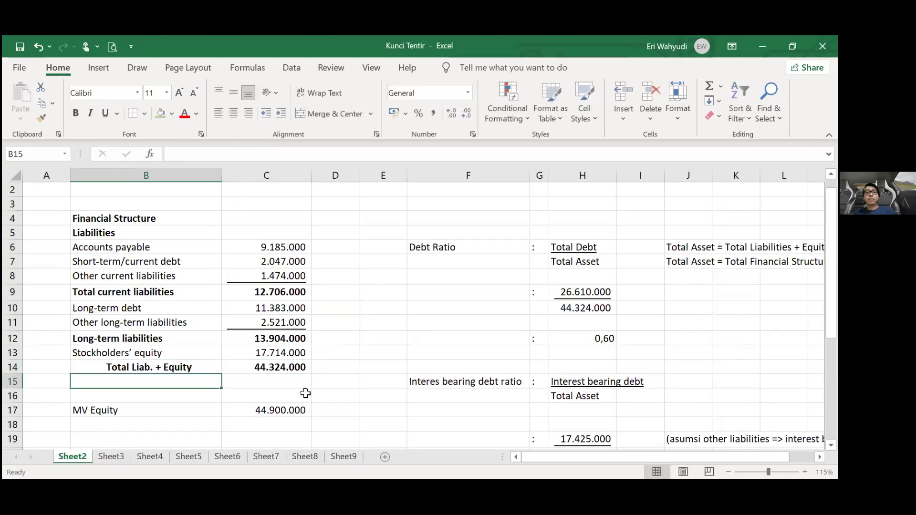
Underline the Stockholders' equity amount in C13 and the grand total in C14.
click(289, 351)
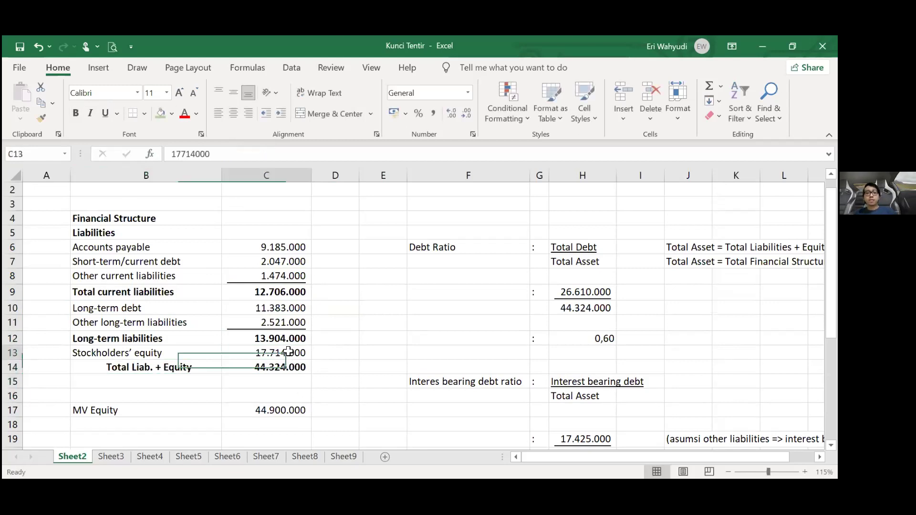
key(ctrl+u)
key(Down)
key(Down)
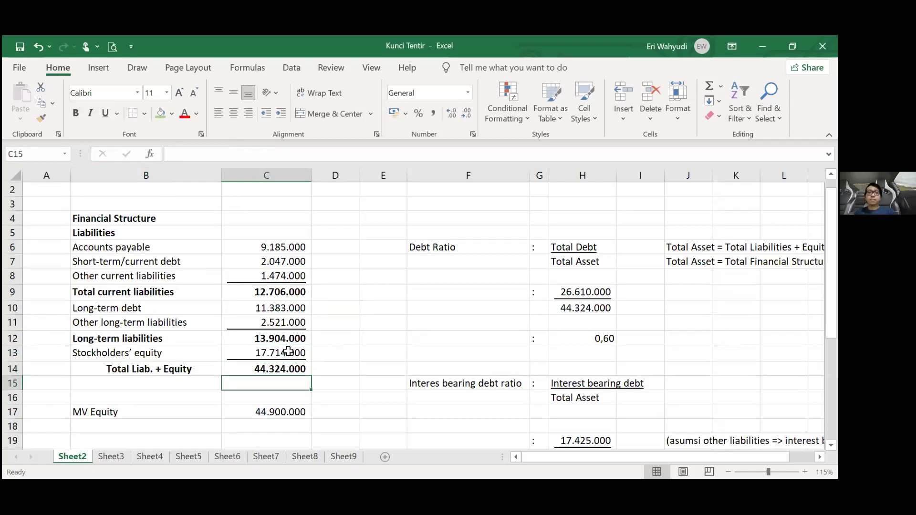
key(Up)
key(ctrl+u)
key(Down)
key(Down)
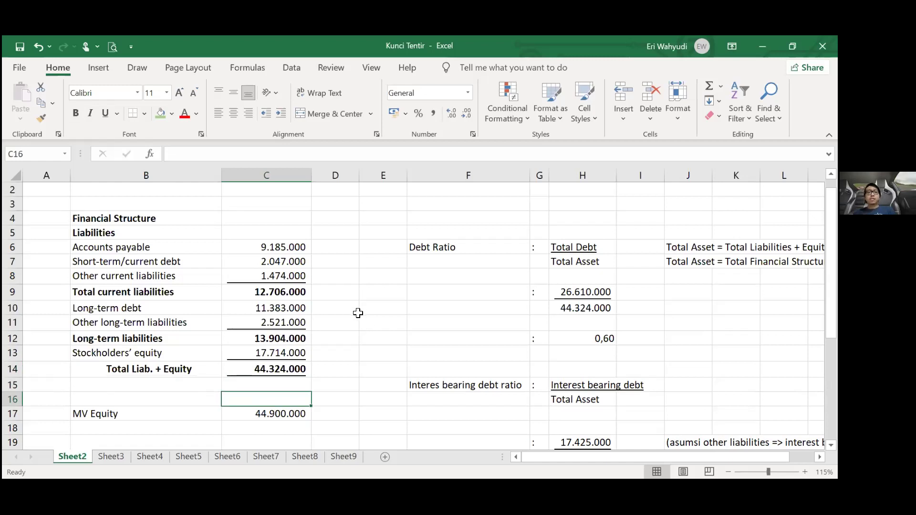
Narrow the empty column E to bring the debt ratio calculations closer to the table.
click(435, 247)
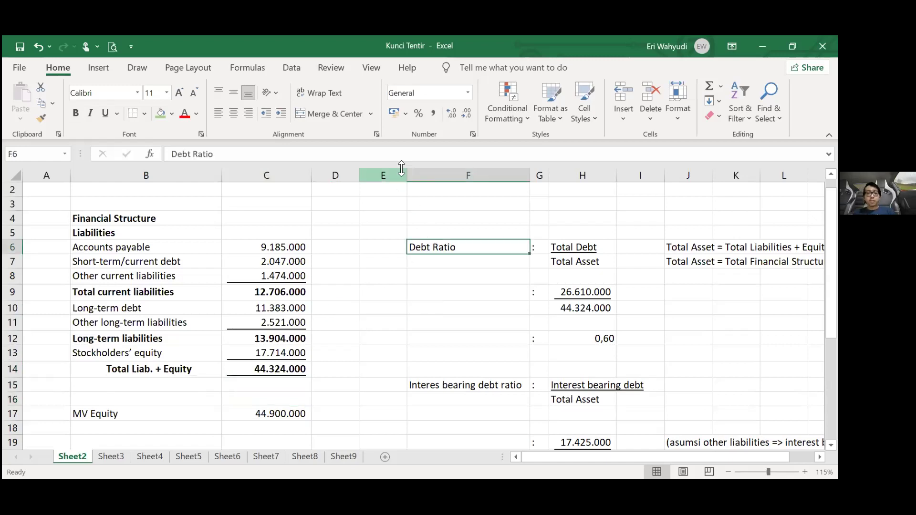
drag(406, 174, 373, 175)
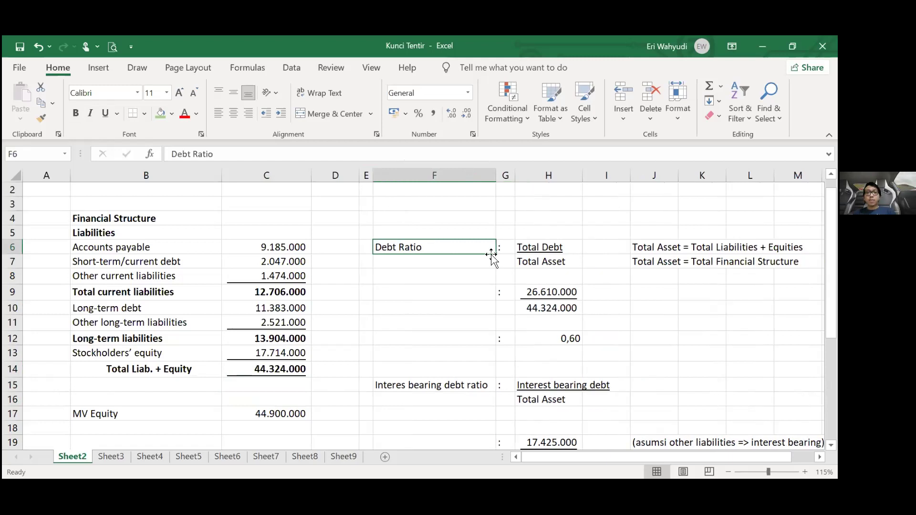
Examine the debt ratio formula, the financial structure table and the two notes defining total asset.
click(544, 252)
click(544, 261)
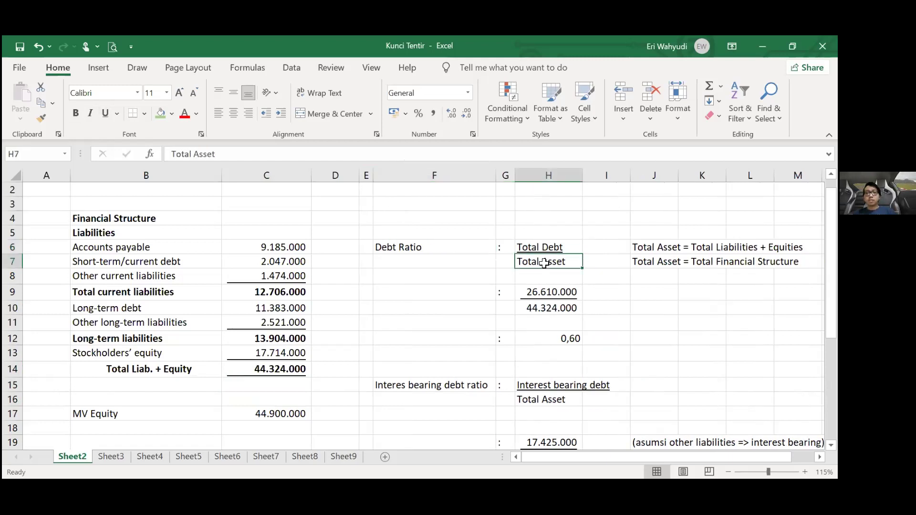
drag(98, 233, 253, 367)
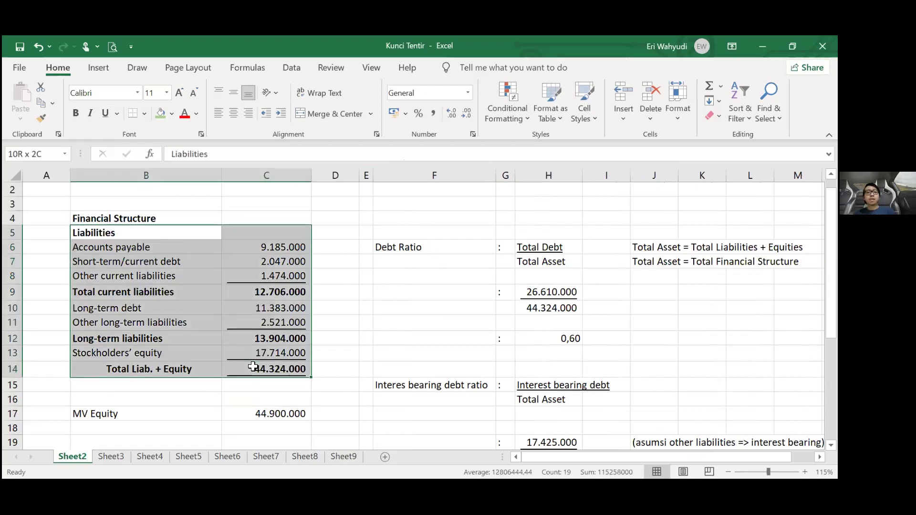
click(354, 369)
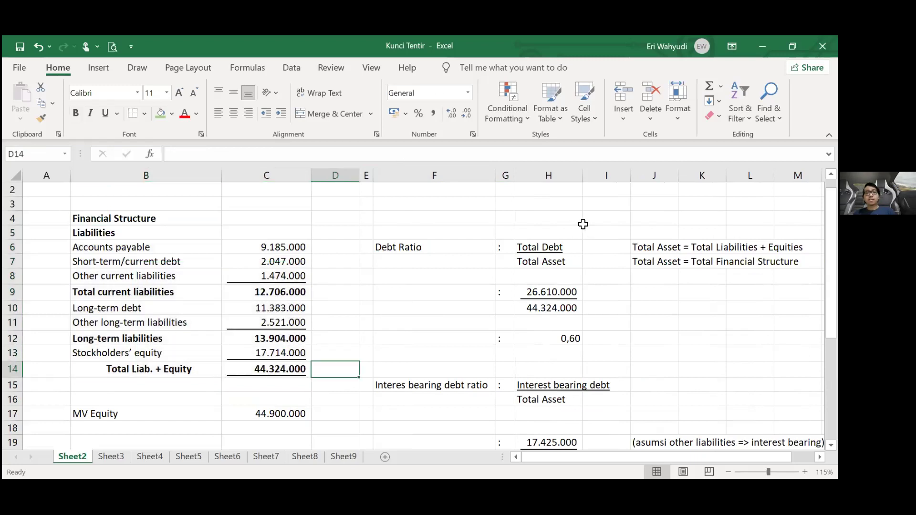
click(674, 248)
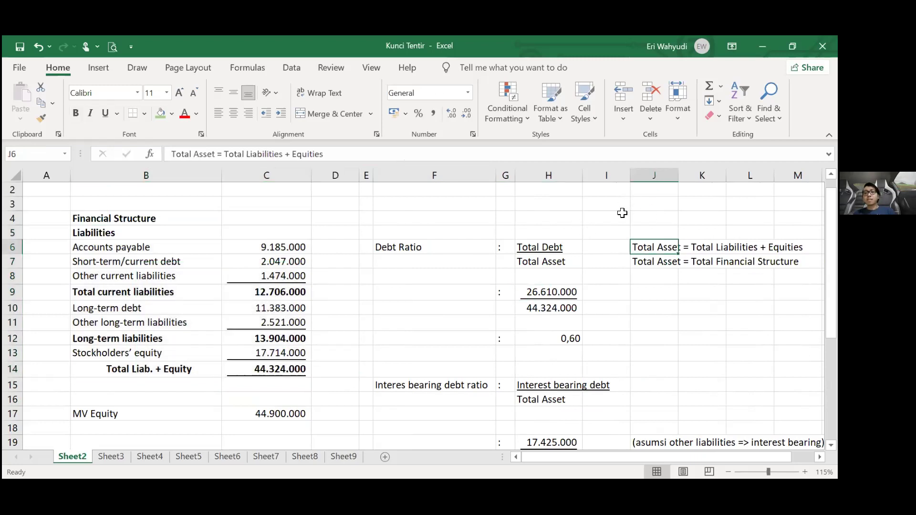
key(Left)
key(Up)
key(Up)
key(Right)
click(664, 258)
click(669, 246)
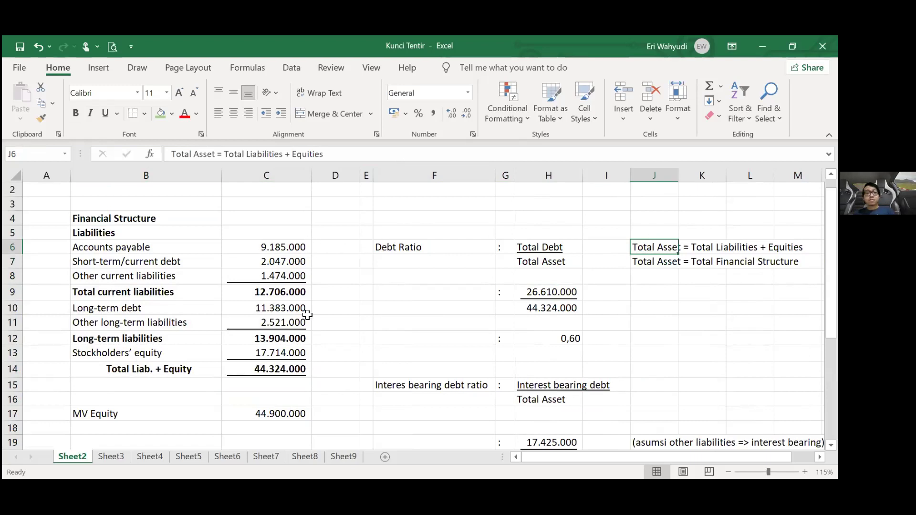
Enter the label "Total Asset" in D14 beside the total of liabilities and equity.
click(280, 370)
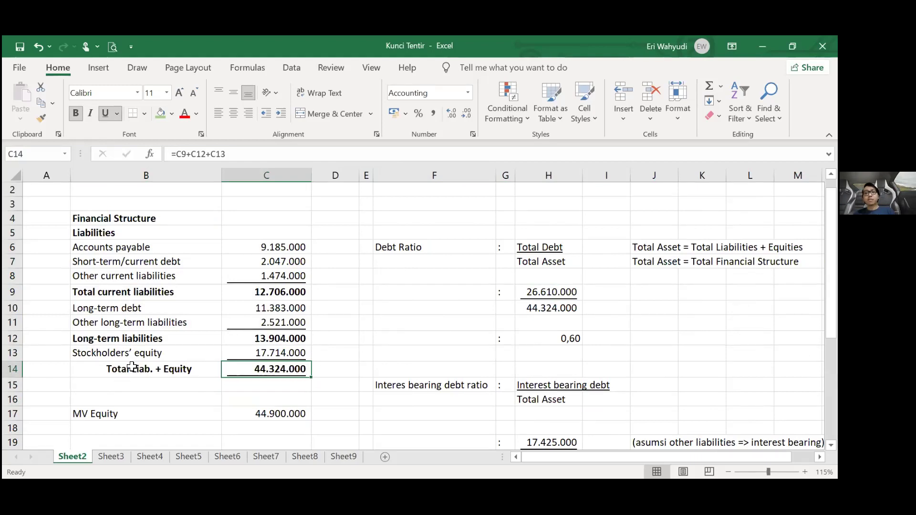
click(337, 370)
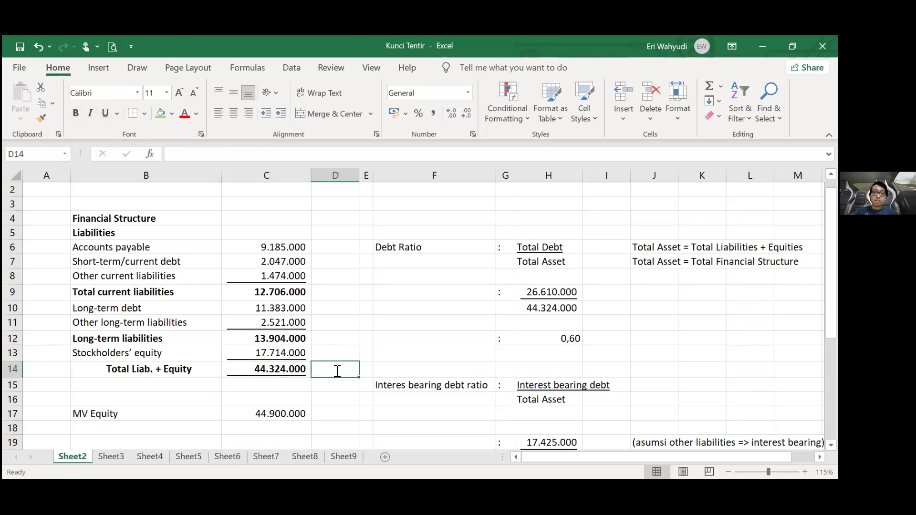
text(Total Asse)
key(BackSpace)
text(set)
key(Return)
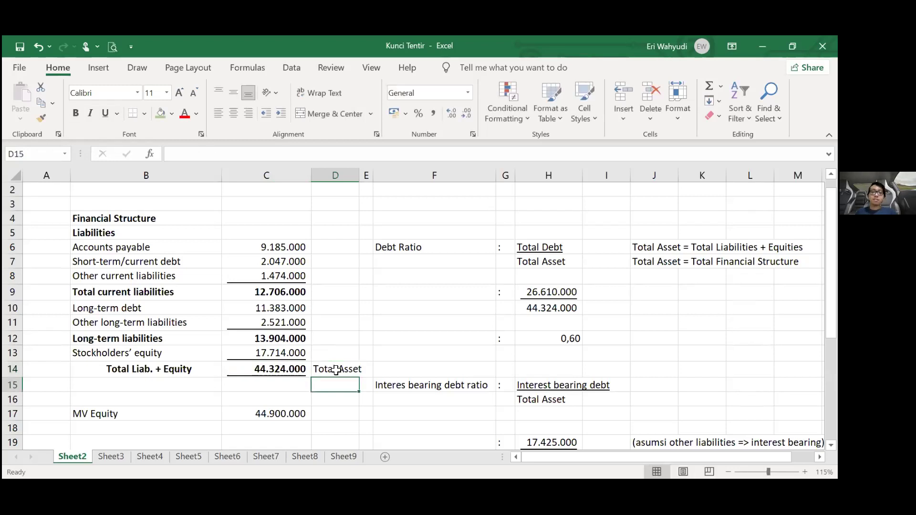
Right-align the Debt Ratio label in F6.
click(400, 247)
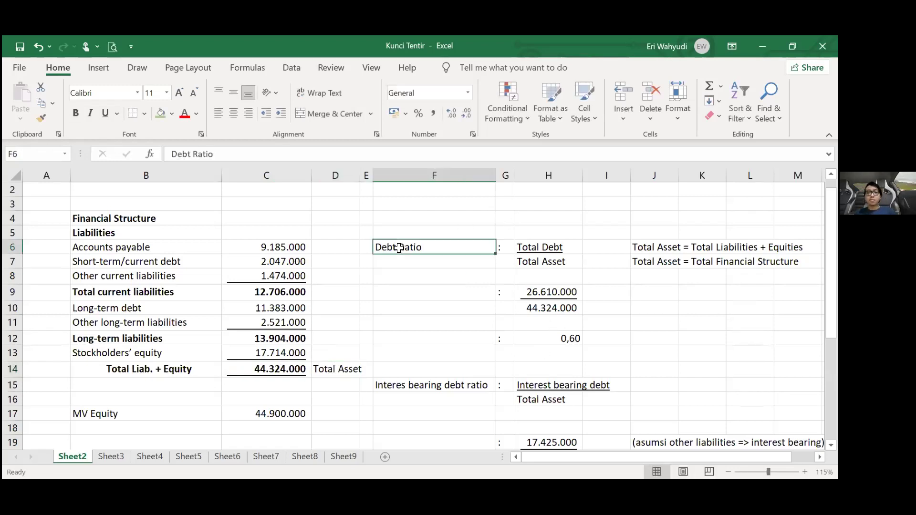
click(249, 113)
click(505, 307)
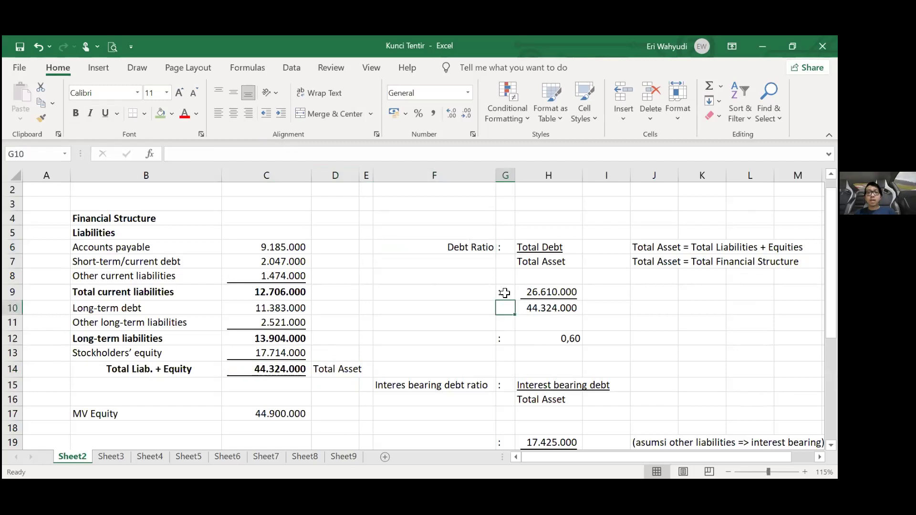
click(541, 248)
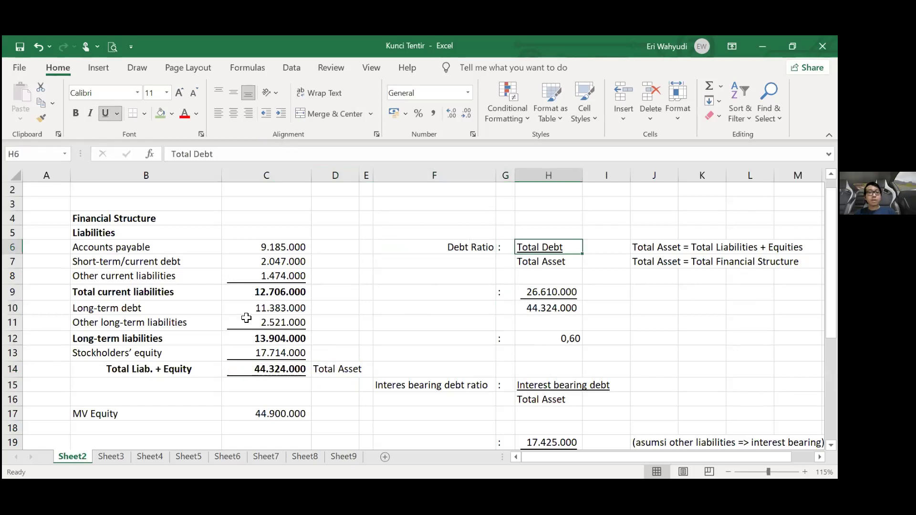
Review the current and long-term liabilities totals, the total debt formula, the total asset notes and the debt ratio result.
click(273, 293)
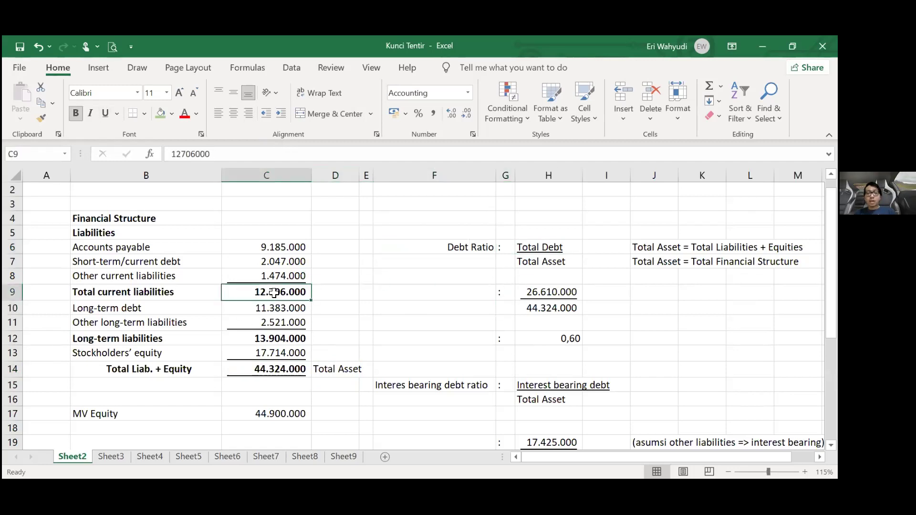
click(276, 308)
click(275, 339)
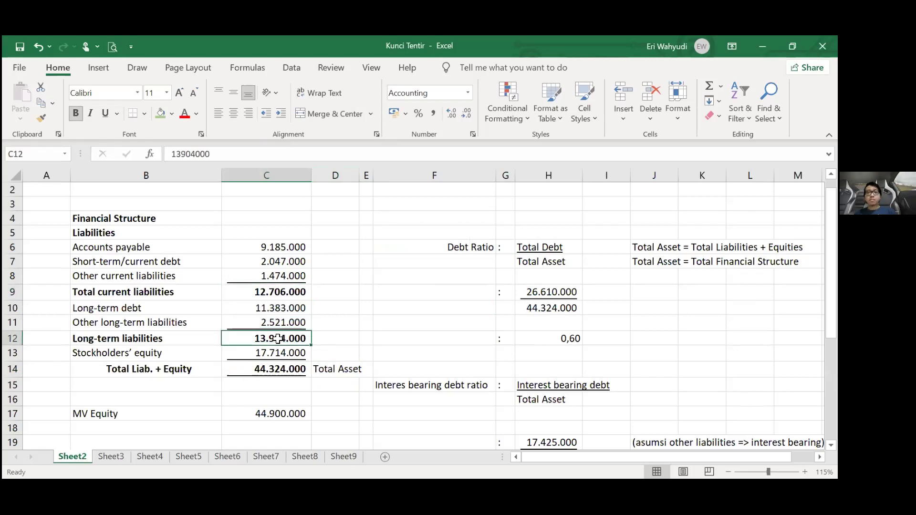
click(286, 291)
click(282, 342)
click(571, 291)
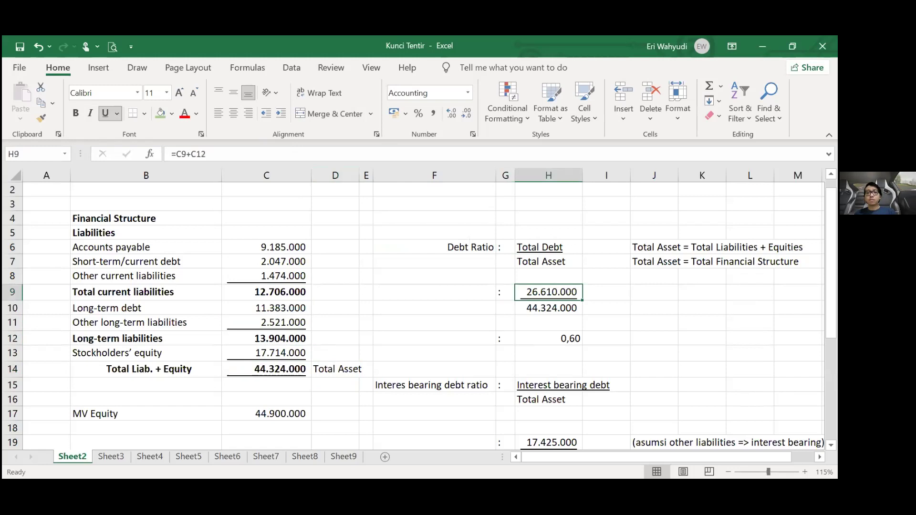
click(543, 261)
click(657, 249)
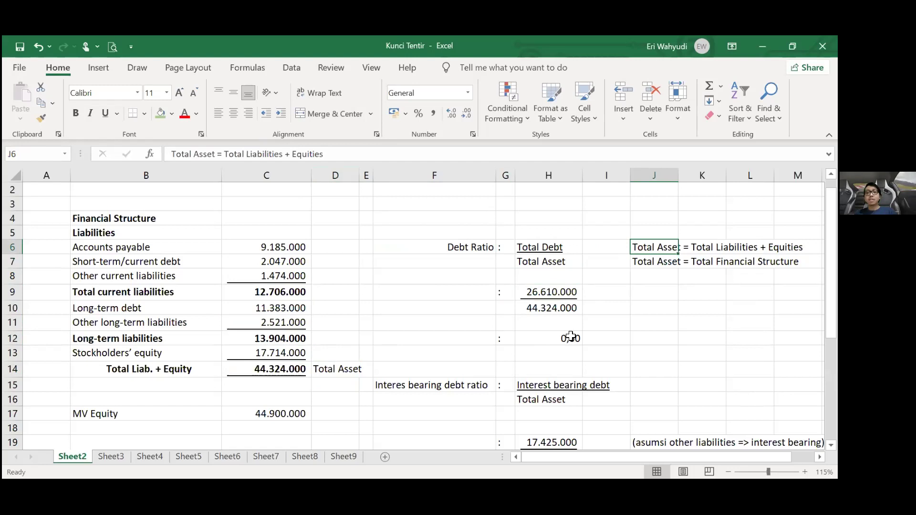
key(Down)
key(ctrl+z)
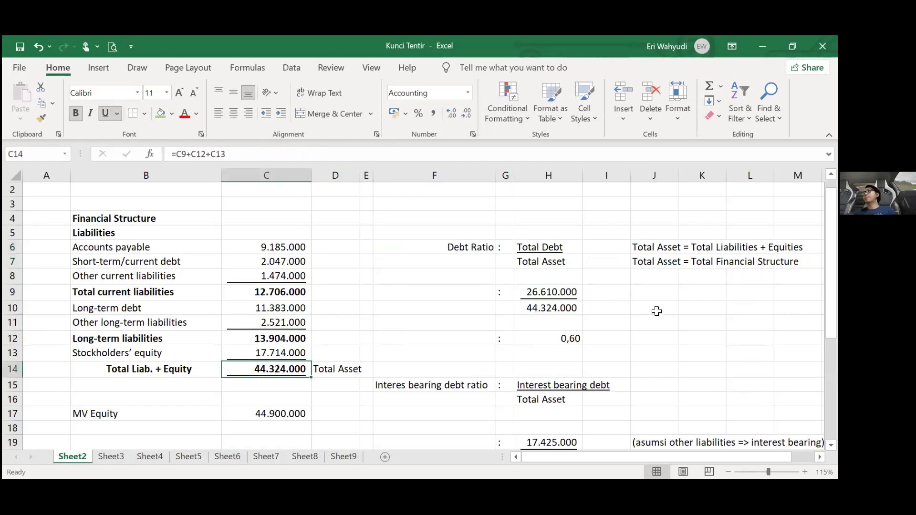
key(ctrl+z)
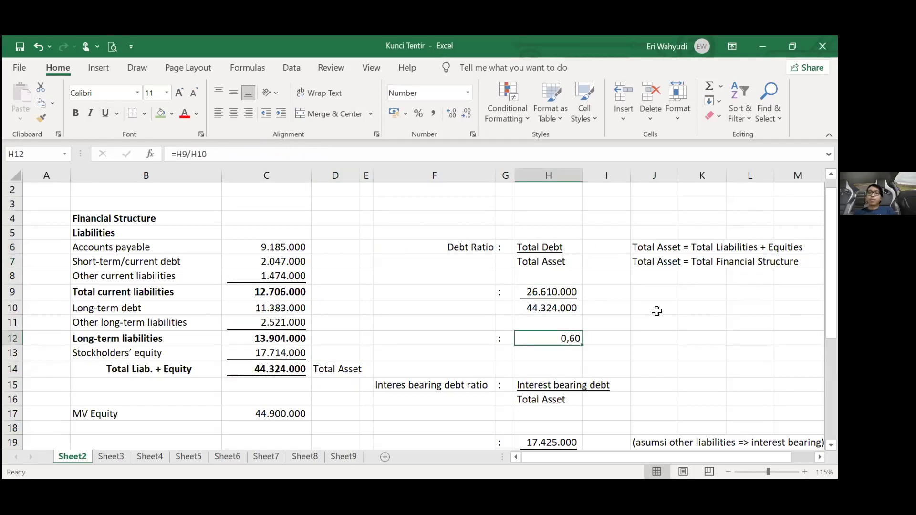
Centre the colons in column G.
click(502, 176)
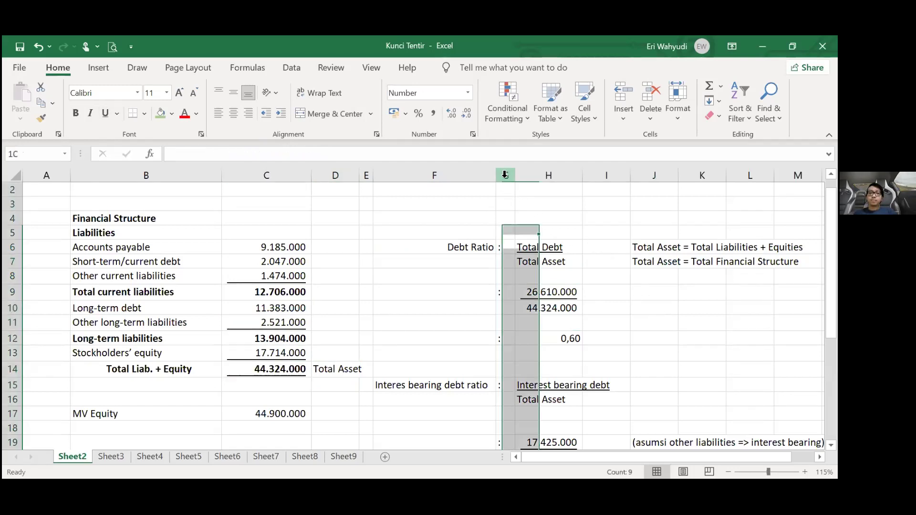
click(224, 113)
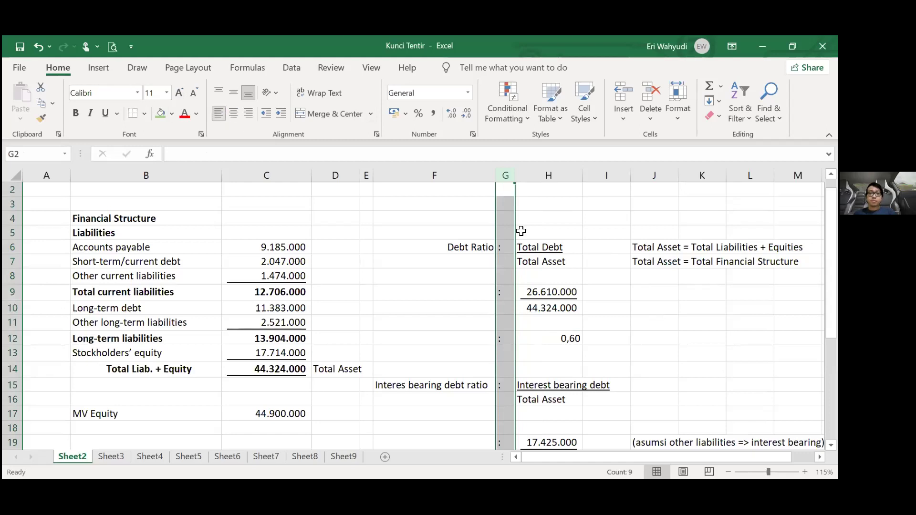
click(599, 234)
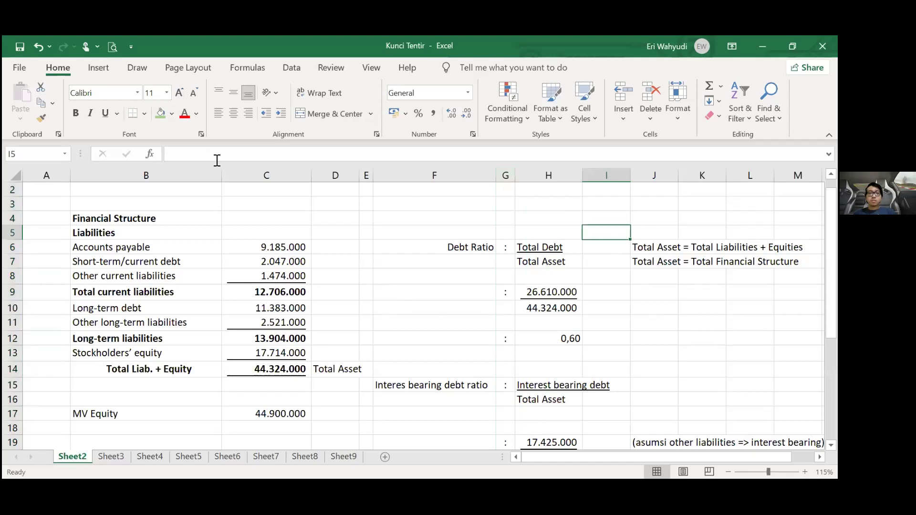
Correct the spelling of the label in F15 to "Interest bearing debt ratio".
scroll(198, 153, down, 2)
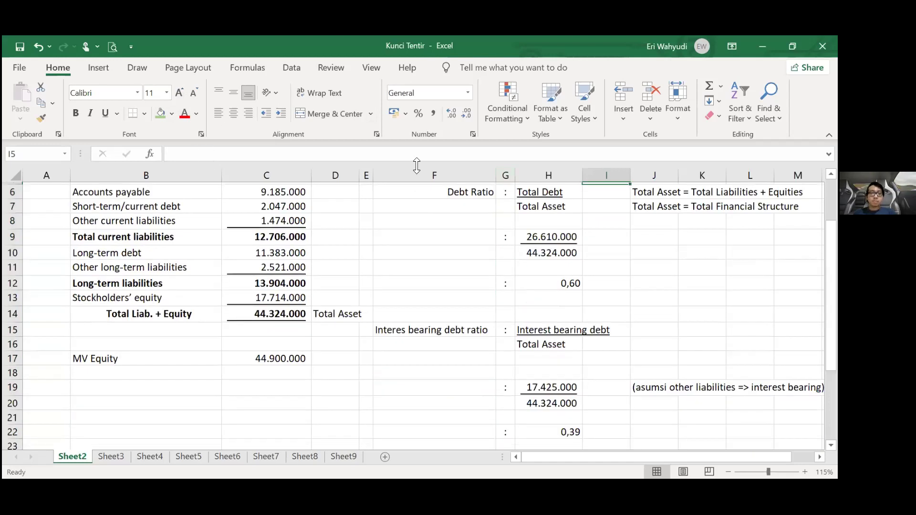
scroll(416, 165, down, 1)
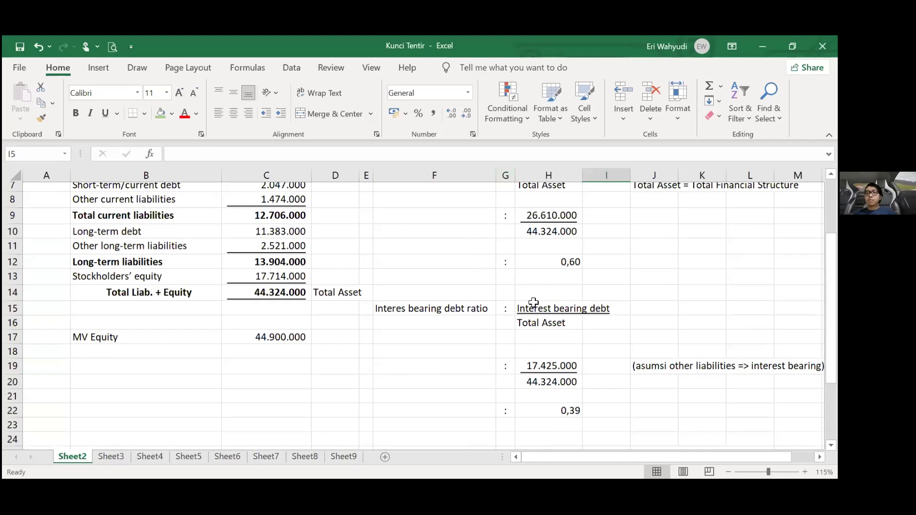
click(402, 308)
click(200, 154)
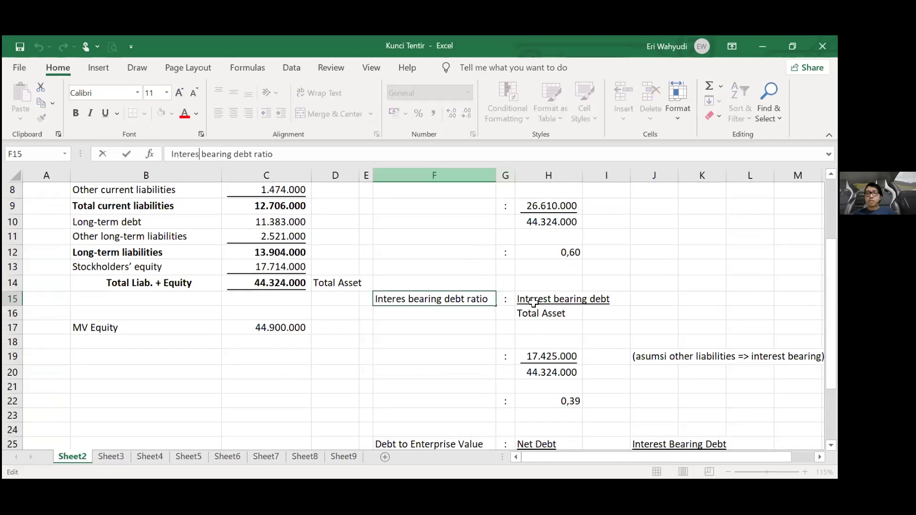
text(t)
key(Return)
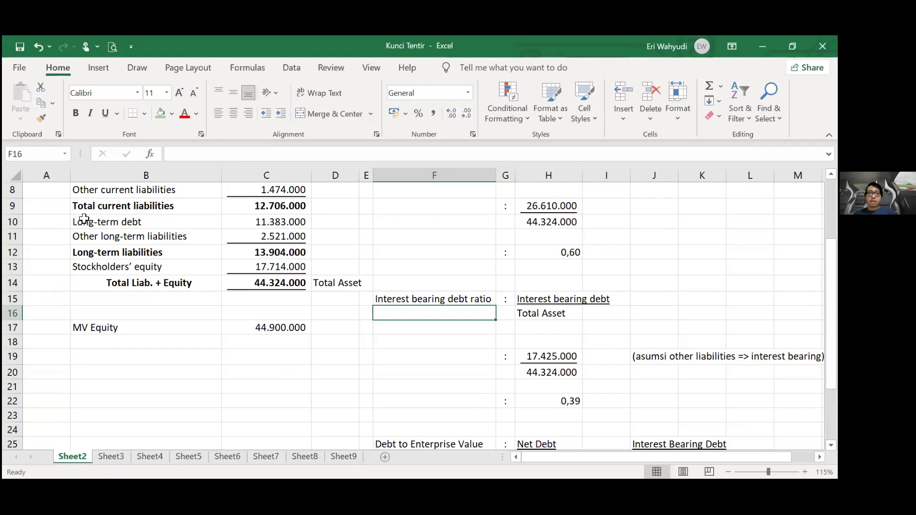
Examine the other current and other long-term liabilities rows and compare the interest bearing debt numerator with total debt.
scroll(81, 221, up, 1)
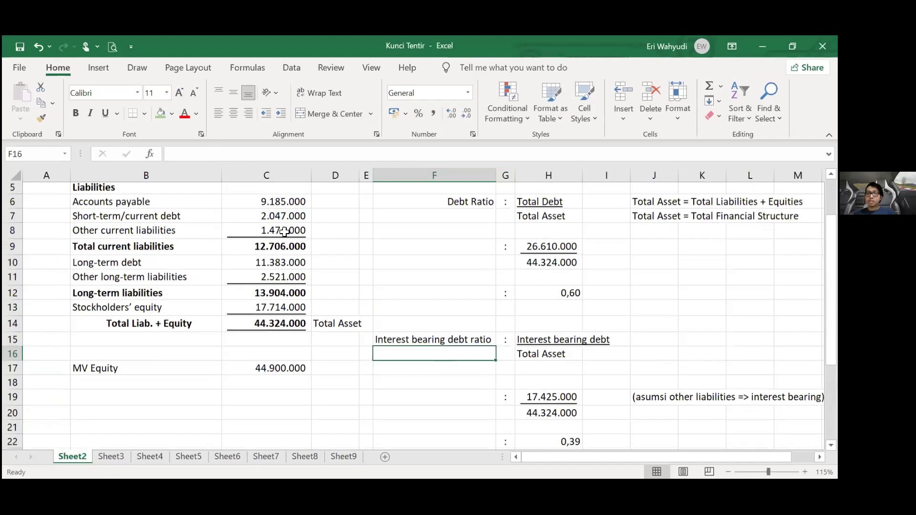
drag(285, 232, 114, 227)
click(110, 237)
key(Down)
key(Down)
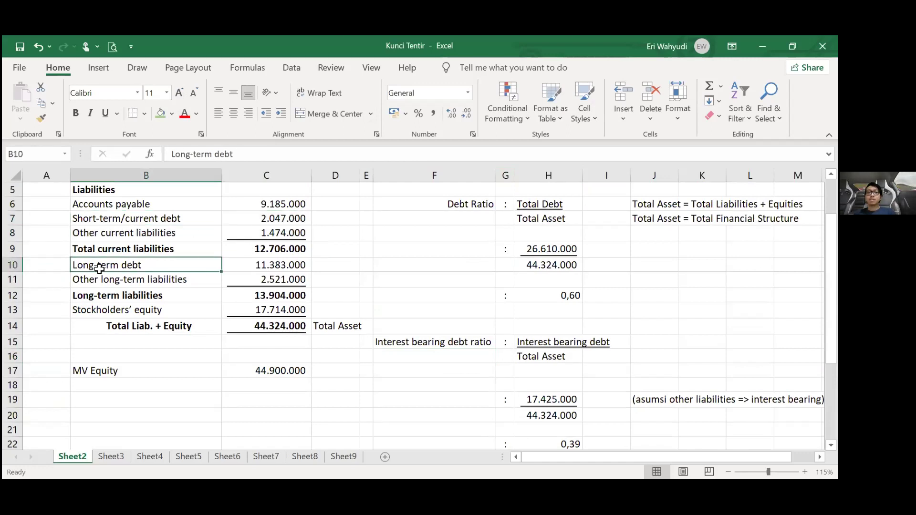
drag(117, 279, 242, 279)
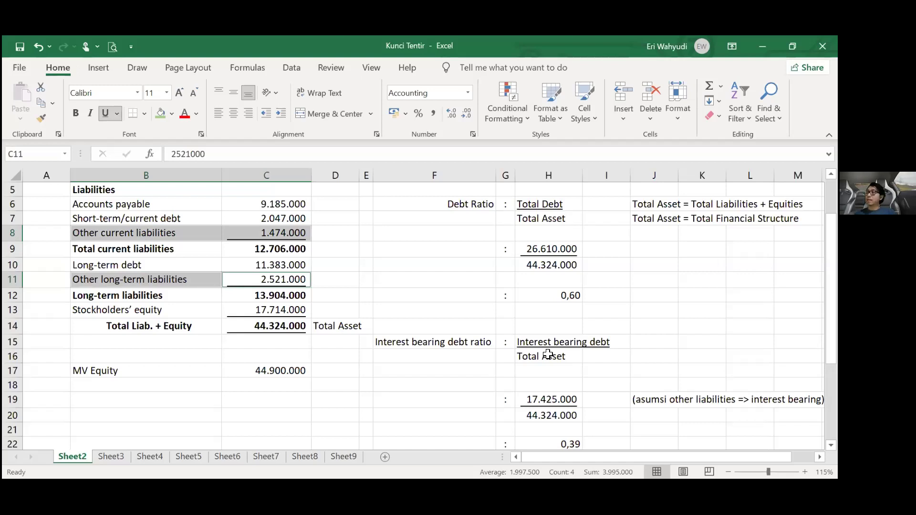
click(424, 338)
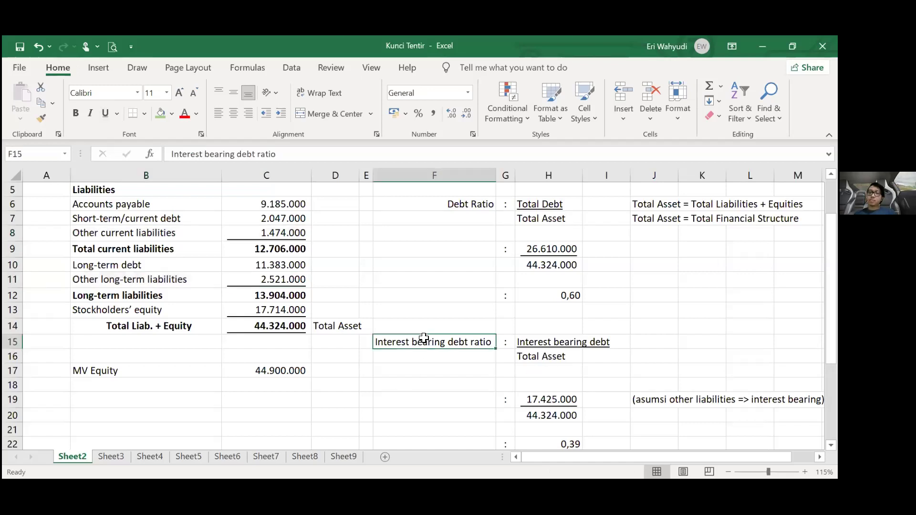
click(552, 342)
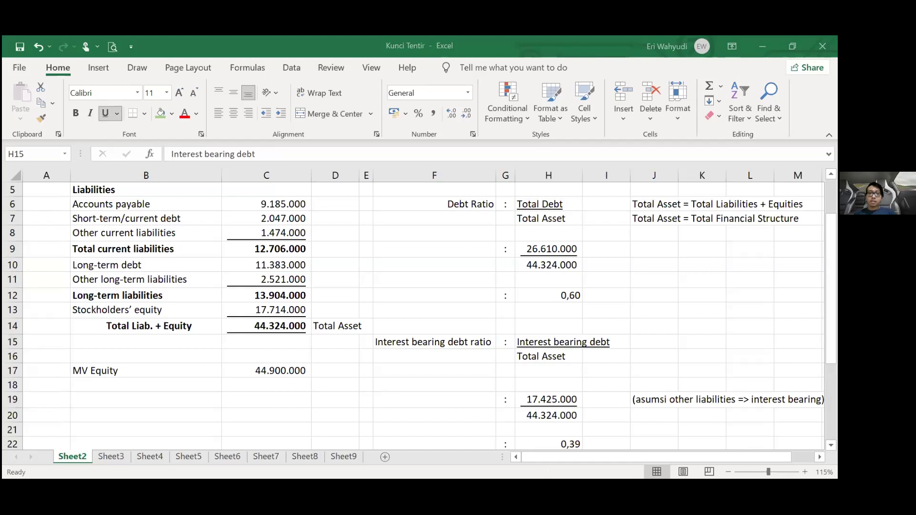
click(555, 344)
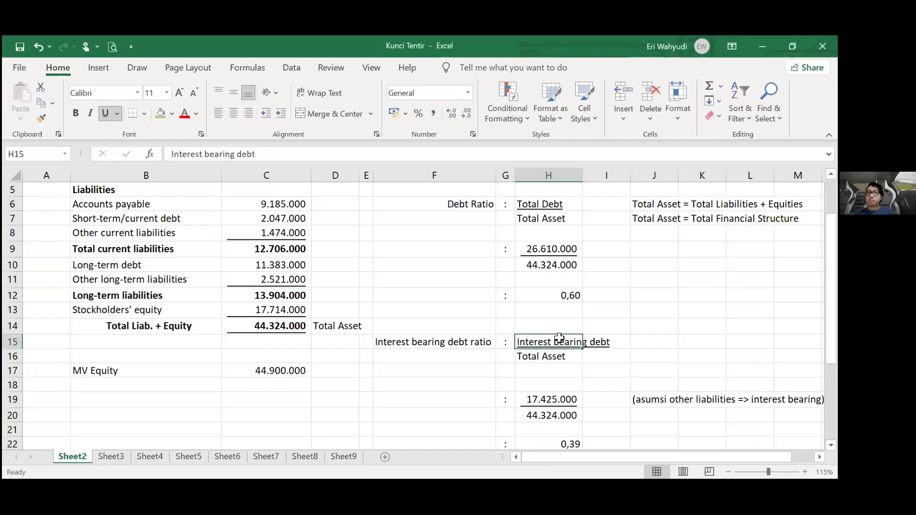
click(541, 205)
click(532, 343)
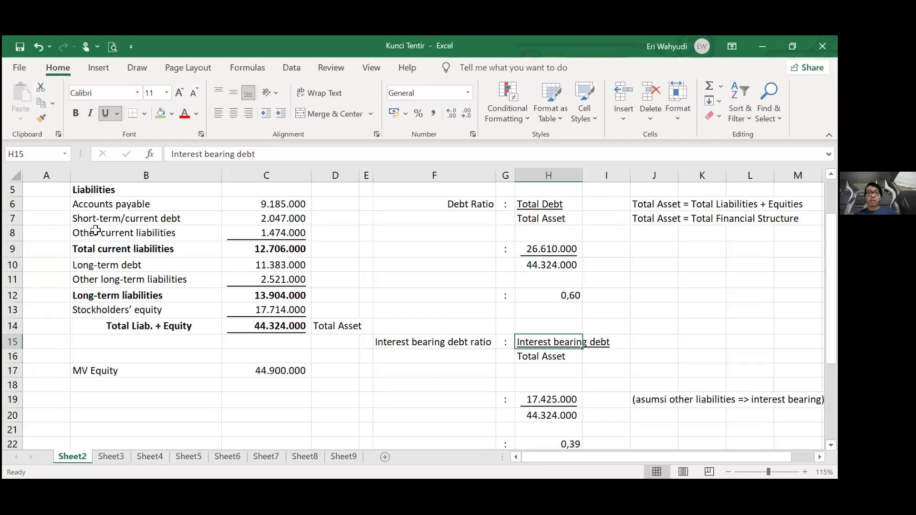
Check the two other liabilities rows against the note in J19 on the interest bearing assumption.
click(143, 232)
click(293, 232)
click(162, 274)
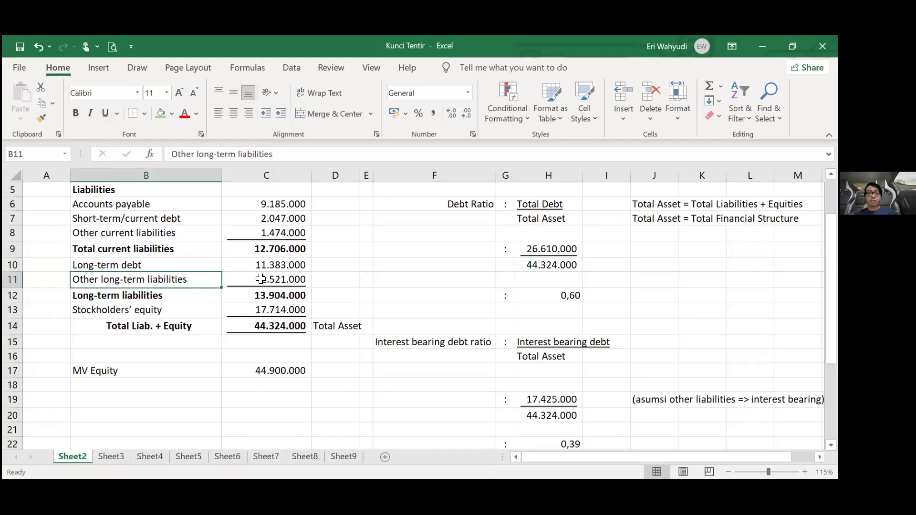
key(shift+Right)
ctrl+click(143, 232)
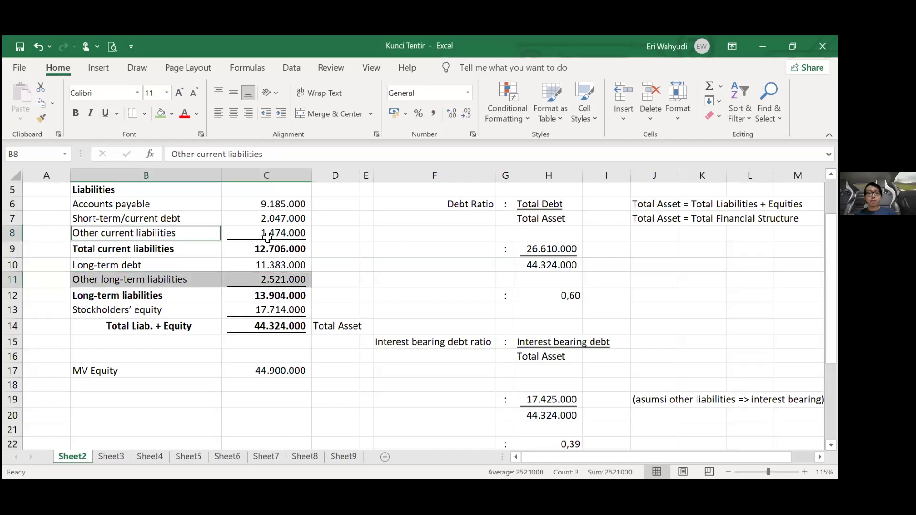
key(shift+Right)
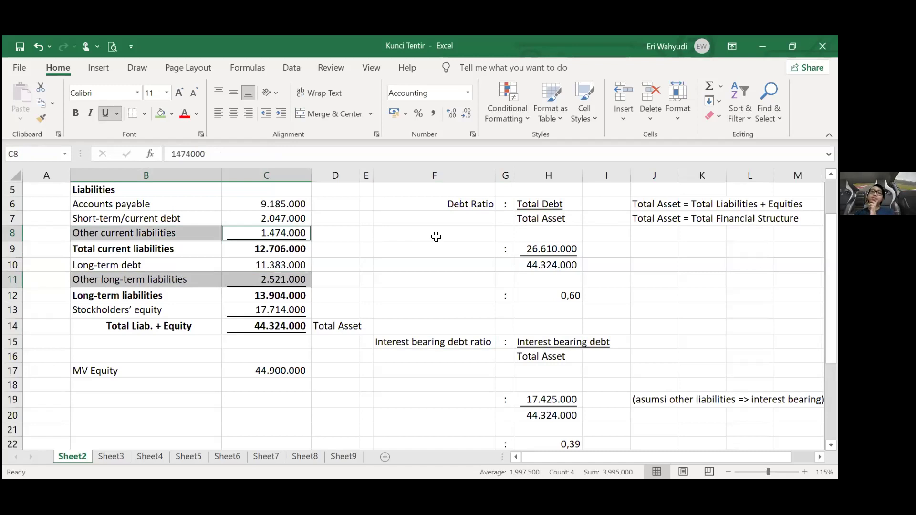
click(659, 359)
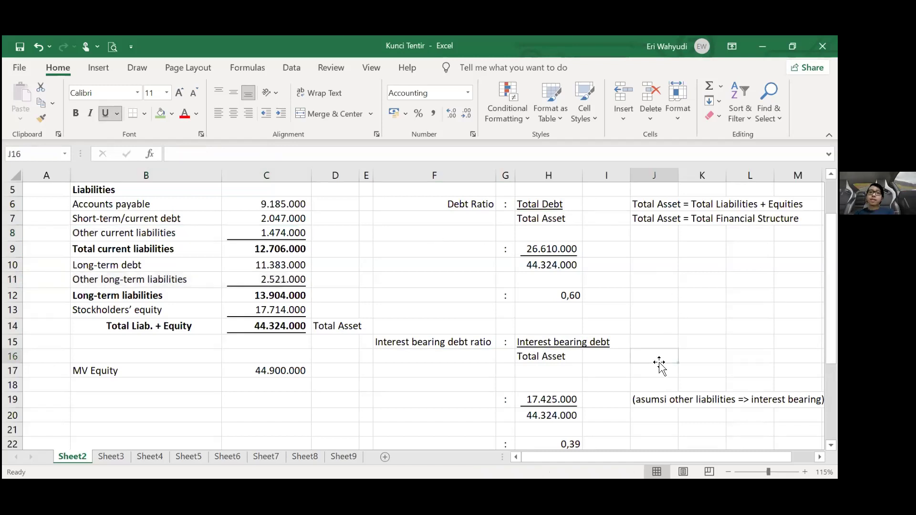
scroll(659, 361, down, 1)
click(659, 362)
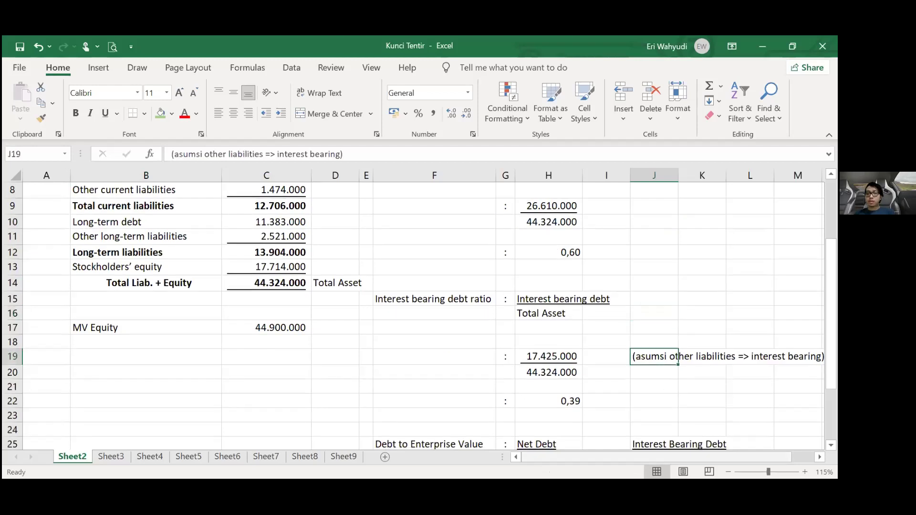
drag(764, 456, 785, 456)
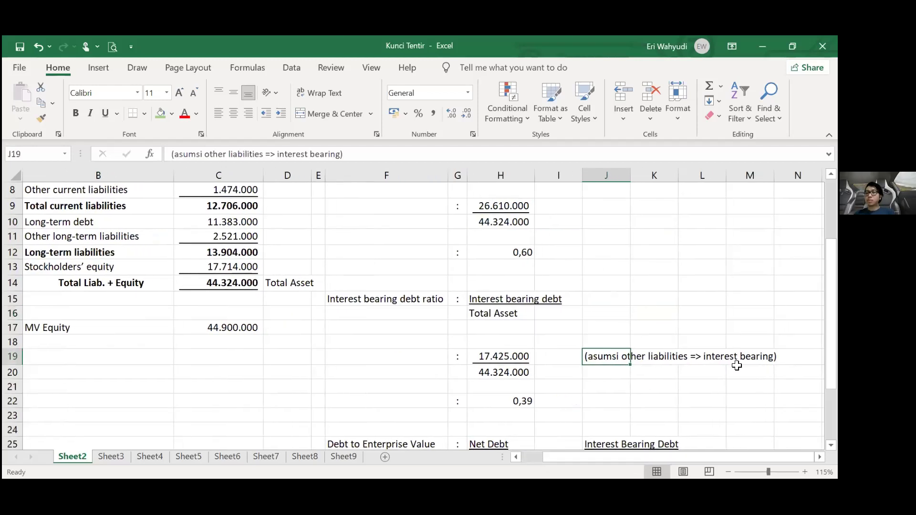
click(612, 366)
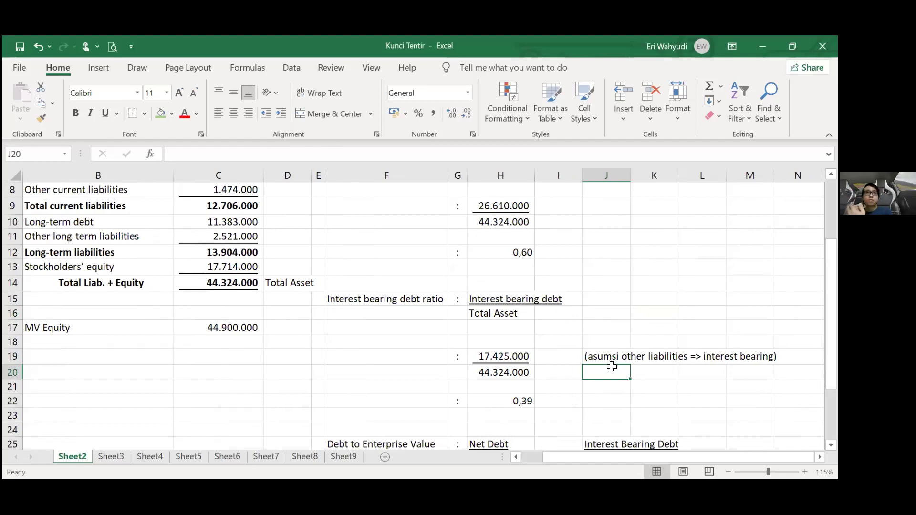
key(Up)
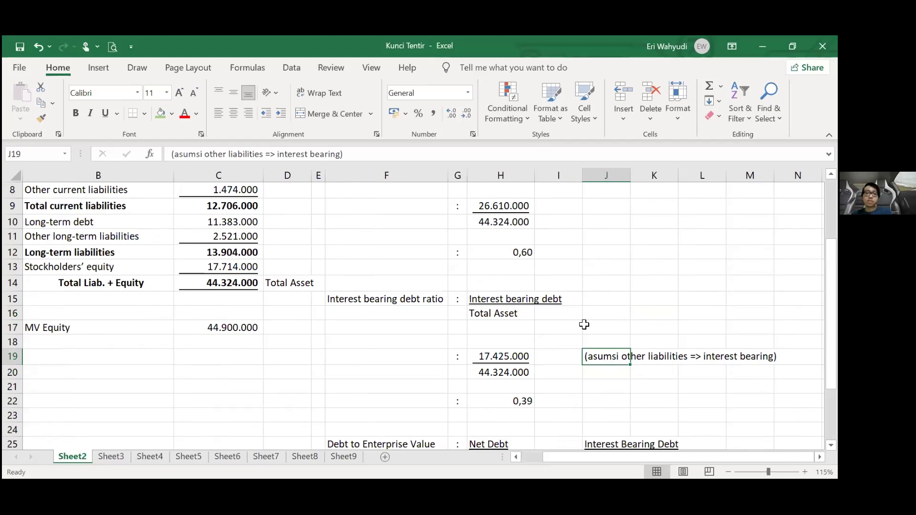
Examine the short-term/current debt and long-term debt rows with their amounts.
scroll(110, 374, up, 3)
click(53, 276)
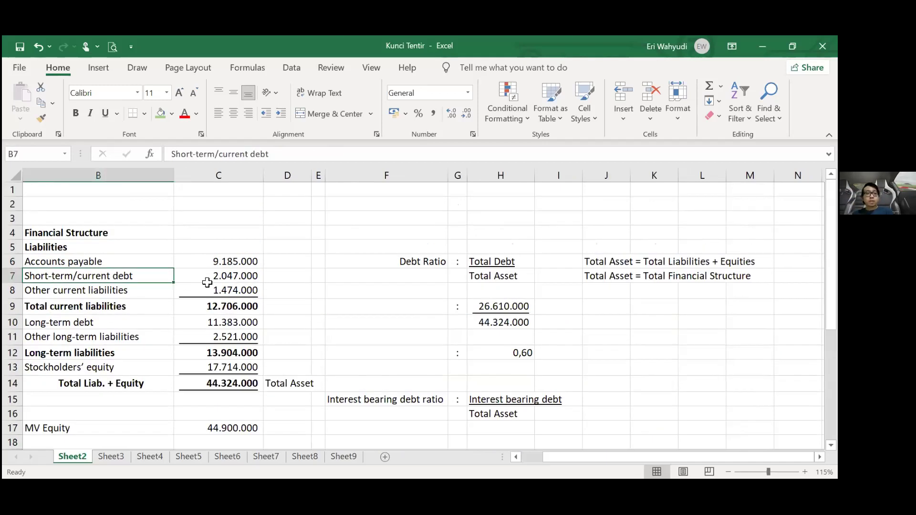
shift+click(230, 276)
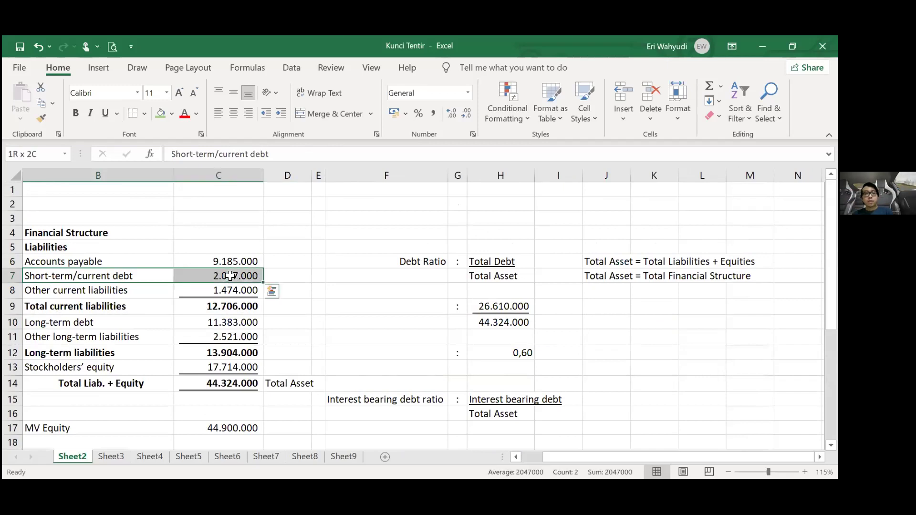
click(61, 321)
ctrl+click(229, 323)
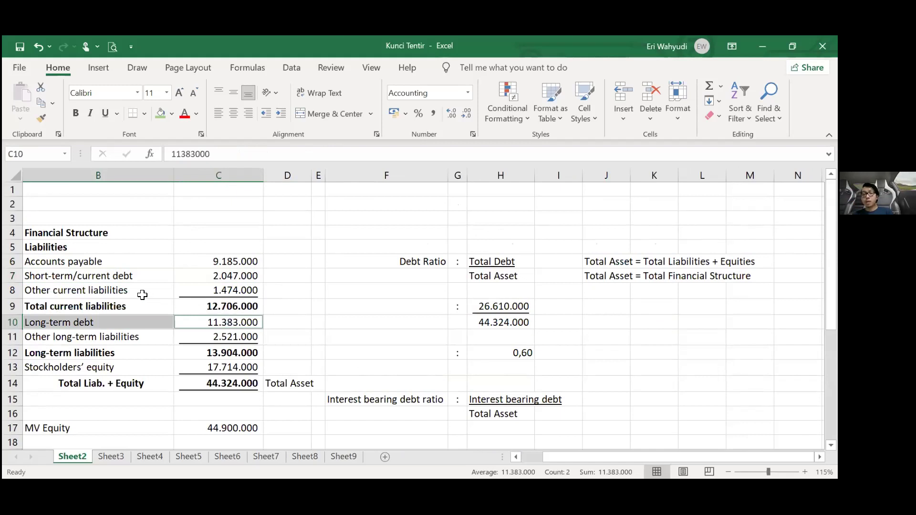
drag(142, 276, 248, 276)
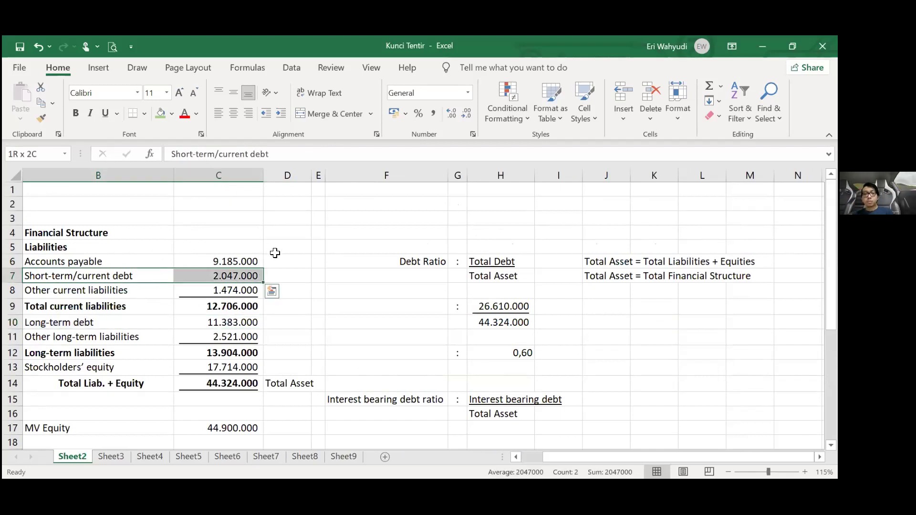
Mark accounts payable with an "x" in D6 beside its amount.
click(286, 262)
text(x)
key(Return)
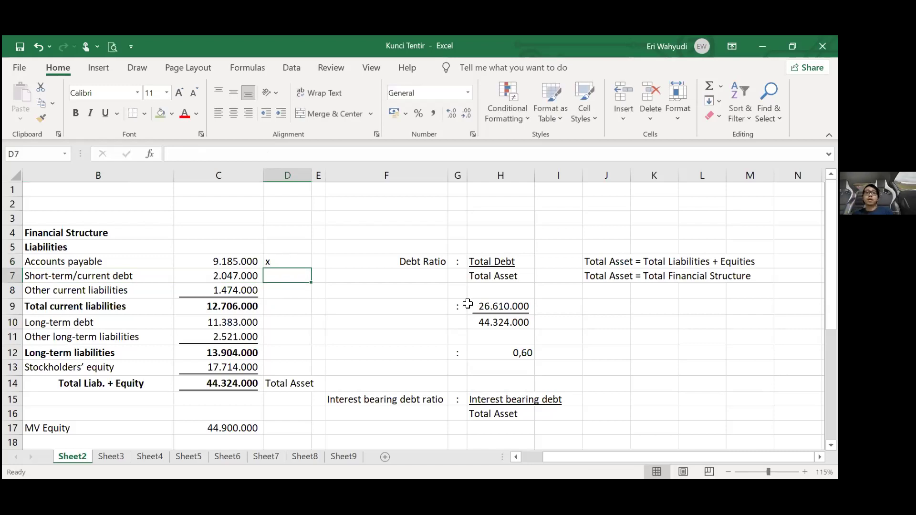
Select the short-term debt, other current liabilities, long-term debt and other long-term liabilities amounts together to check their sum.
scroll(605, 313, down, 2)
scroll(347, 317, up, 1)
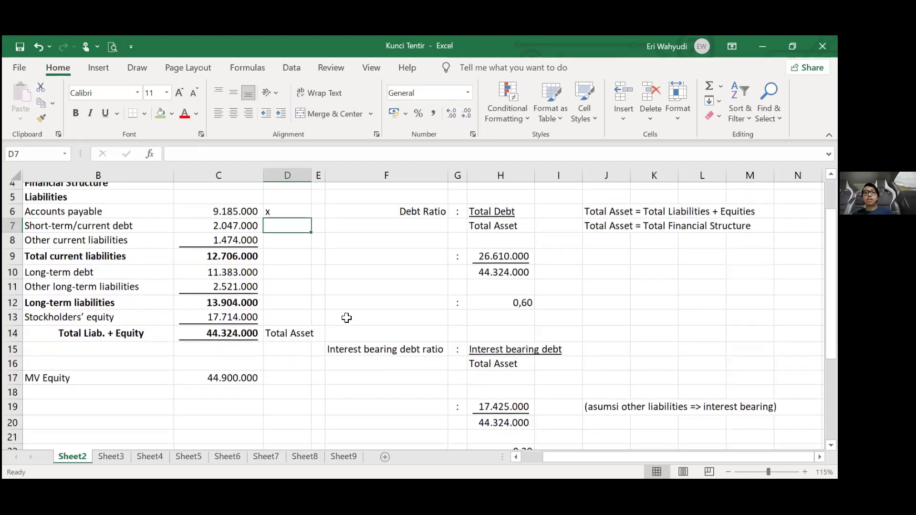
click(234, 234)
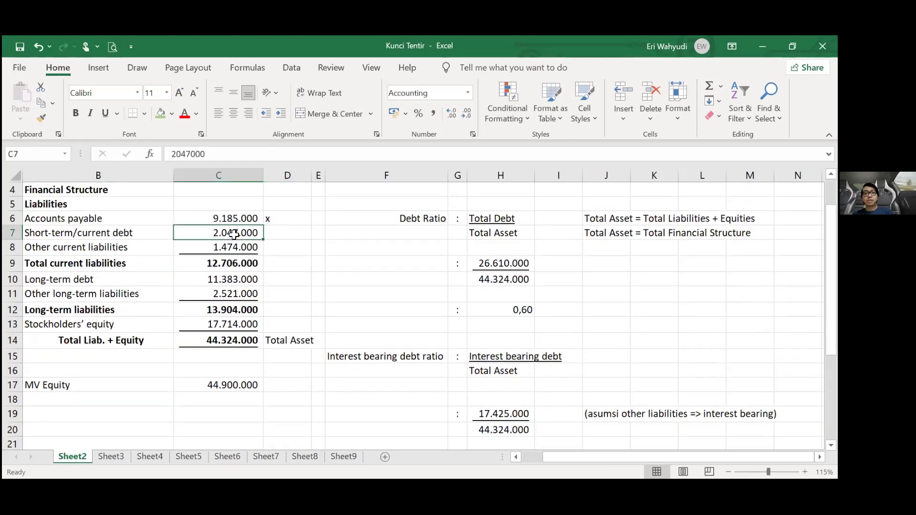
ctrl+click(241, 247)
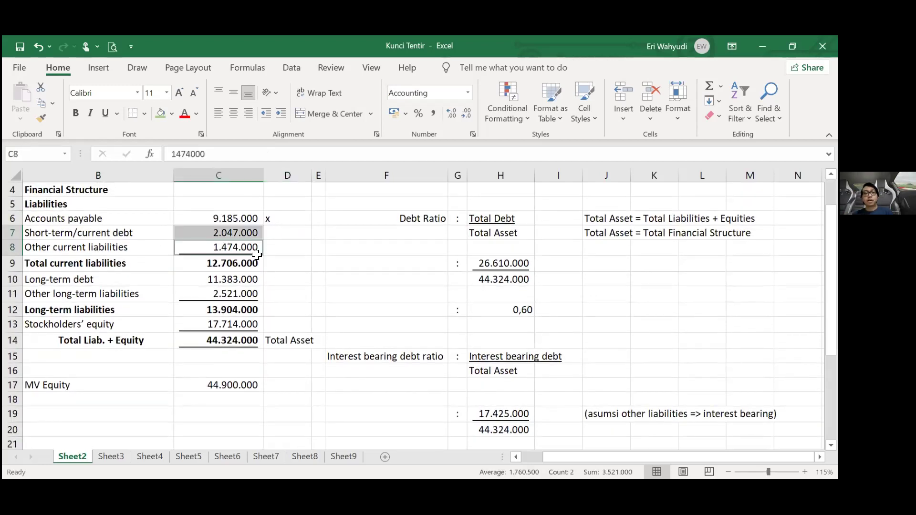
ctrl+click(239, 281)
ctrl+click(241, 295)
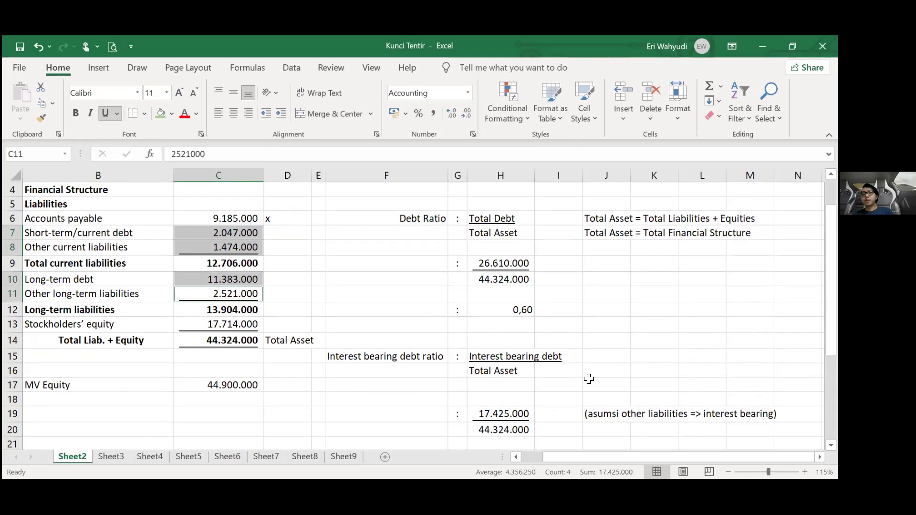
Examine the interest bearing debt ratio's numerator in H19, denominator in H20 and resulting formula in H22.
click(503, 415)
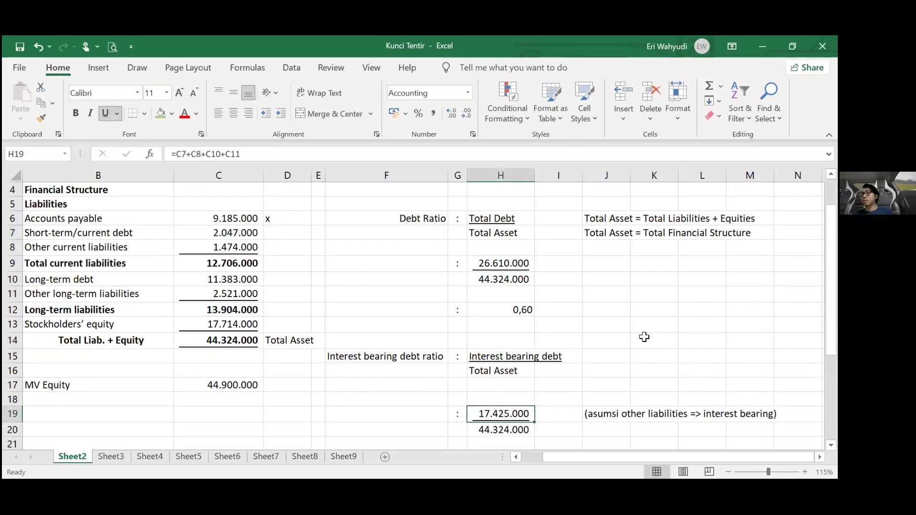
click(527, 429)
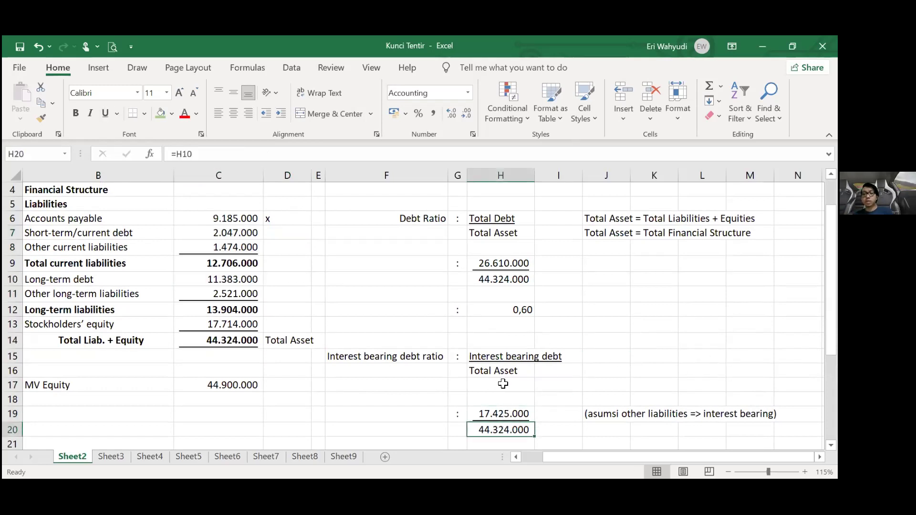
scroll(509, 324, down, 3)
click(509, 325)
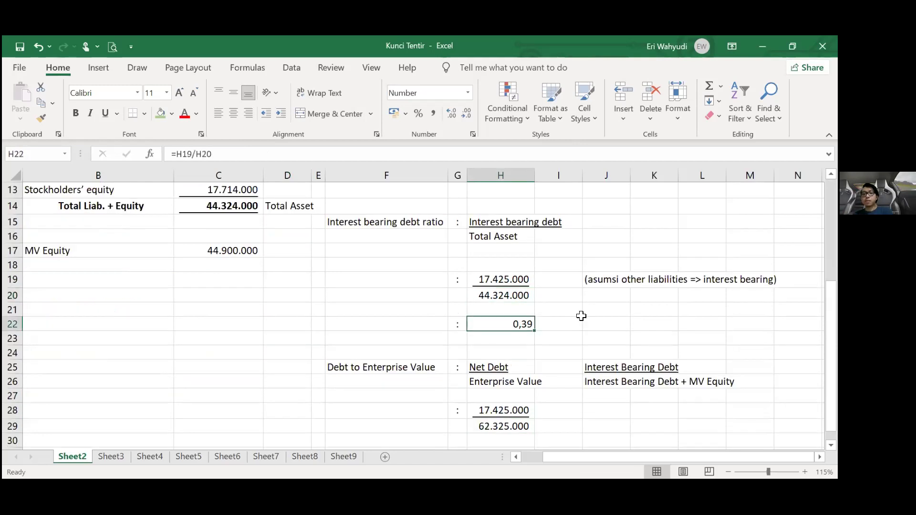
scroll(583, 315, up, 2)
scroll(528, 374, down, 1)
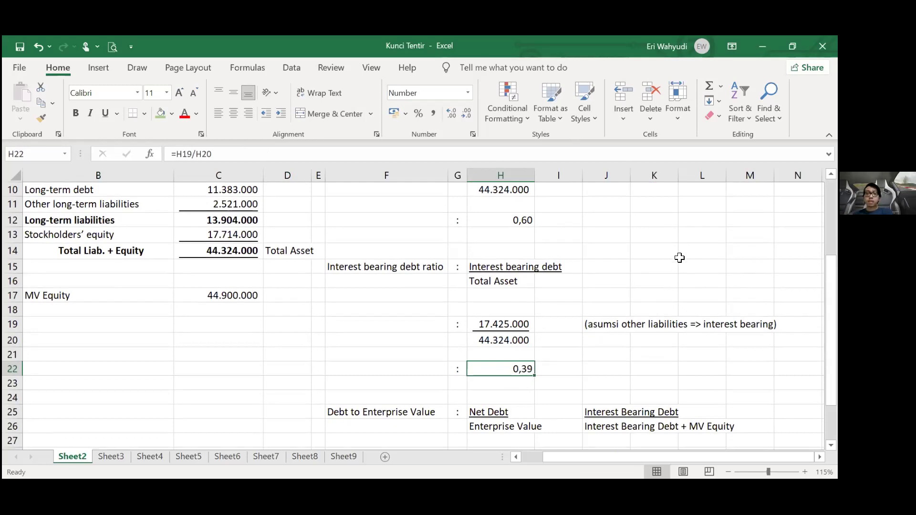
Locate the Debt to Enterprise Value label in F25, and switch to the slides to check the ratio formulas in Table 15.3.
scroll(395, 321, down, 1)
scroll(396, 321, down, 2)
click(396, 321)
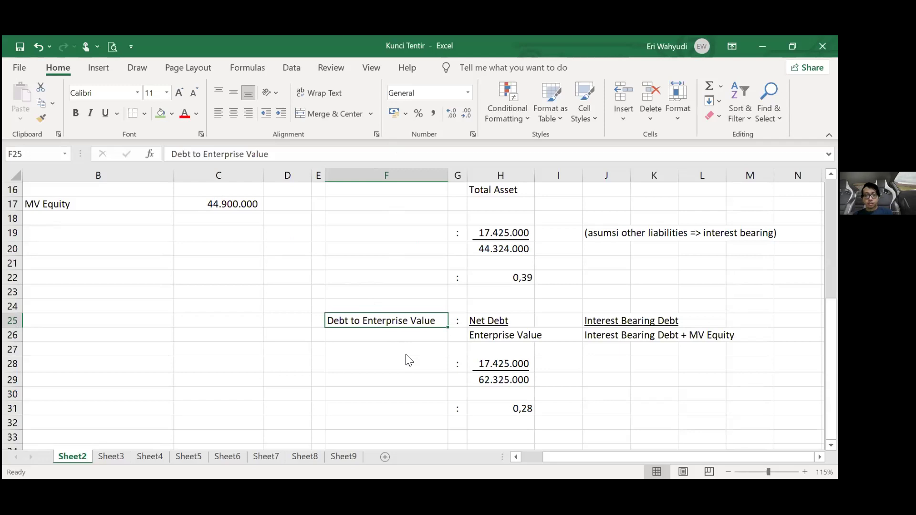
key(alt+Tab)
key(Right)
key(Left)
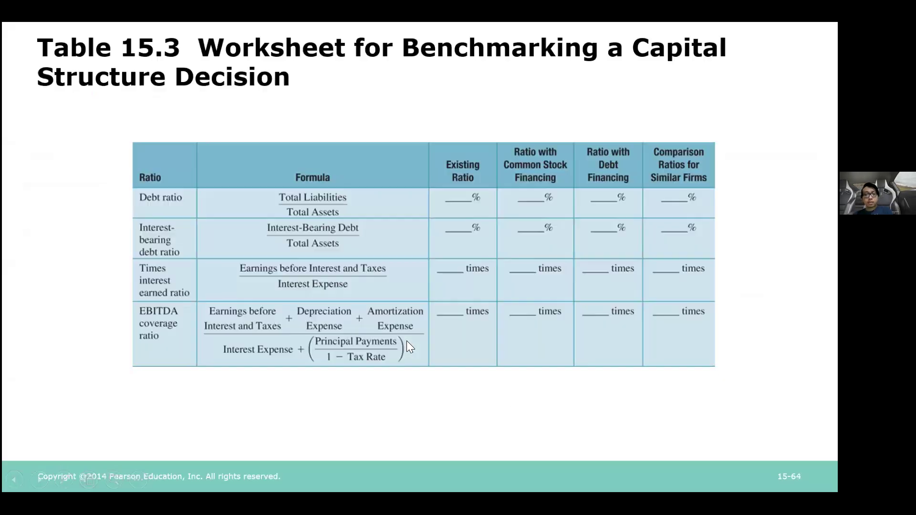
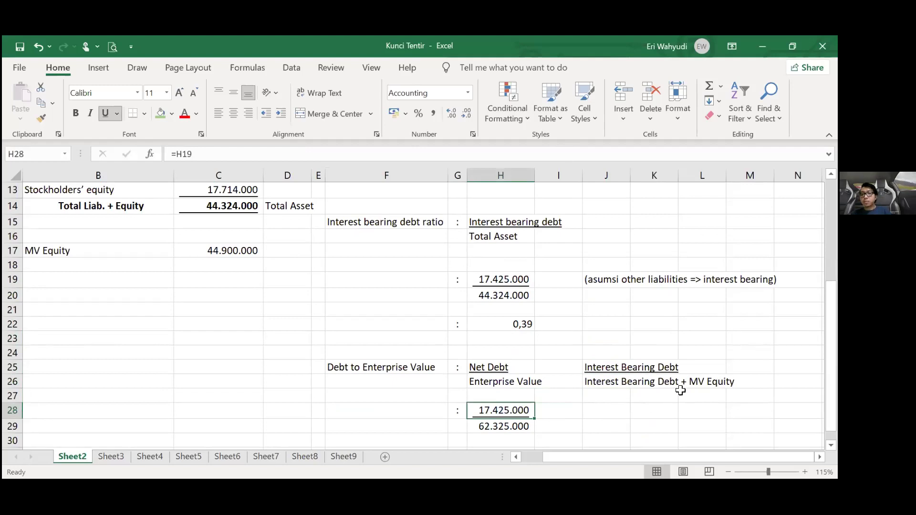
Compare the MV Equity row with the book value of stockholders' equity in C13.
click(144, 252)
shift+click(236, 257)
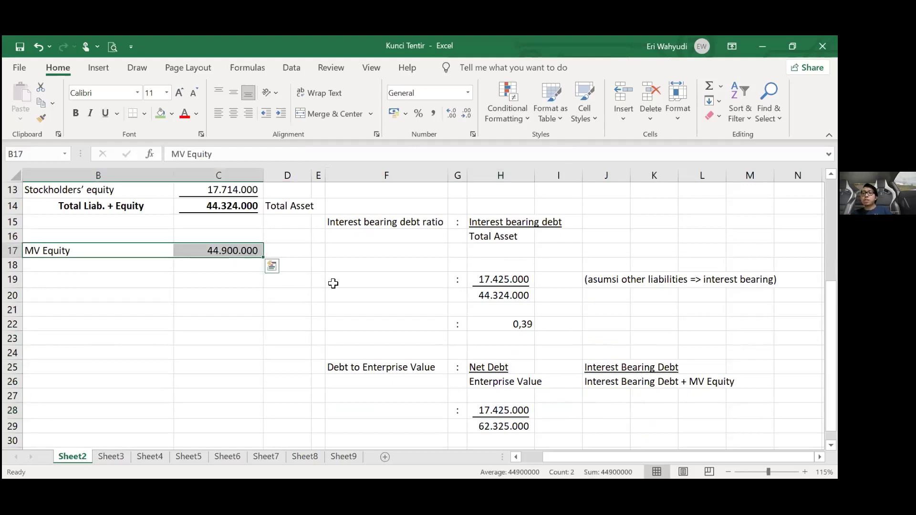
scroll(172, 268, up, 1)
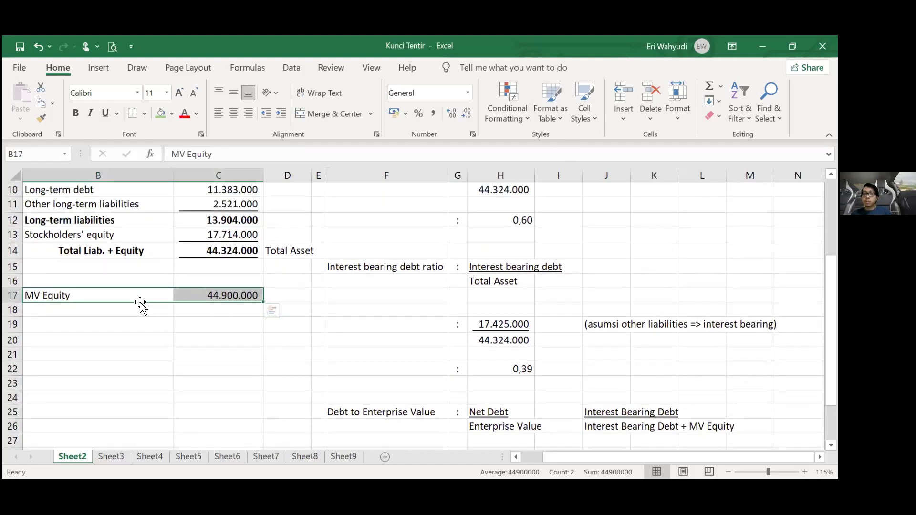
click(222, 235)
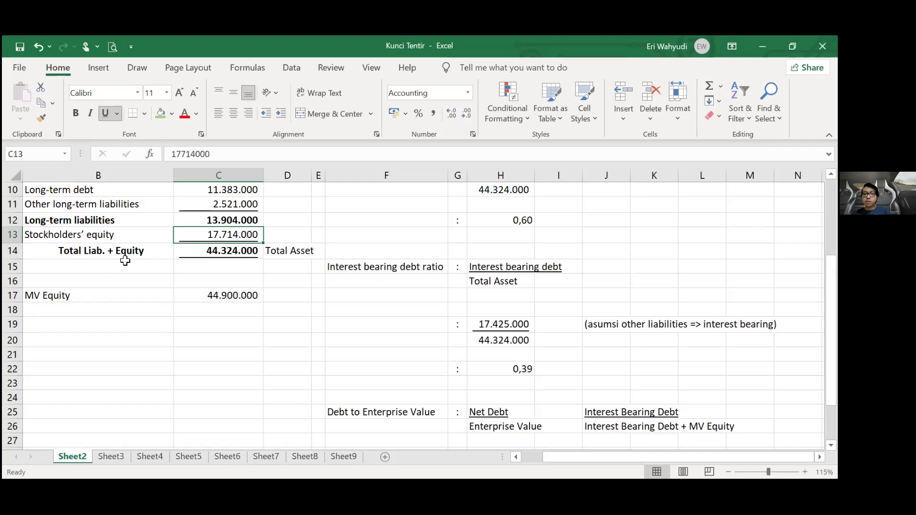
drag(83, 294, 246, 297)
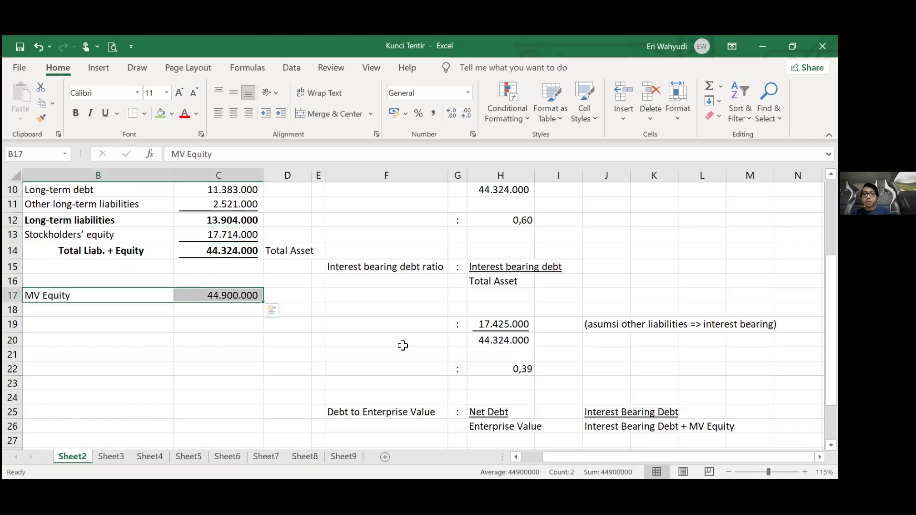
Inspect the enterprise value formula in H29 and trace the cells it references, leaving the formula as it is.
scroll(493, 321, down, 3)
click(470, 320)
key(Down)
click(262, 153)
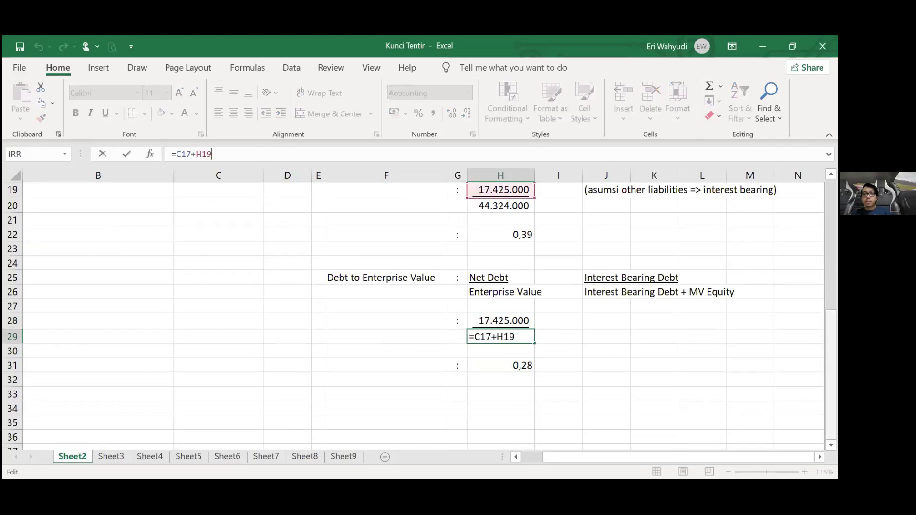
scroll(242, 264, up, 2)
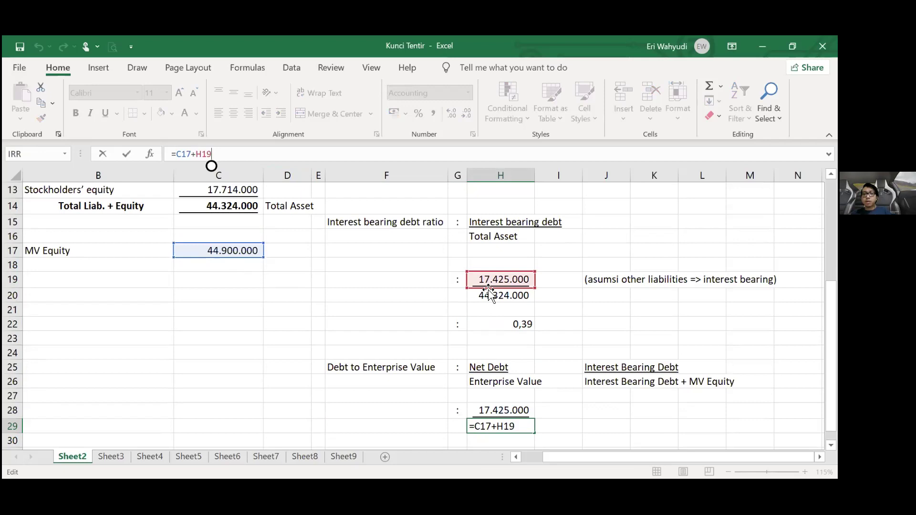
click(750, 324)
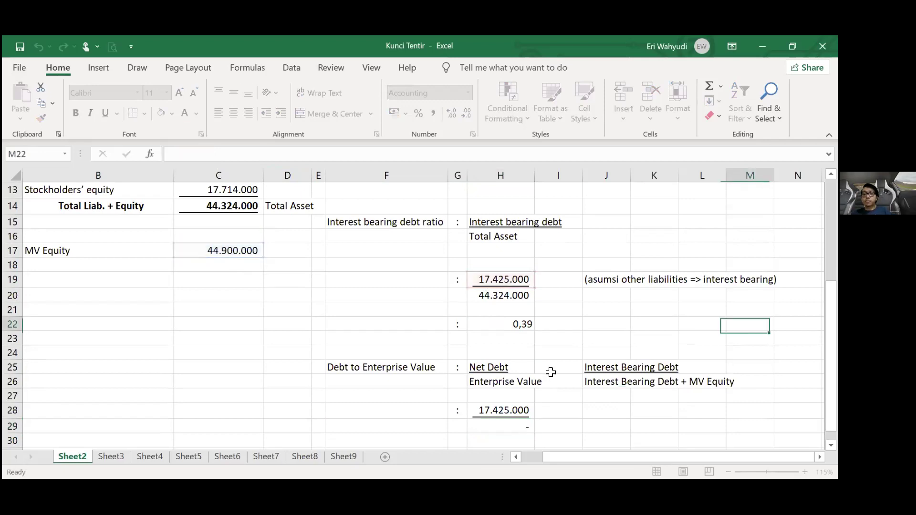
Examine the Debt to Enterprise Value result formula in H31 and review it against the ratio sections above.
scroll(640, 322, down, 1)
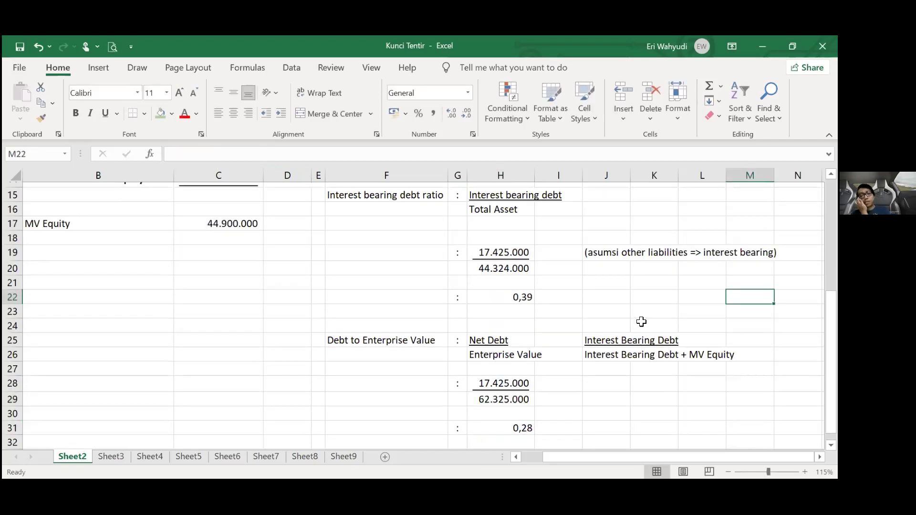
scroll(642, 323, down, 2)
key(Left)
key(Left)
key(Left)
key(Left)
key(Left)
key(Down)
key(Down)
key(Down)
key(Down)
key(Down)
key(Down)
key(Down)
key(Down)
key(Down)
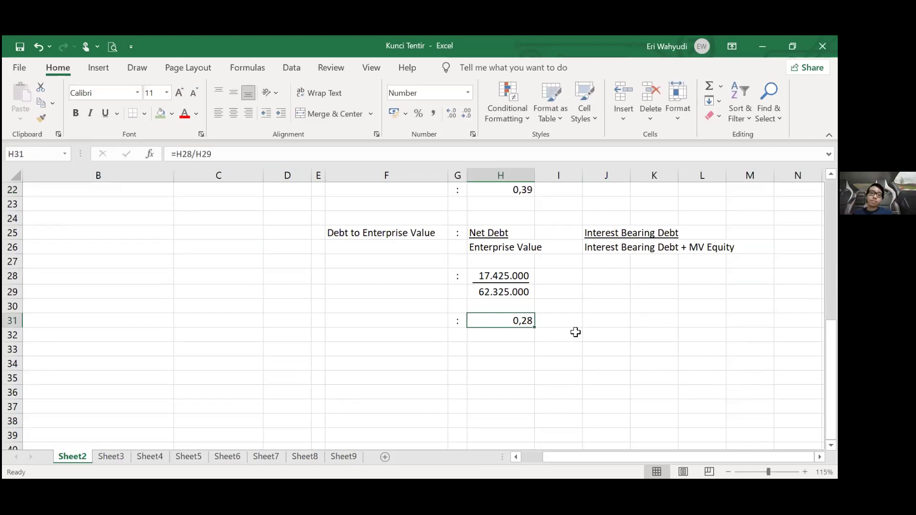
scroll(563, 337, up, 2)
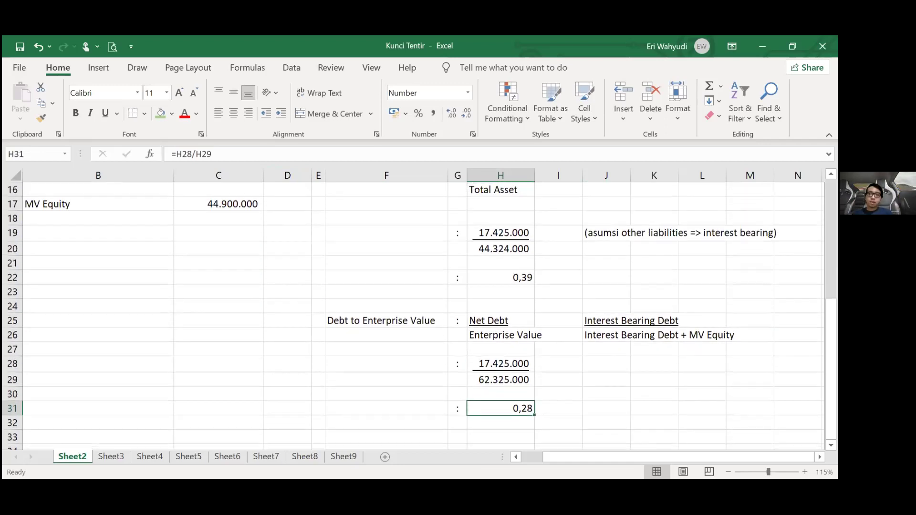
scroll(737, 252, up, 1)
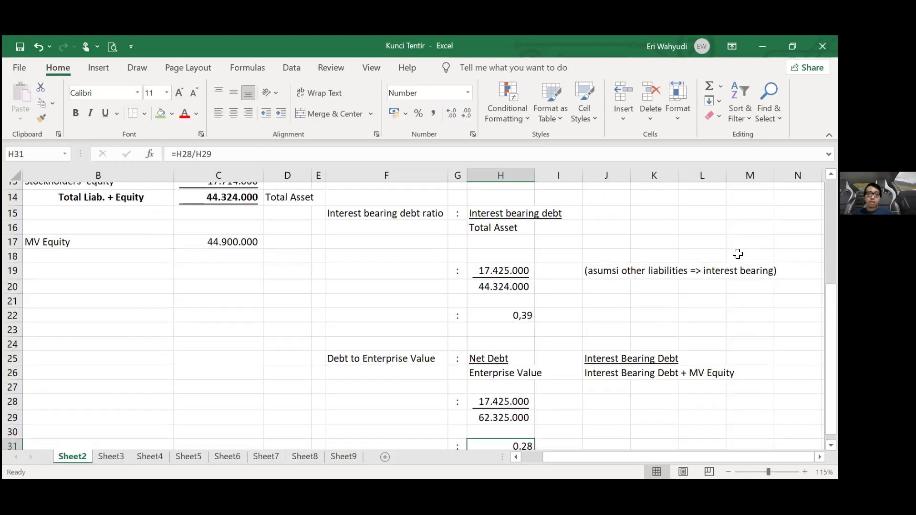
scroll(736, 253, up, 1)
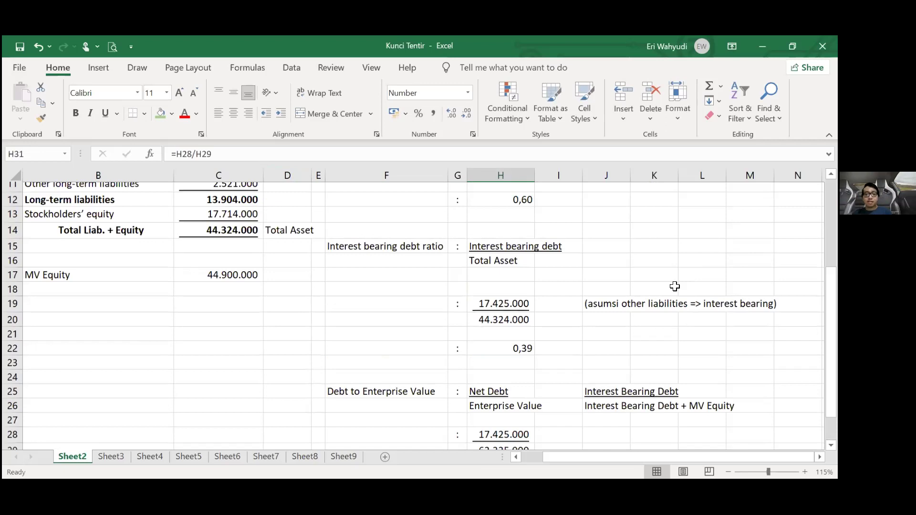
Collapse the ribbon and bring the top of the financial structure sheet back into view, including column A.
key(ctrl+F1)
scroll(675, 287, up, 4)
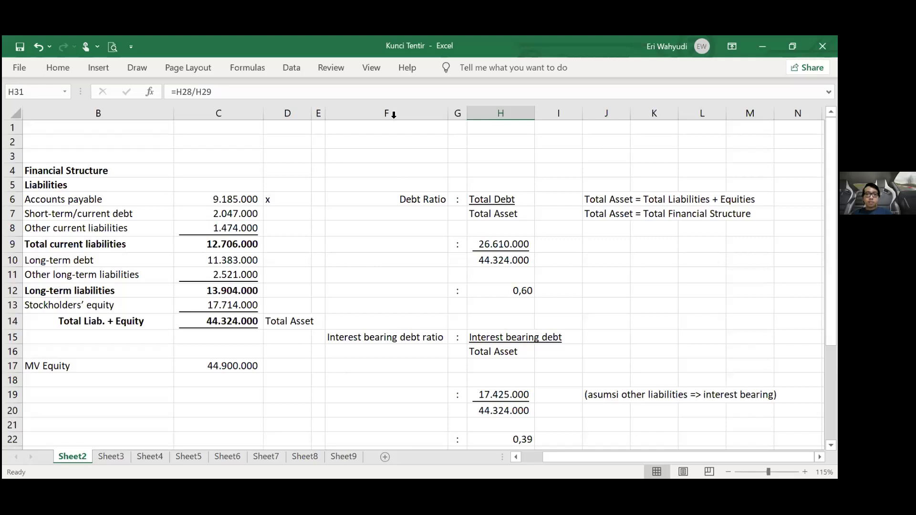
key(ctrl+z)
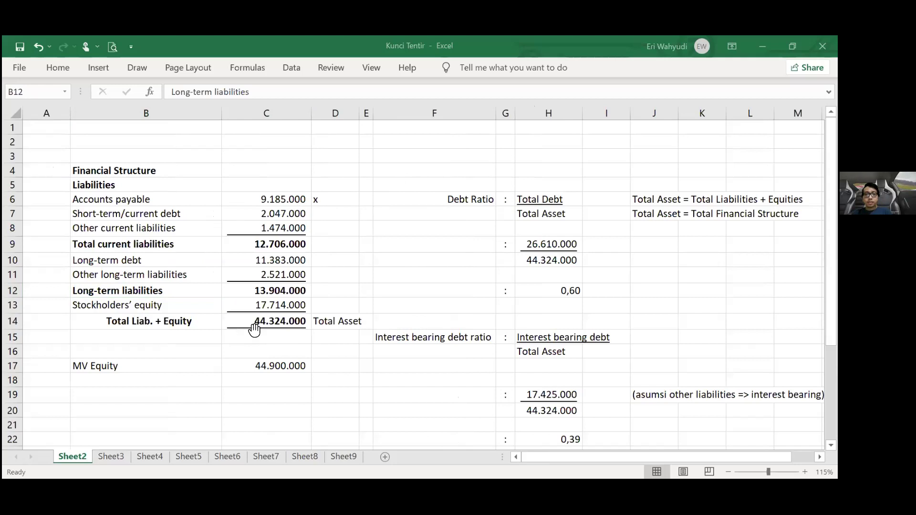
Switch to the problem PDF in PDF-XChange Editor and handwrite "EBIT" above a fraction line under question b of SOAL 2.
key(alt+Tab)
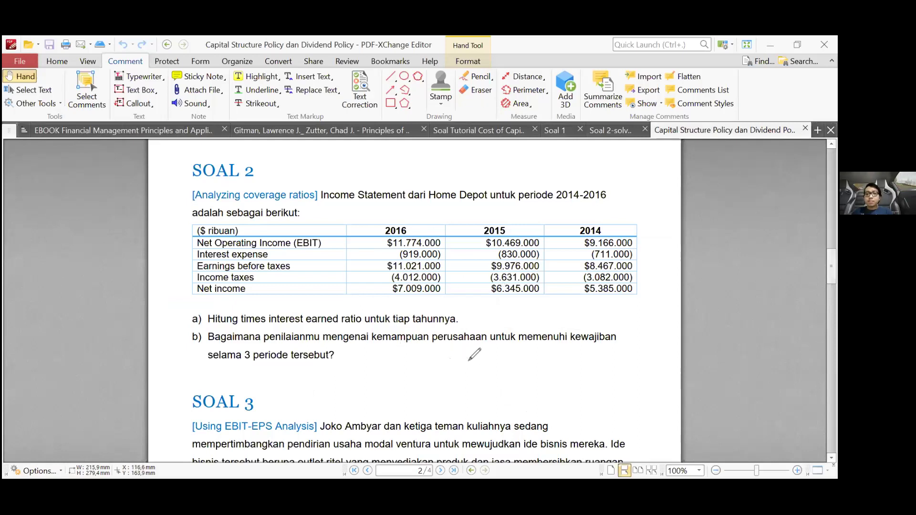
drag(466, 356, 457, 370)
drag(472, 356, 475, 373)
drag(492, 356, 509, 367)
drag(454, 382, 541, 376)
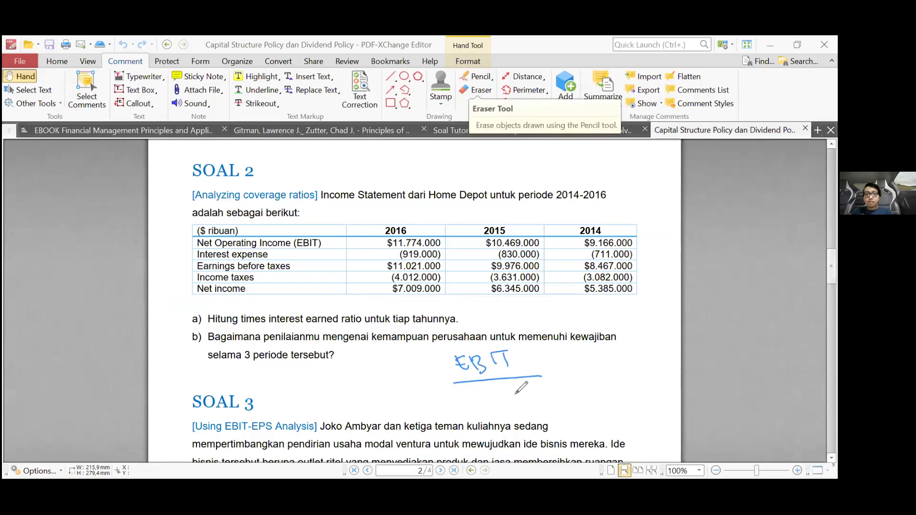
Handwrite "int. exp." beneath the fraction line as the denominator of the times interest earned formula.
drag(468, 393, 469, 403)
drag(472, 403, 485, 401)
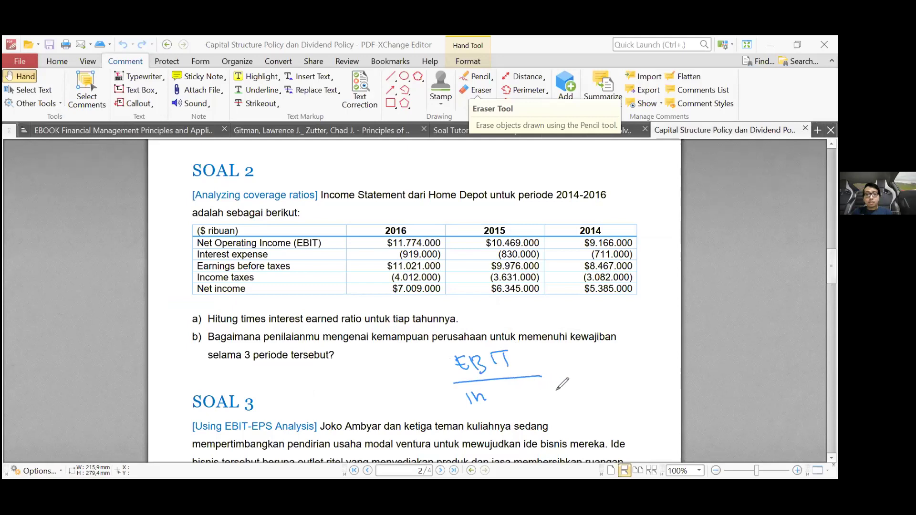
drag(489, 386, 491, 404)
drag(483, 395, 498, 392)
click(506, 398)
drag(511, 394, 535, 401)
drag(539, 384, 541, 406)
click(557, 390)
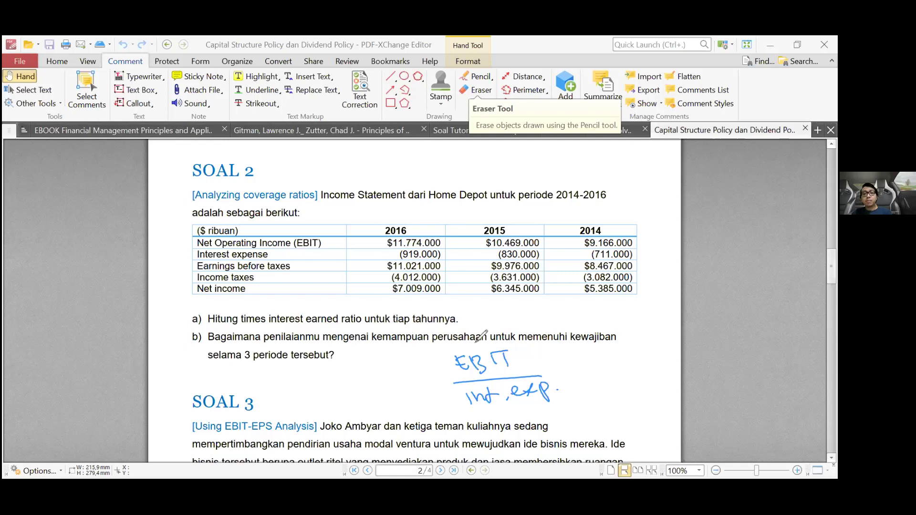
Mark the words "penilaianmu mengenai" in question b of SOAL 2 and underline "3 periode tersebut".
drag(305, 337, 331, 338)
drag(237, 362, 258, 364)
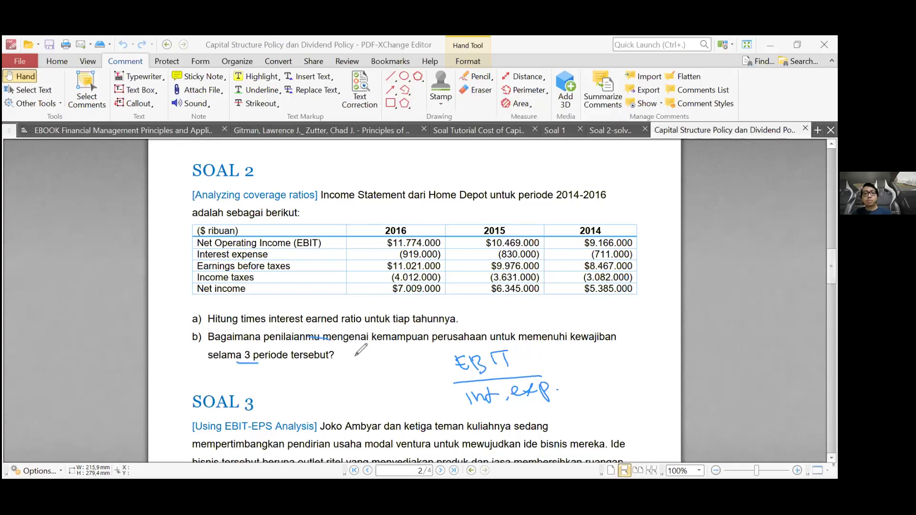
drag(344, 364, 239, 364)
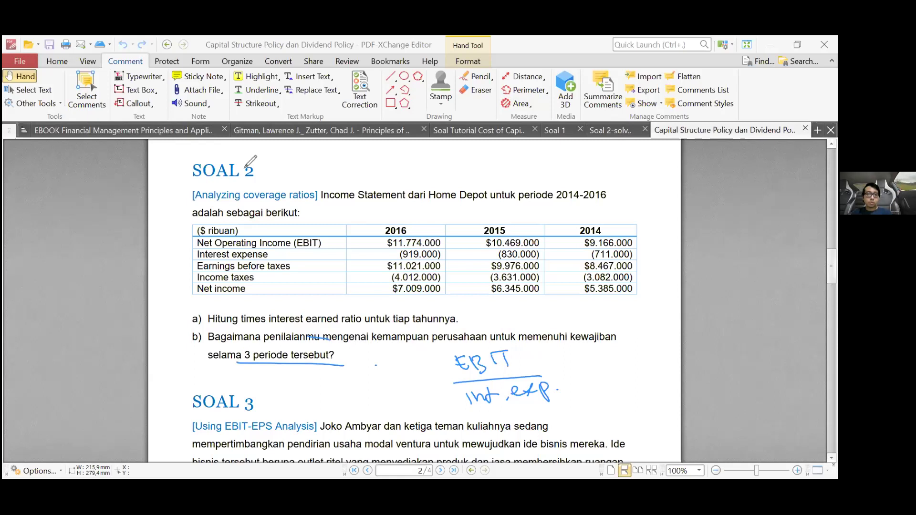
Switch to the Kunci Tentir workbook in Excel and inspect the 2016 Times Interest Earned formula on Sheet3.
key(alt+Tab)
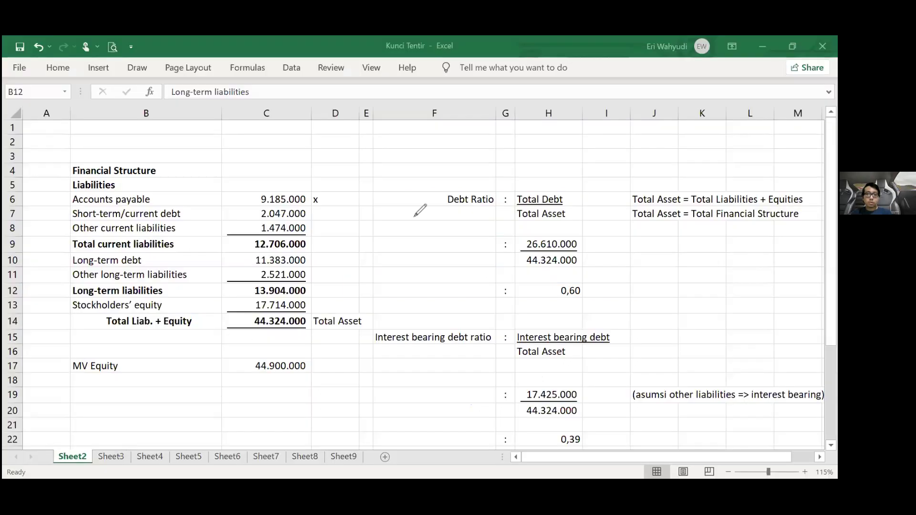
click(115, 458)
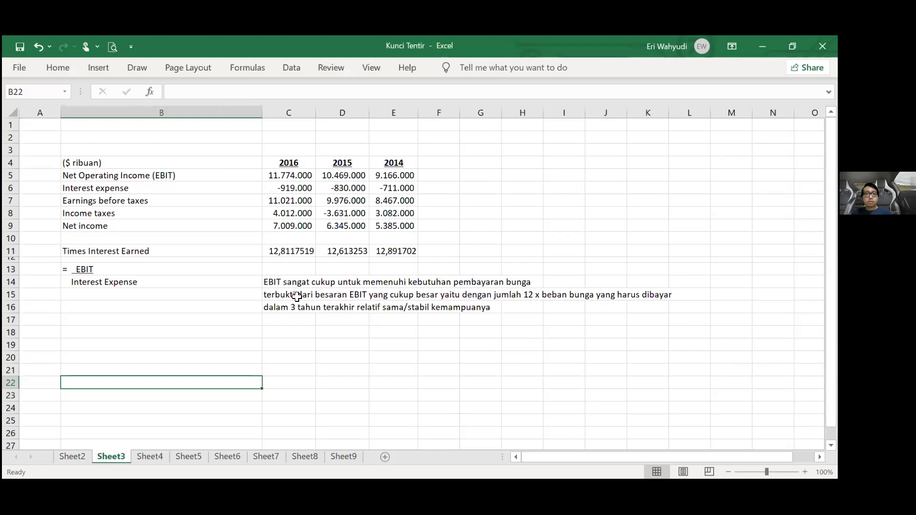
click(291, 249)
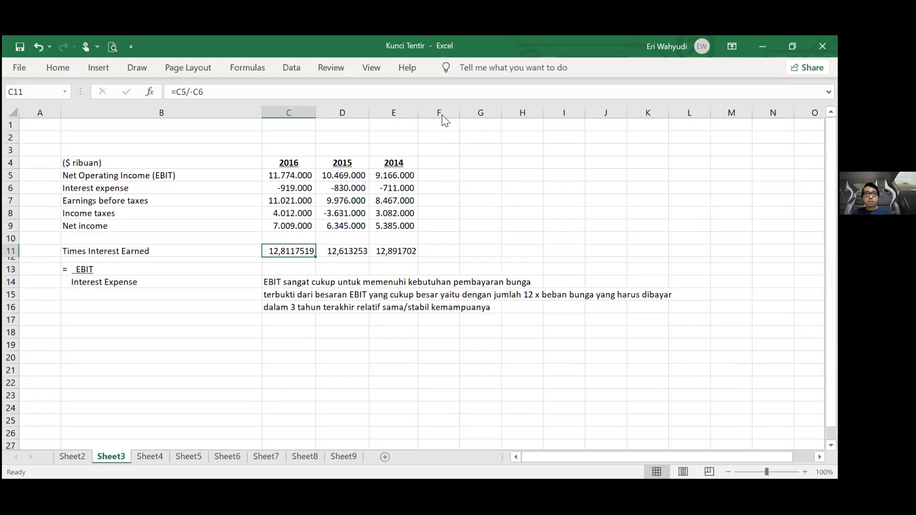
Reduce the Times Interest Earned ratios for 2016, 2015 and 2014 on Sheet3 to two decimal places.
click(58, 67)
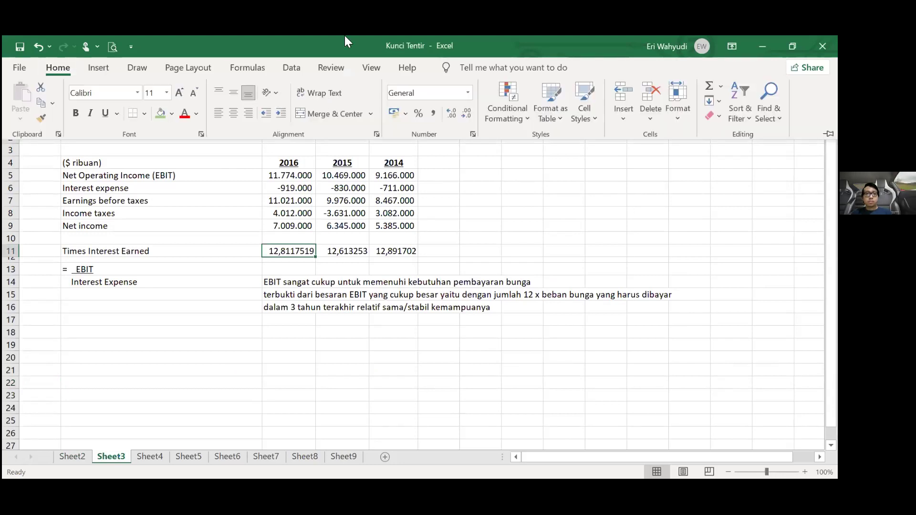
click(60, 67)
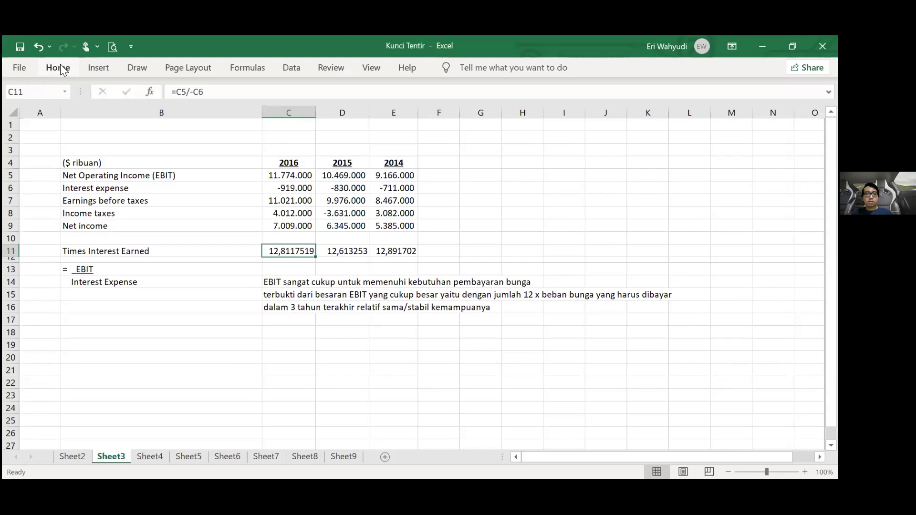
click(60, 68)
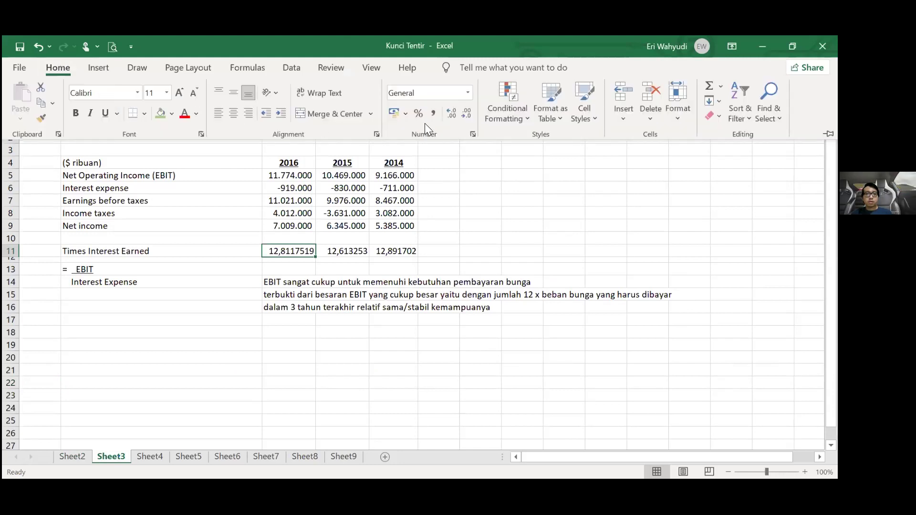
click(394, 251)
key(shift+Left)
key(shift+Left)
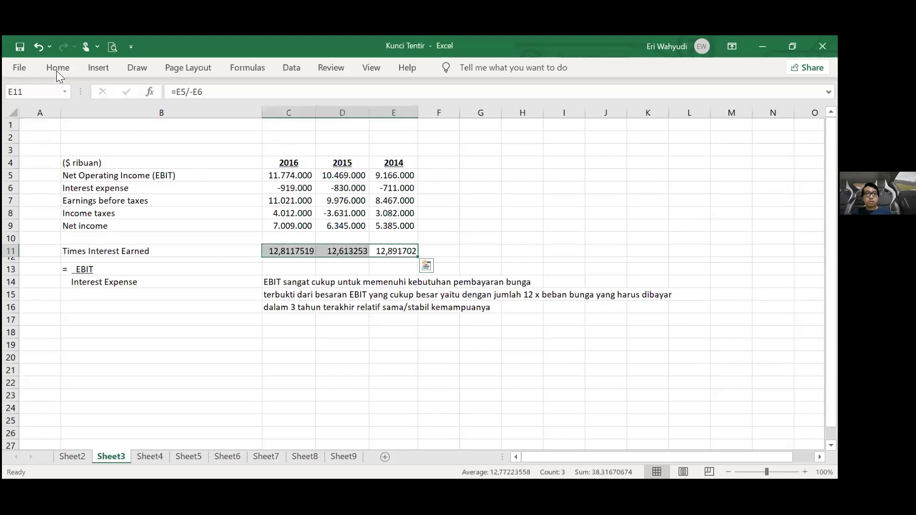
click(56, 69)
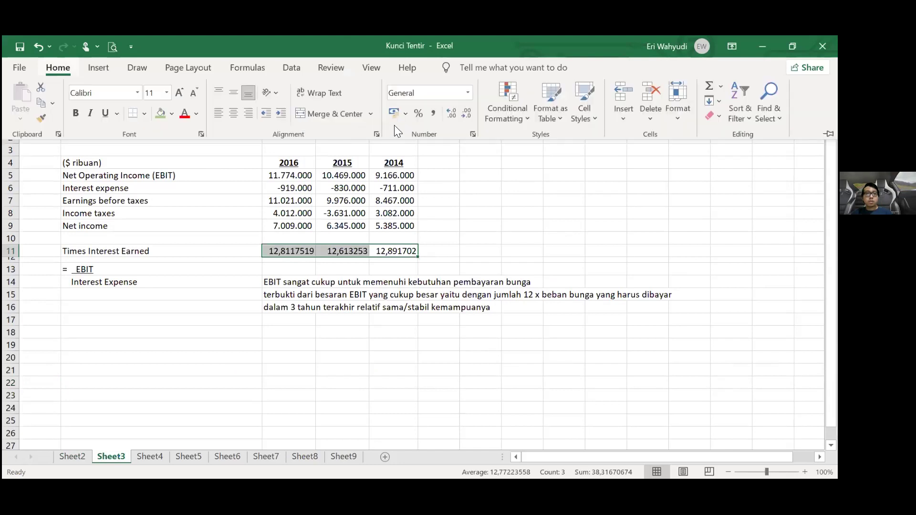
click(461, 113)
click(461, 113)
click(461, 113)
click(461, 112)
click(461, 113)
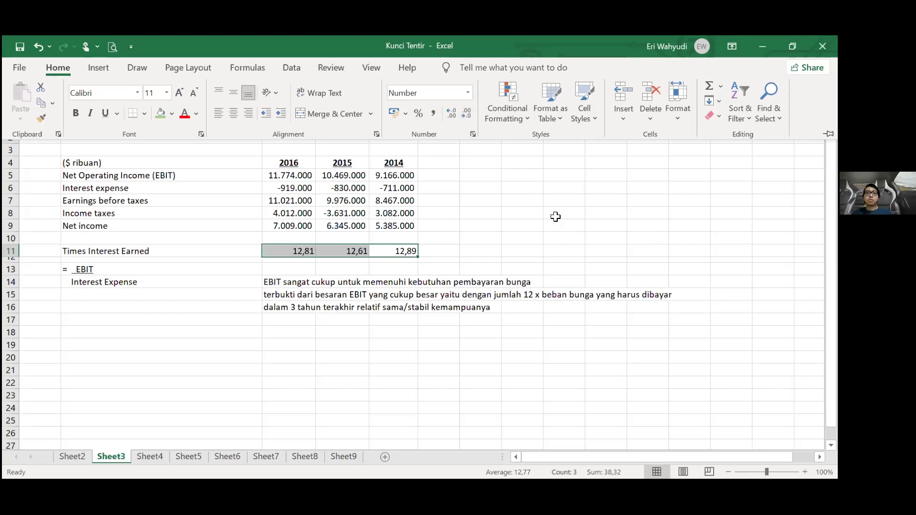
click(494, 188)
click(494, 188)
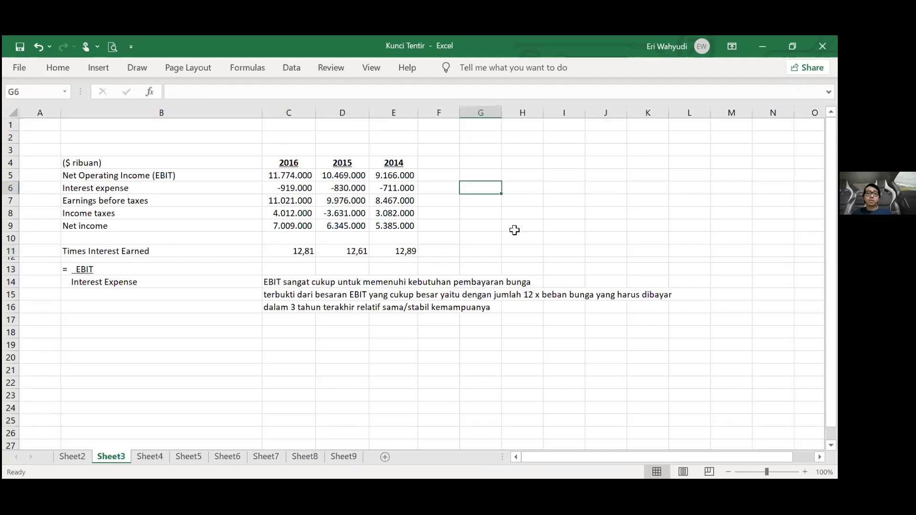
Examine the 2016 income statement figures from EBIT to net income and trace the cells used in the 2016 Times Interest Earned formula.
click(277, 179)
click(287, 185)
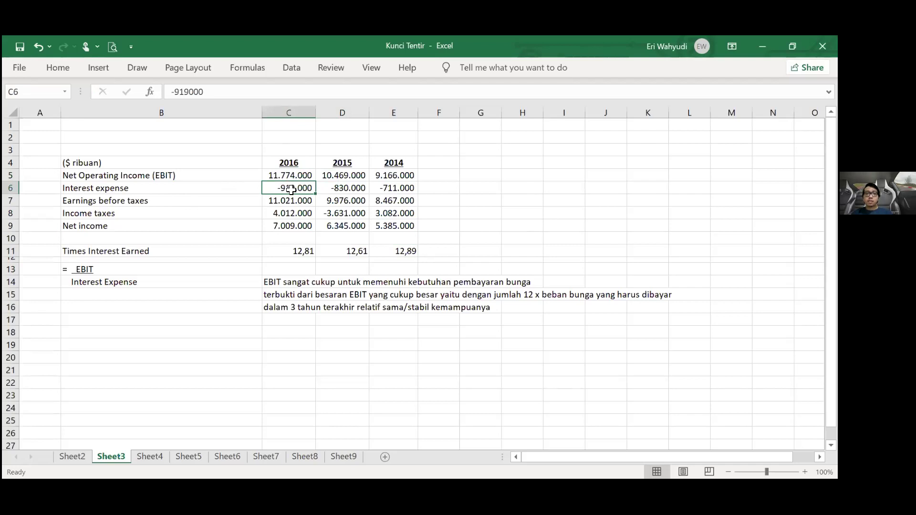
click(296, 201)
click(292, 213)
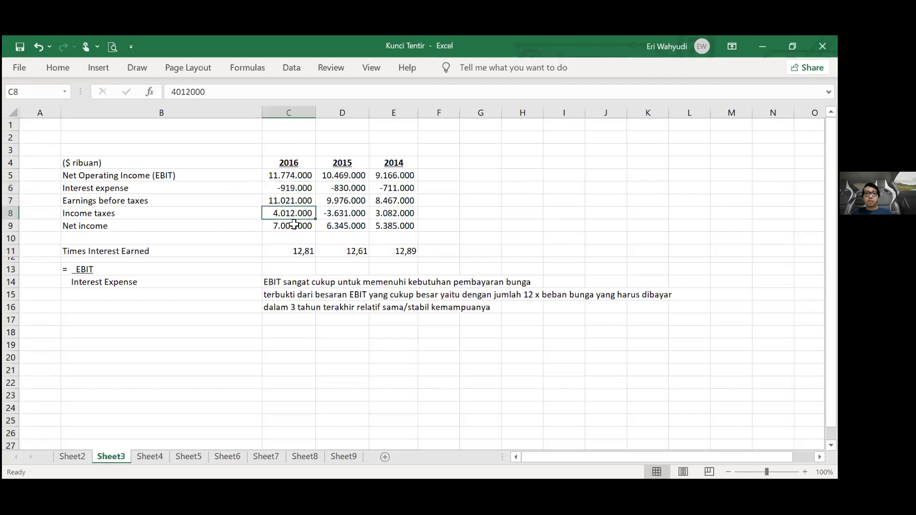
click(292, 226)
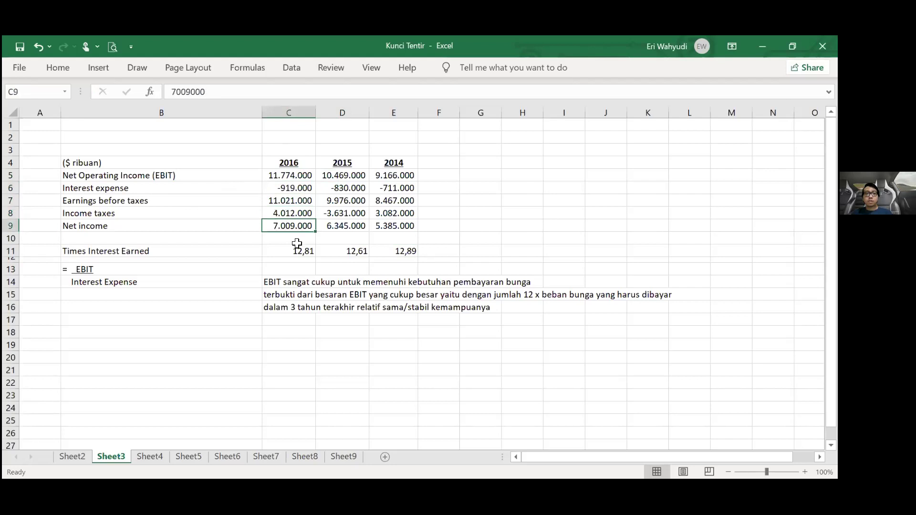
click(296, 251)
double_click(295, 251)
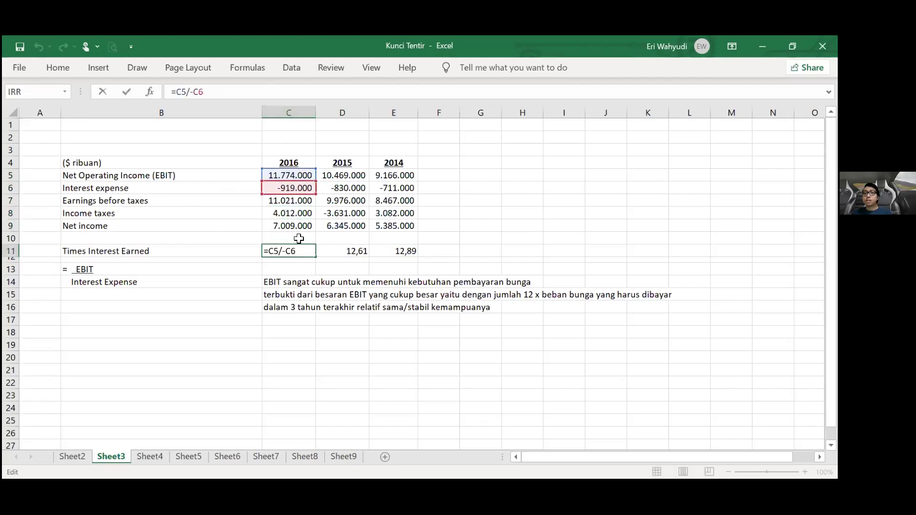
click(208, 251)
click(306, 251)
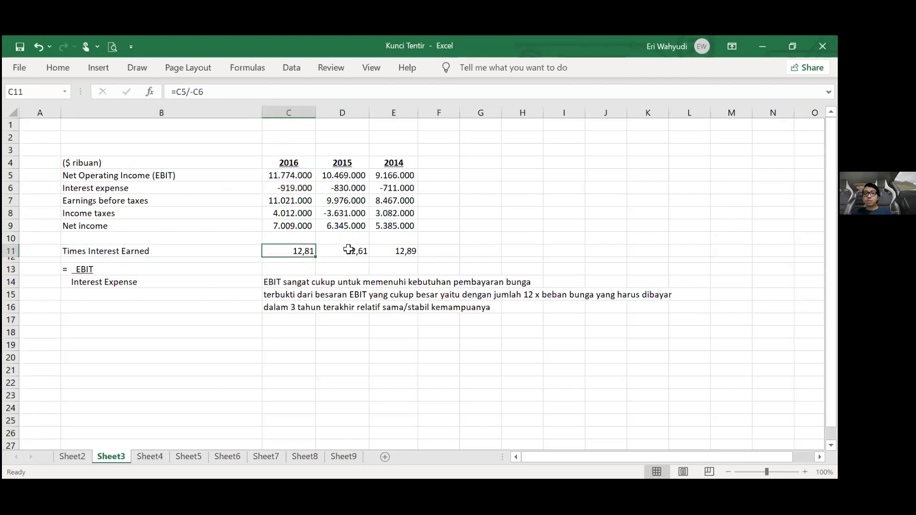
Review the 2015 and 2014 Times Interest Earned ratios and the written EBIT assessment below them.
key(Right)
key(Right)
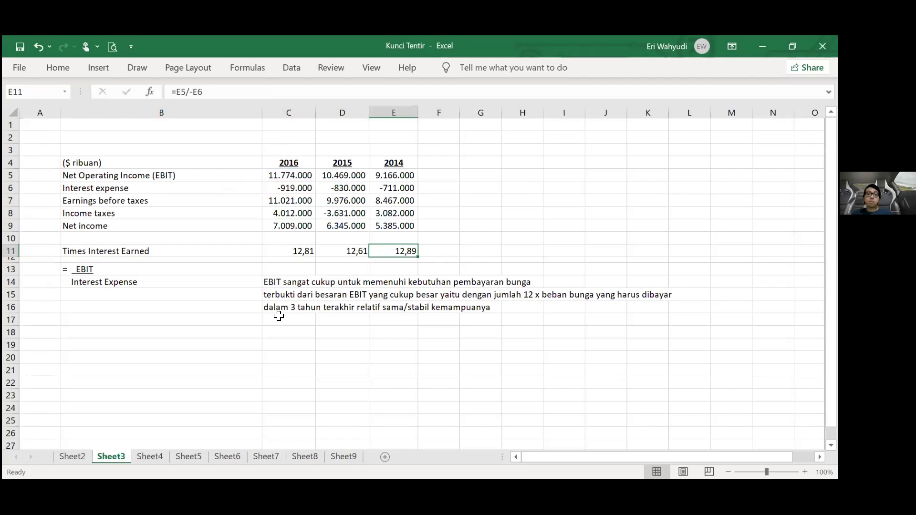
click(337, 282)
click(198, 345)
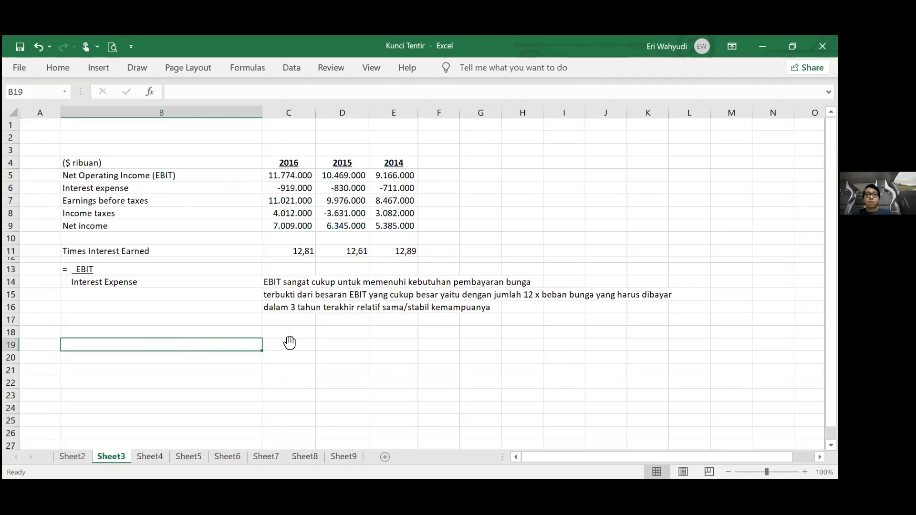
Check the SOAL 2 table in PDF-XChange Editor, return to Excel and highlight the Times Interest Earned ratios for all three years.
key(alt+Tab)
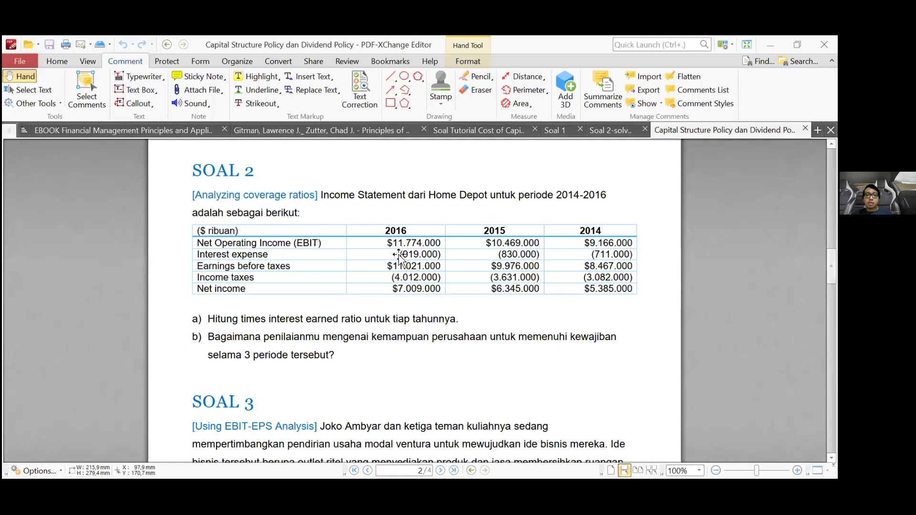
key(alt+Tab)
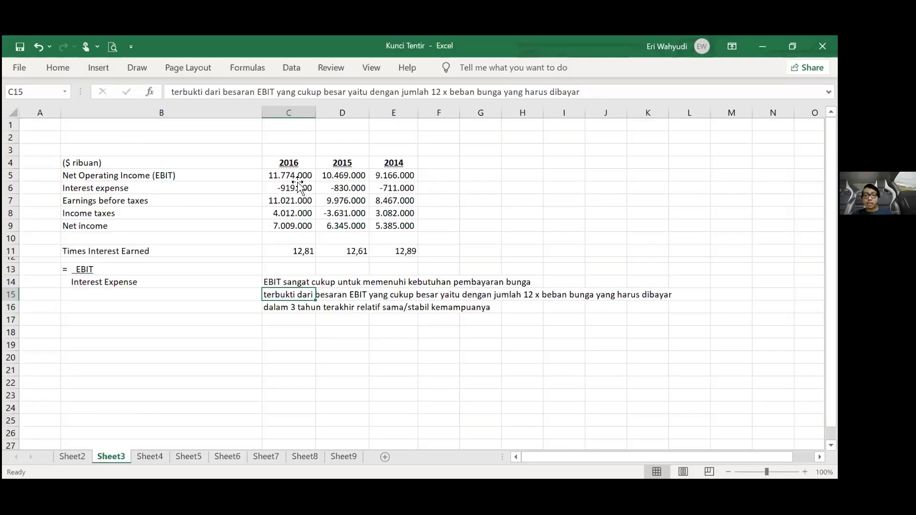
key(Up)
key(Up)
key(Up)
key(Up)
key(shift+Right)
key(shift+Right)
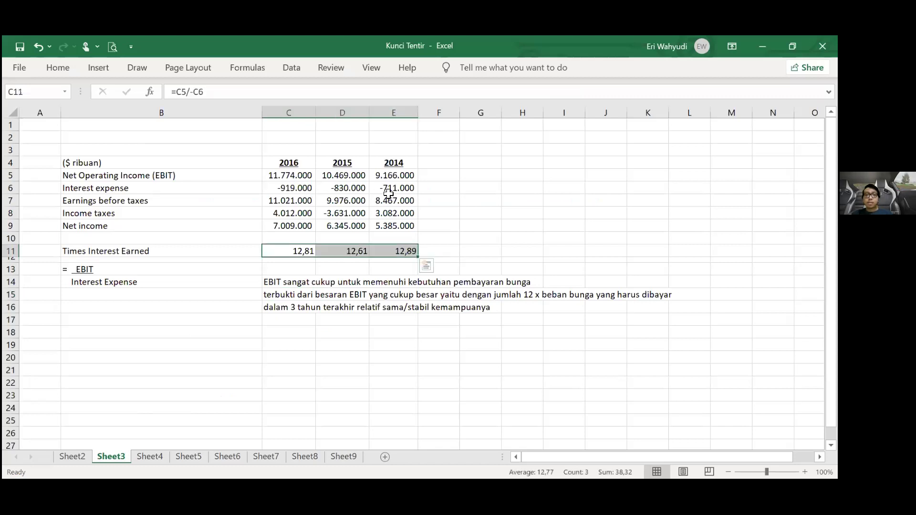
Compare the EBIT and interest expense figures year by year across 2016, 2015 and 2014.
key(Up)
key(Up)
key(Up)
key(Up)
key(Up)
key(Up)
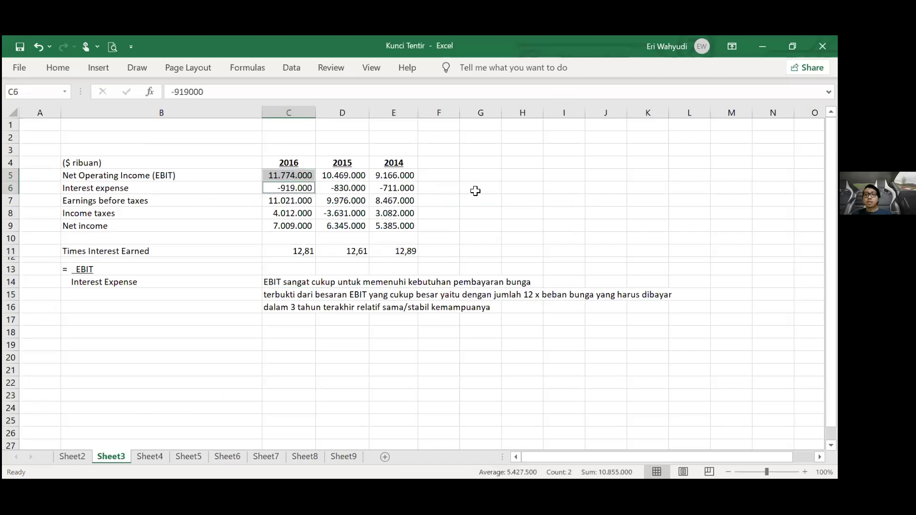
ctrl+click(289, 188)
shift+click(393, 188)
key(Up)
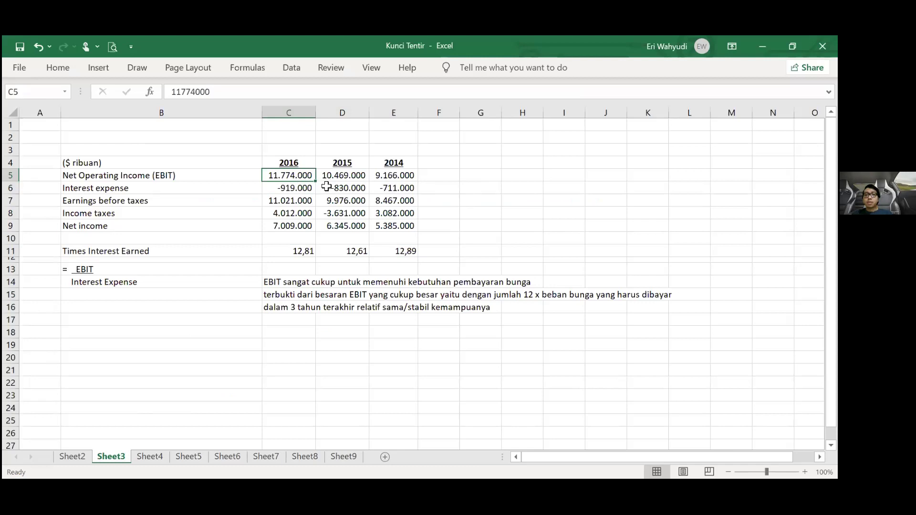
key(Right)
key(Down)
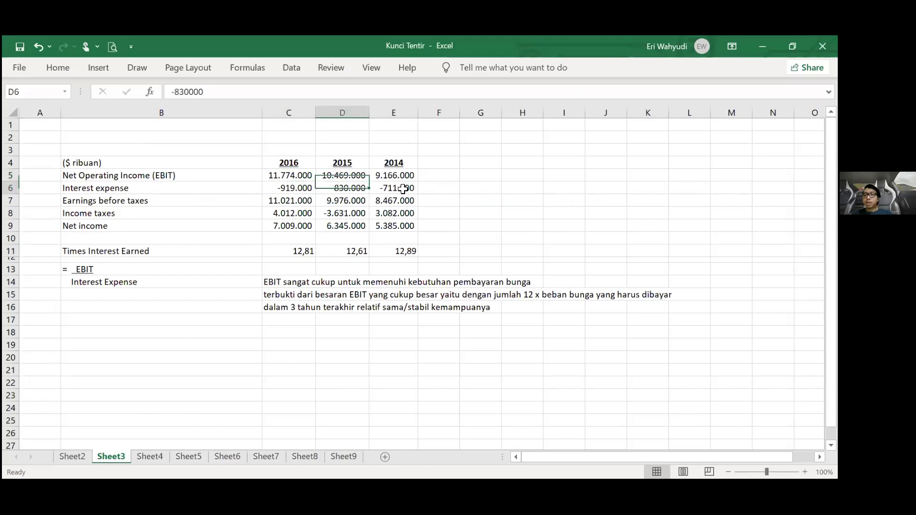
key(Right)
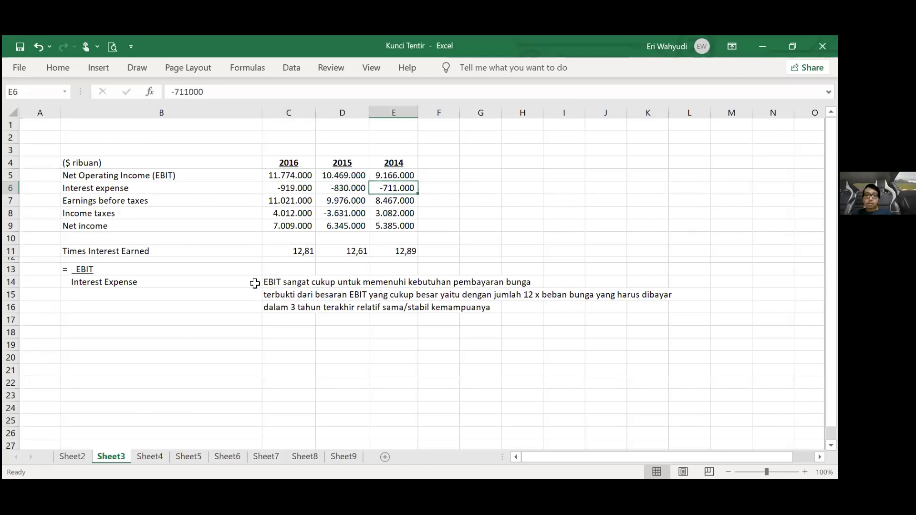
Enlarge Sheet3 to 130% and narrow column B to fit its labels so the written assessment fits in view.
click(293, 292)
key(Left)
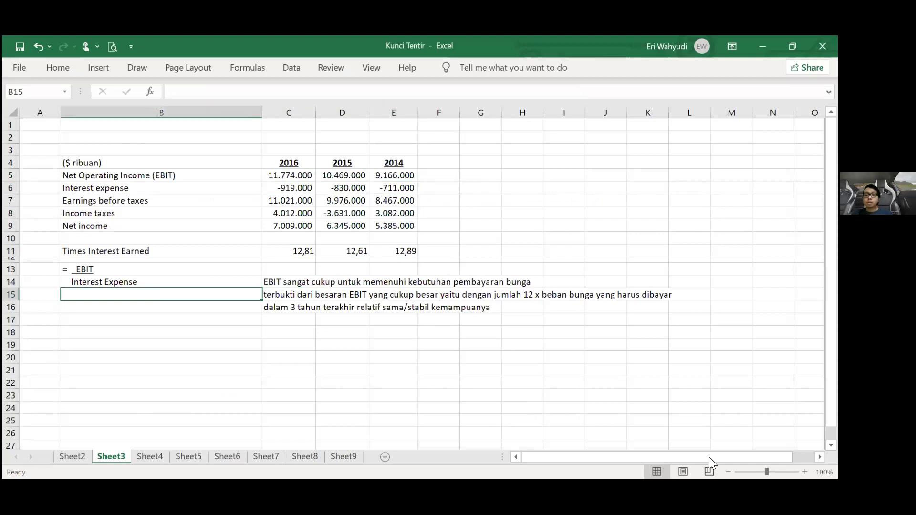
scroll(711, 463, up, 2)
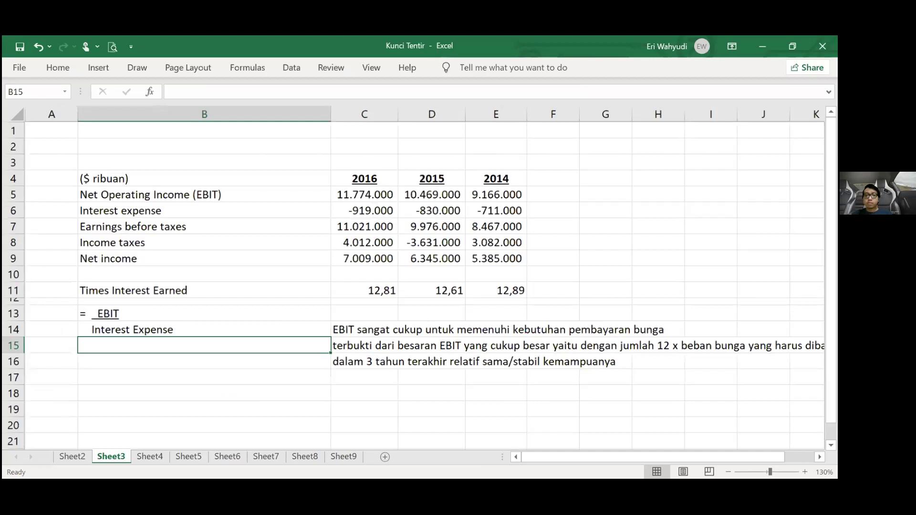
scroll(728, 477, up, 1)
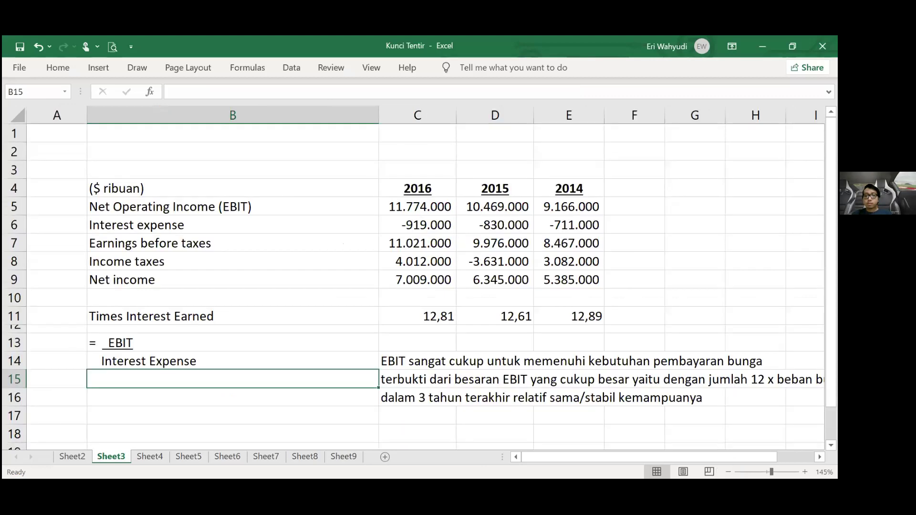
scroll(711, 462, right, 1)
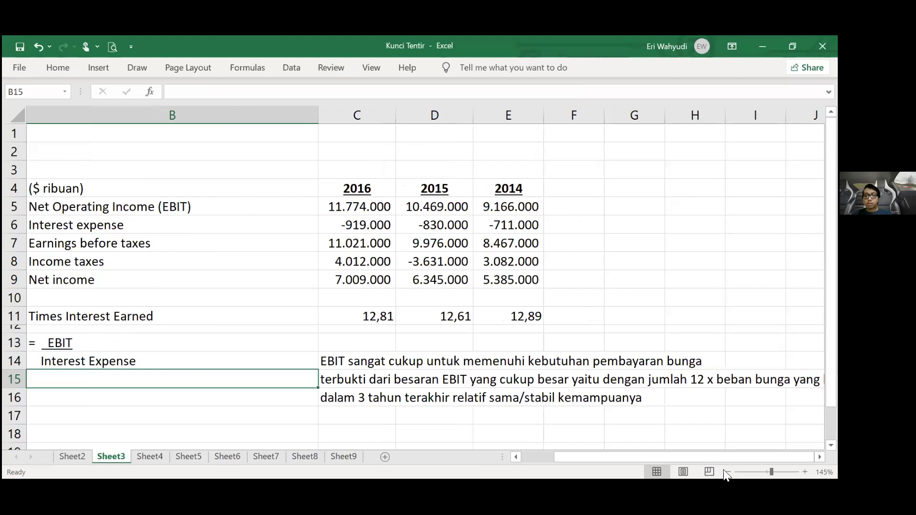
click(728, 472)
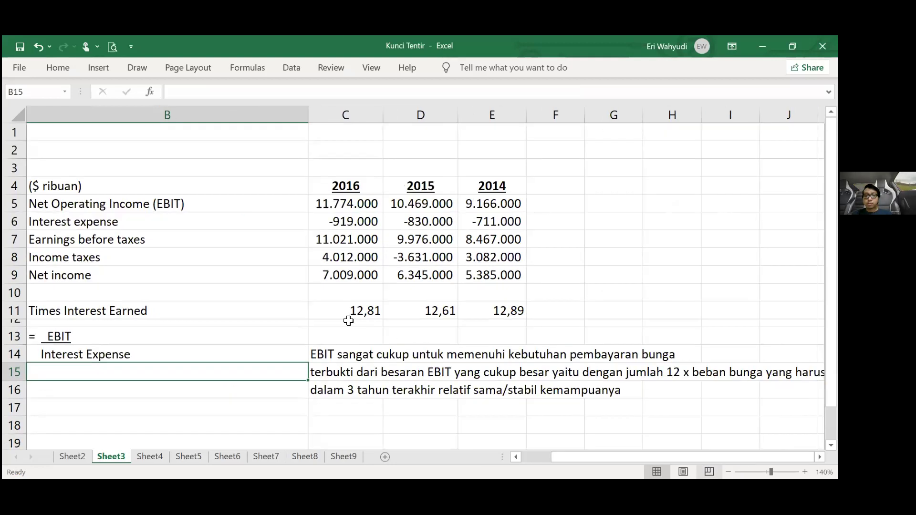
scroll(520, 339, down, 1)
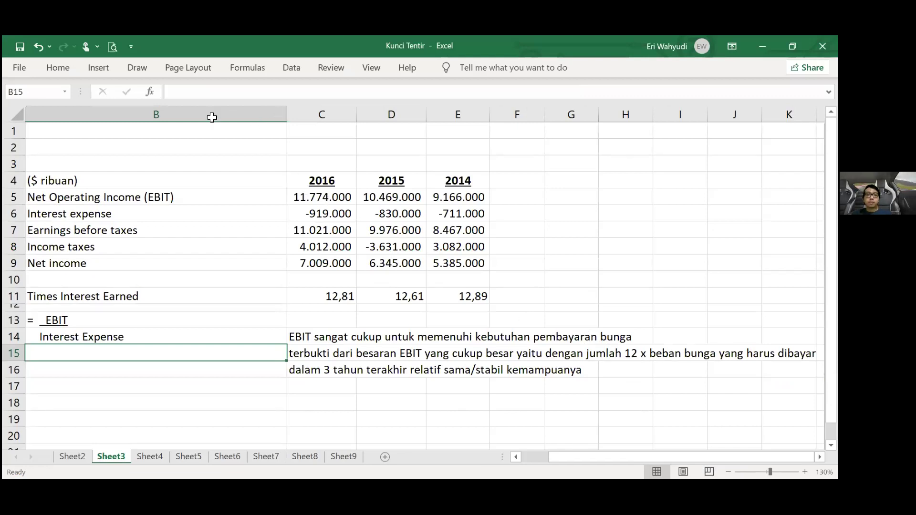
drag(212, 118, 216, 117)
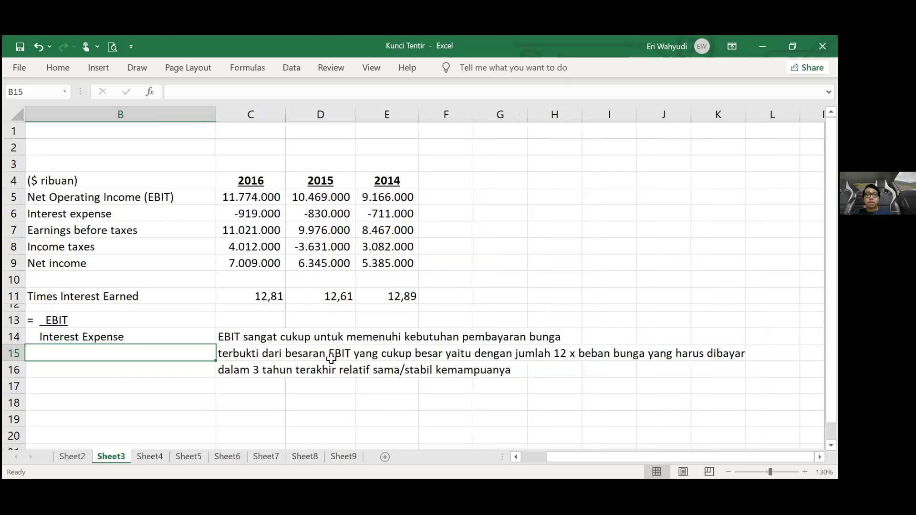
Review the written assessment in rows 15 and 16 against the complete 2016–2014 figures in C4:E11.
key(Right)
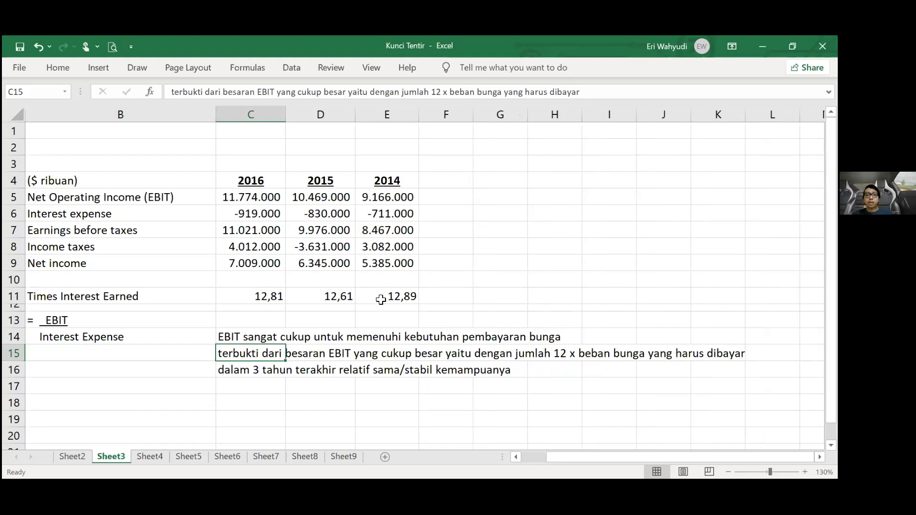
key(ctrl+Up)
key(ctrl+Up)
key(ctrl+Up)
key(ctrl+Up)
key(ctrl+shift+Right)
key(ctrl+shift+Down)
key(ctrl+shift+Down)
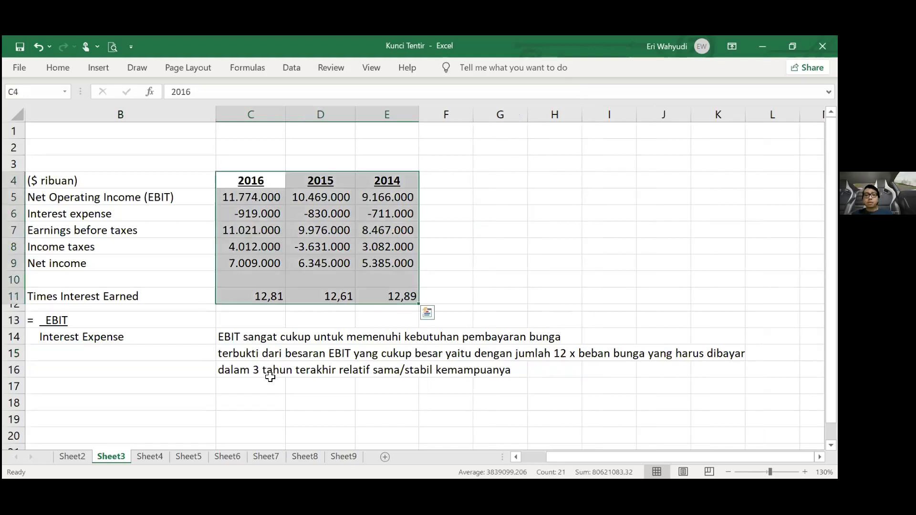
key(ctrl+z)
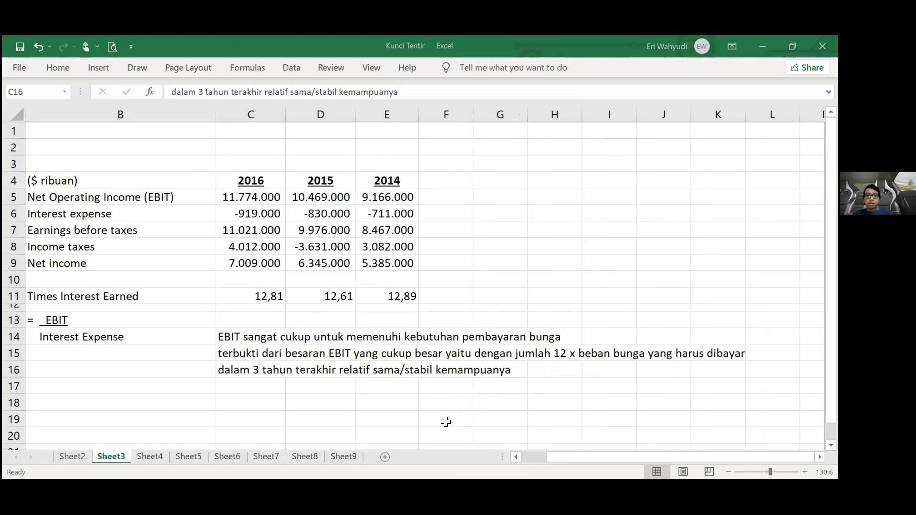
Switch to the problem PDF in PDF-XChange Editor and show the SOAL 3 question on EBIT-EPS analysis.
key(alt+Tab)
scroll(544, 300, down, 1)
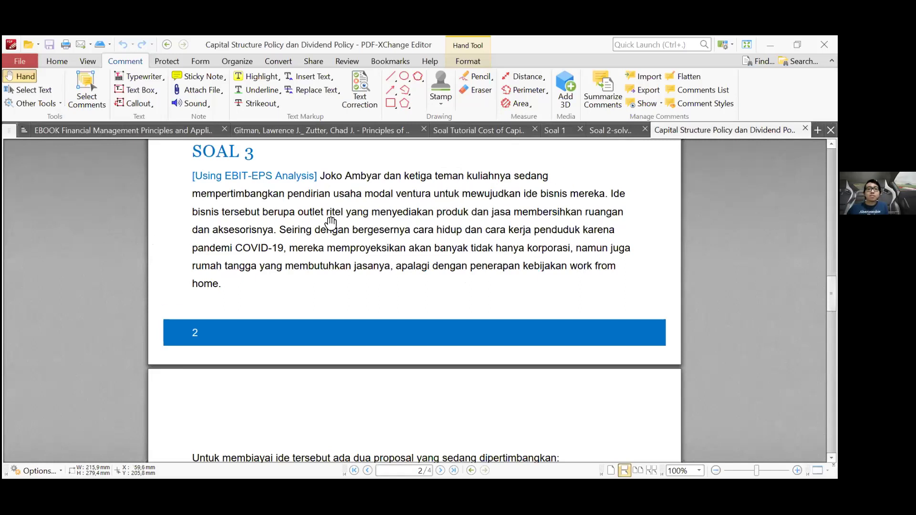
Read the SOAL 3 background, its two financing proposals and required tasks a) and b) across pages 2 and 3.
scroll(463, 257, up, 1)
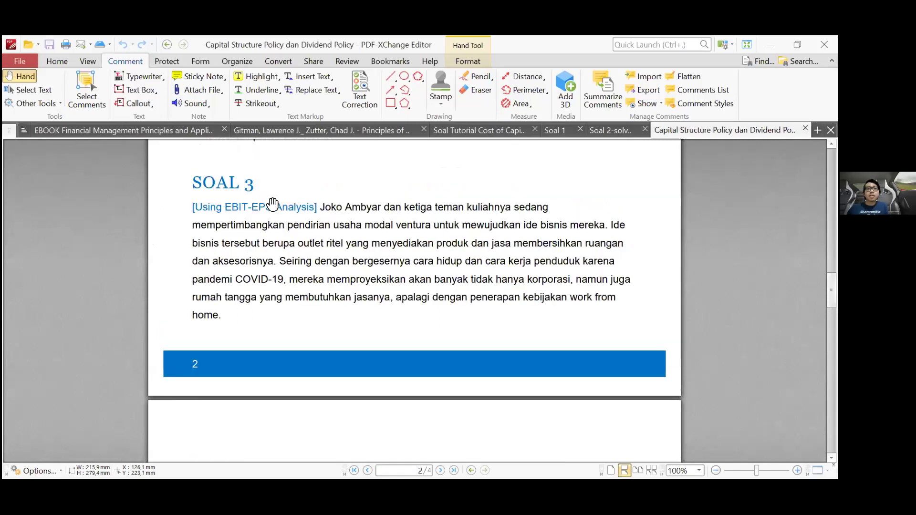
scroll(325, 210, down, 10)
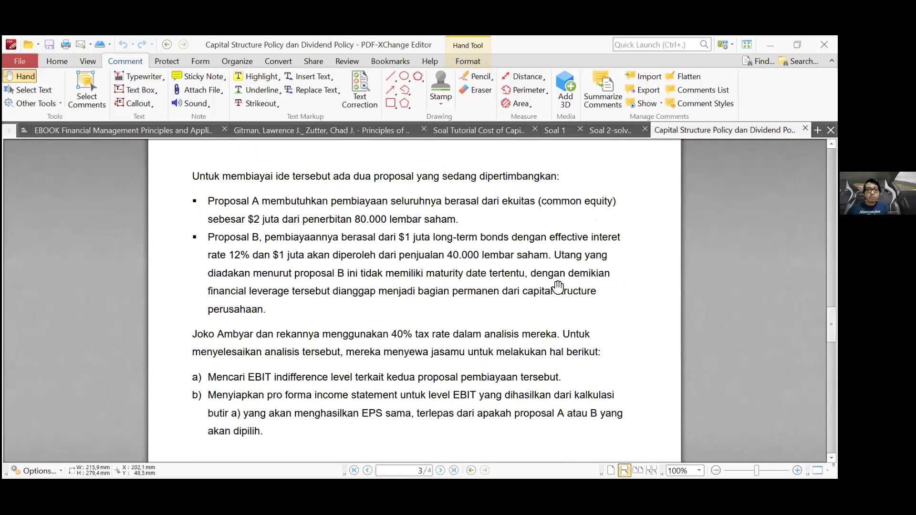
scroll(550, 216, up, 5)
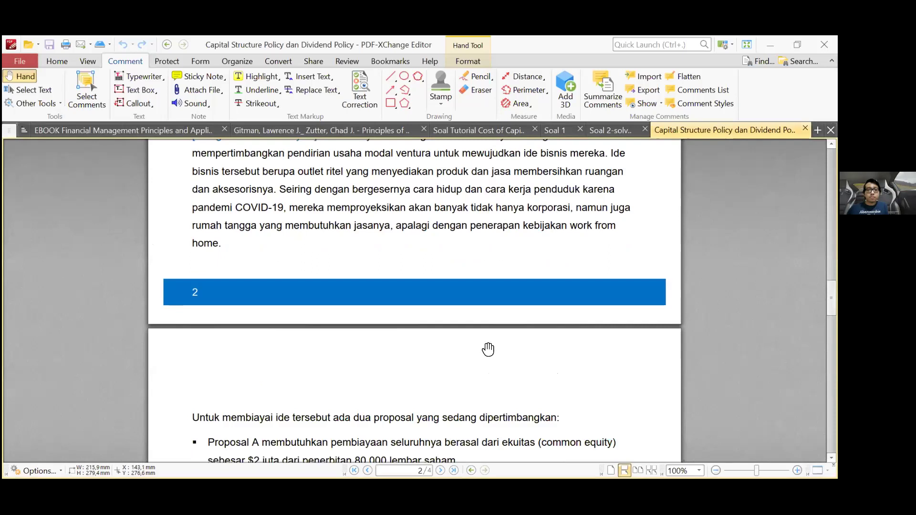
scroll(497, 422, down, 4)
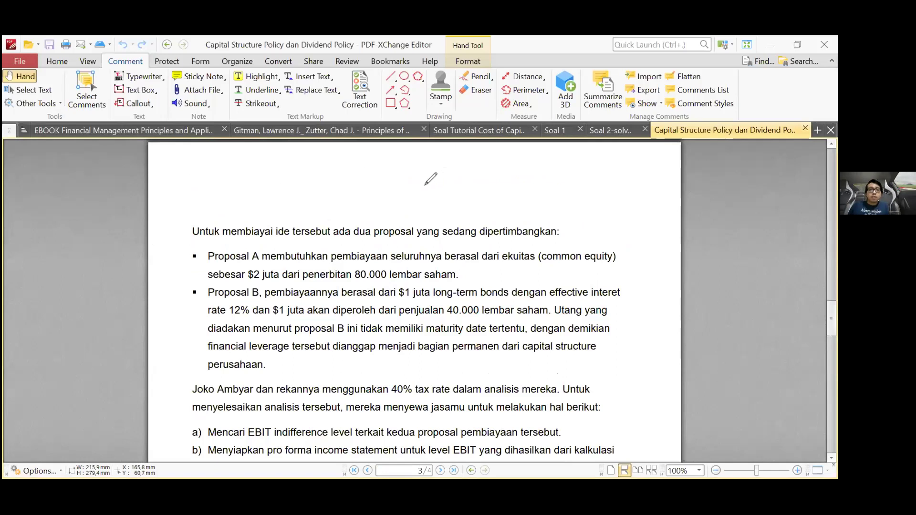
Mark up Proposal A's $2 juta equity and Proposal B's $1 juta bonds, 12% rate, $1 juta share proceeds and 40.000 shares.
scroll(432, 179, down, 3)
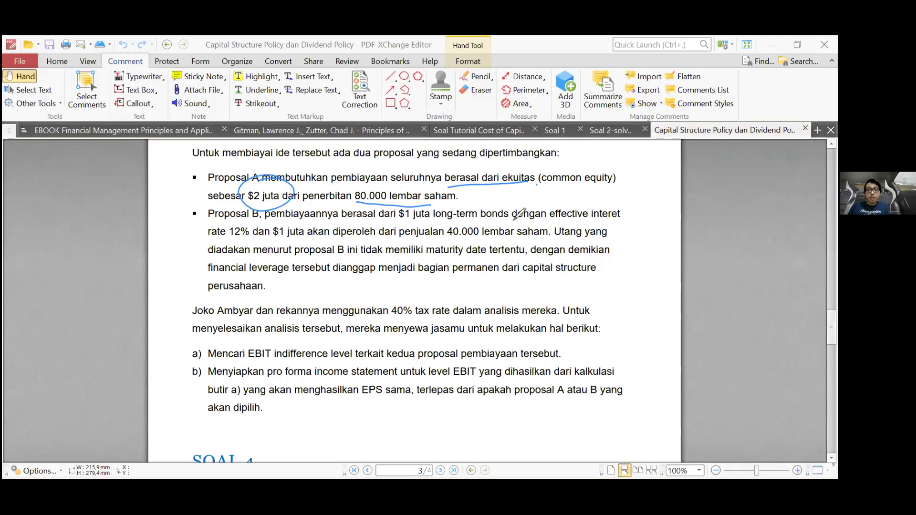
drag(246, 204, 282, 203)
drag(211, 225, 259, 224)
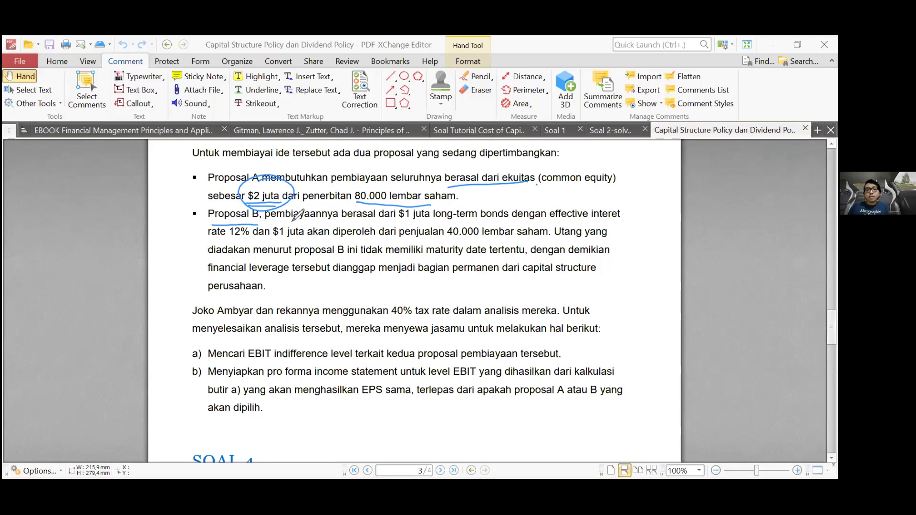
drag(398, 221, 515, 221)
mouse_move(229, 238)
mouse_down()
mouse_move(264, 238)
mouse_move(295, 220)
mouse_up()
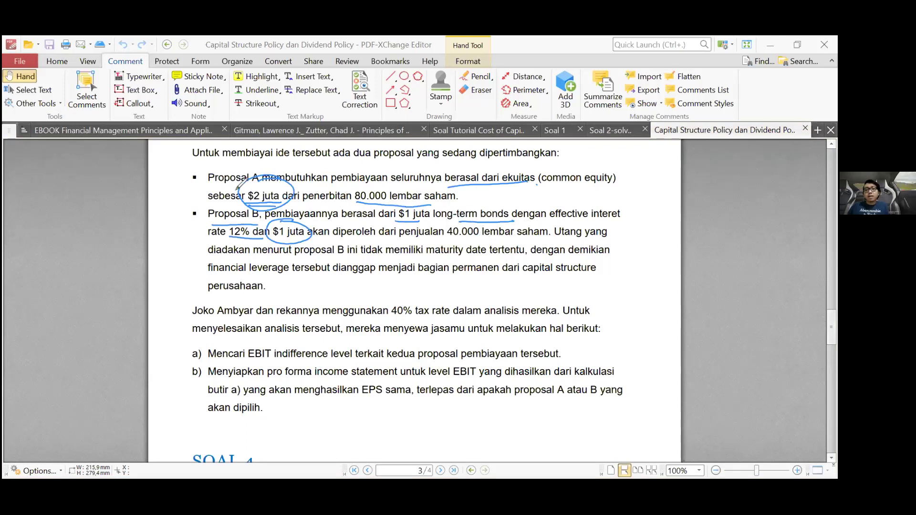
drag(409, 244, 551, 237)
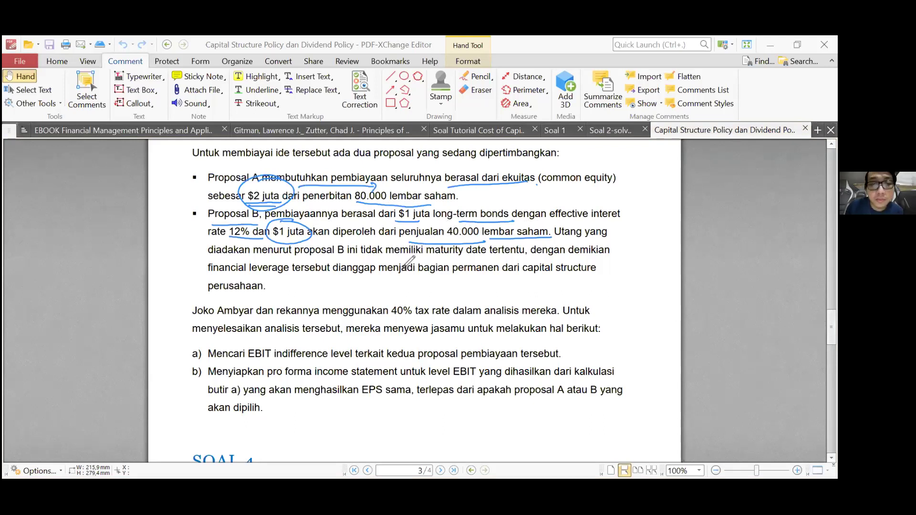
mouse_move(470, 240)
mouse_down()
mouse_move(442, 230)
mouse_move(488, 228)
mouse_up()
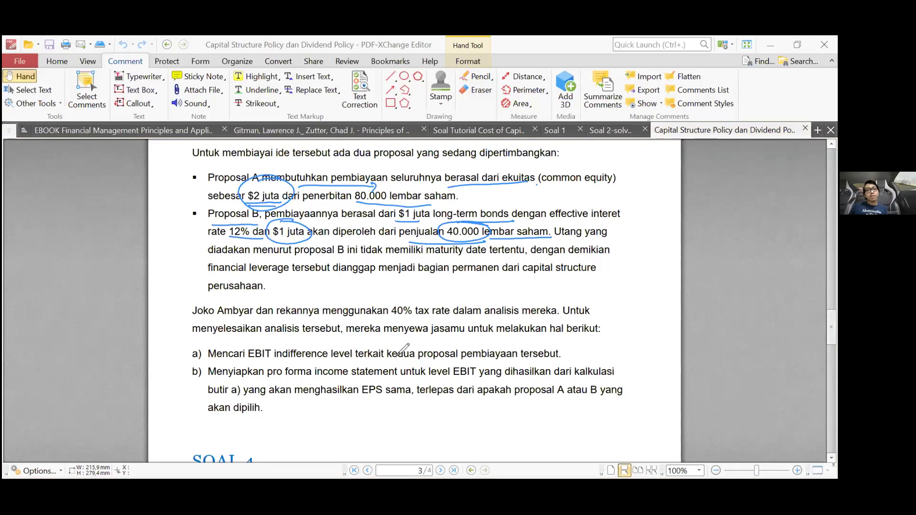
Circle the 40% tax rate and underline the EBIT indifference wording and the two financing proposals in task a).
drag(410, 291, 413, 292)
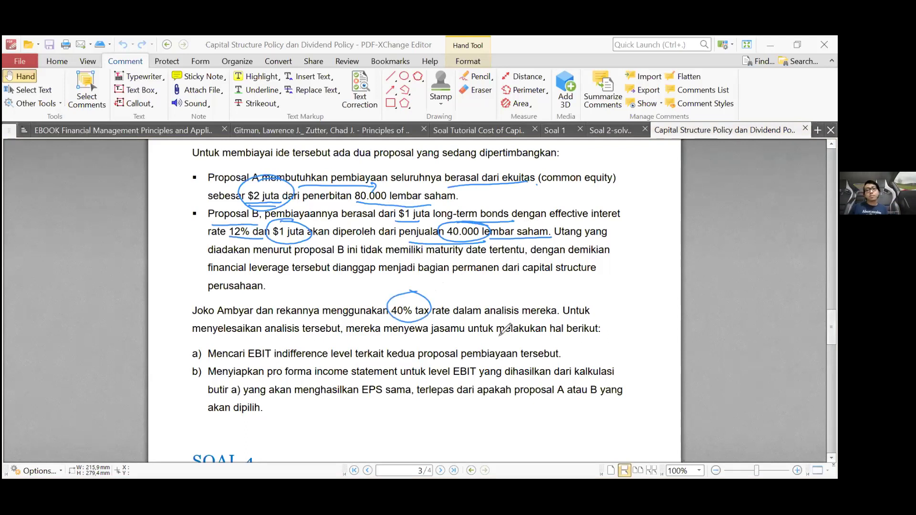
drag(248, 361, 268, 361)
drag(303, 358, 336, 356)
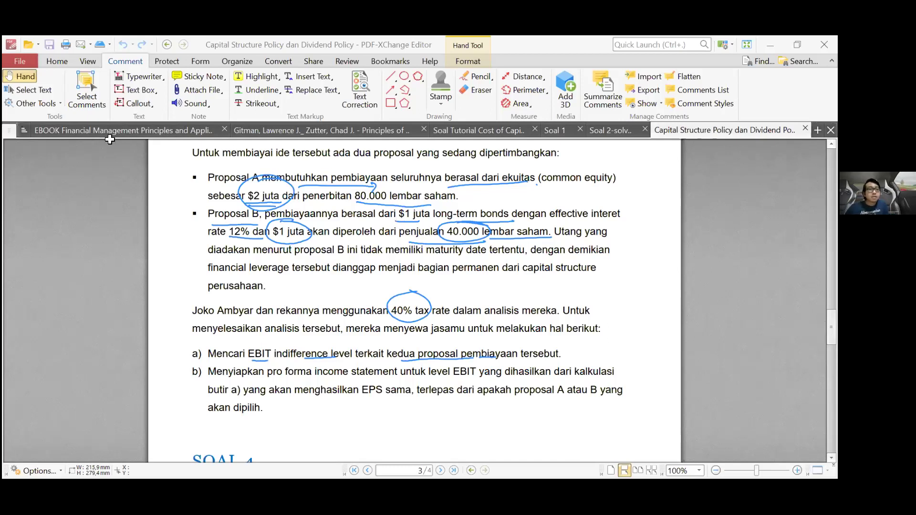
Switch to the Kunci Tentir workbook in Excel and point out the funding need and Proposal A's all-equity data on Sheet4.
key(alt+Tab)
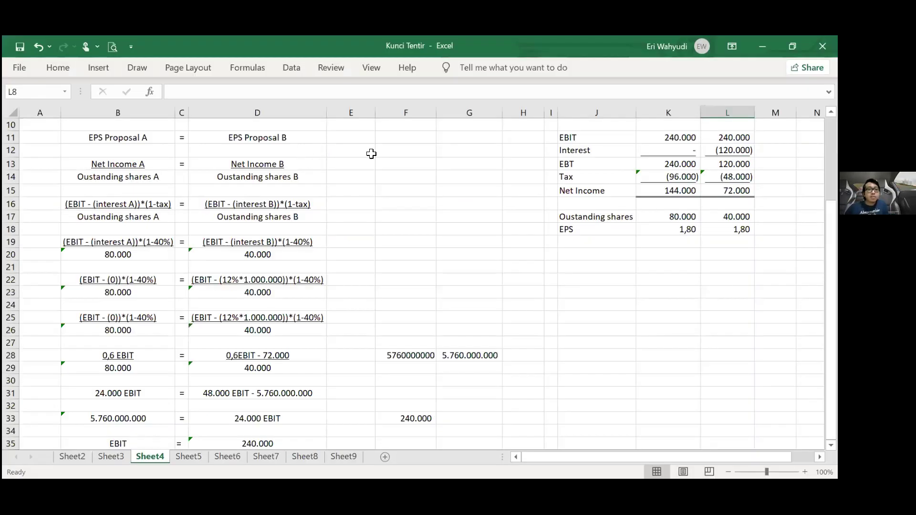
scroll(465, 152, up, 3)
click(406, 212)
click(118, 150)
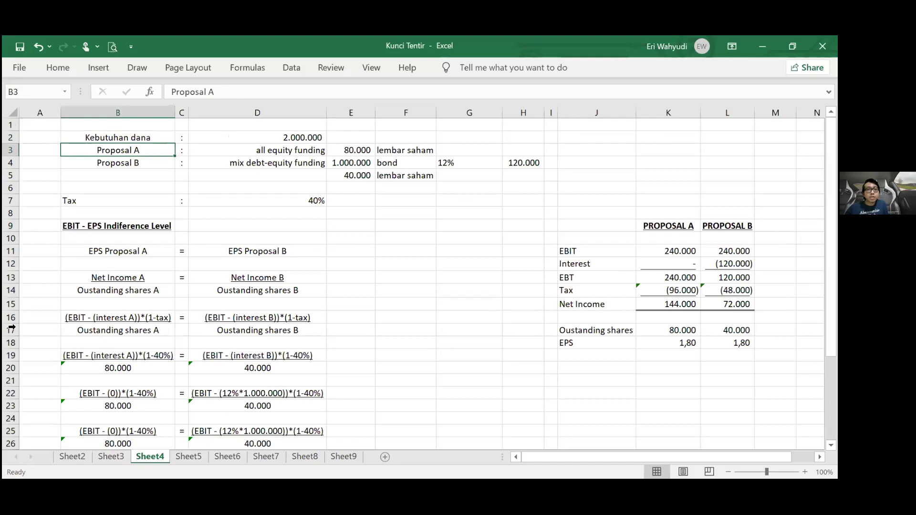
click(351, 150)
key(Up)
key(Left)
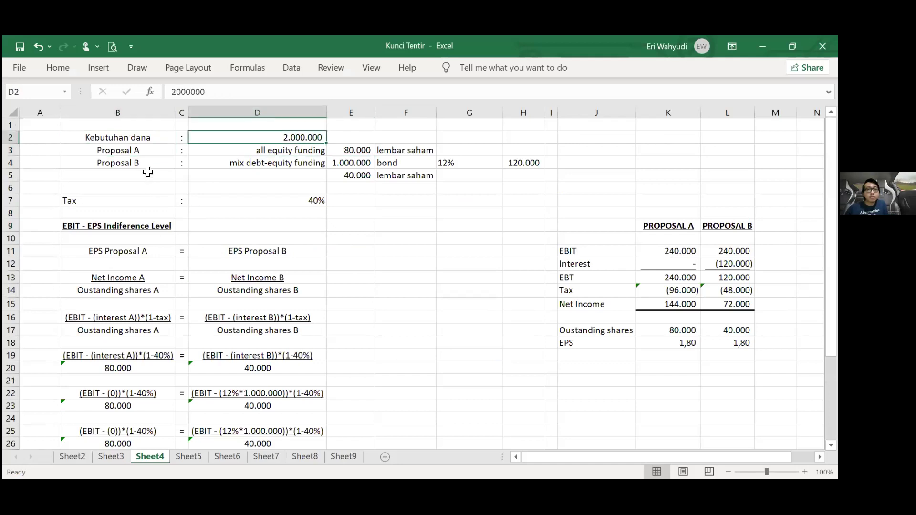
Go through Proposal B's mixed funding data, highlighting the bond figures in E4:H4 and the share count in E5:F5.
key(Down)
key(Down)
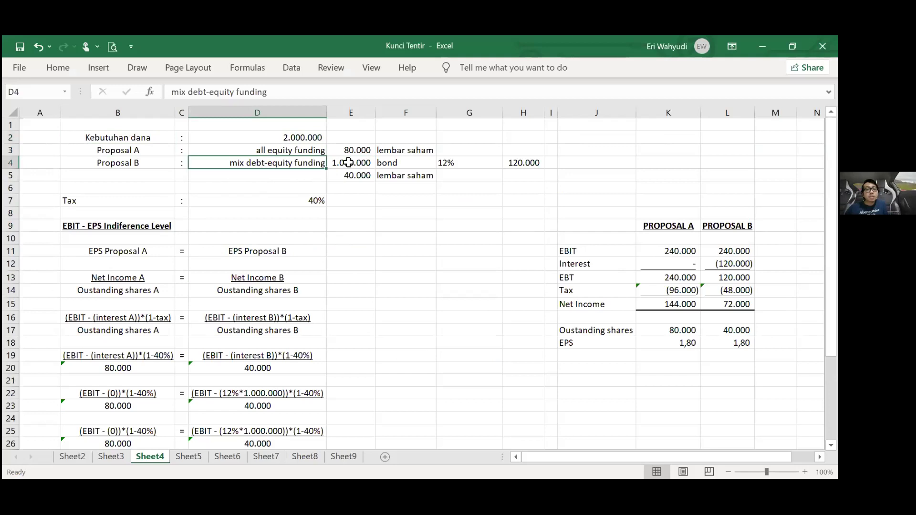
key(Right)
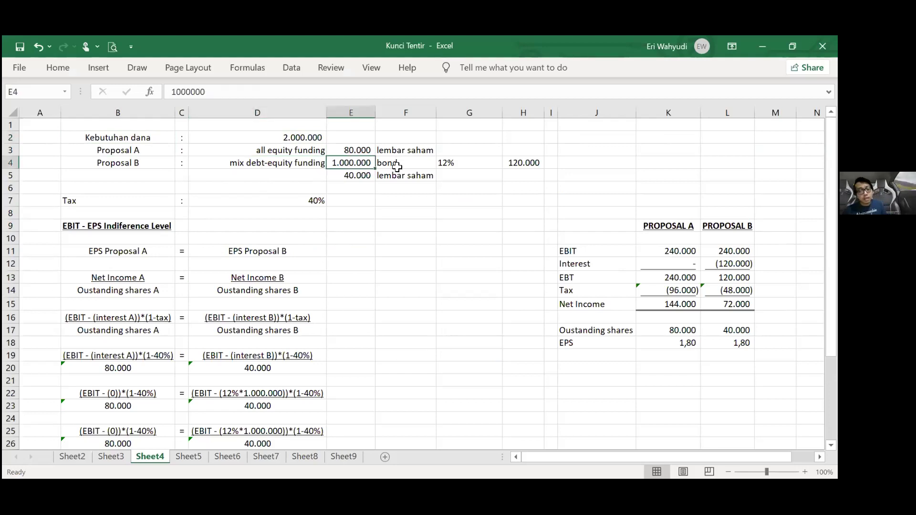
shift+click(528, 162)
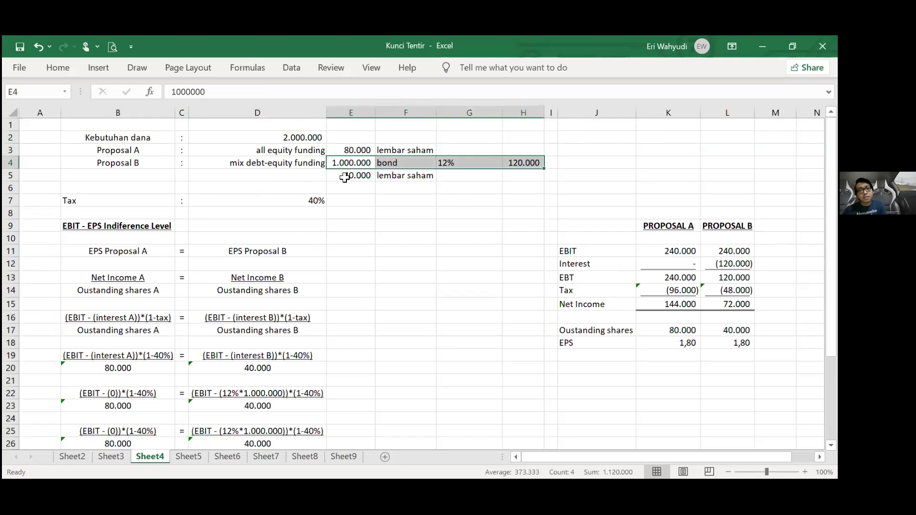
drag(345, 178, 415, 175)
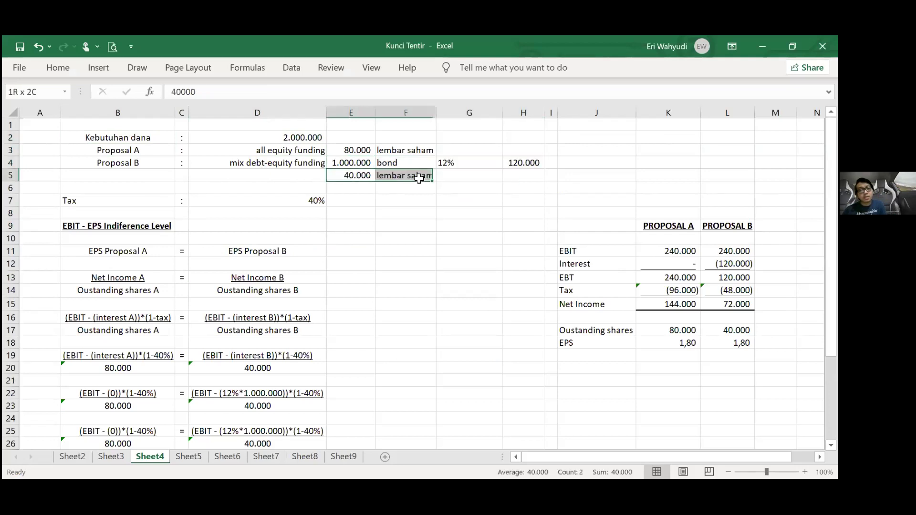
click(414, 231)
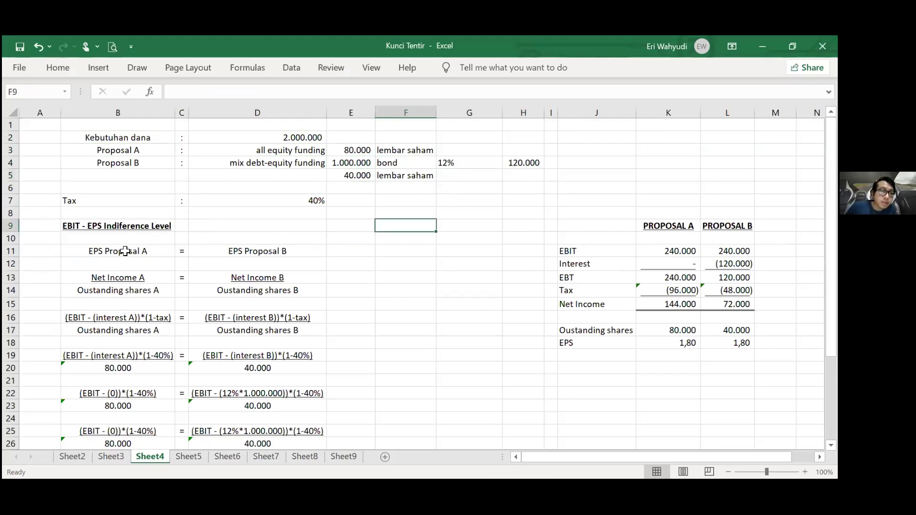
Follow the indifference equation from the EPS equality in row 11 to net income over outstanding shares in rows 13 and 14.
click(221, 252)
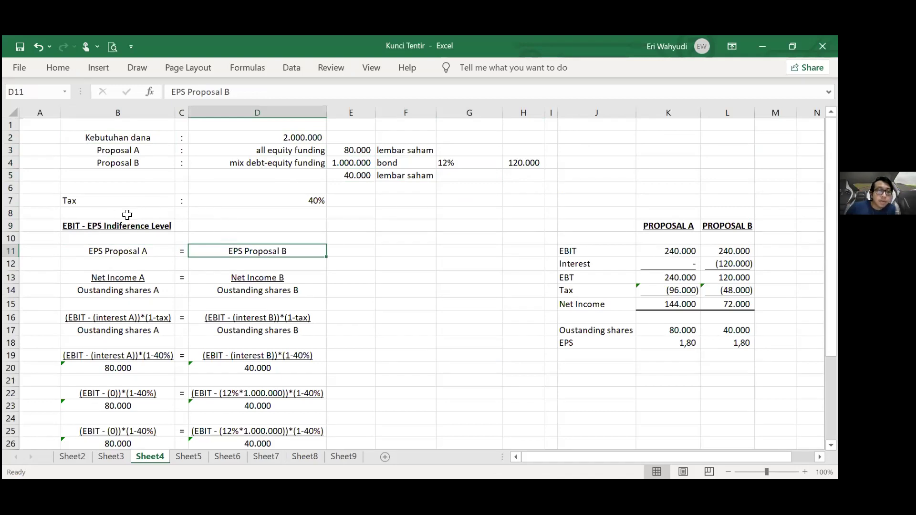
scroll(126, 214, down, 1)
click(112, 214)
key(Down)
key(Down)
key(Down)
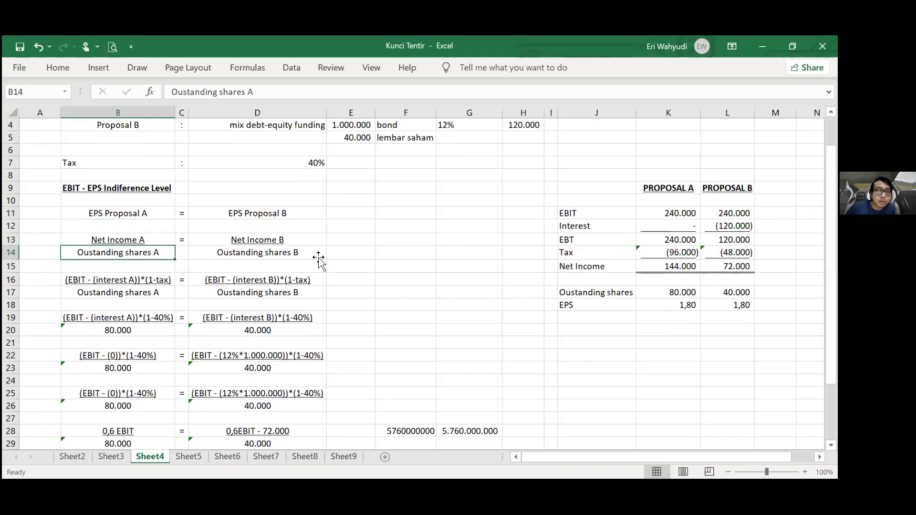
key(Right)
key(Right)
click(419, 257)
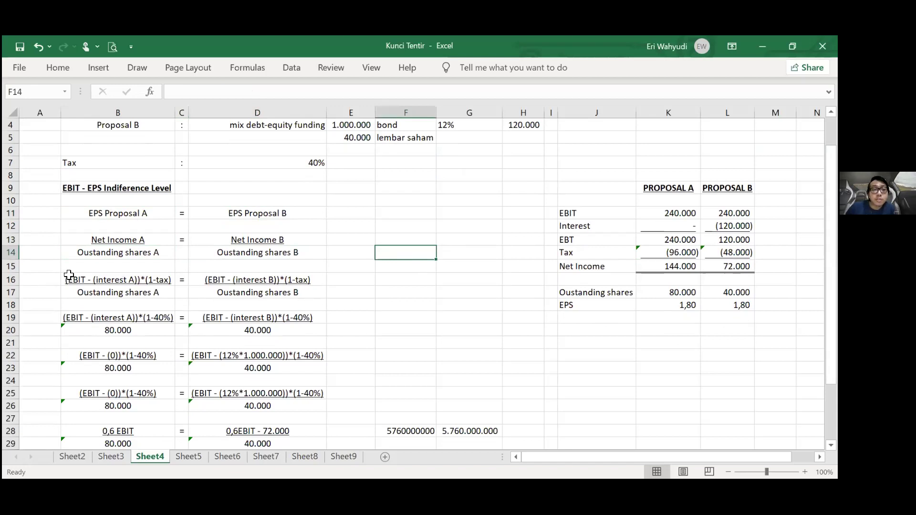
Highlight the expanded EBIT, interest and tax equation for both proposals in B16:D17.
drag(68, 279, 267, 282)
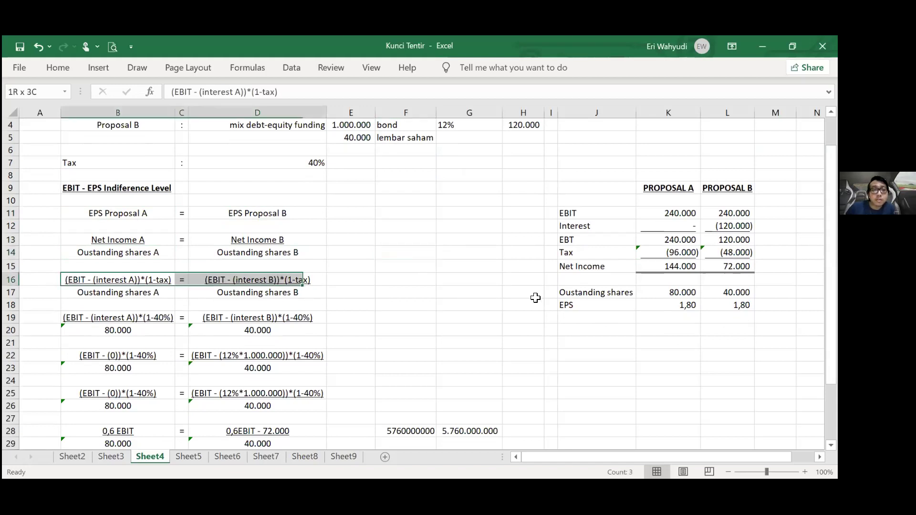
key(shift+Down)
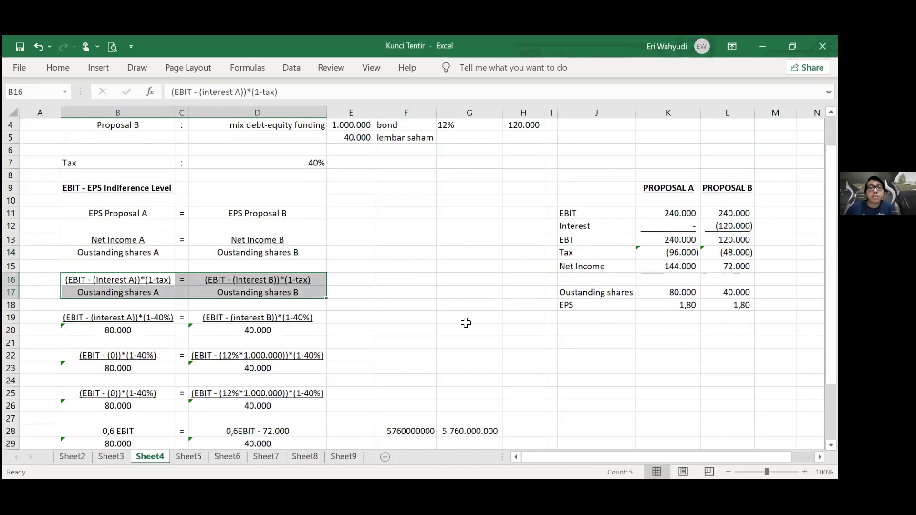
click(403, 330)
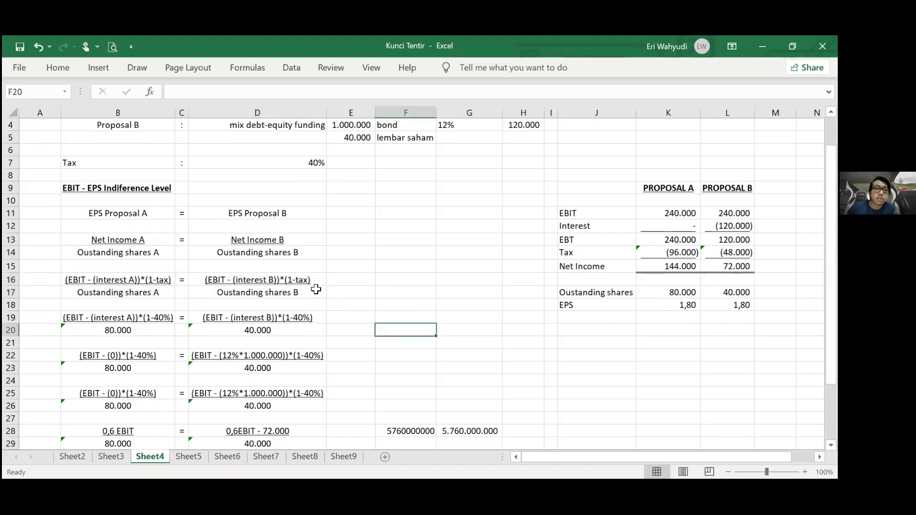
drag(110, 279, 273, 296)
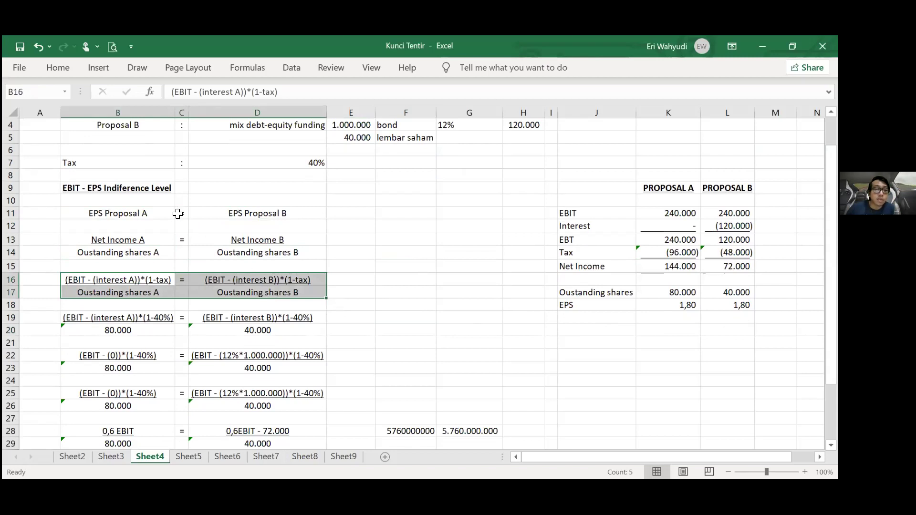
Revisit the EPS equality in B11:D11 and highlight each proposal's net income over outstanding shares in rows 13 and 14.
click(92, 214)
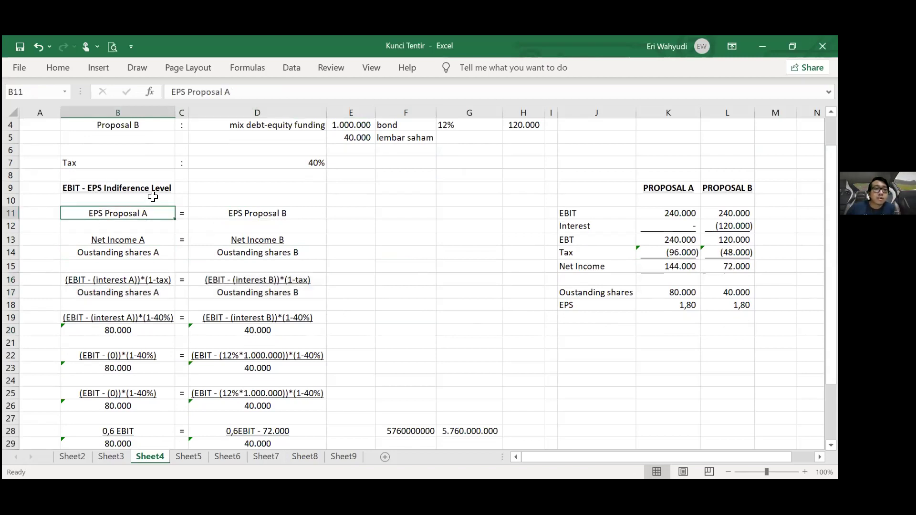
key(Left)
key(Down)
key(Down)
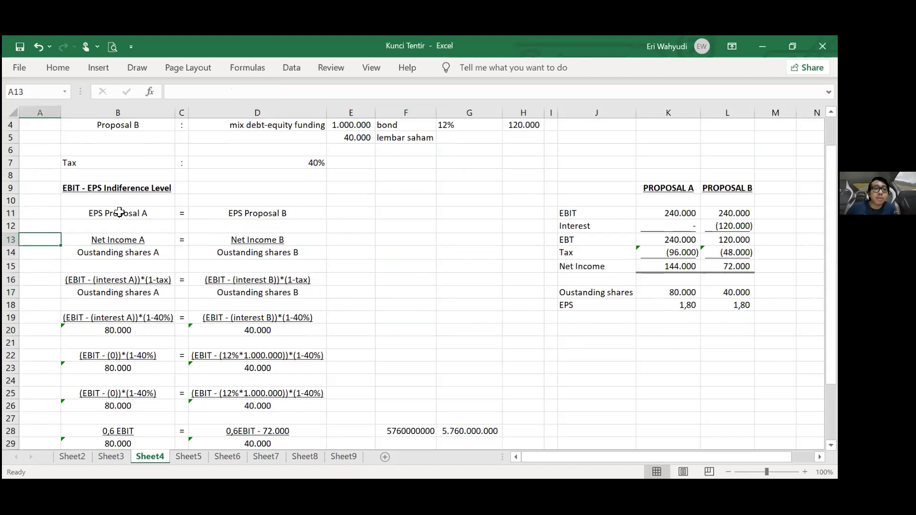
drag(119, 211, 296, 214)
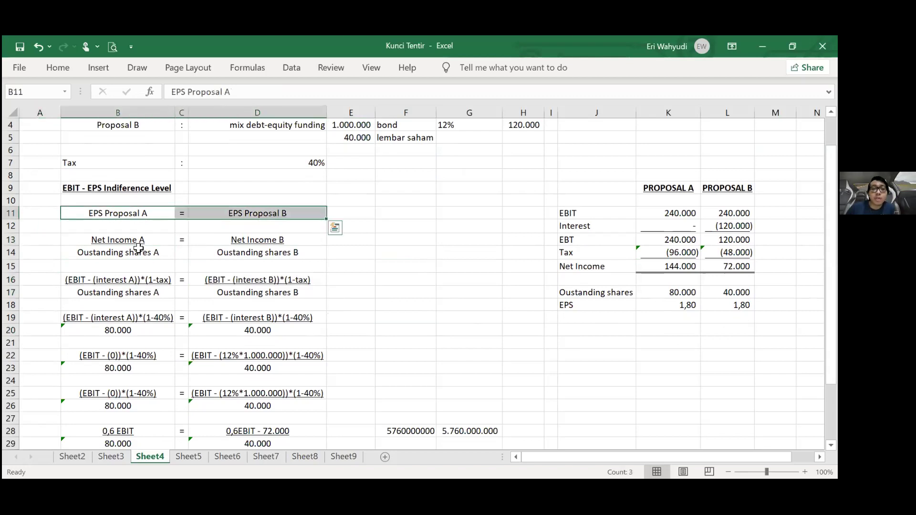
drag(129, 240, 159, 253)
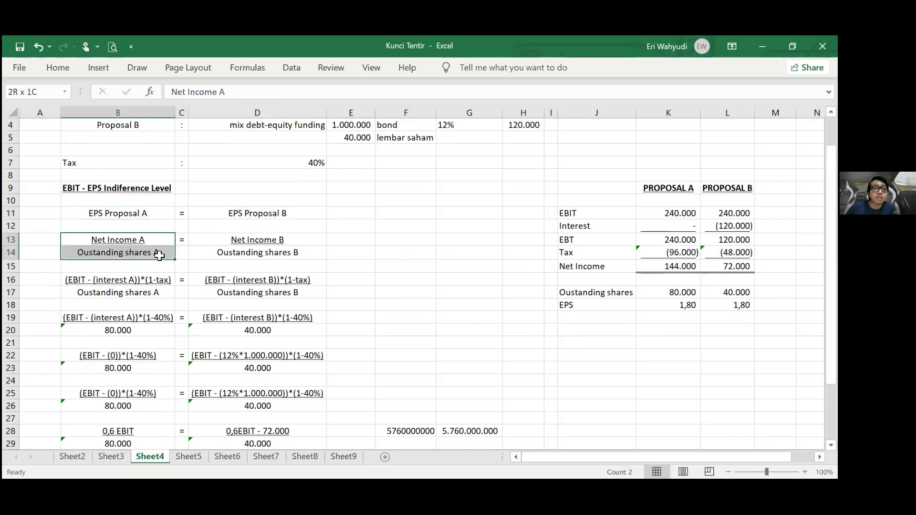
drag(241, 240, 242, 254)
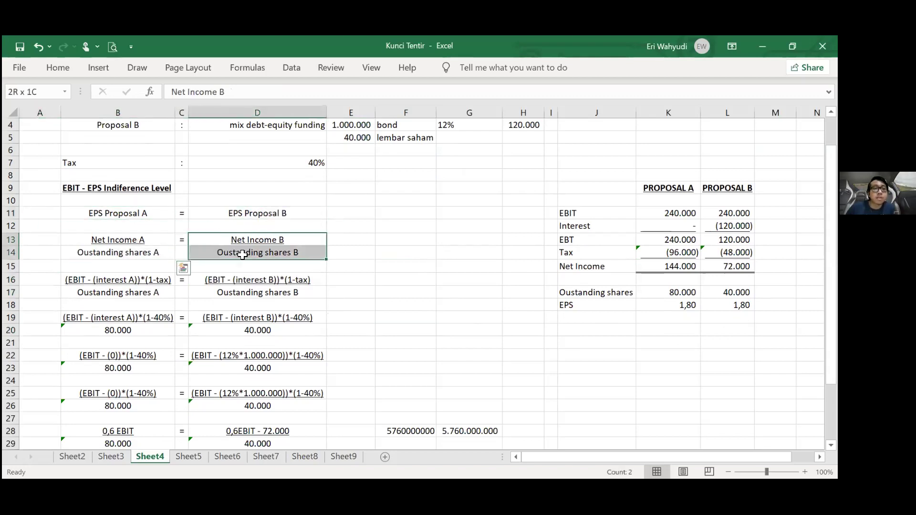
Relate Net Income A in B13 to its (EBIT - interest)*(1-tax) form in row 16 and highlight the full equation in B16:D17.
click(115, 241)
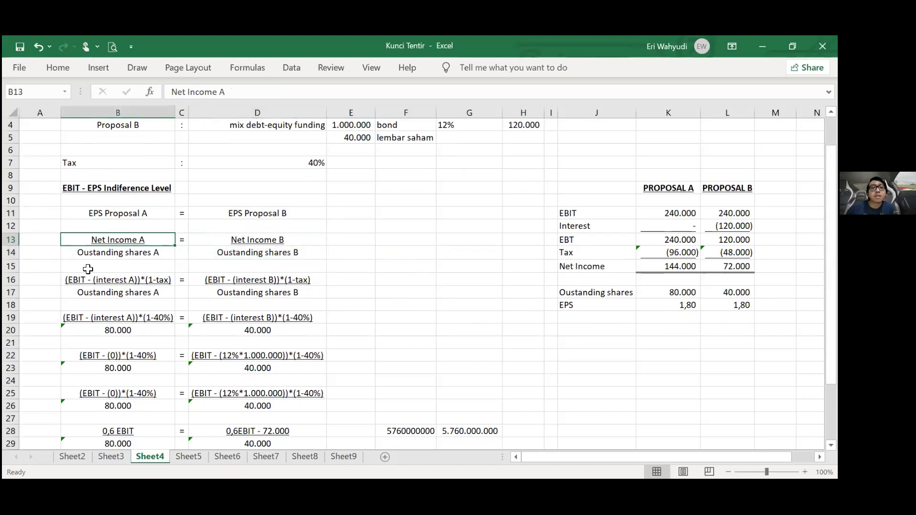
click(138, 282)
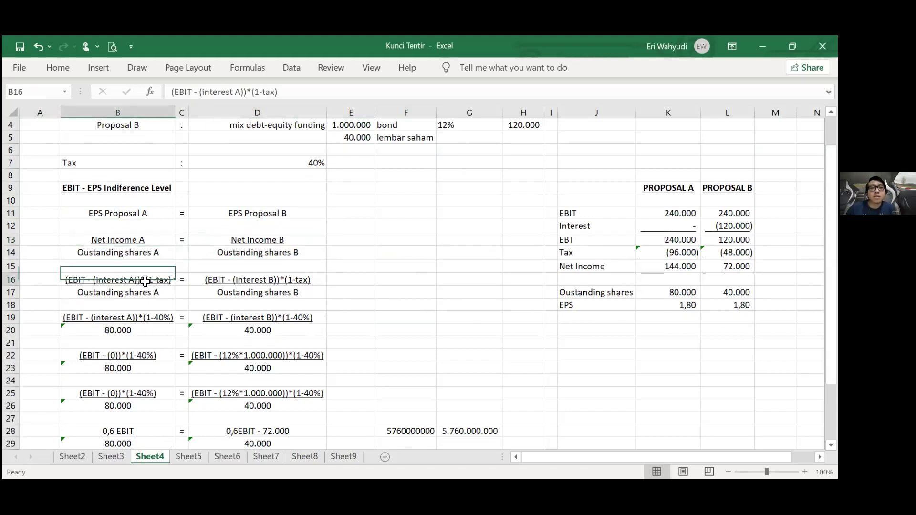
click(12, 280)
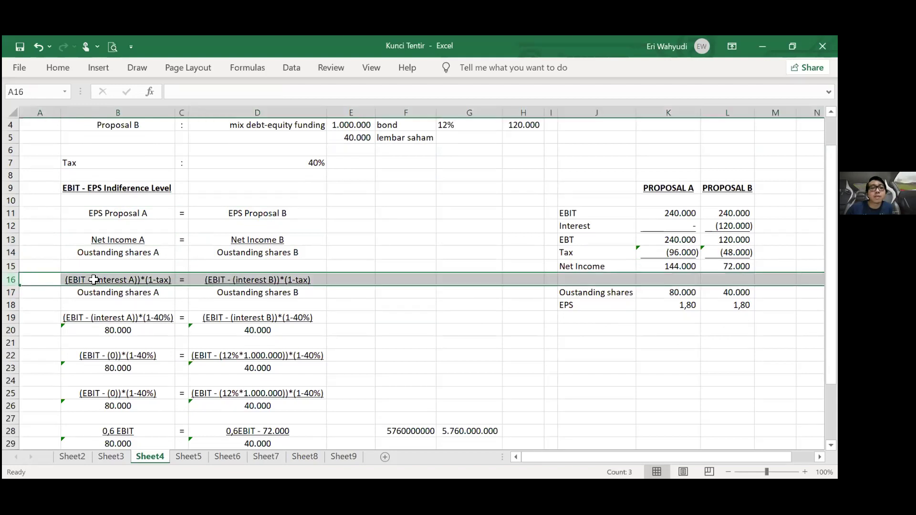
click(271, 327)
drag(95, 280, 269, 293)
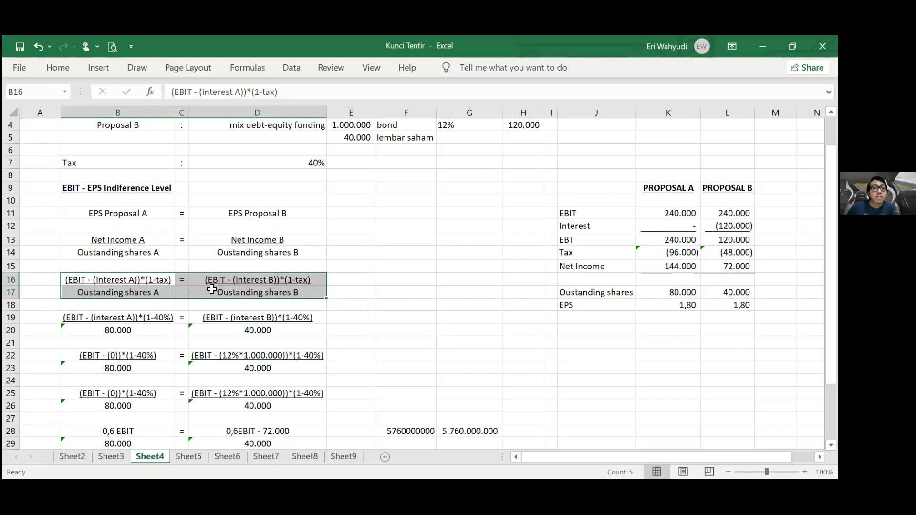
Relate Proposal A's interest term in B16 to its all equity funding in D3 and the substituted equation in B22.
click(108, 282)
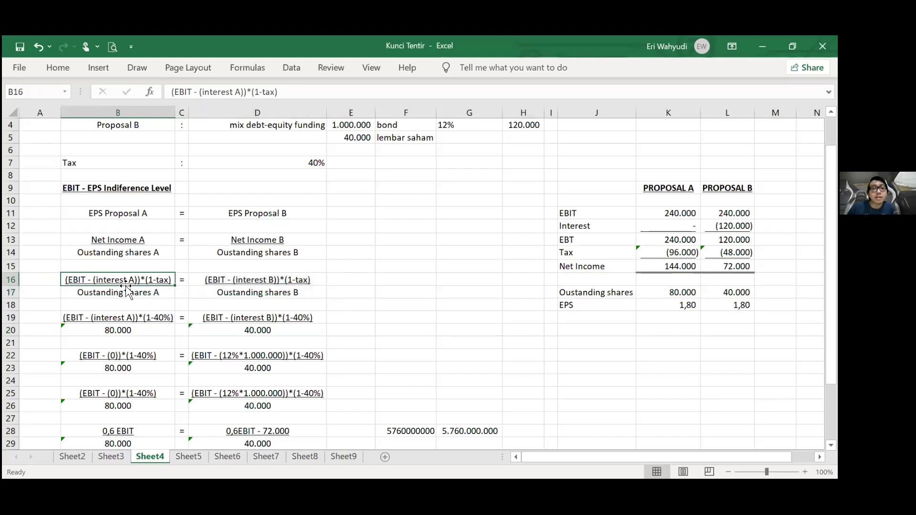
scroll(146, 303, up, 1)
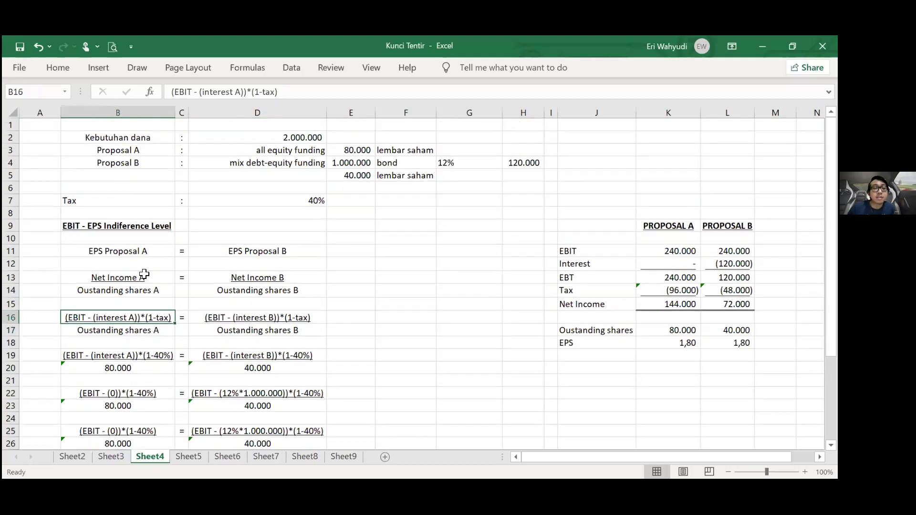
click(122, 149)
click(320, 151)
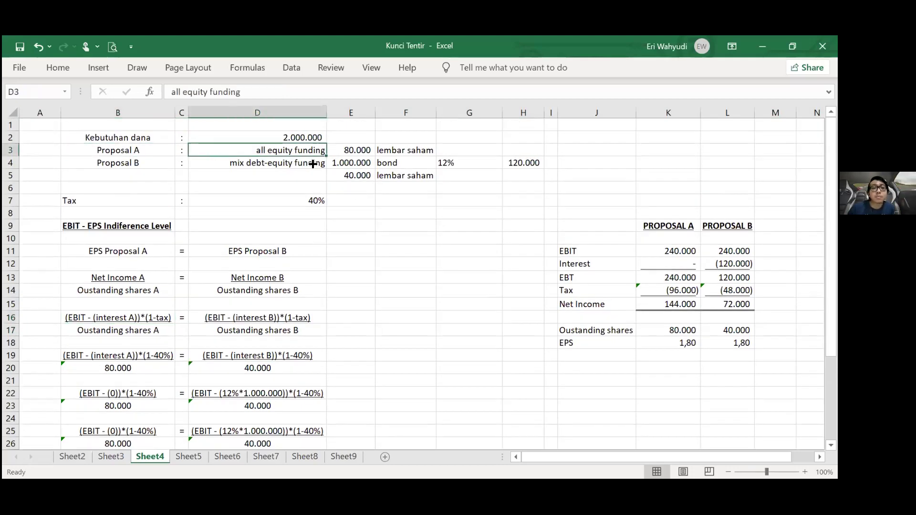
scroll(399, 261, down, 1)
scroll(111, 316, down, 1)
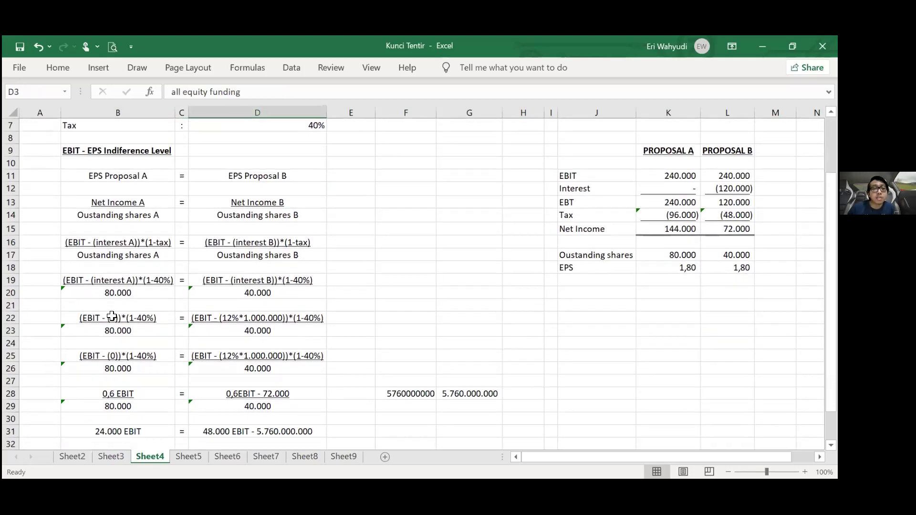
click(113, 316)
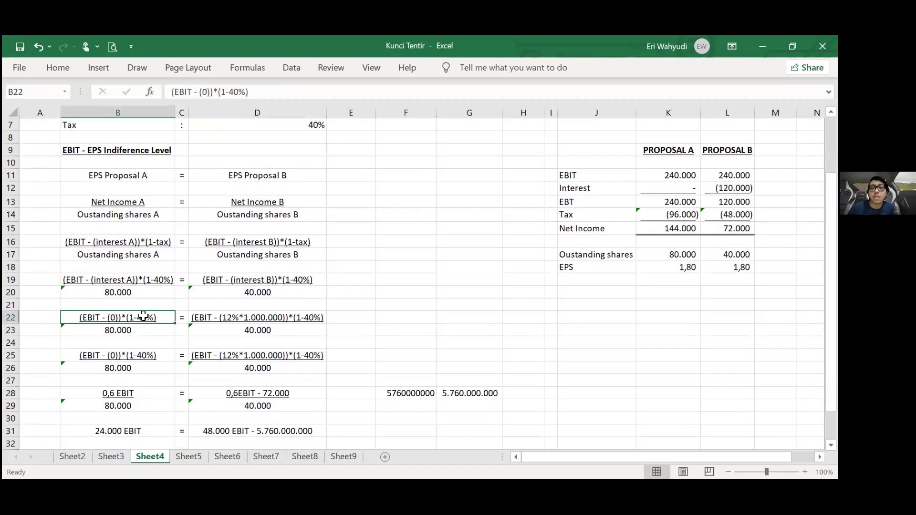
Trace the share denominator in B20 back to Proposal A's number of shares in E3.
click(123, 291)
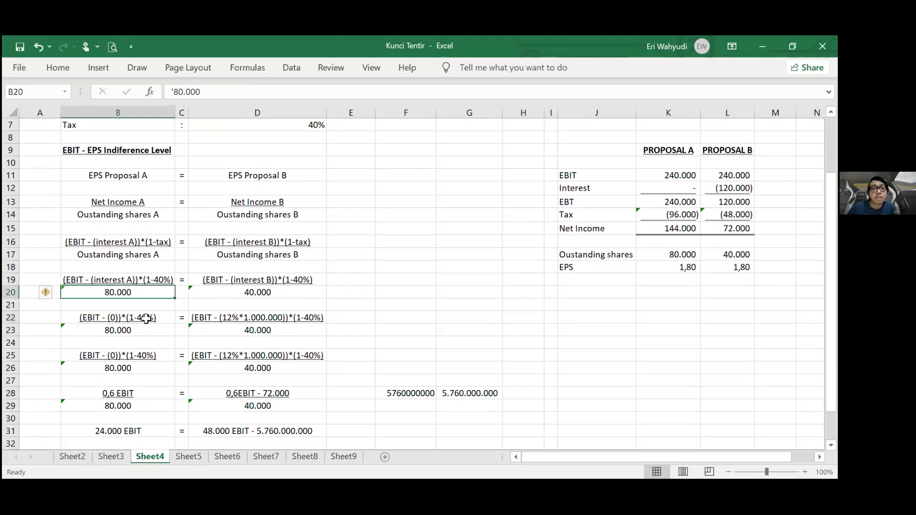
scroll(296, 353, up, 1)
scroll(296, 353, up, 2)
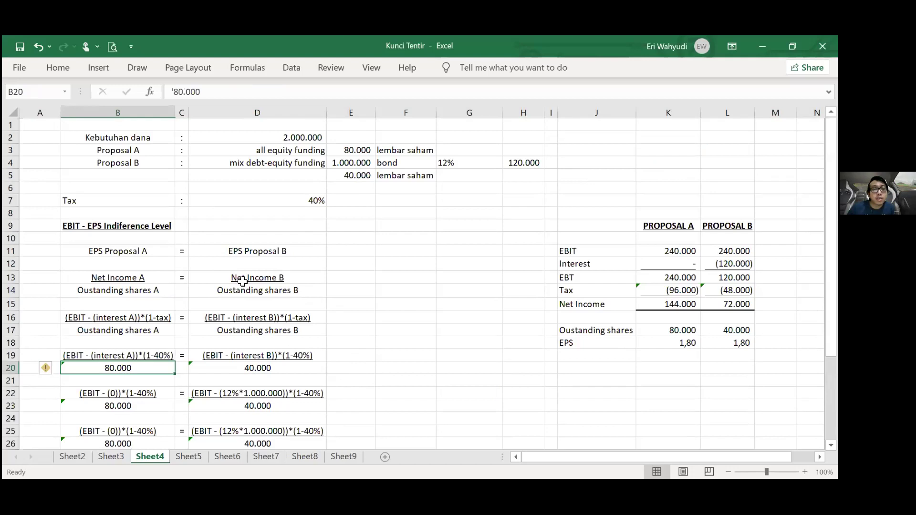
key(ctrl+z)
Follow Proposal B's equation from D25 to its simplified form in D28 and highlight the cross-multiplied equation in B31:D31.
scroll(220, 282, down, 2)
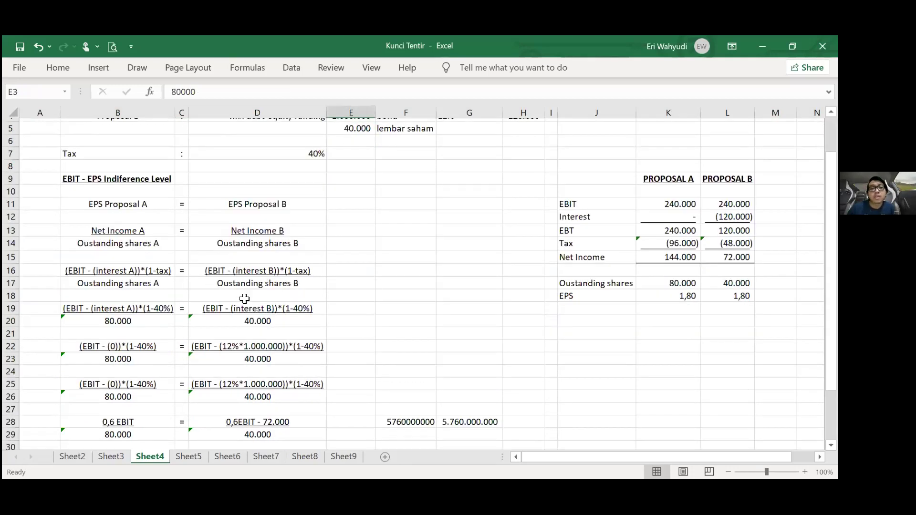
scroll(273, 308, down, 2)
click(273, 276)
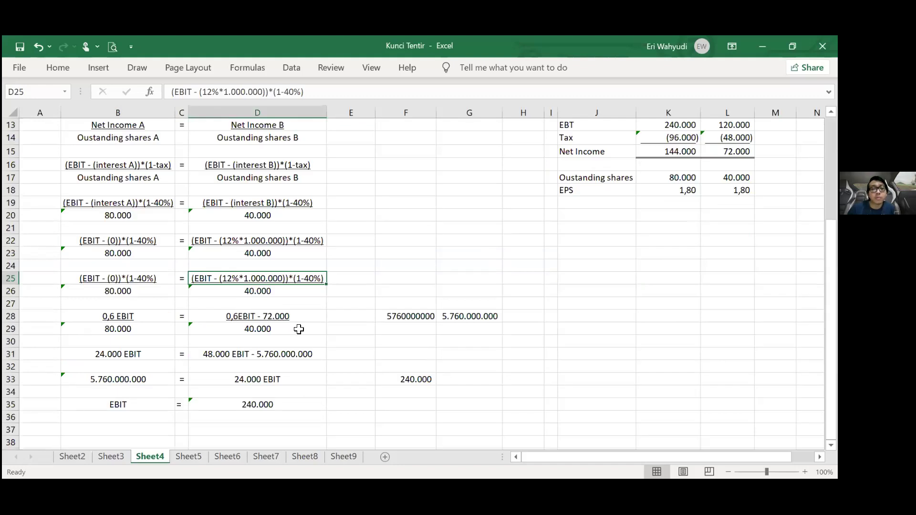
key(Down)
key(Down)
key(Down)
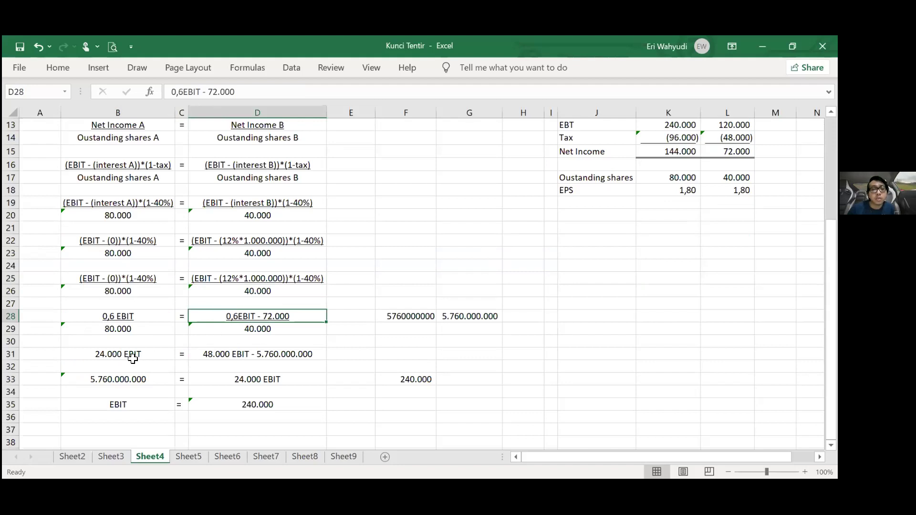
key(Down)
drag(132, 356, 286, 356)
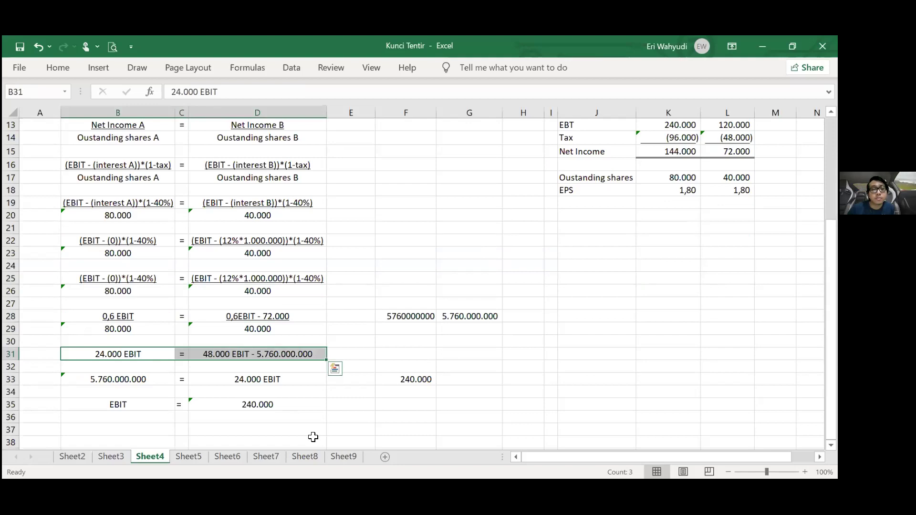
Highlight the solved EBIT indifference level in B35:D35 and relate it to the Proposal A and B labels in B3:B4.
click(123, 406)
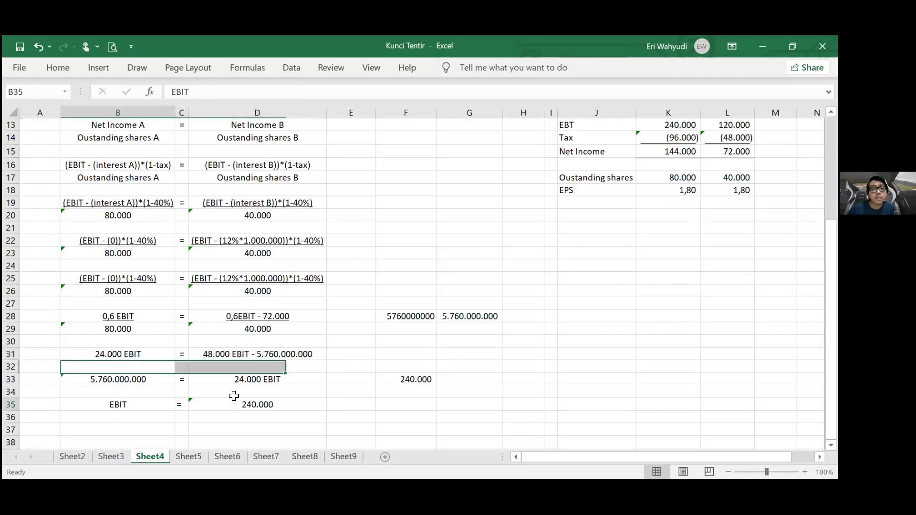
drag(234, 396, 238, 397)
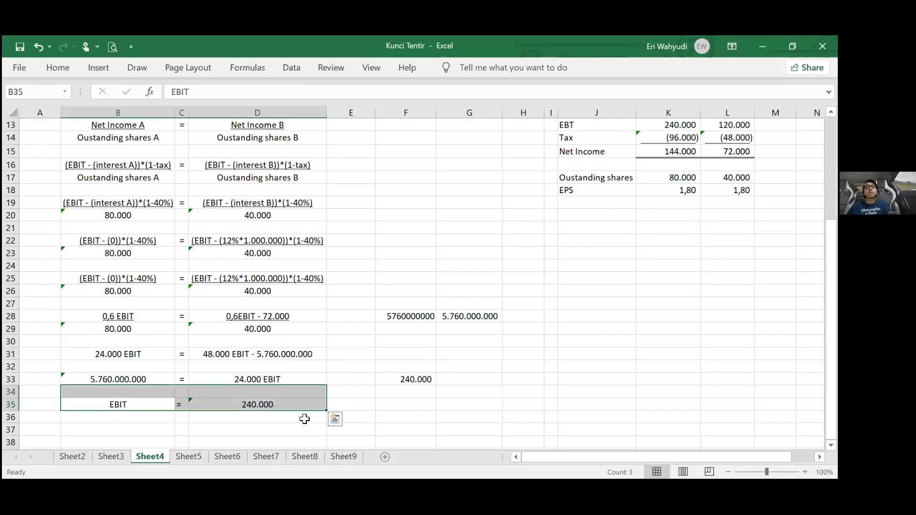
key(Right)
key(Right)
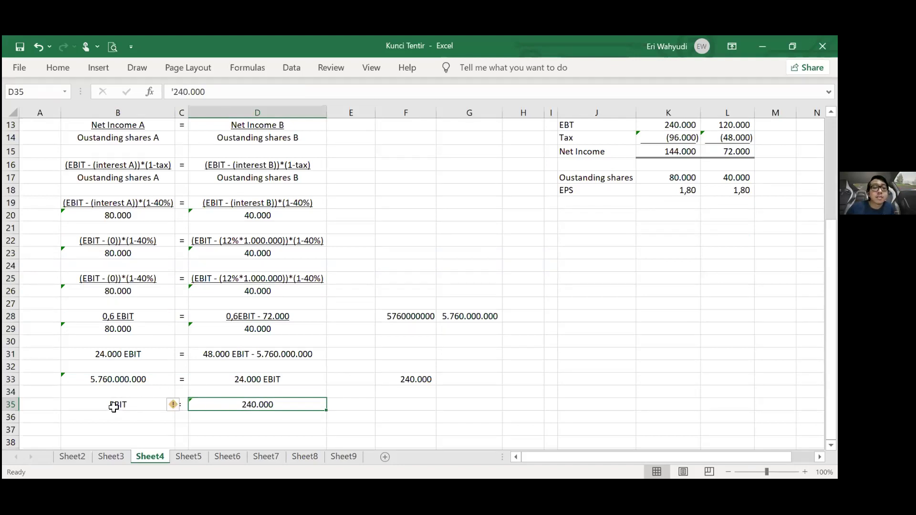
drag(117, 404, 245, 401)
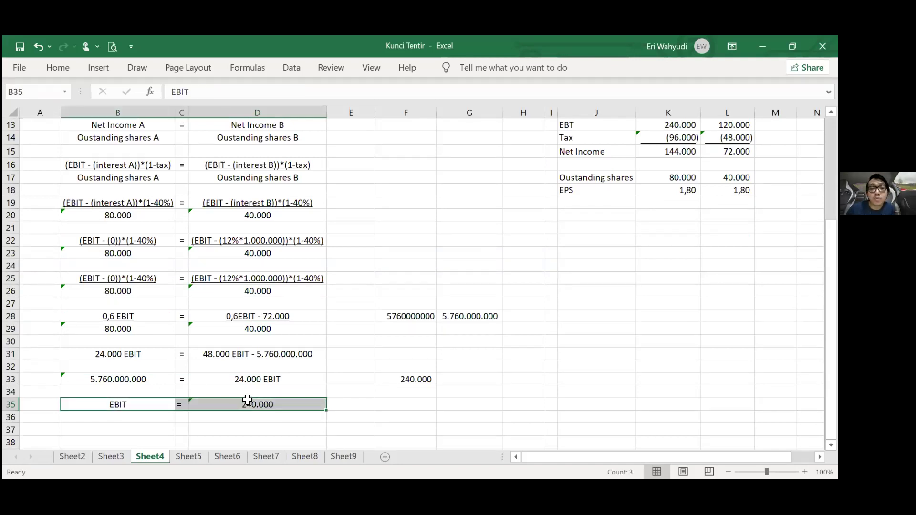
scroll(122, 151, up, 4)
click(121, 152)
key(shift+Down)
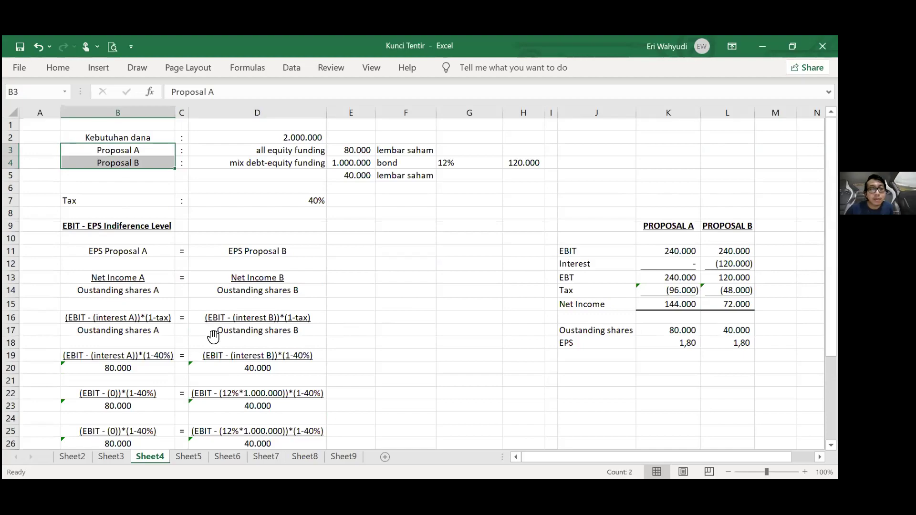
Read SOAL 3's part b on the pro forma income statement in PDF-XChange Editor and return to the Excel workbook.
key(alt+Tab)
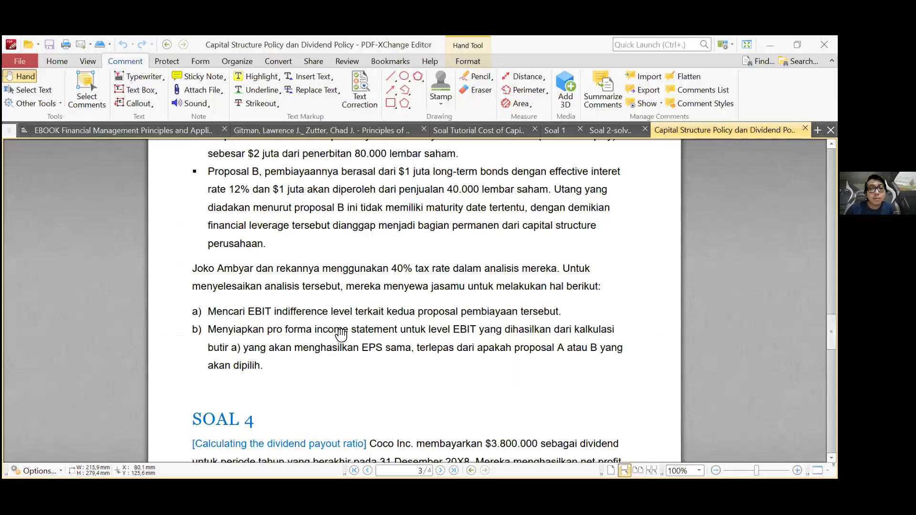
scroll(429, 336, down, 1)
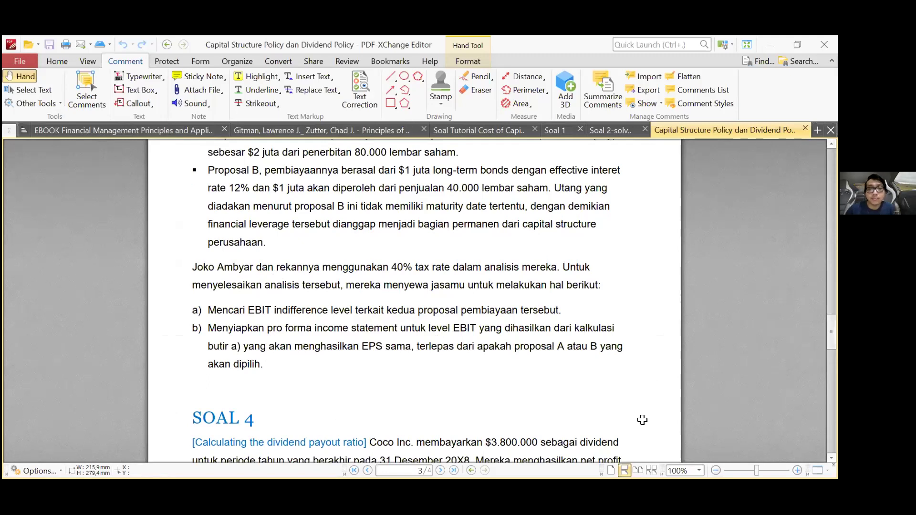
key(alt+Tab)
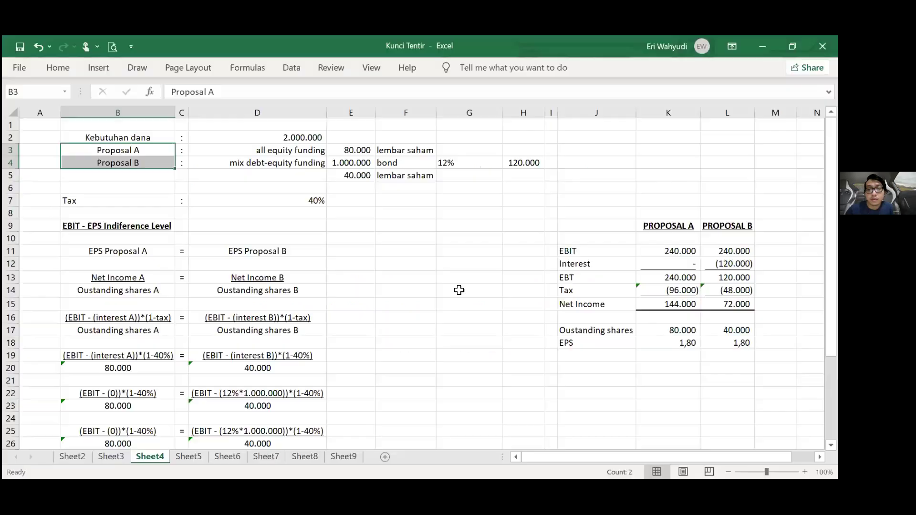
Examine the EBIT row of the pro forma income statement and highlight both proposals' values in K11:L11.
scroll(424, 253, right, 3)
click(423, 253)
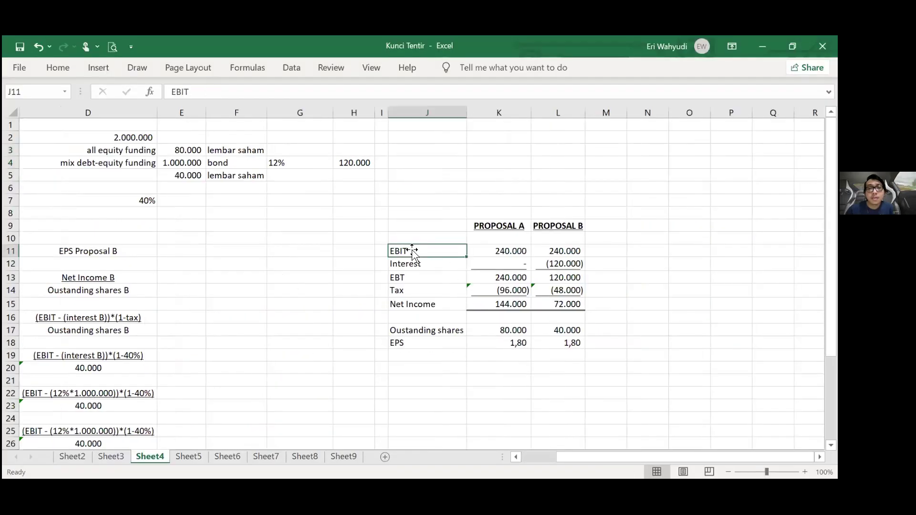
click(494, 251)
key(shift+Right)
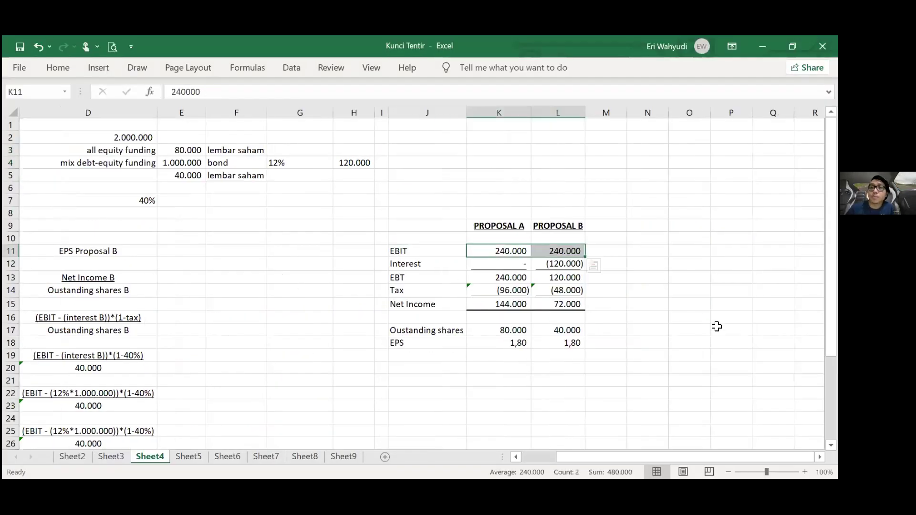
click(649, 304)
click(492, 248)
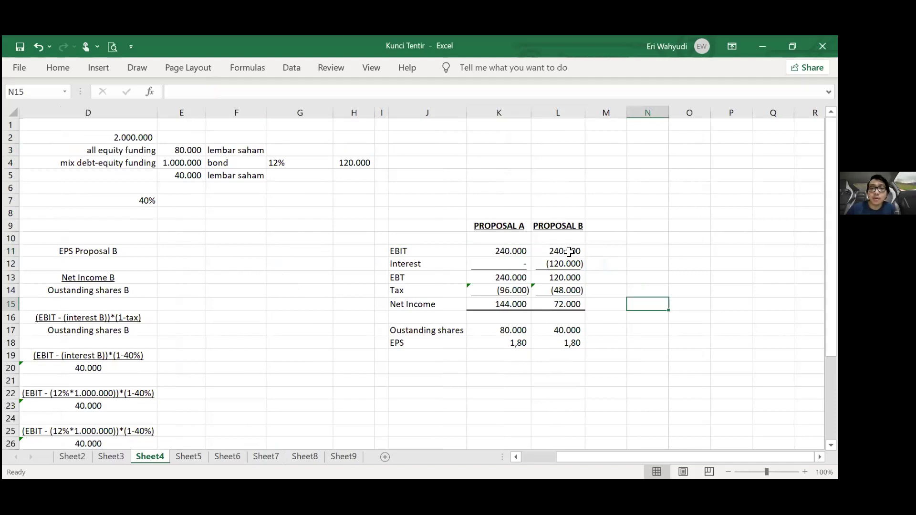
click(569, 252)
key(Left)
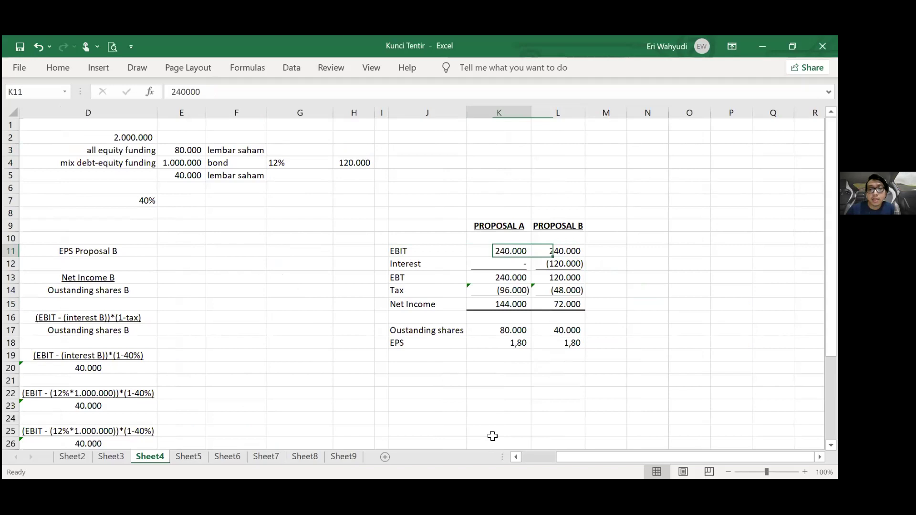
Highlight the EPS row for both proposals in J18:L18.
key(Down)
key(Down)
key(Down)
key(Down)
key(Down)
key(Down)
key(Down)
key(Left)
key(shift+Right)
key(shift+Right)
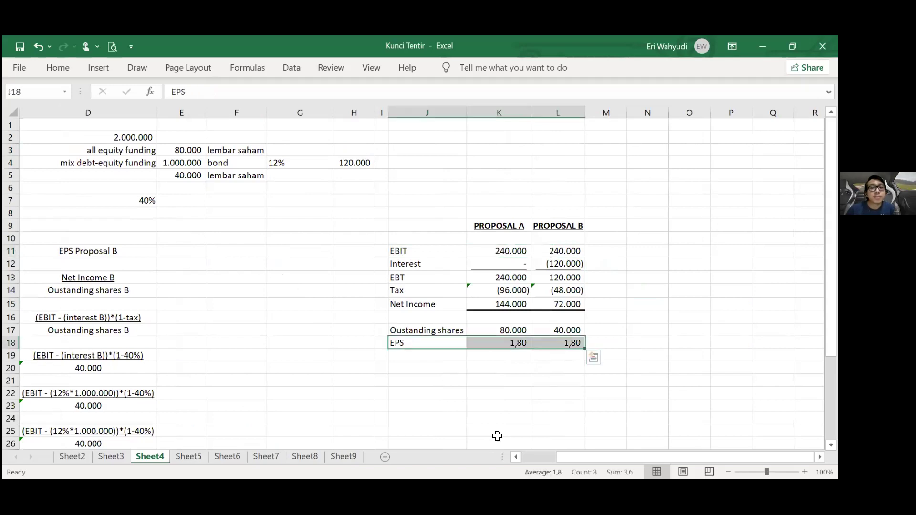
click(499, 417)
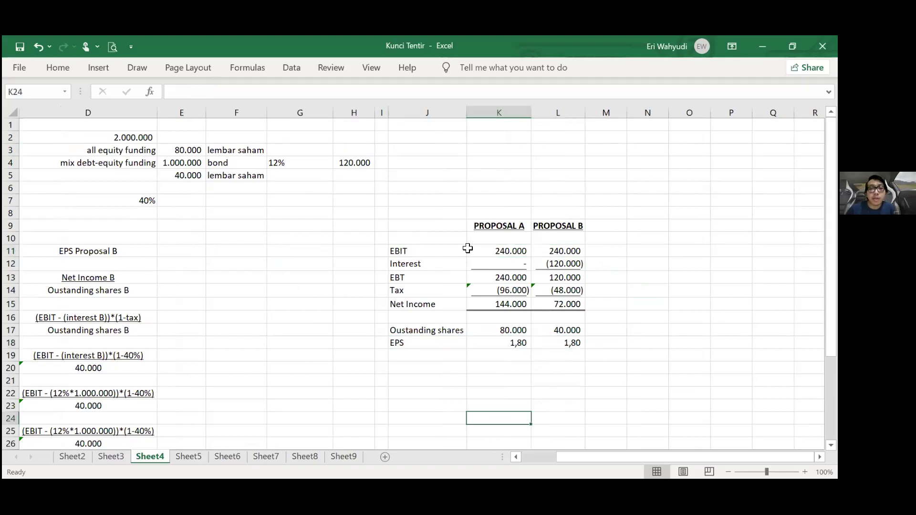
Walk through both proposals' EBIT in row 11 and interest in row 12 down to Proposal A's EBT in K13.
click(510, 250)
key(shift+Right)
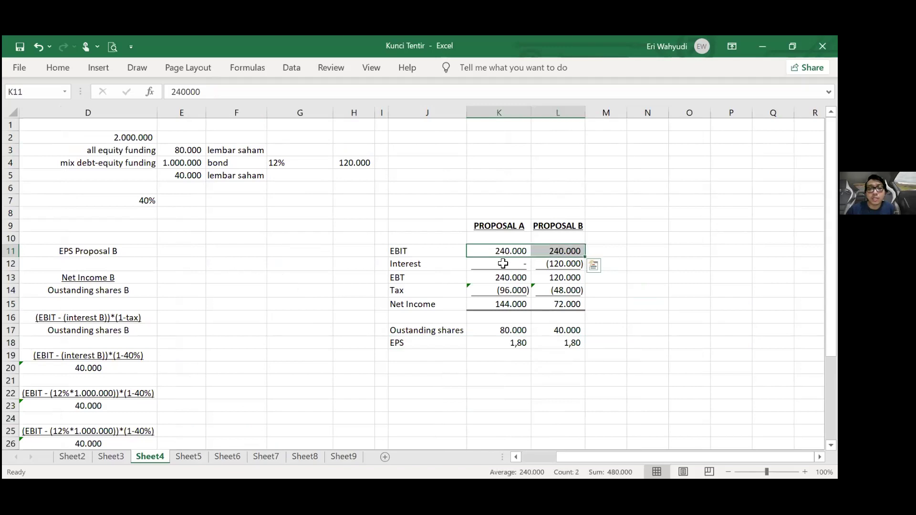
click(507, 267)
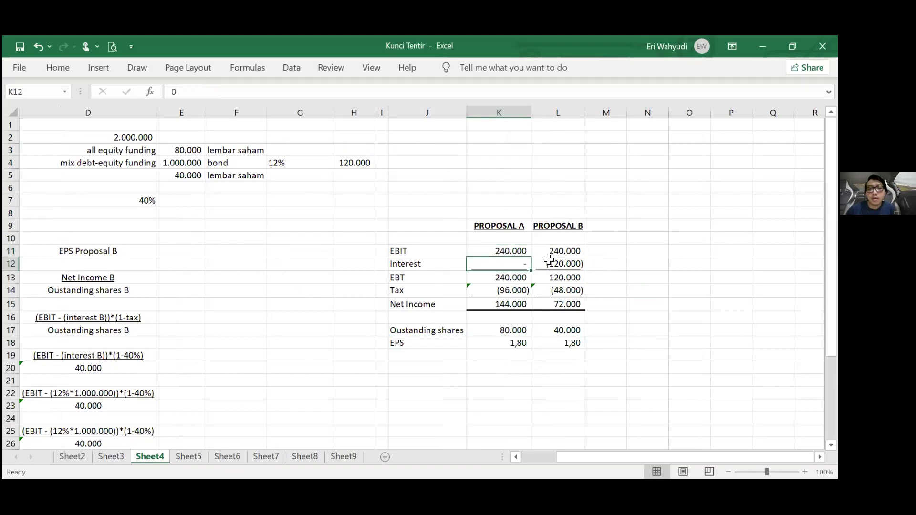
click(549, 260)
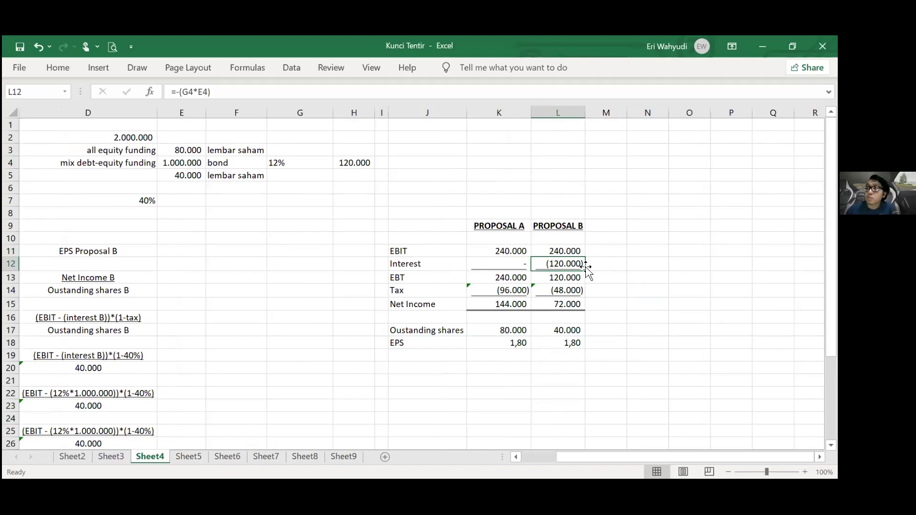
click(518, 276)
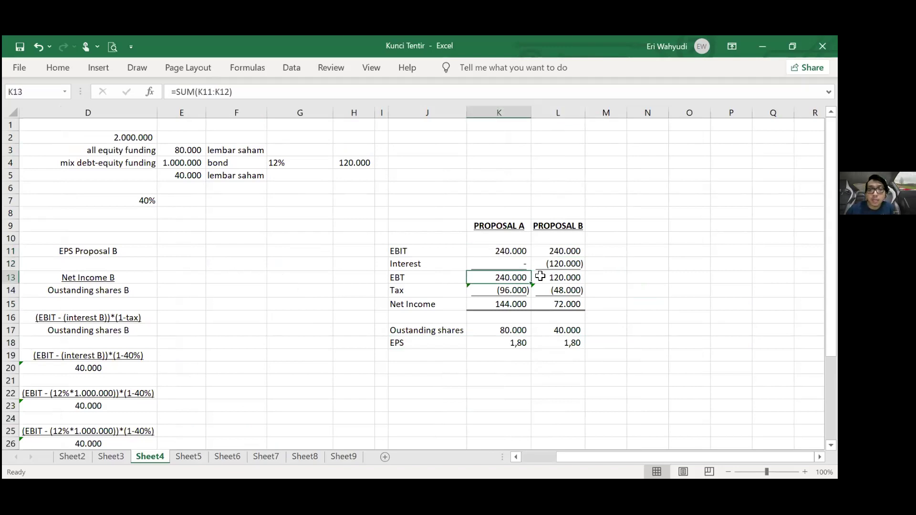
click(721, 341)
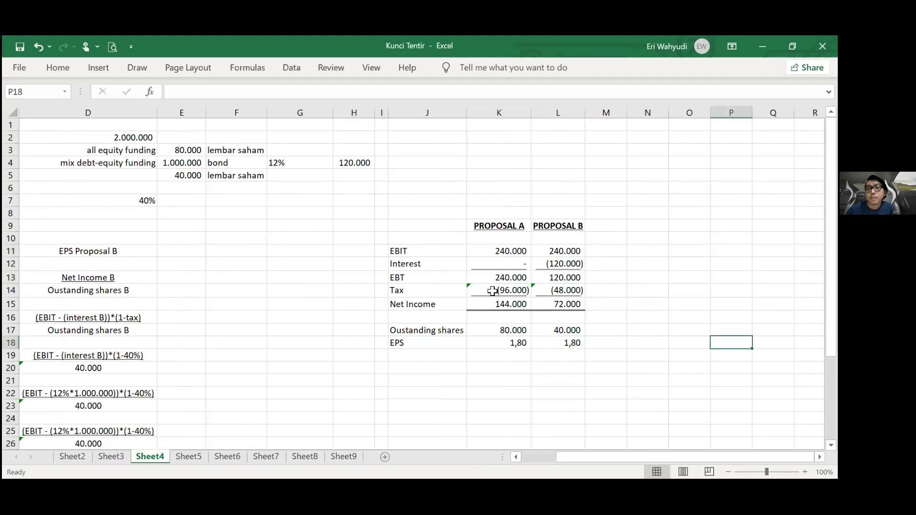
Highlight both proposals' tax in K14:L14 and their net income in K15:L15.
drag(518, 290, 558, 291)
click(604, 382)
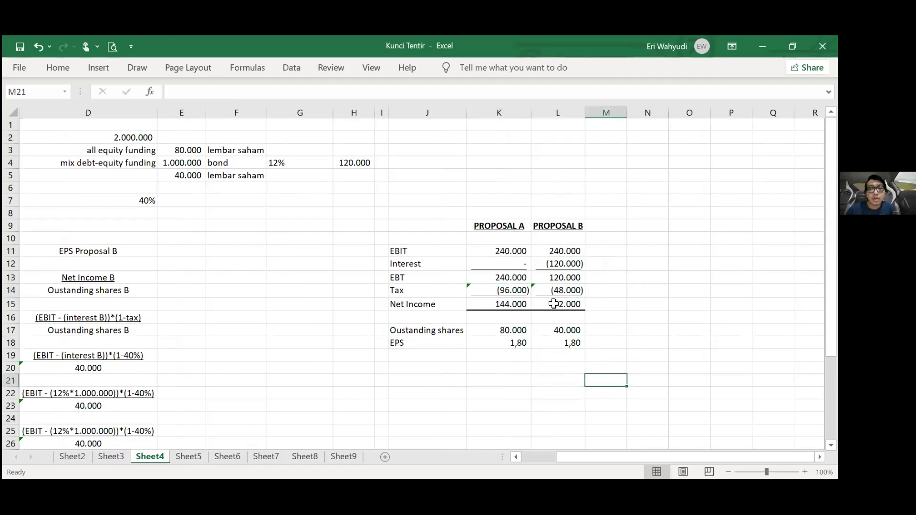
key(Up)
key(Up)
key(Up)
key(Left)
key(Left)
key(Up)
key(Up)
key(Up)
key(shift+Right)
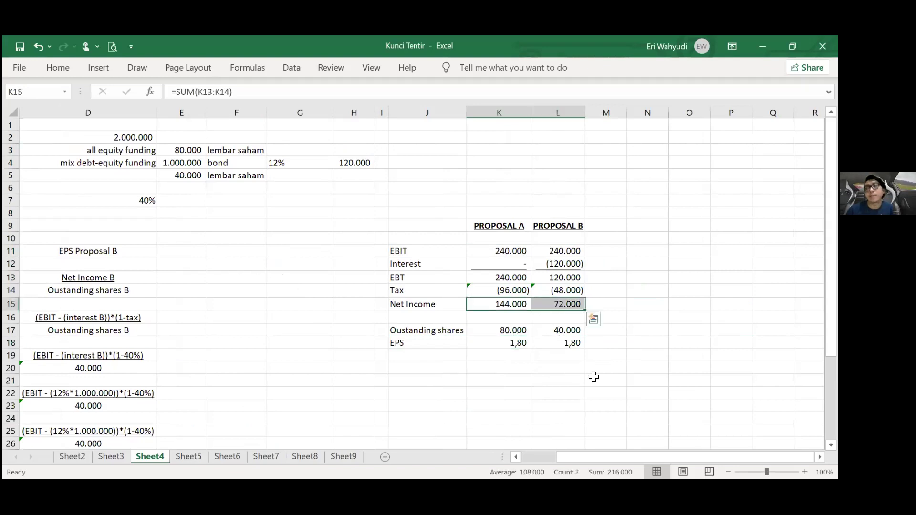
Relate both proposals' net income in K15:L15 to their EPS and highlight K18:L18.
click(514, 318)
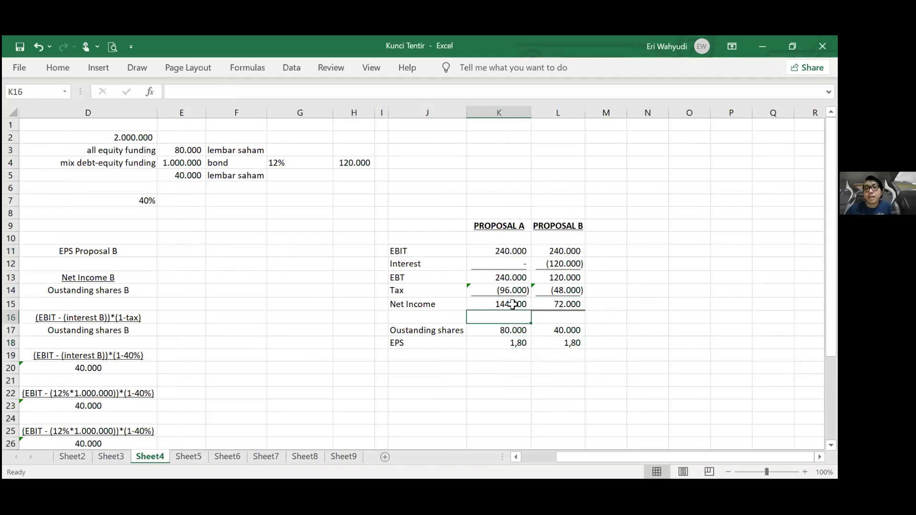
drag(513, 305, 549, 304)
key(ctrl+v)
drag(513, 342, 546, 343)
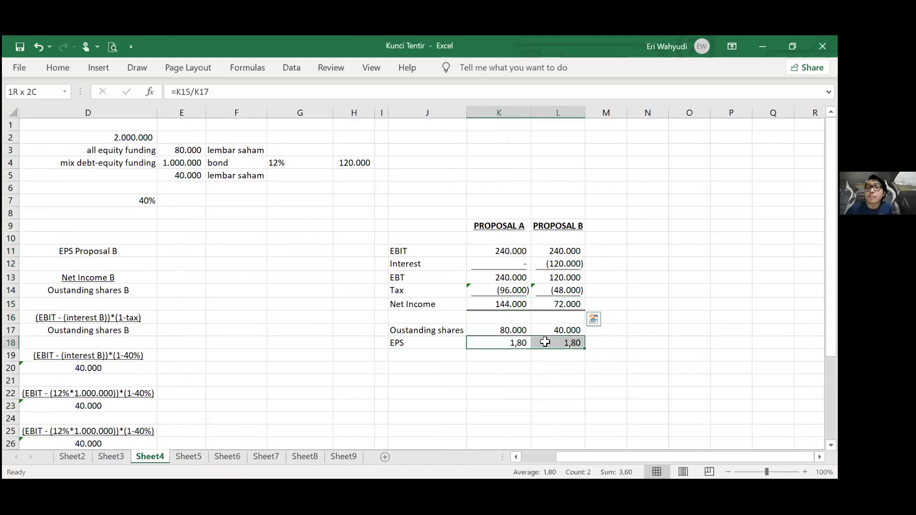
key(ctrl+v)
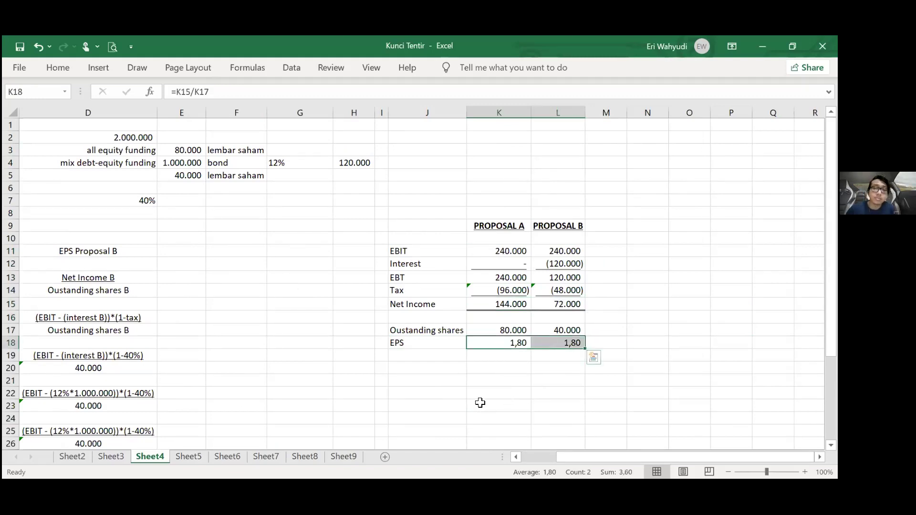
Set both proposals' EBIT in K11:L11 to 200.000 and compare their EPS in K18 and L18.
click(501, 253)
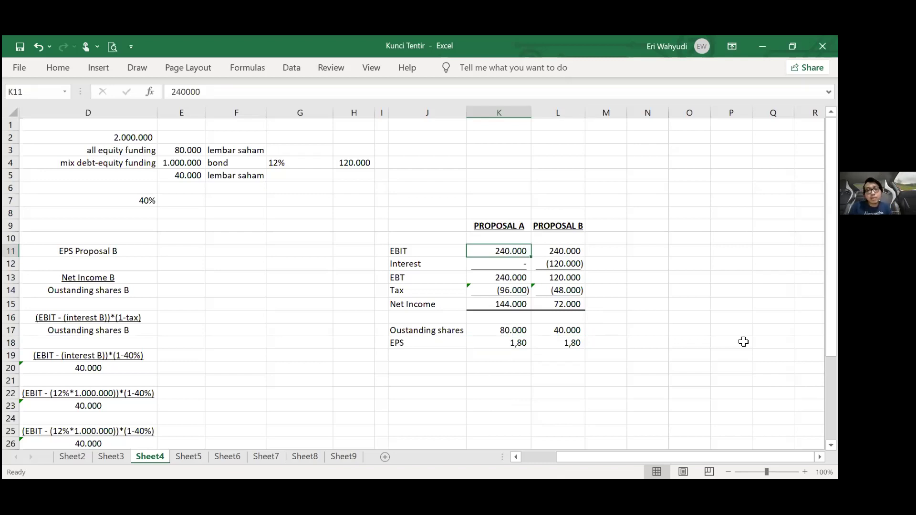
text(200000)
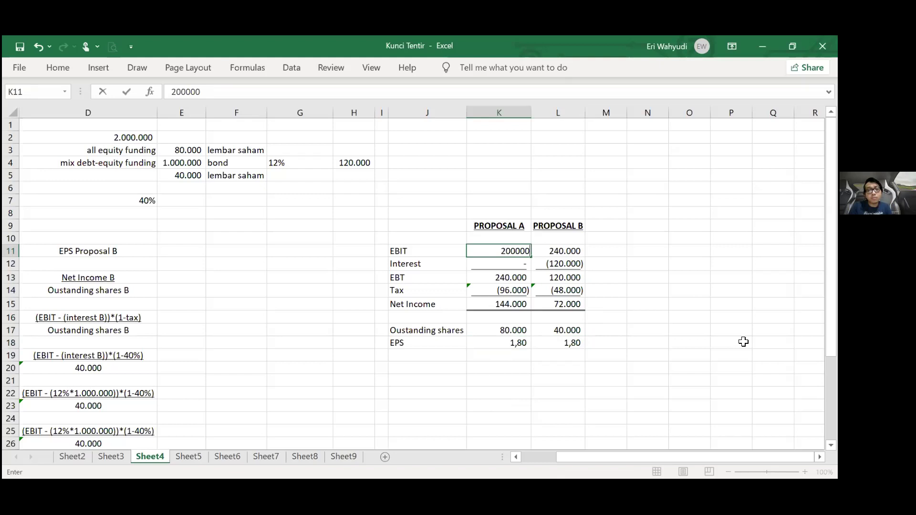
key(Tab)
text(200000)
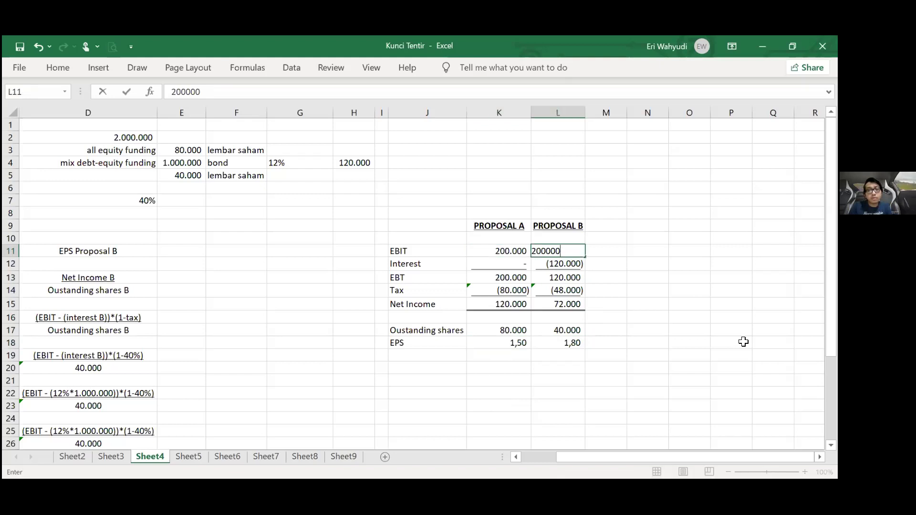
key(Return)
click(499, 345)
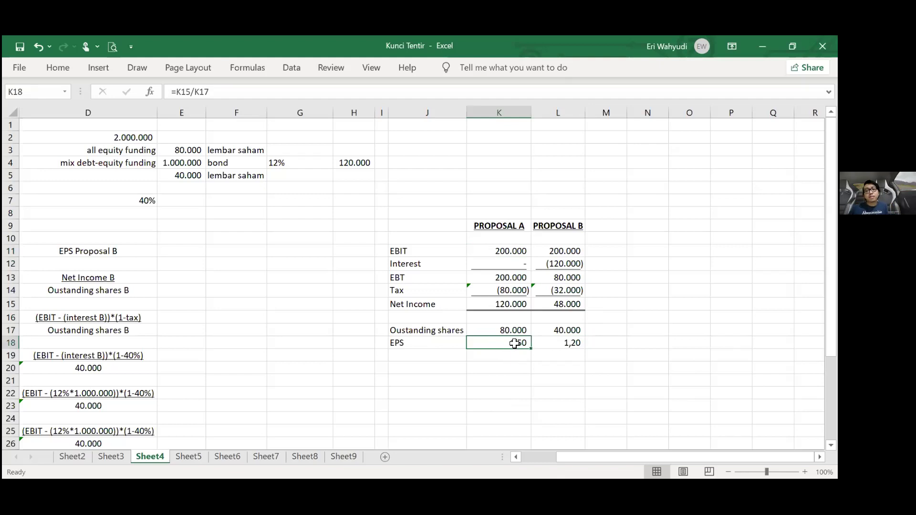
click(573, 346)
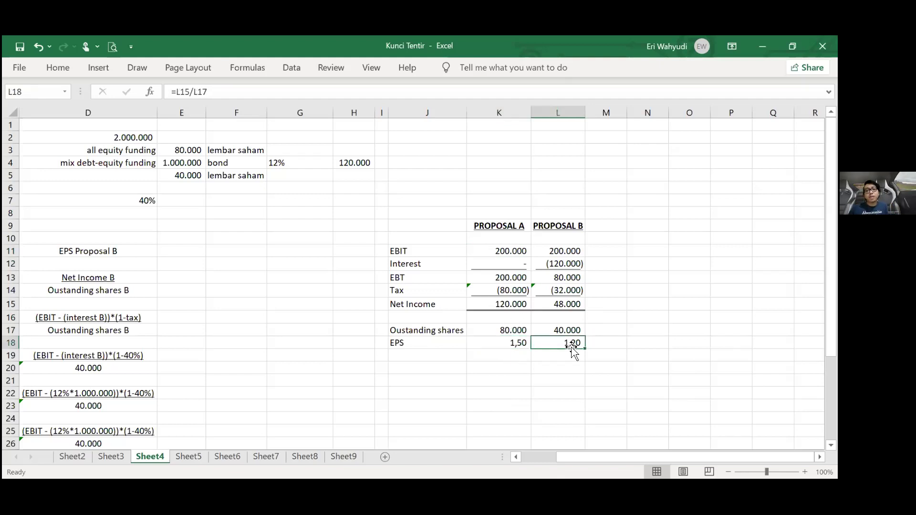
Set both proposals' EBIT in K11:L11 to 500.000 and check Proposal B's EPS in L18.
click(514, 253)
text(5)
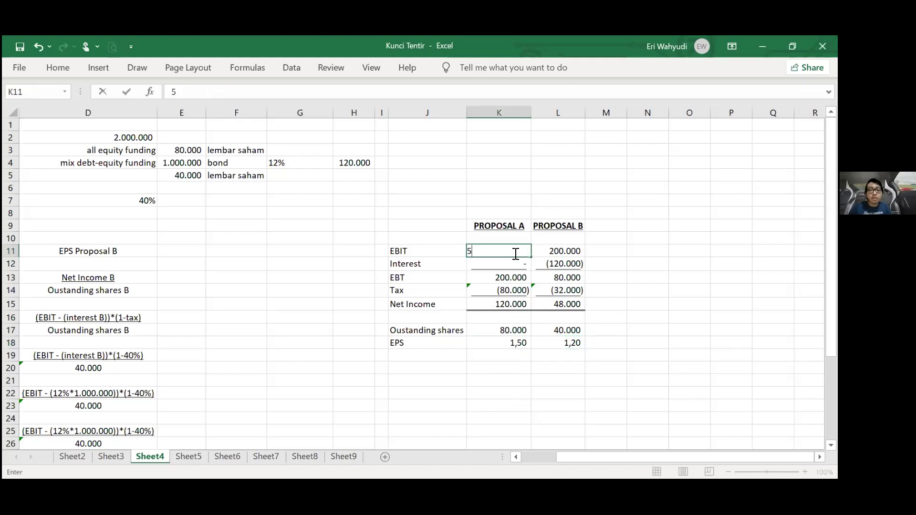
text(00000)
key(Tab)
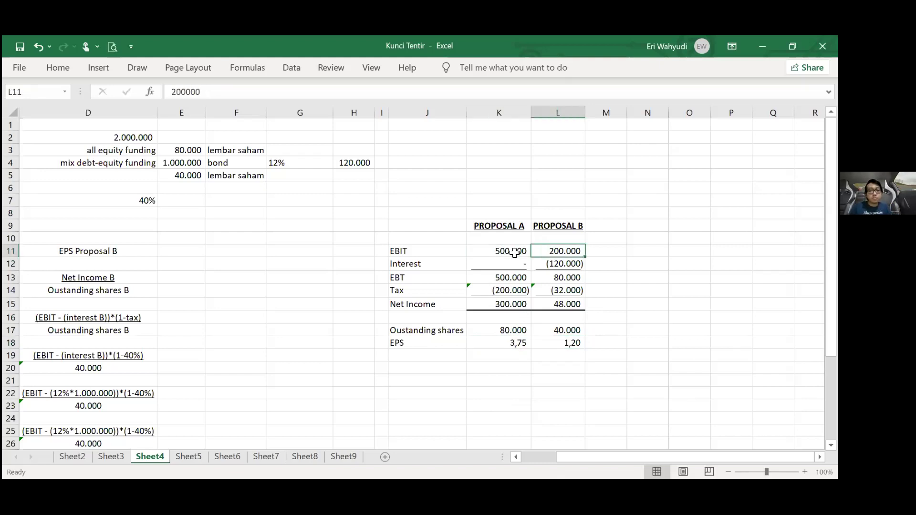
text(500)
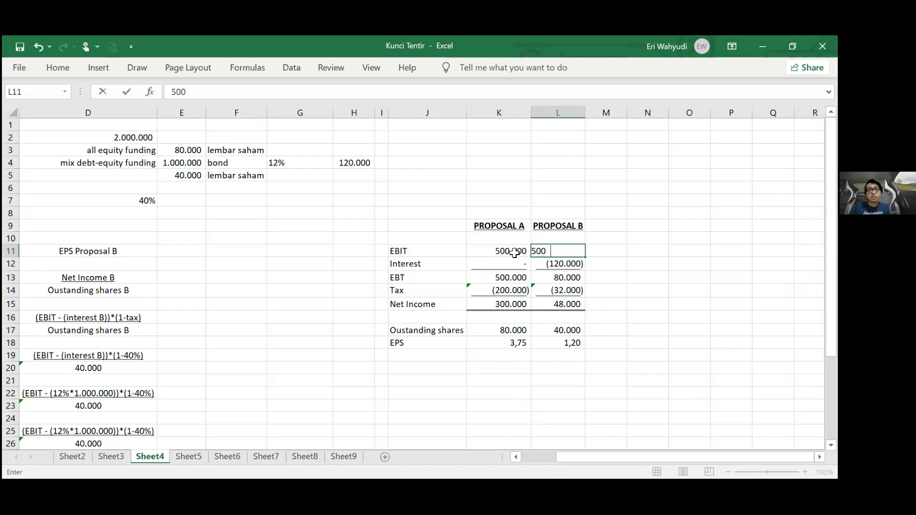
text(.000)
key(Return)
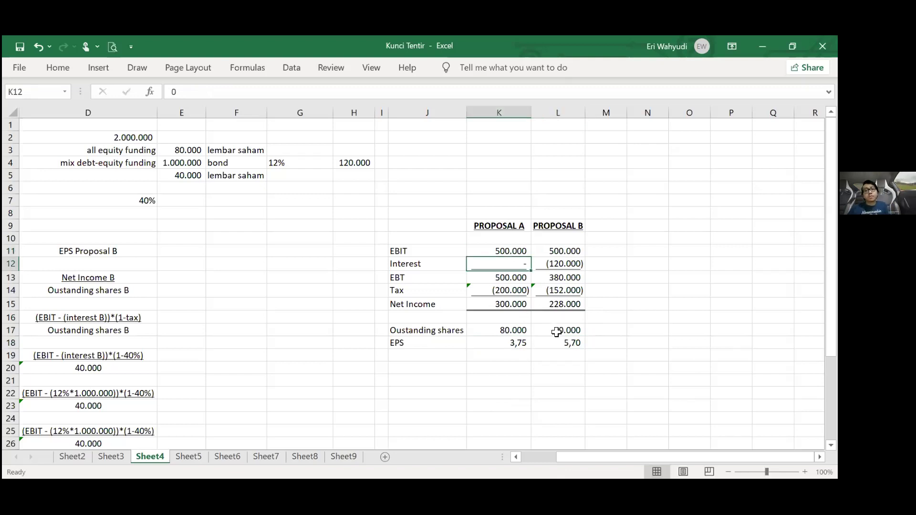
click(568, 344)
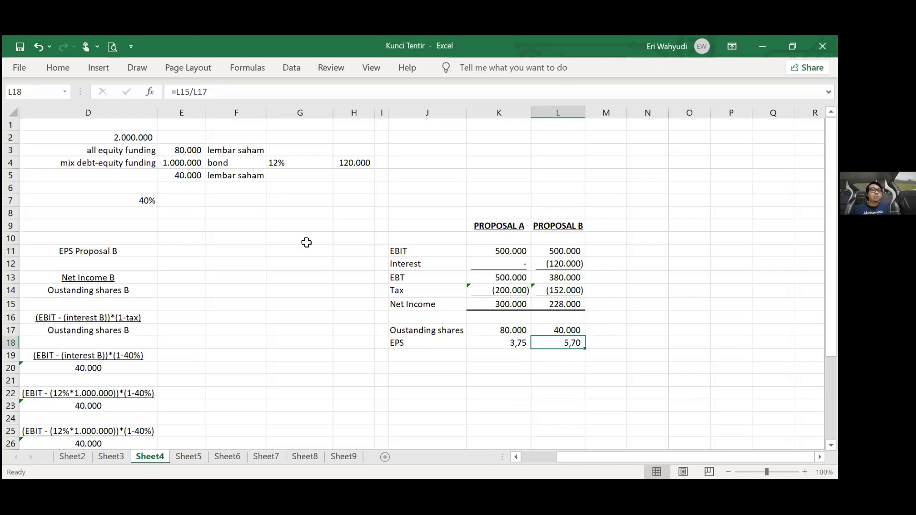
Set both proposals' EBIT in K11:L11 to 1.000.000.
click(499, 250)
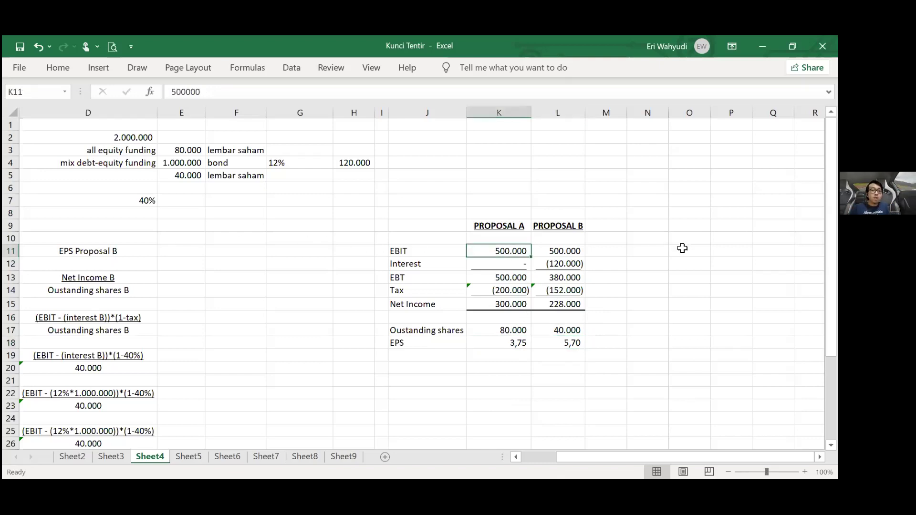
key(F2)
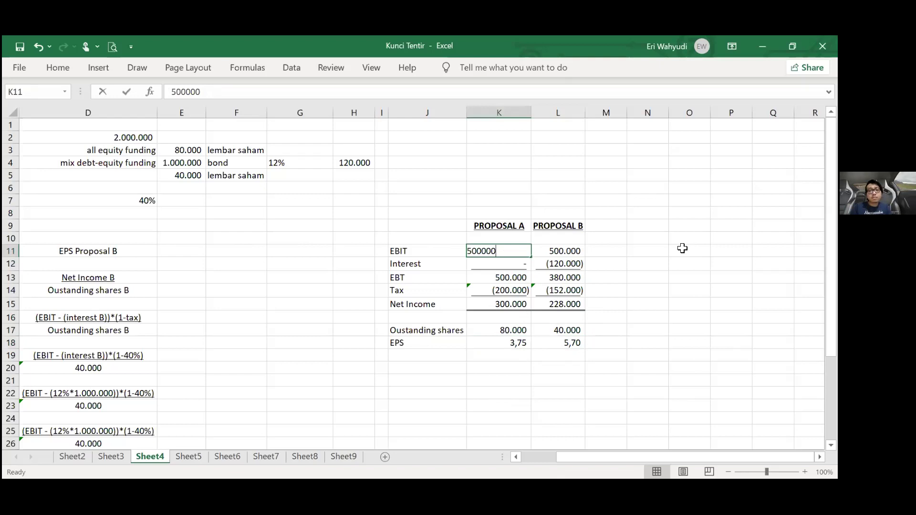
text(1000000100)
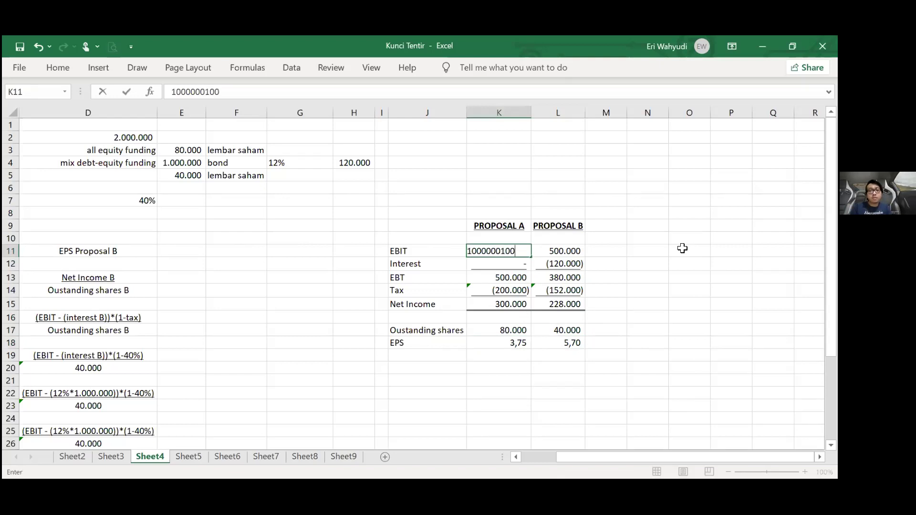
key(BackSpace)
key(BackSpace)
key(BackSpace)
key(Tab)
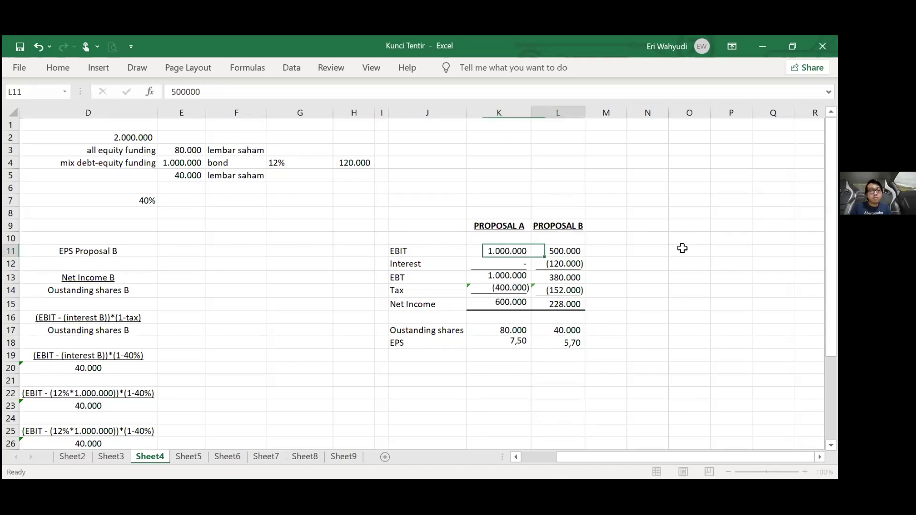
text(1.000.)
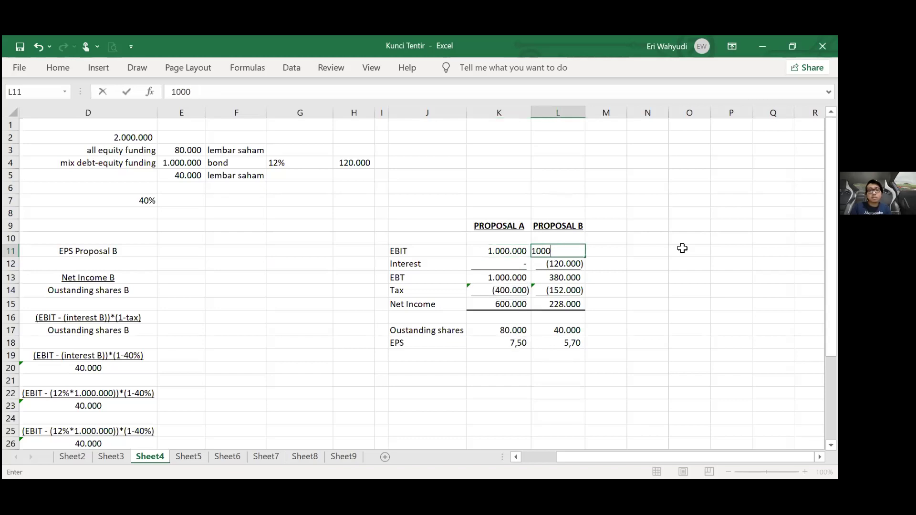
text(000)
key(Return)
Examine Proposal B's EPS in L18 together with its interest in L12.
click(567, 343)
click(573, 265)
click(569, 339)
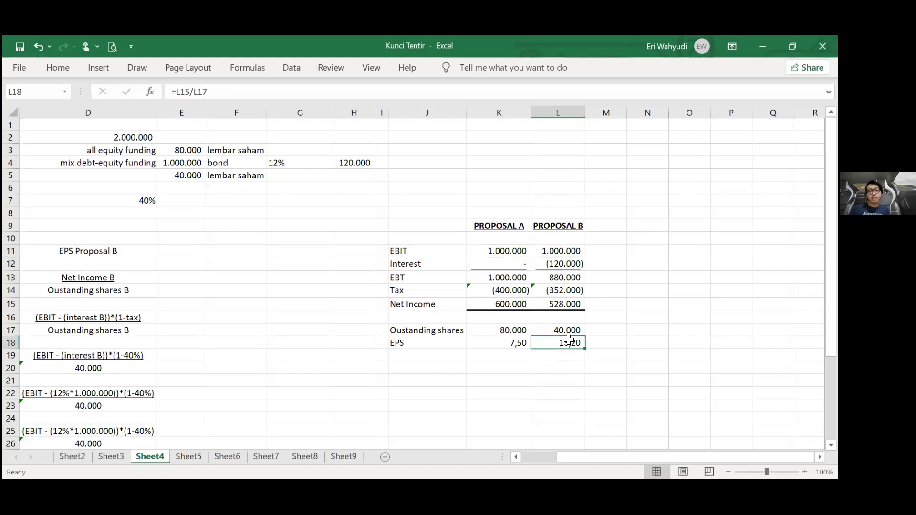
Set both proposals' EBIT in K11:L11 to 240.000 and highlight their EPS in K18:L18.
click(527, 253)
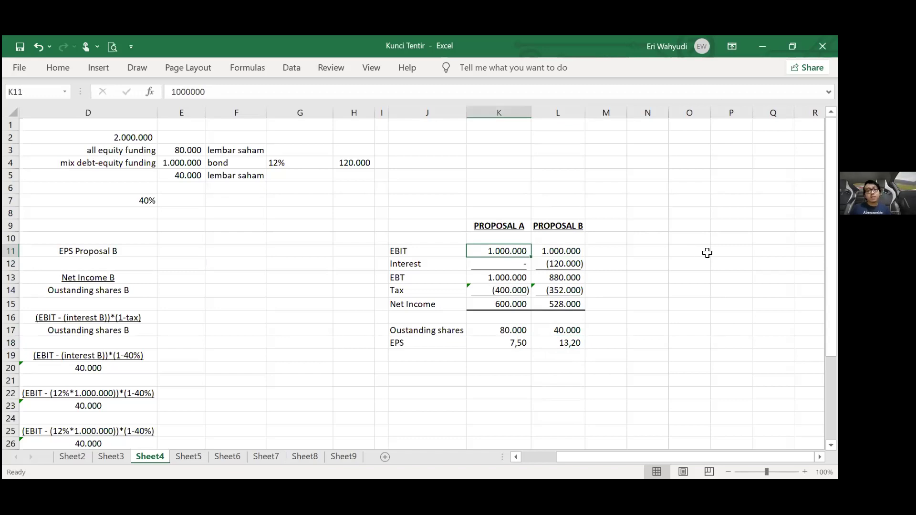
text(240000)
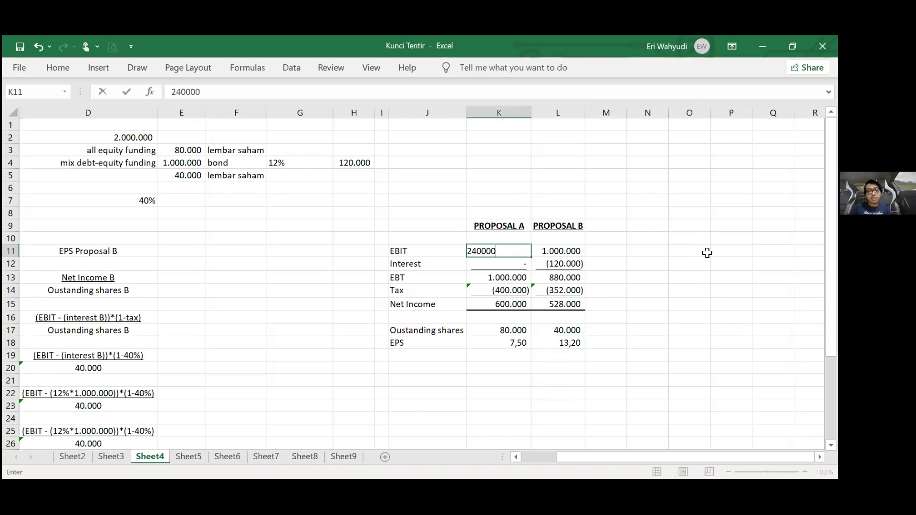
key(Tab)
text(240.000)
key(Return)
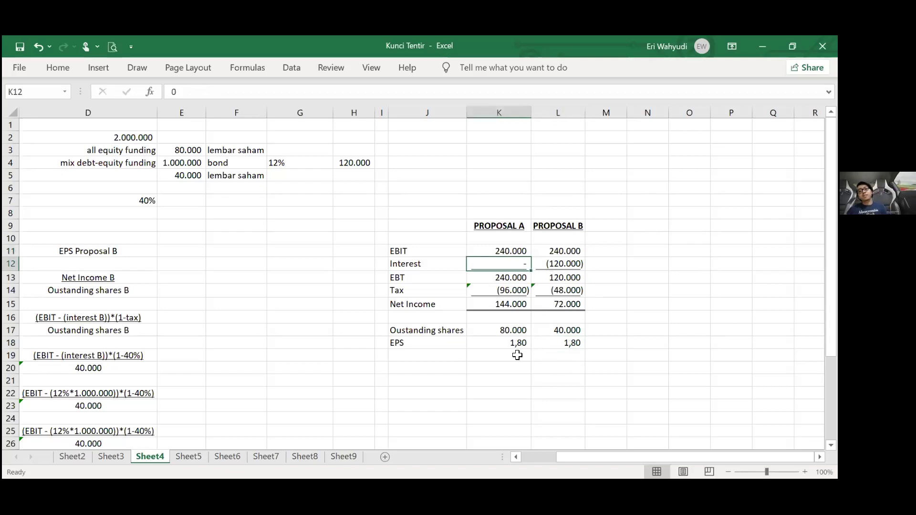
click(506, 345)
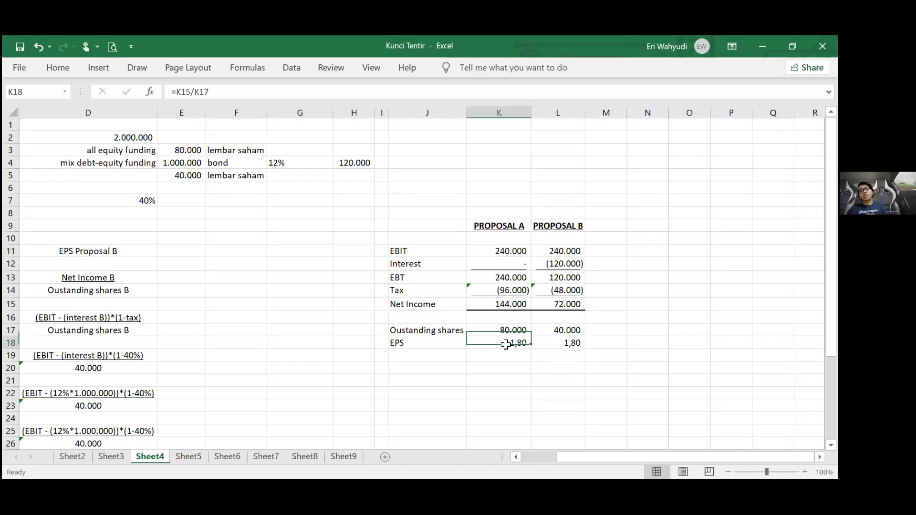
drag(506, 345, 558, 344)
key(Return)
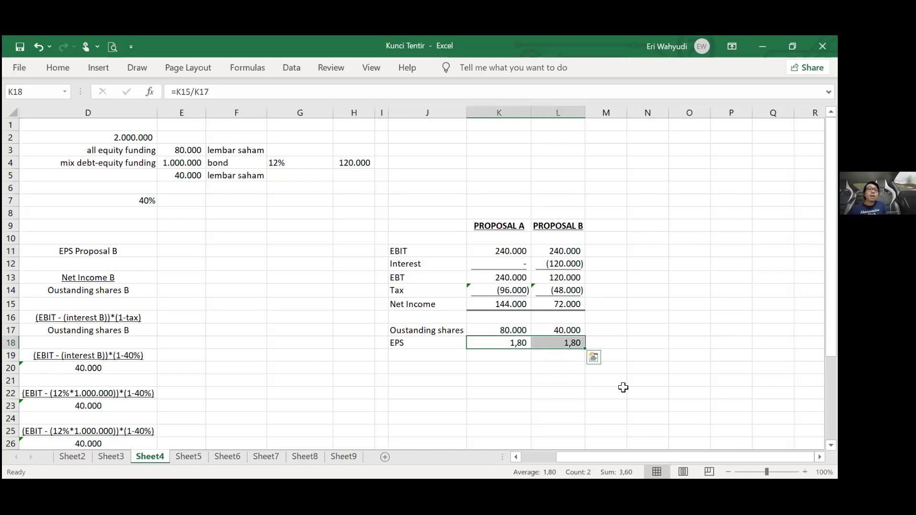
Set both proposals' EBIT in K11:L11 to 100.000.
click(553, 250)
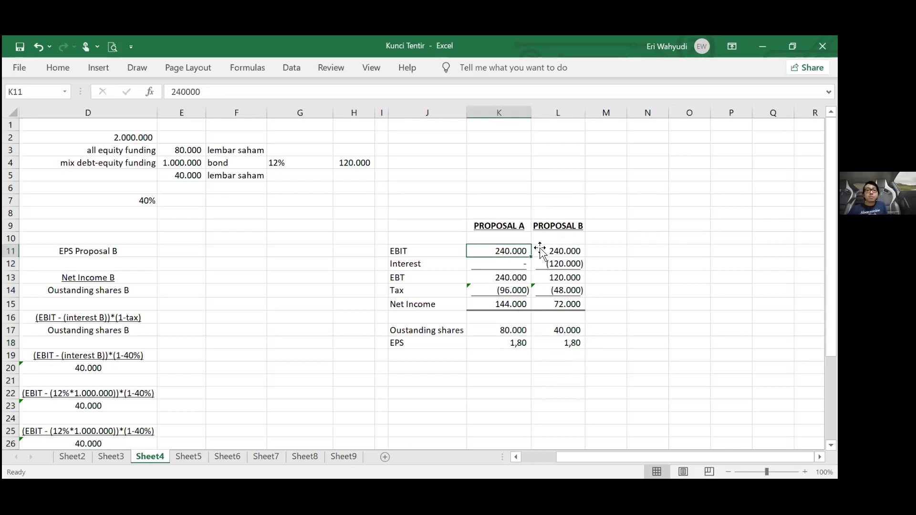
click(499, 218)
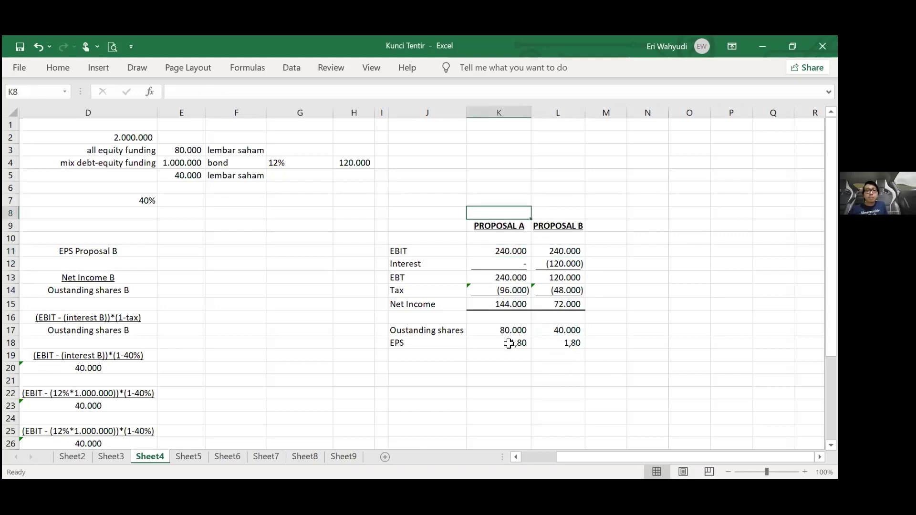
click(513, 342)
key(Up)
key(Up)
key(Up)
key(Up)
key(Up)
key(Up)
key(Up)
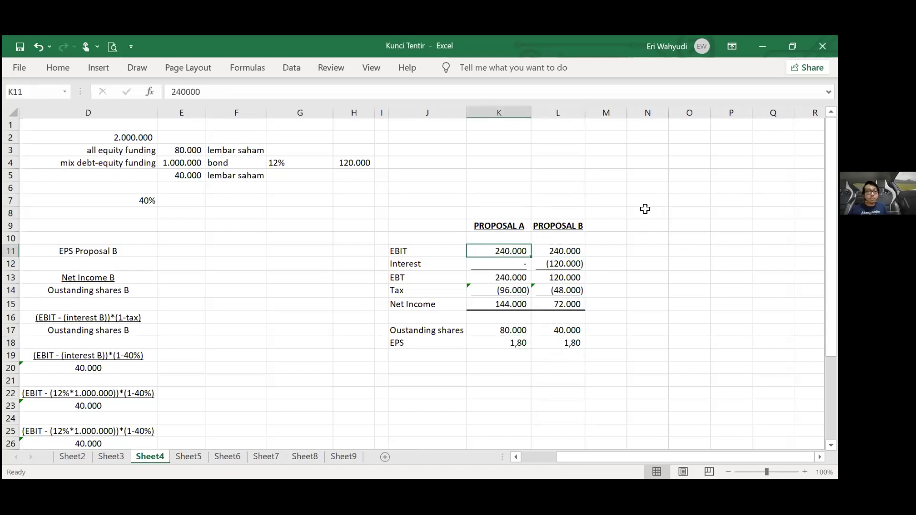
text(100000)
key(Tab)
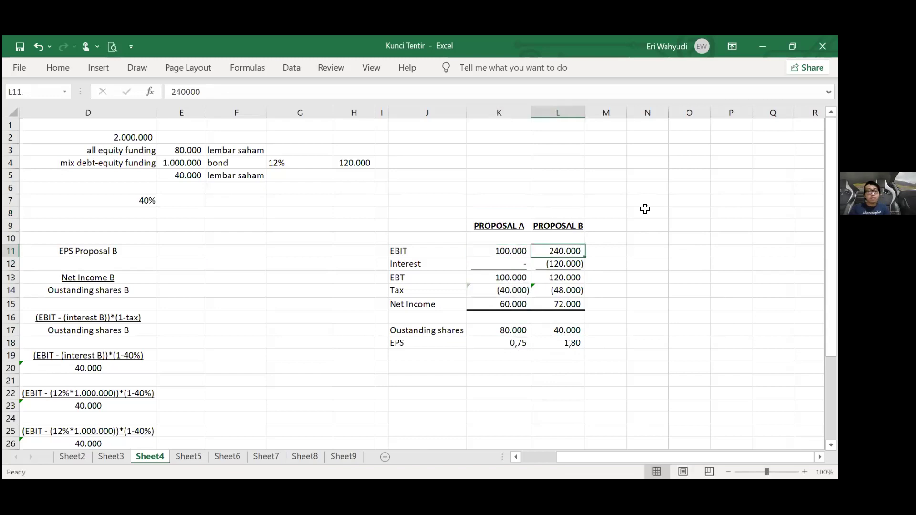
key(Right)
key(Left)
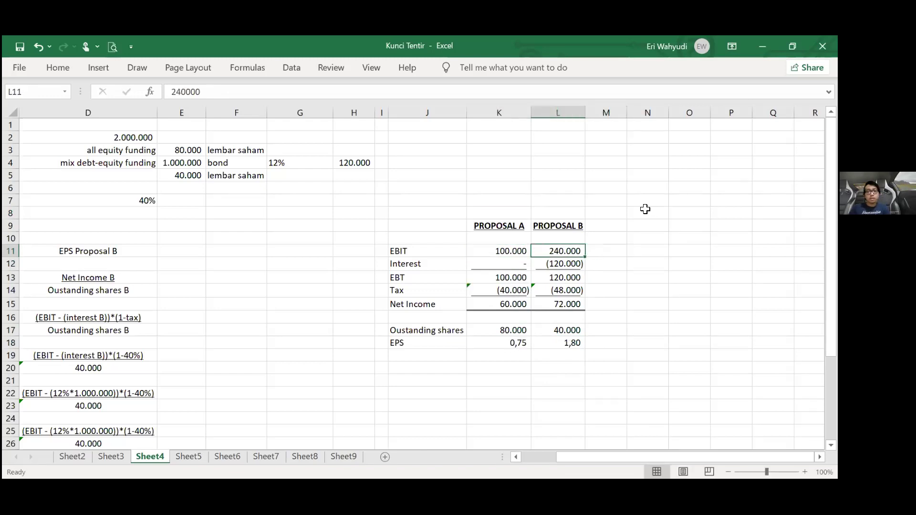
text(100000)
key(Return)
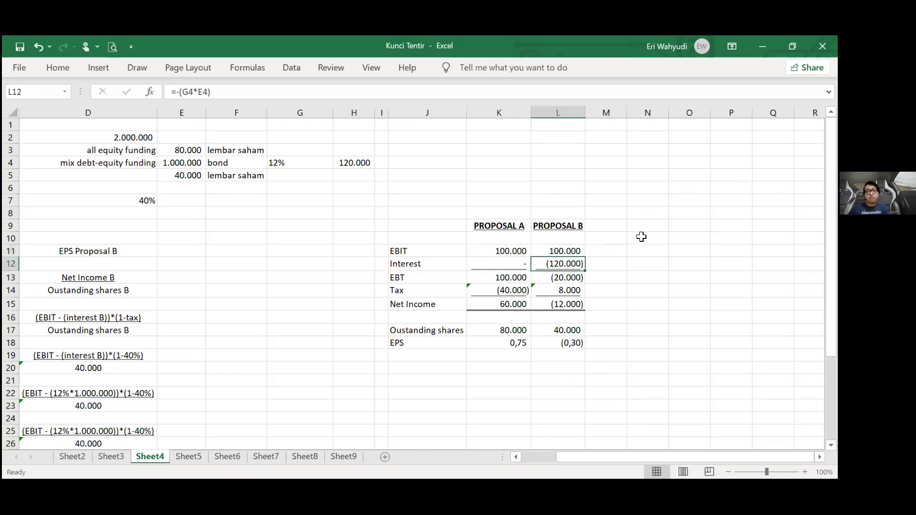
Relate Proposal A's EBIT in K11 to its EPS in K18 and compare it with Proposal B's EPS.
ctrl+scroll(642, 244, up, 3)
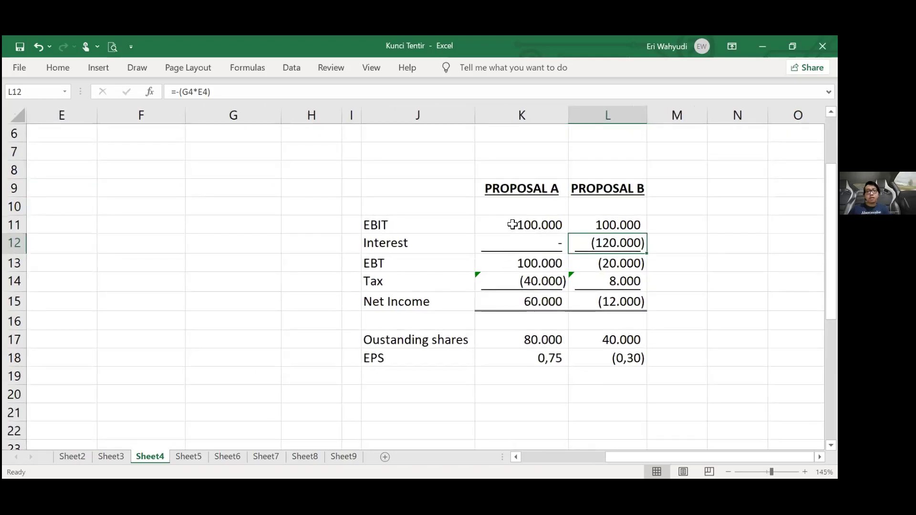
click(512, 224)
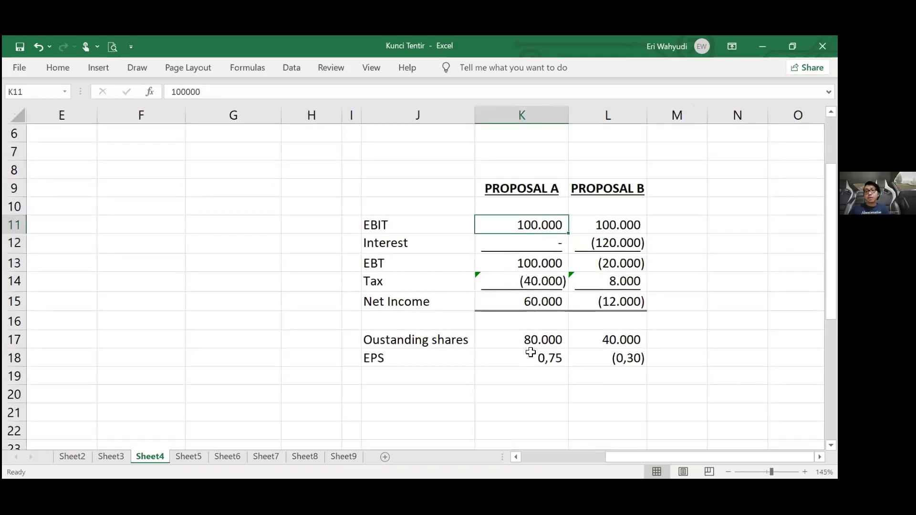
click(531, 353)
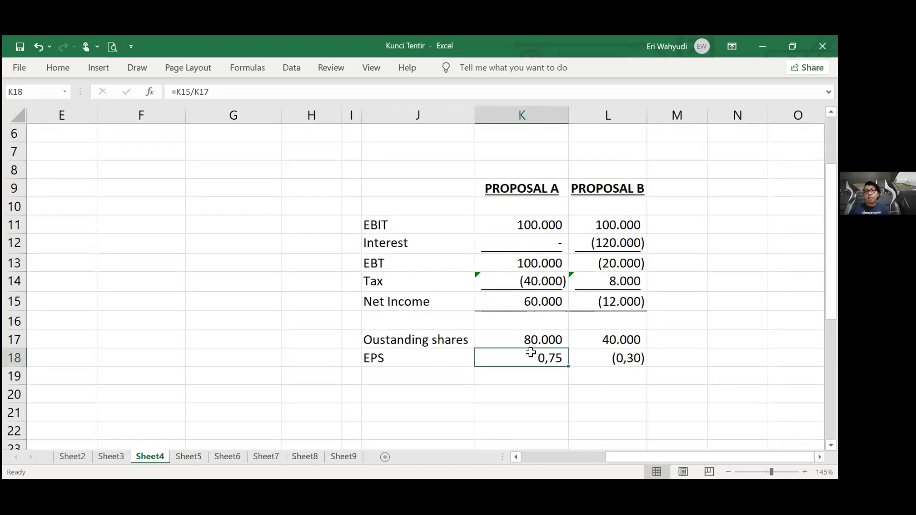
click(628, 373)
Set both proposals' EBIT in K11:L11 to 250.000.
key(Up)
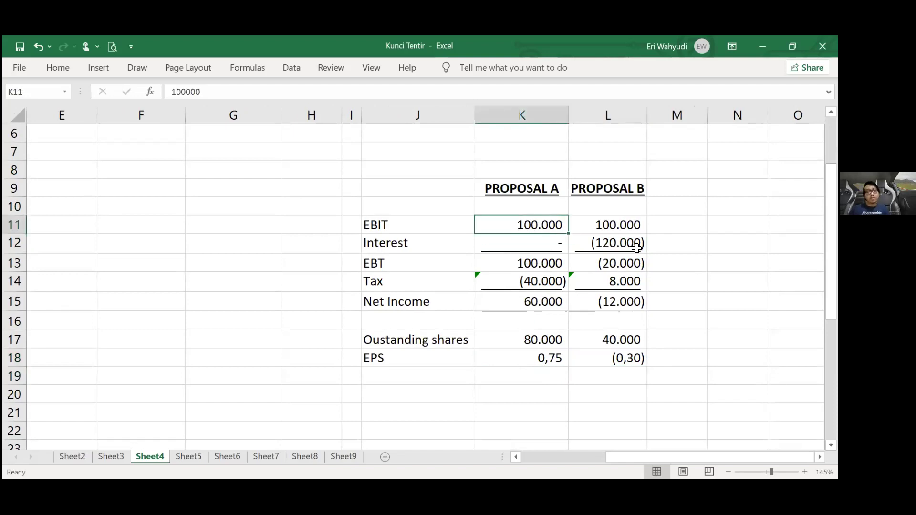
text(250)
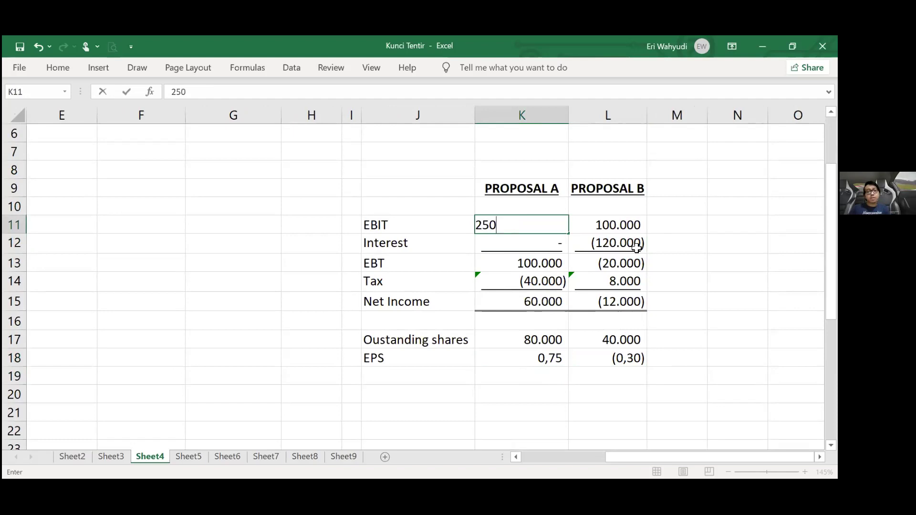
text(.000)
key(Tab)
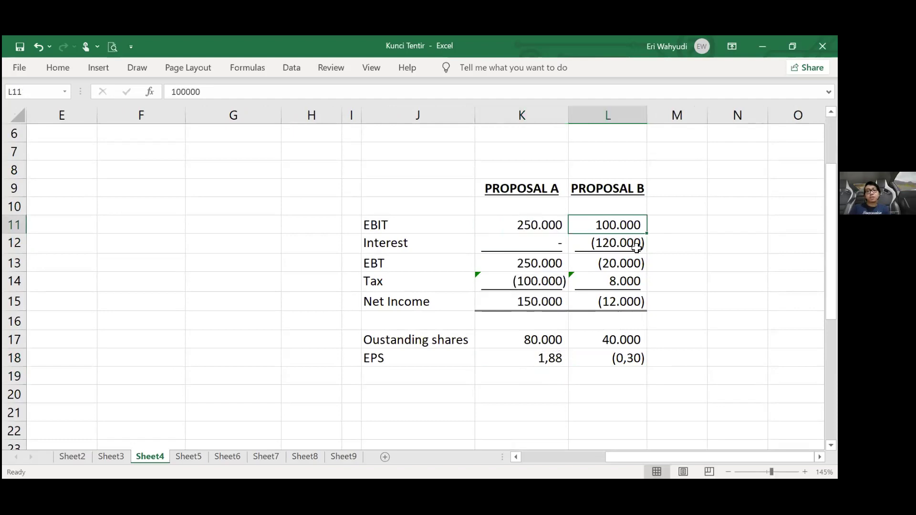
text(250000)
key(Return)
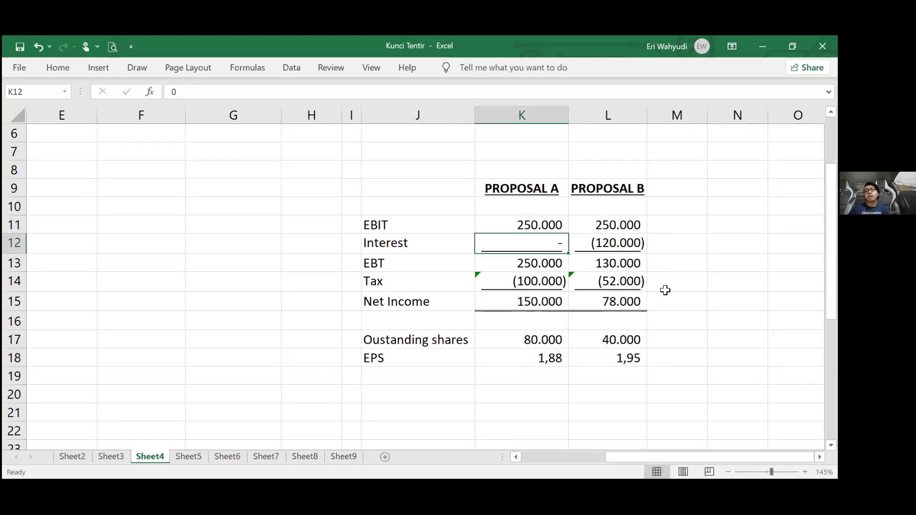
Follow Proposal B's column from its interest in L12 down to its EPS in L18.
key(Right)
key(Down)
key(Down)
key(Down)
key(Down)
key(Down)
key(Down)
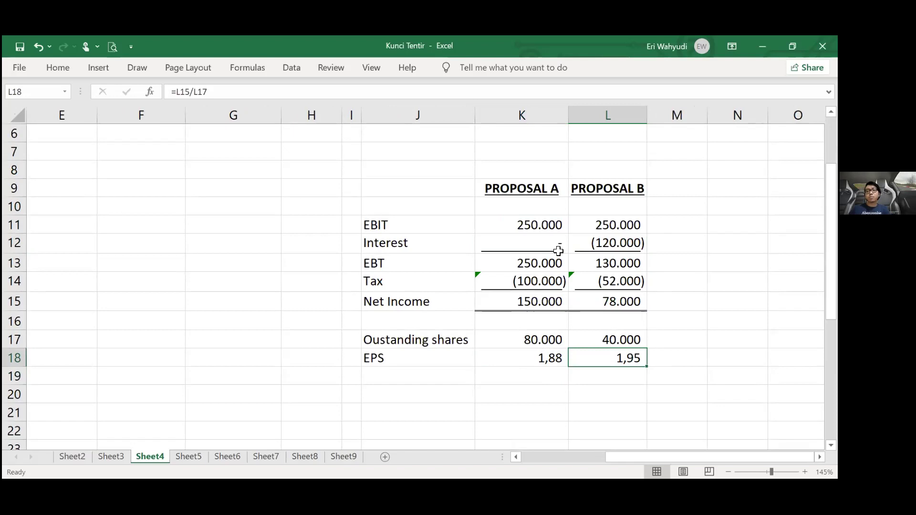
Walk through the EBIT, EBT, Tax and Net Income rows for both proposals in the pro forma statement.
drag(608, 174, 702, 264)
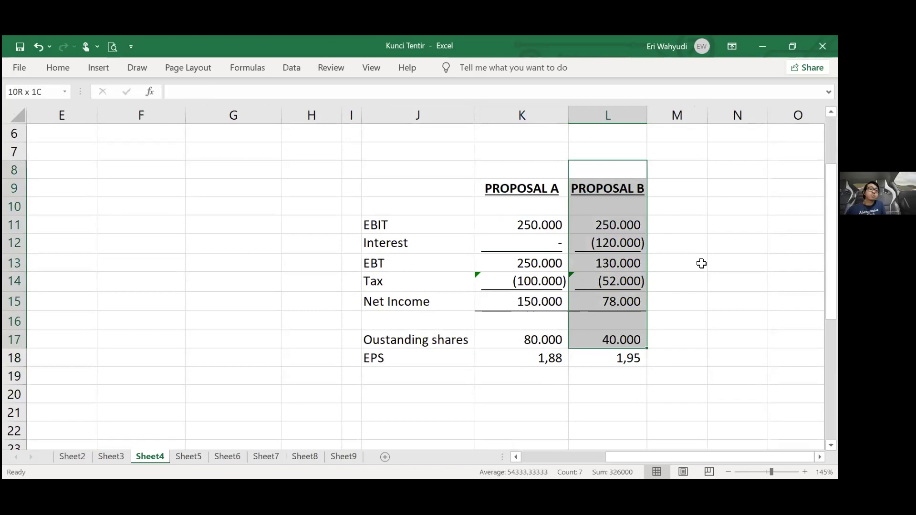
click(702, 263)
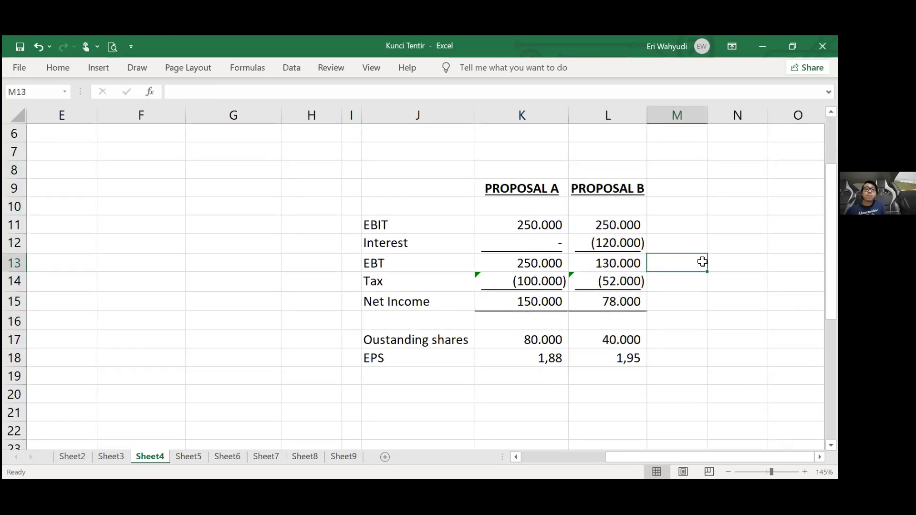
drag(422, 245, 631, 264)
key(Down)
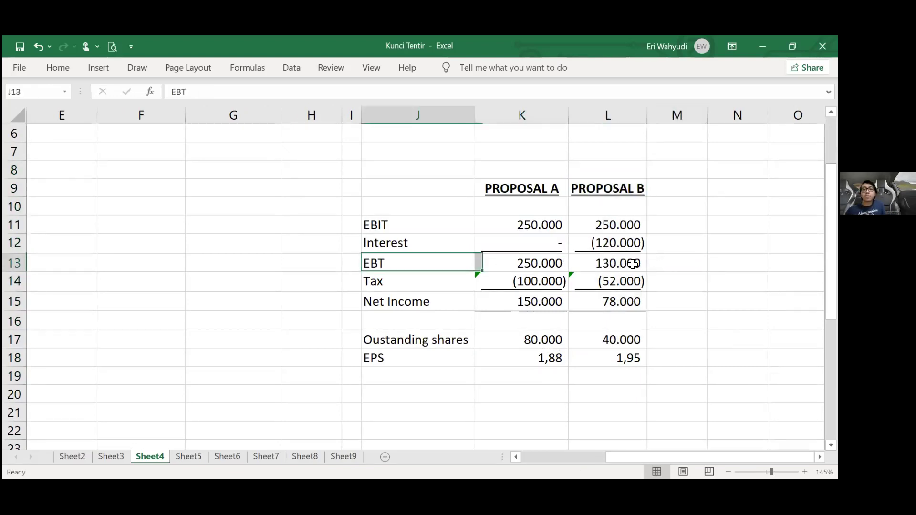
shift+click(635, 263)
click(364, 224)
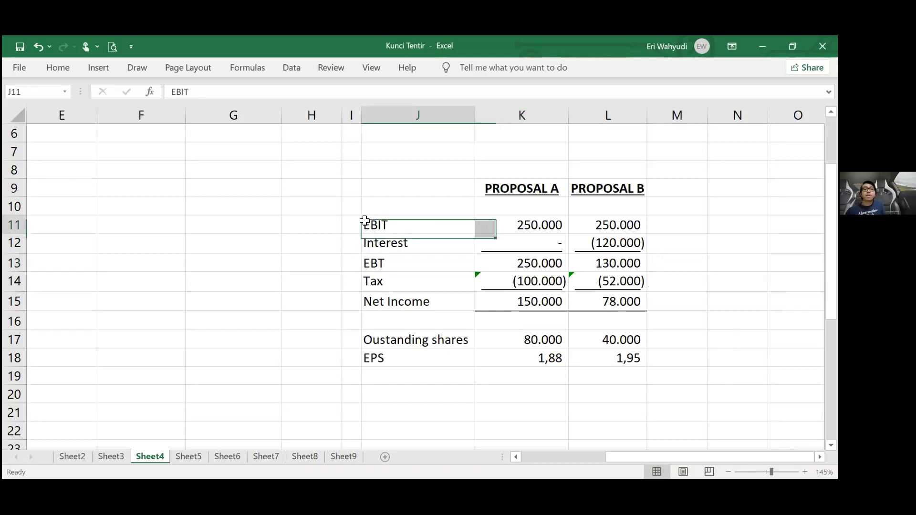
click(372, 260)
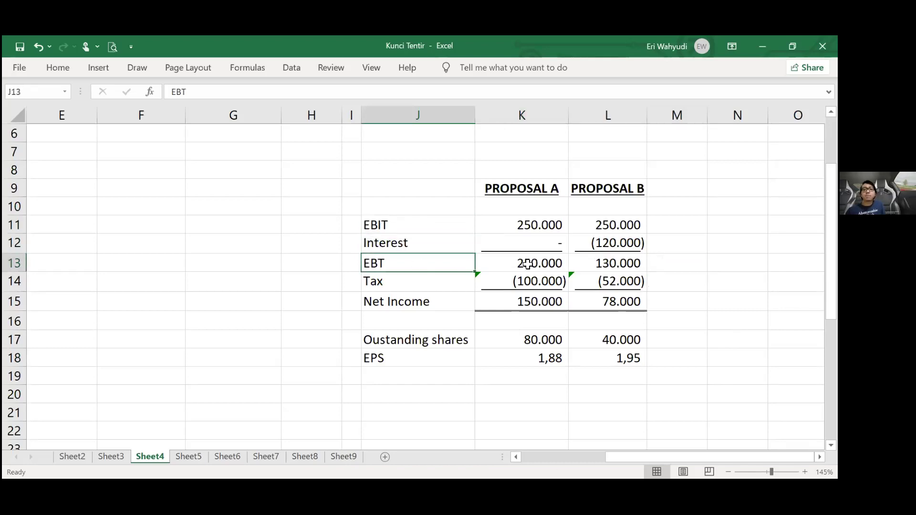
shift+click(614, 263)
drag(411, 280, 611, 282)
drag(407, 298, 617, 301)
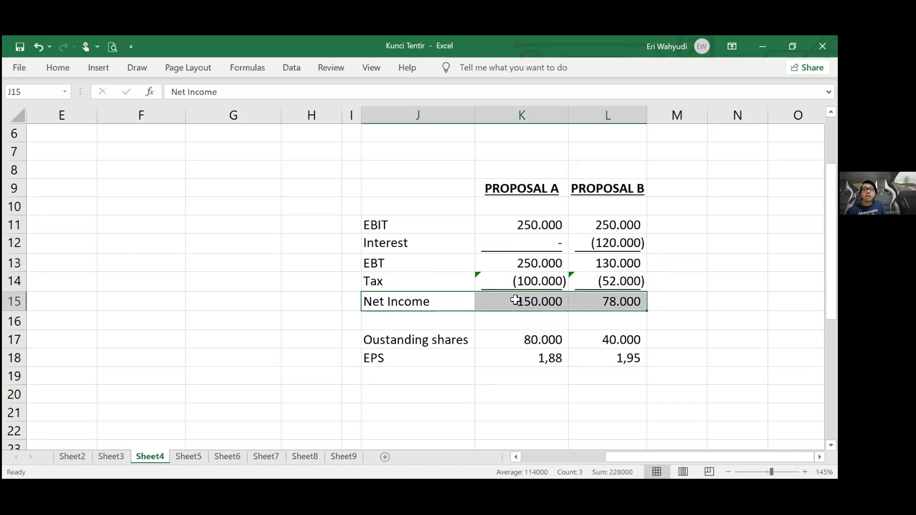
Trace how Proposal A's EPS in K18 comes from net income in K15 and outstanding shares in K17, then return to its EBIT.
click(372, 357)
click(537, 304)
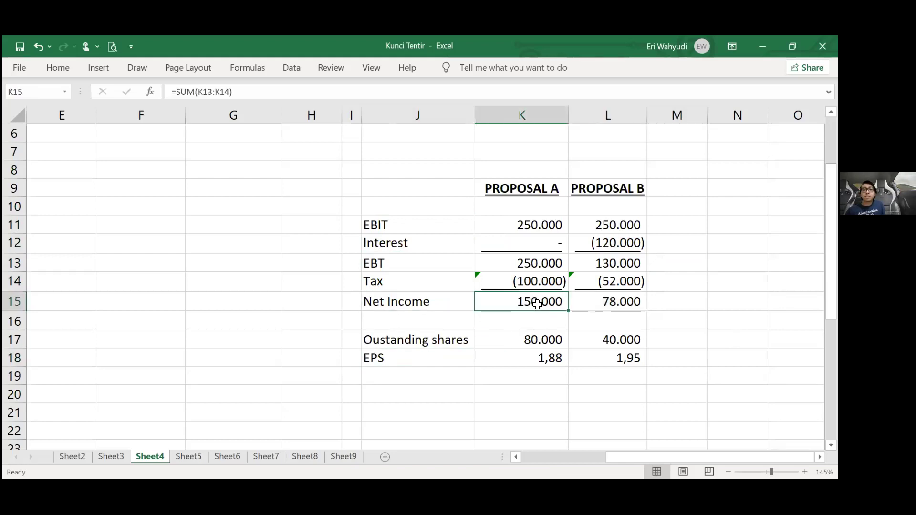
click(542, 339)
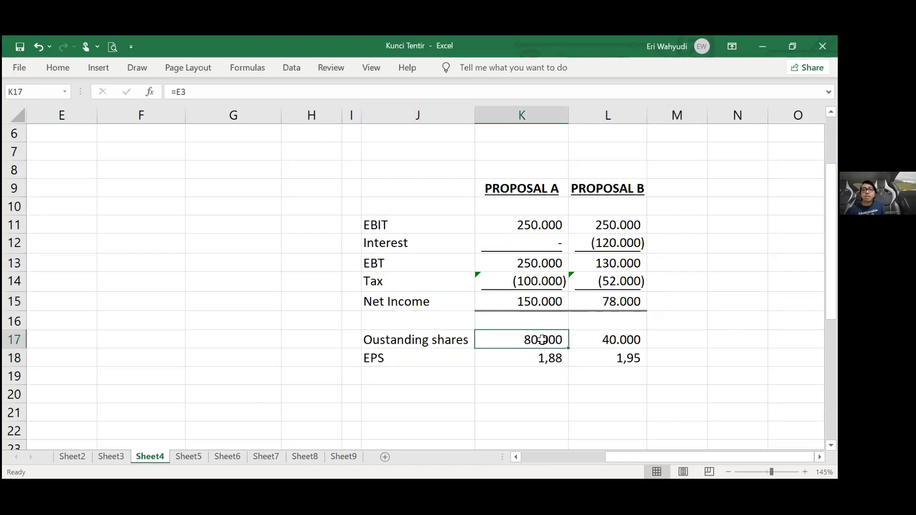
click(547, 302)
click(544, 357)
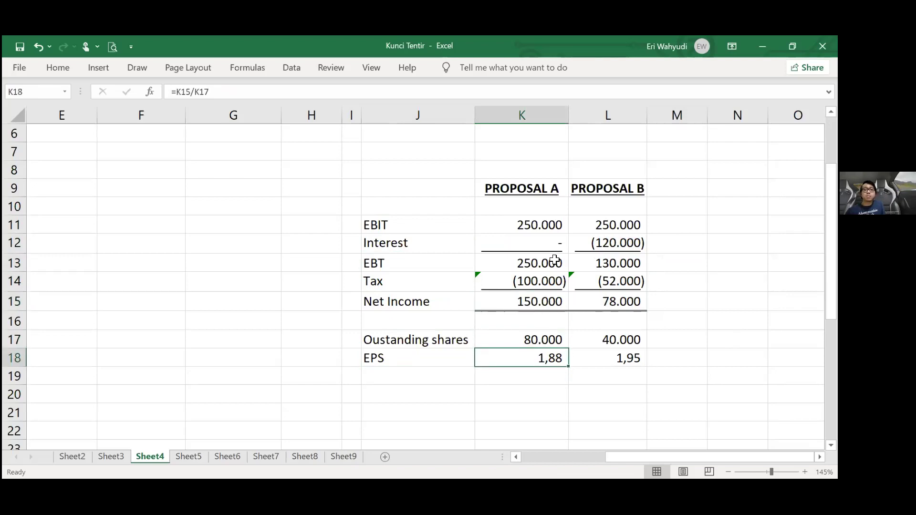
click(533, 229)
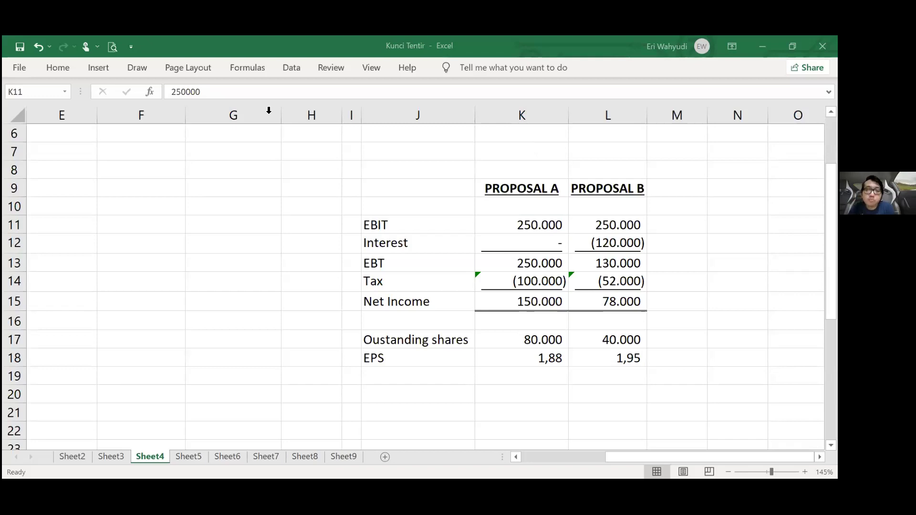
Write the note headings "EXCESS" in G7 and "Kas berlebih" in G8.
click(195, 152)
text(EXCESS)
key(Return)
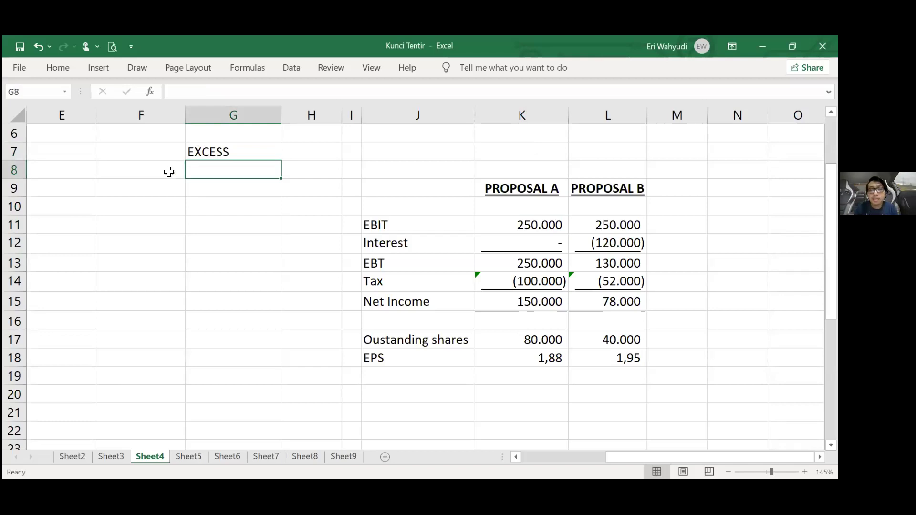
text(Ke)
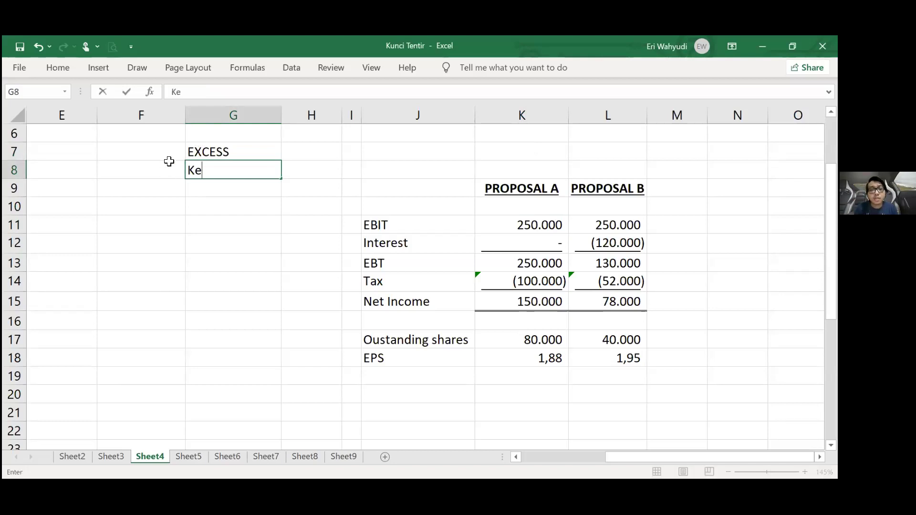
text(le)
key(BackSpace)
key(BackSpace)
key(BackSpace)
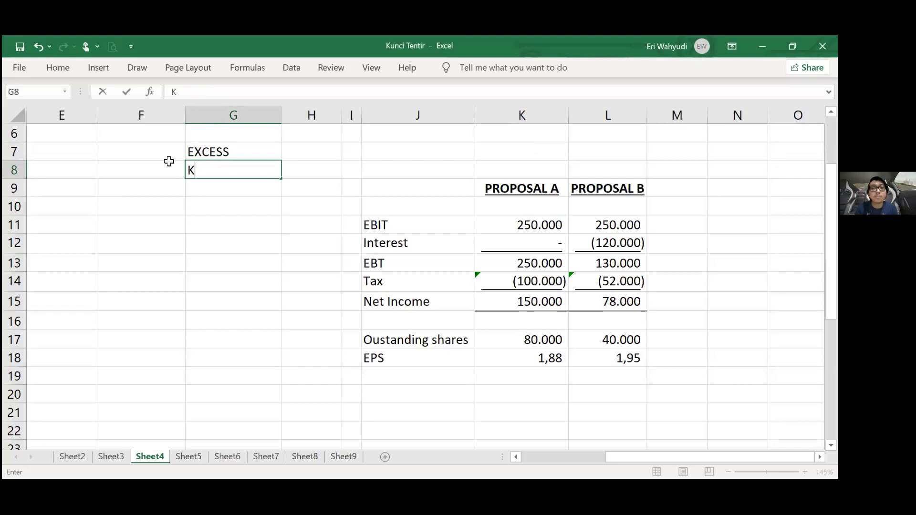
text(as berlebih)
key(Return)
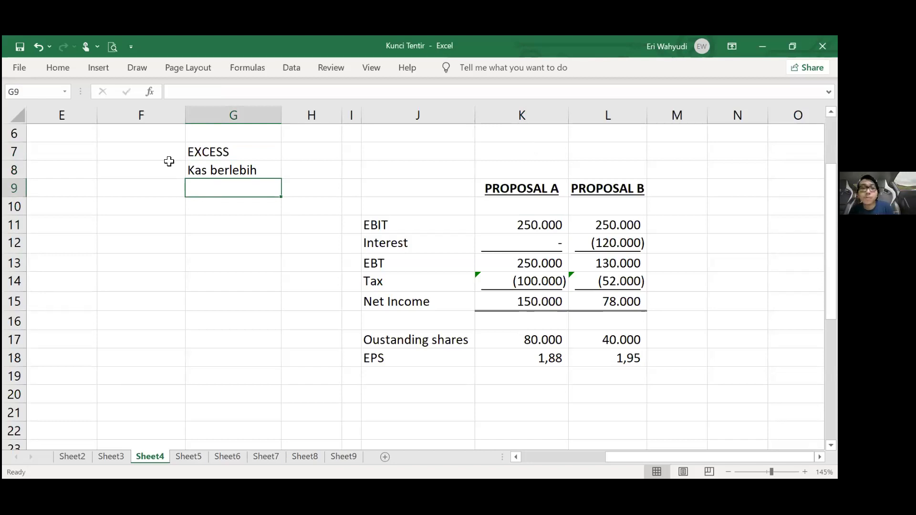
Enter the label "operasi" in F10 with the amount "4 M" beside it in G10.
key(Left)
key(Down)
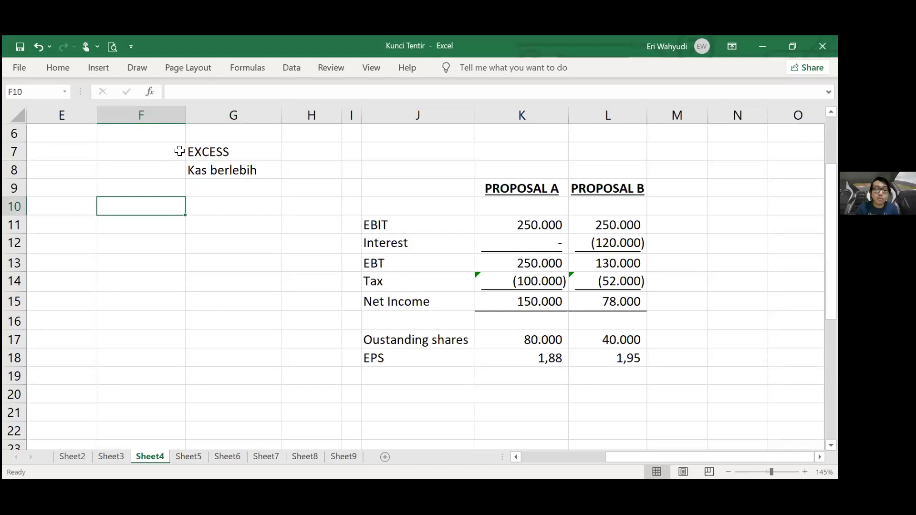
text(oper )
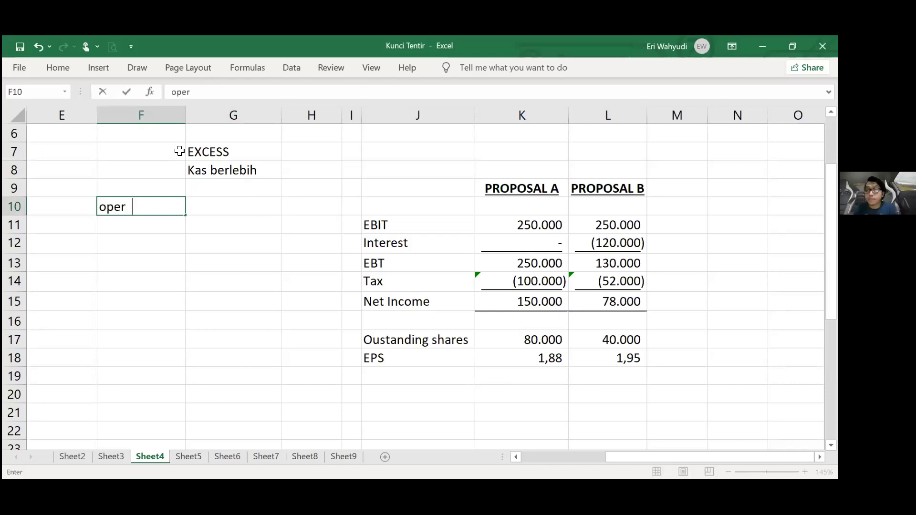
text(asi)
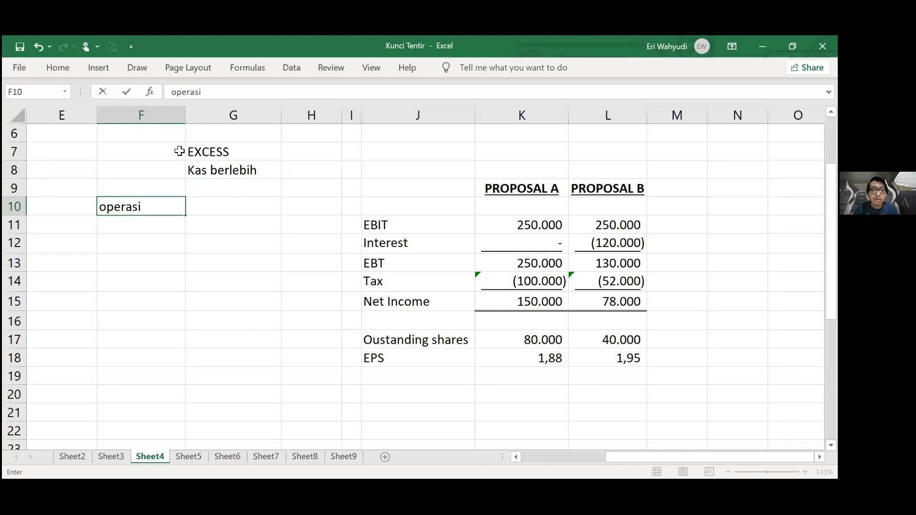
key(Tab)
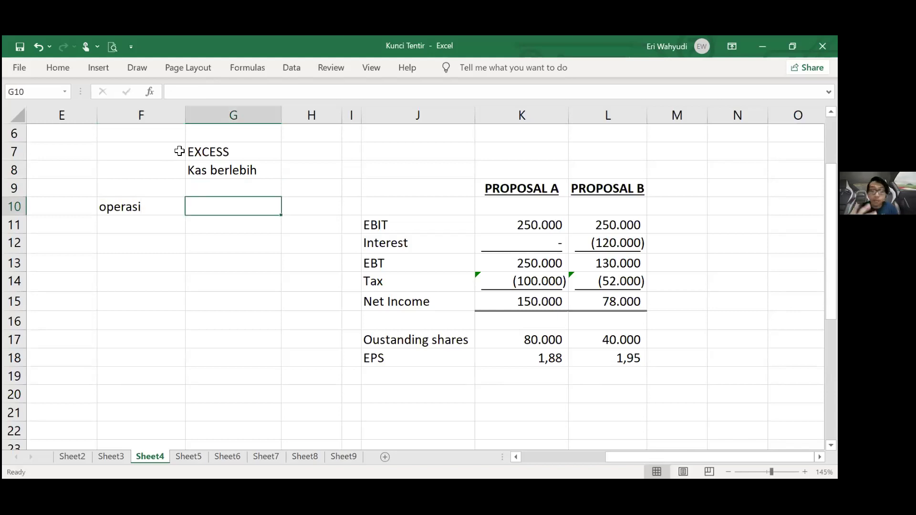
text(4 M)
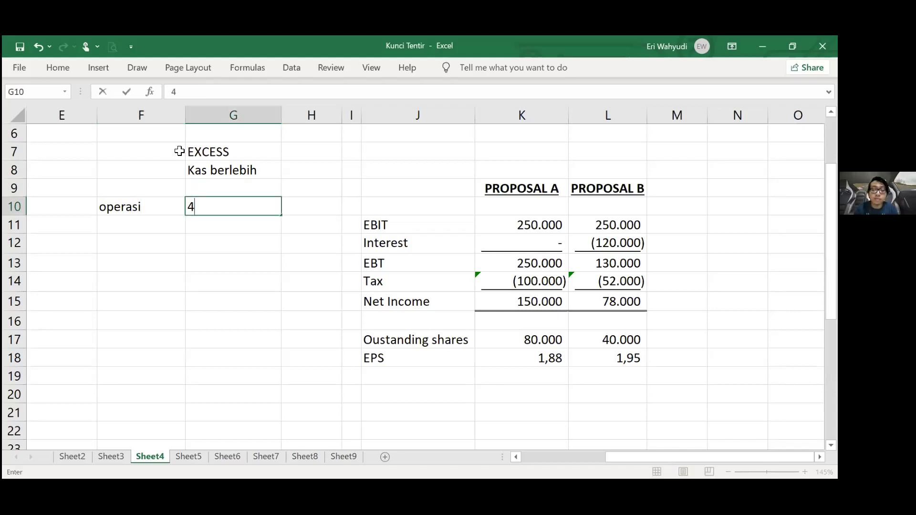
key(Return)
key(Right)
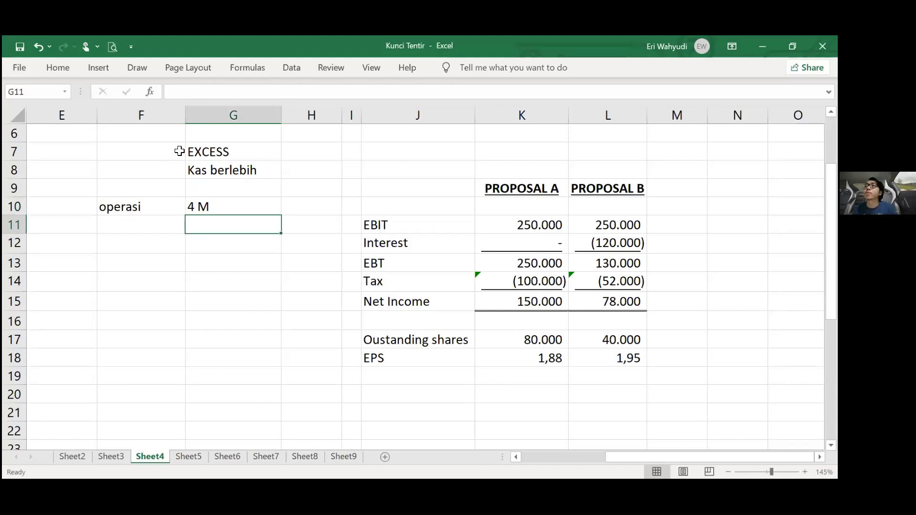
key(Up)
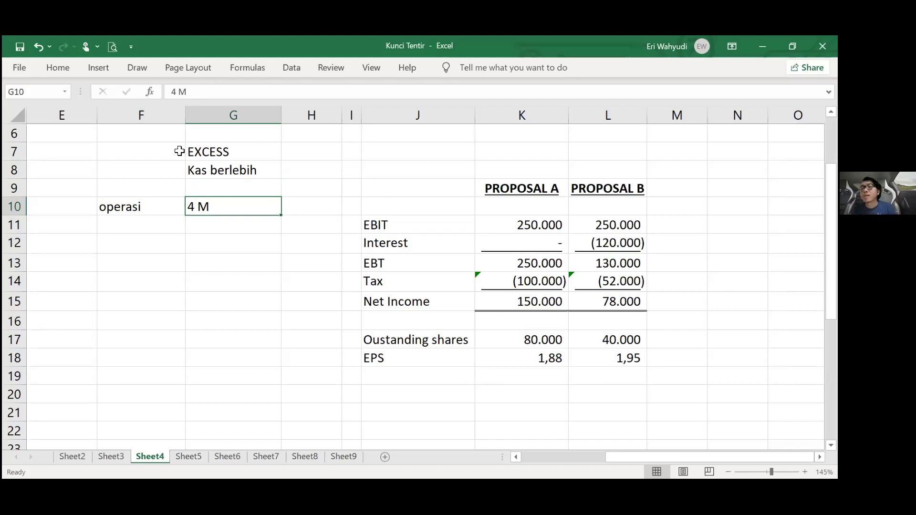
Label H10 and H11 as "kas" and enter the amount "15M" in G11.
key(Left)
key(Right)
key(Right)
text(kas)
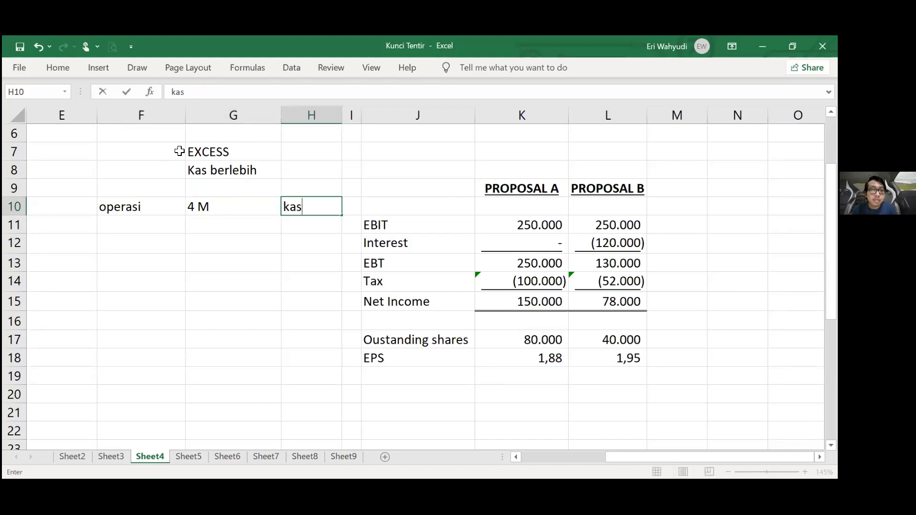
key(Return)
text(kas)
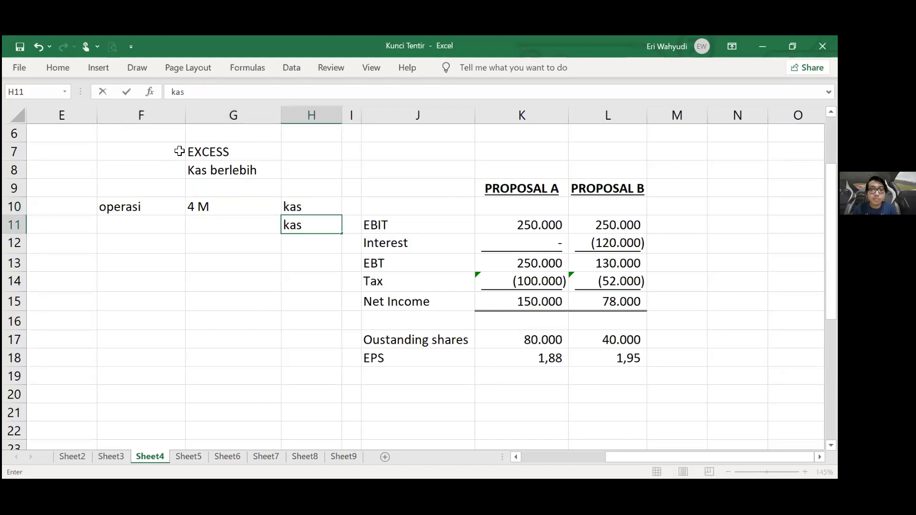
key(Left)
text(15M)
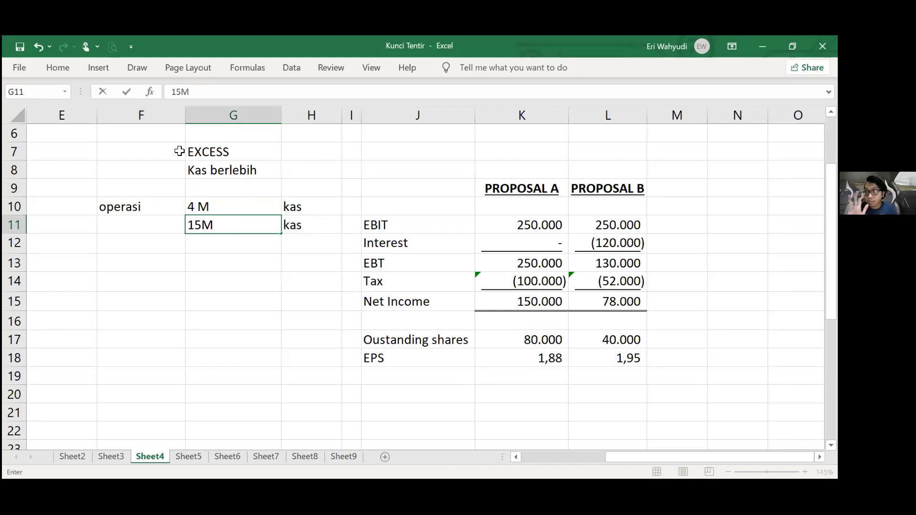
key(Return)
key(Up)
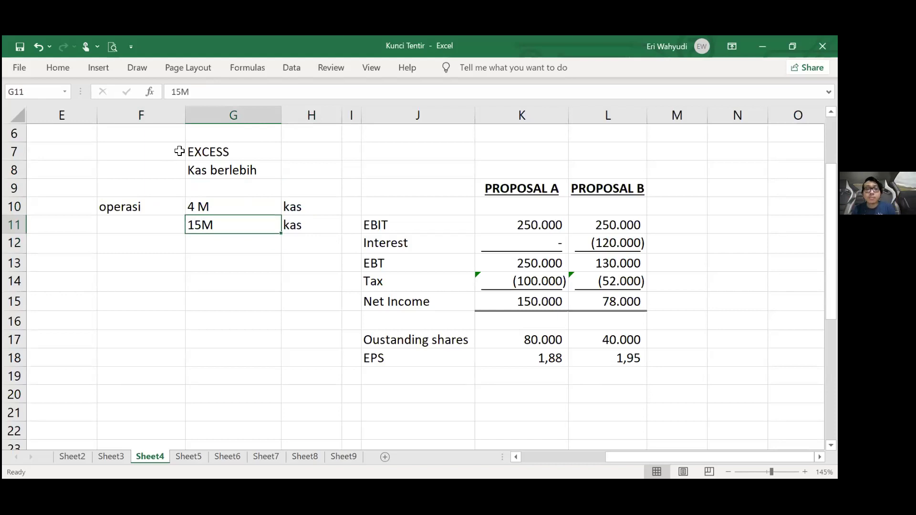
Point out the 15M kas entry in G11:H11 of the excess cash example.
key(shift+Right)
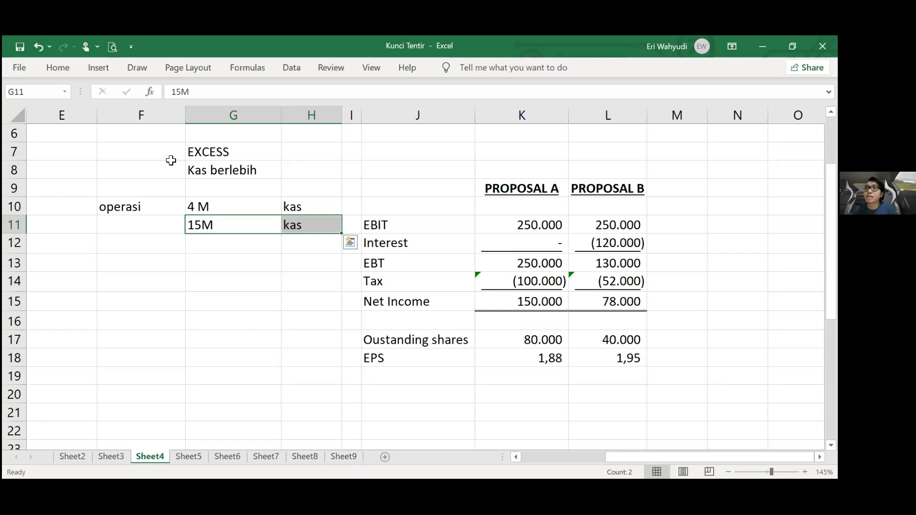
key(Left)
key(Right)
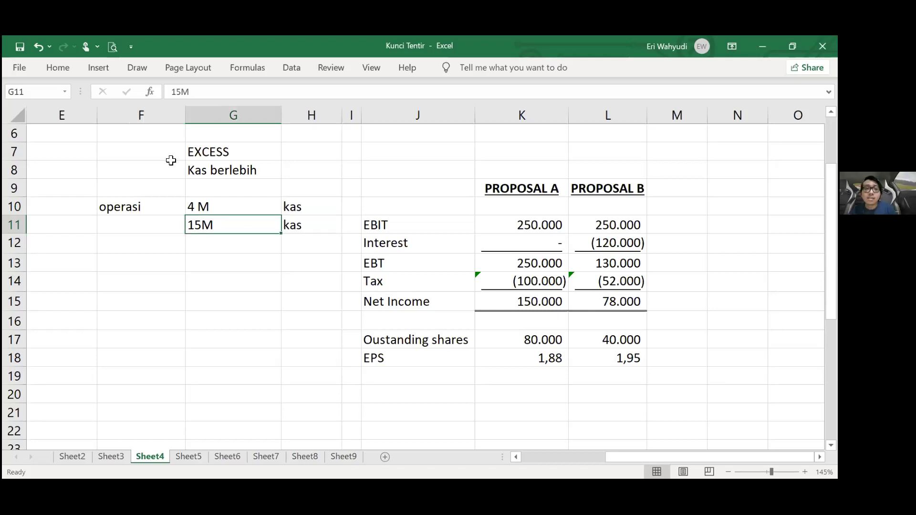
key(shift+Right)
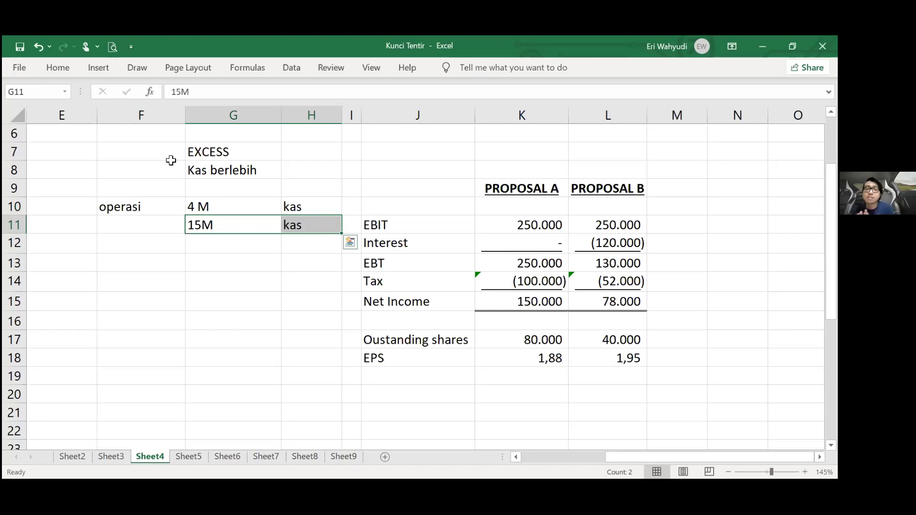
Clear the excess cash notes from F7:H11 and go back over the pro forma statement in J9:L17.
key(Up)
key(Up)
key(Up)
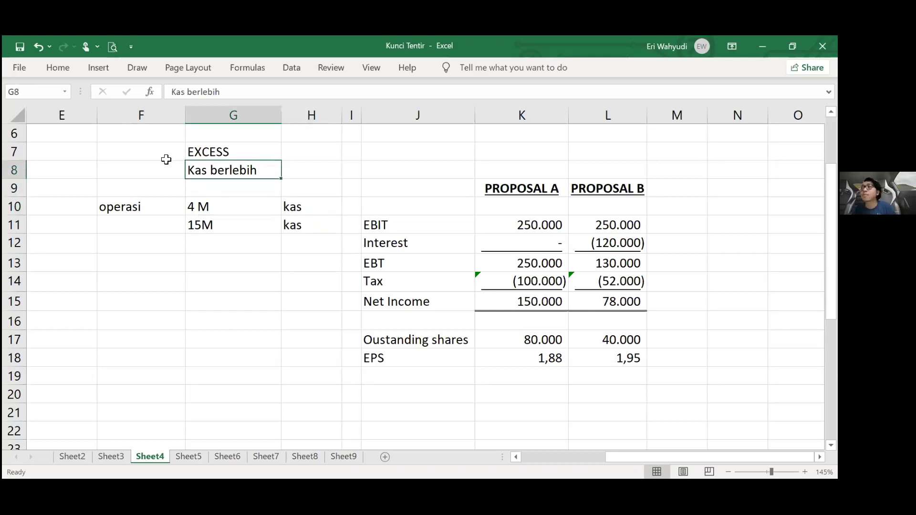
key(Left)
key(Up)
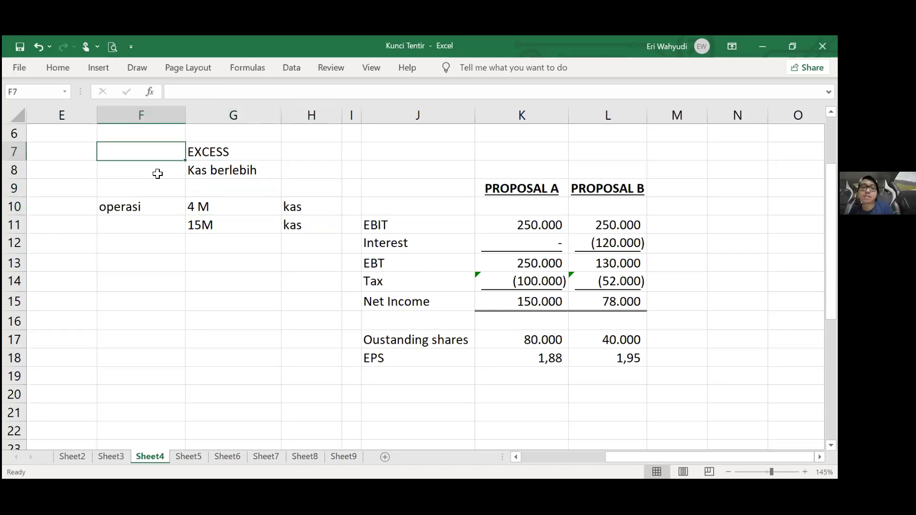
key(shift+Right)
key(shift+Right)
key(shift+Down)
key(shift+Down)
key(shift+Down)
key(shift+Down)
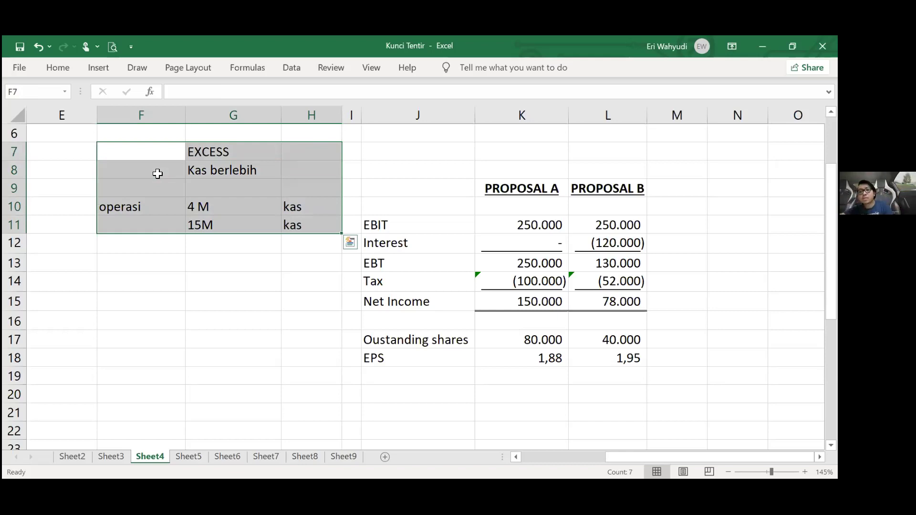
key(Delete)
drag(524, 243, 634, 344)
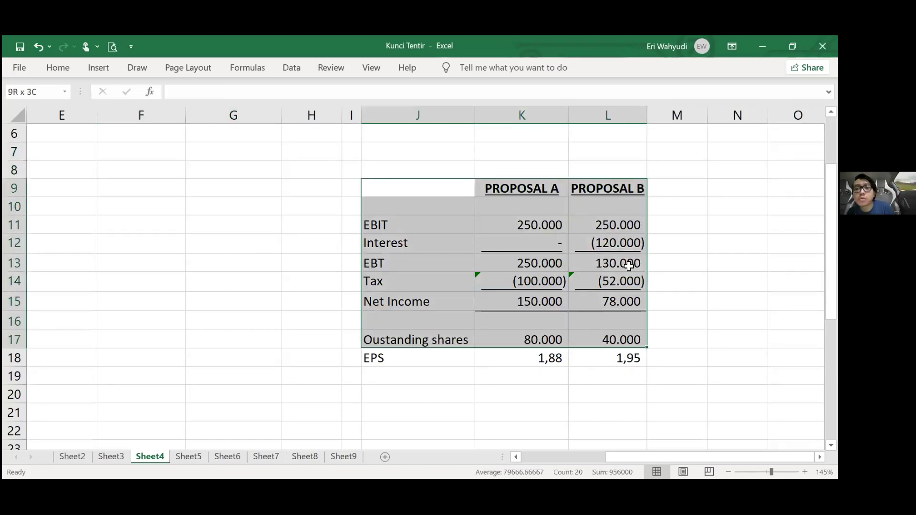
click(711, 249)
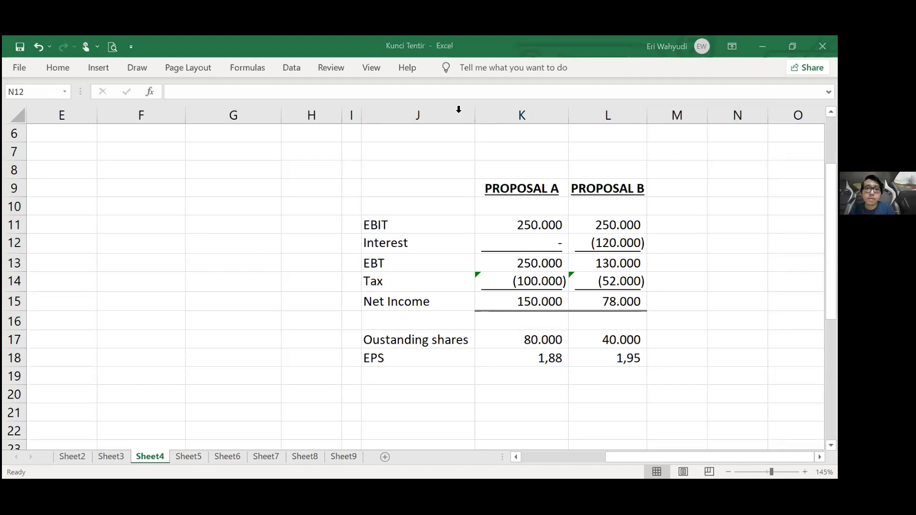
Switch to PDF-XChange Editor and read the SOAL 4 question on calculating the dividend payout ratio.
key(alt+Tab)
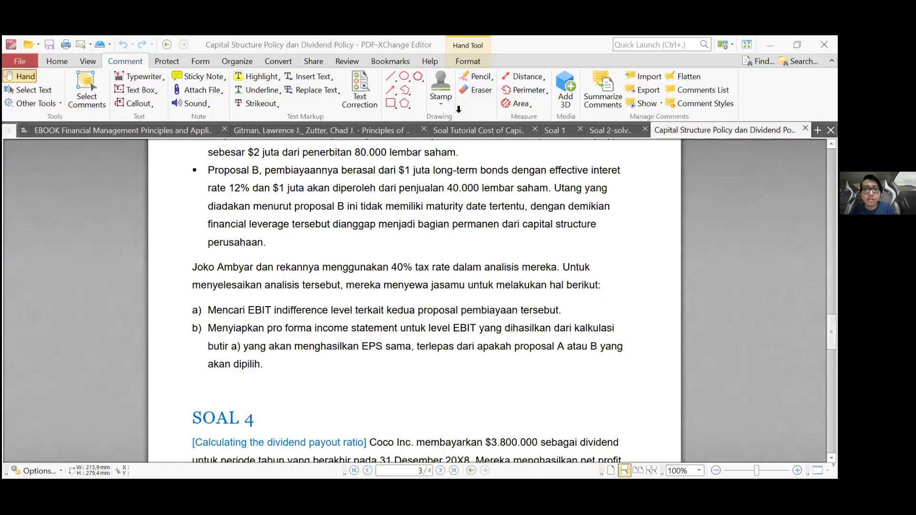
drag(614, 306, 611, 260)
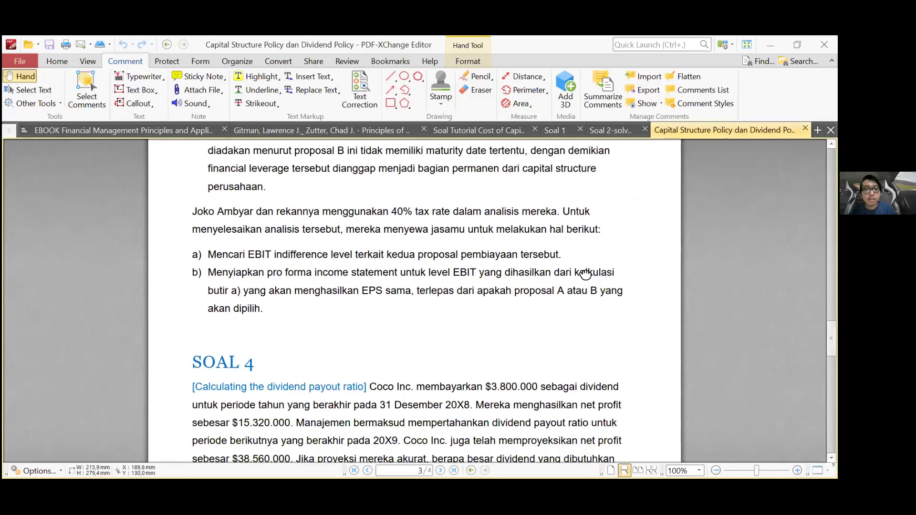
scroll(606, 296, down, 2)
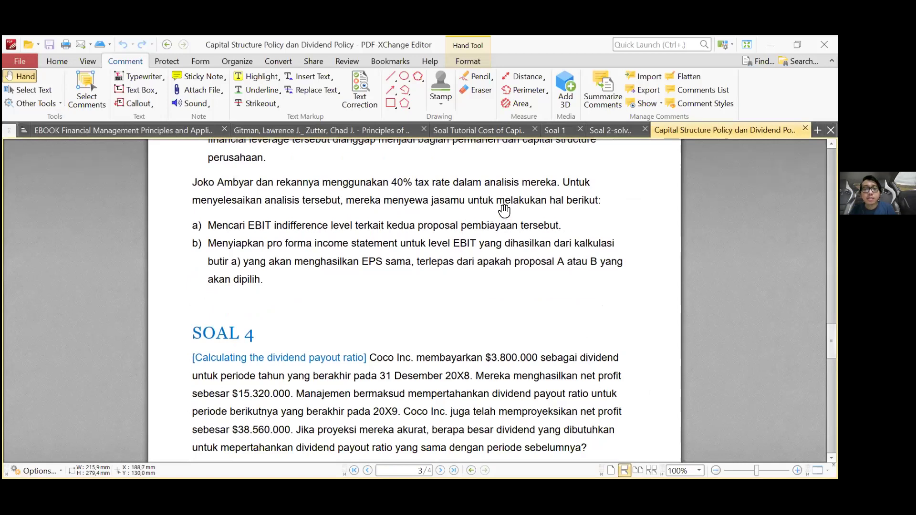
scroll(549, 207, down, 1)
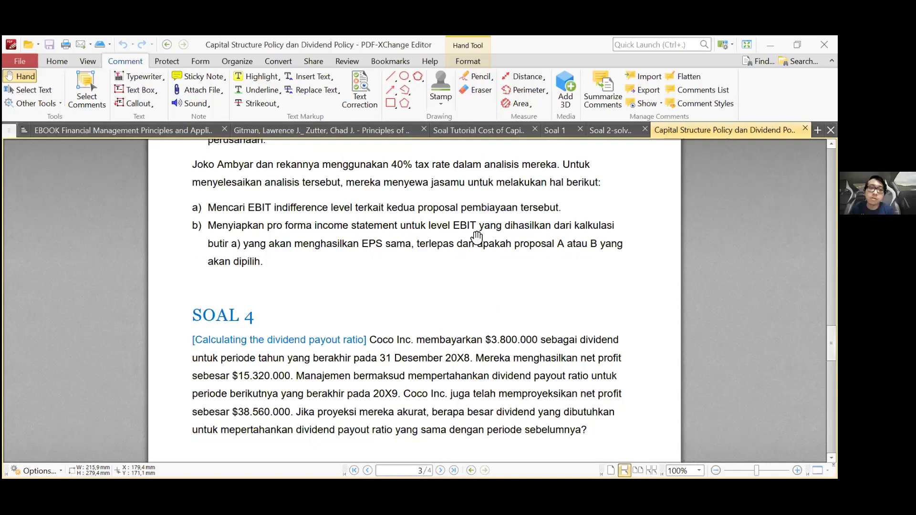
scroll(605, 229, down, 3)
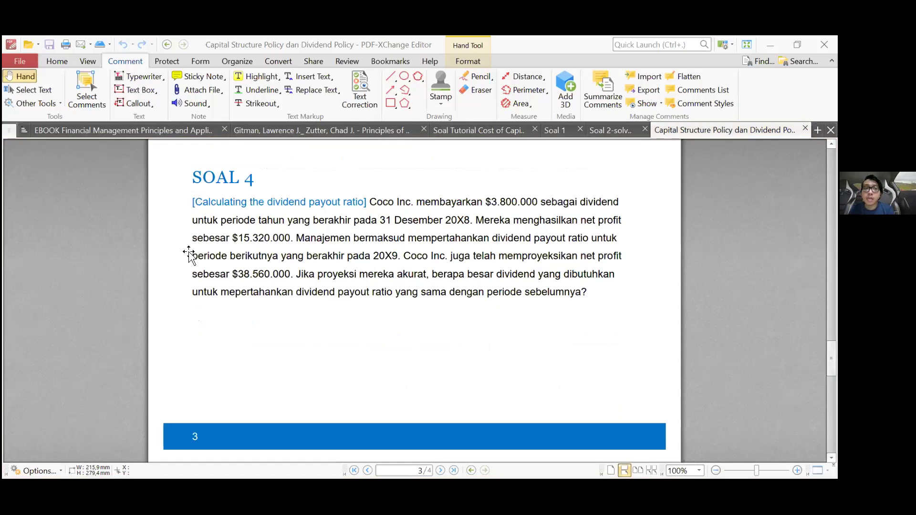
Switch to the Kunci Tentir workbook in Excel and go over the 2008 dividend and net income in C3:C4 of Sheet5.
key(alt+Tab)
key(Up)
key(Up)
key(Up)
key(Up)
key(Up)
key(Up)
key(Up)
key(Up)
key(Up)
key(Left)
key(Left)
key(Left)
key(Left)
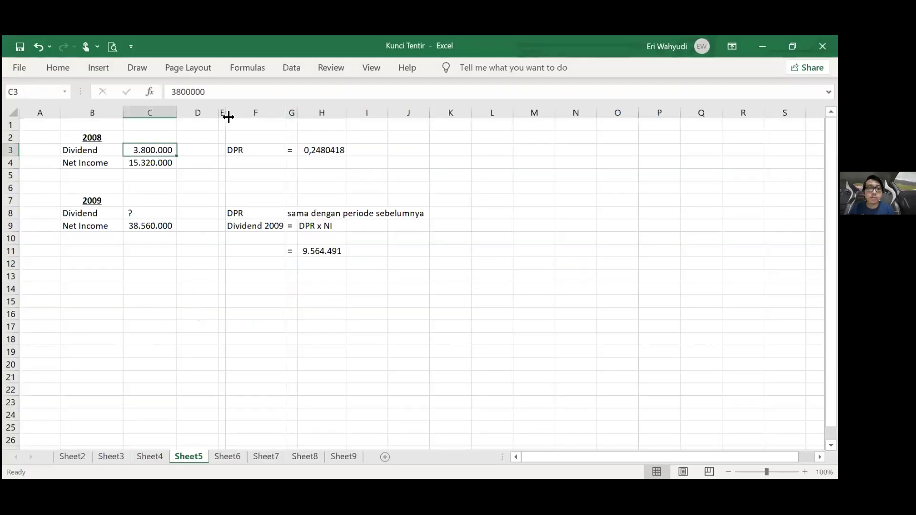
scroll(284, 244, up, 2)
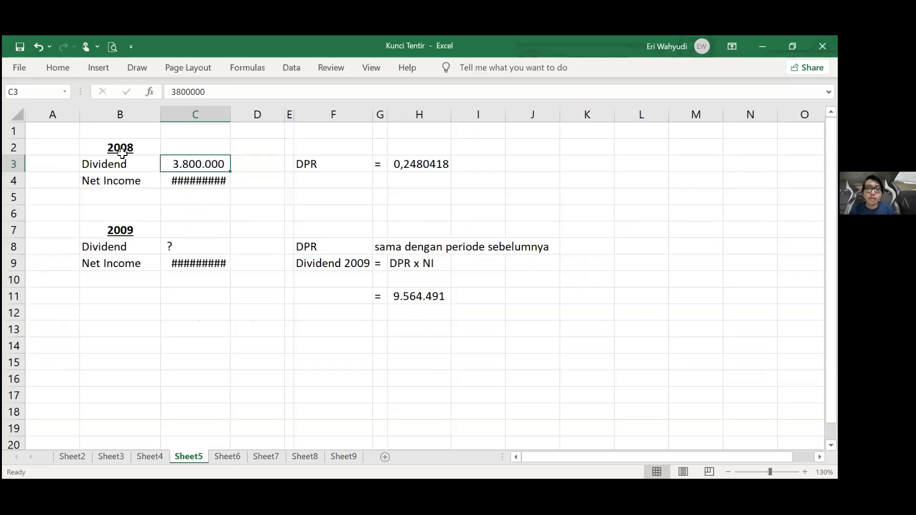
click(222, 187)
scroll(301, 170, up, 1)
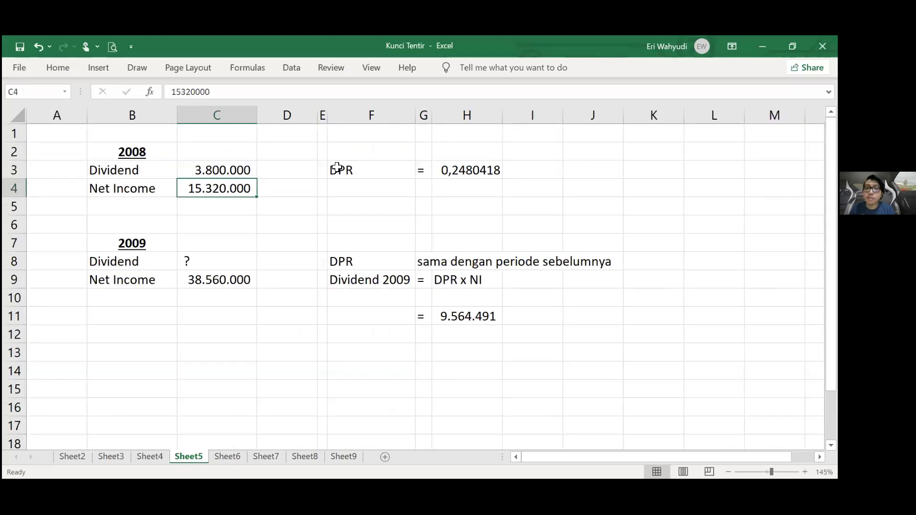
Trace the 2008 DPR calculation in F3:H3 back to the dividend in C3 and the net income in C4.
key(Up)
key(Right)
key(Right)
key(Right)
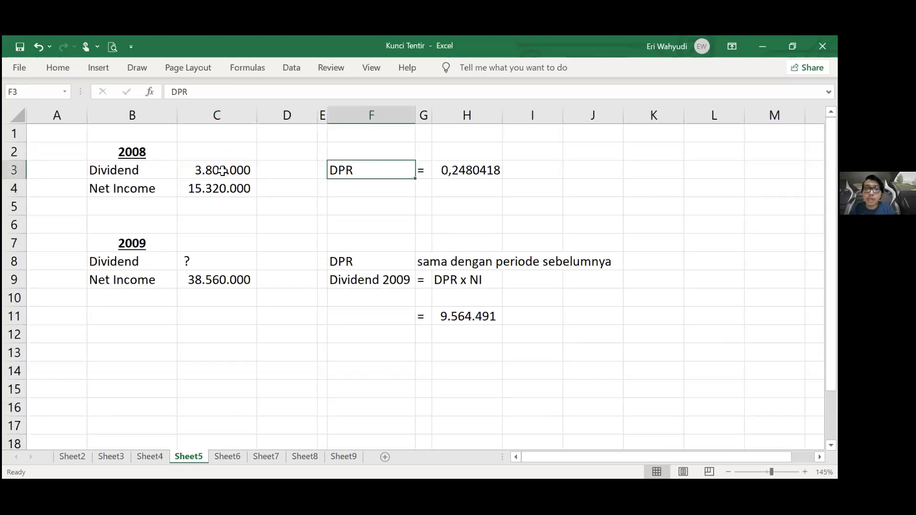
key(Left)
key(Left)
key(Left)
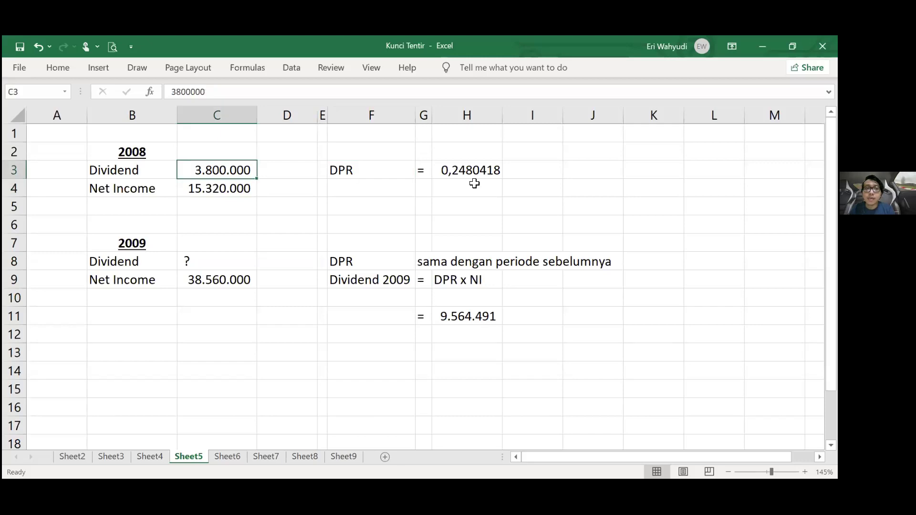
key(Down)
key(Up)
key(Right)
key(Right)
key(Right)
key(Right)
key(Right)
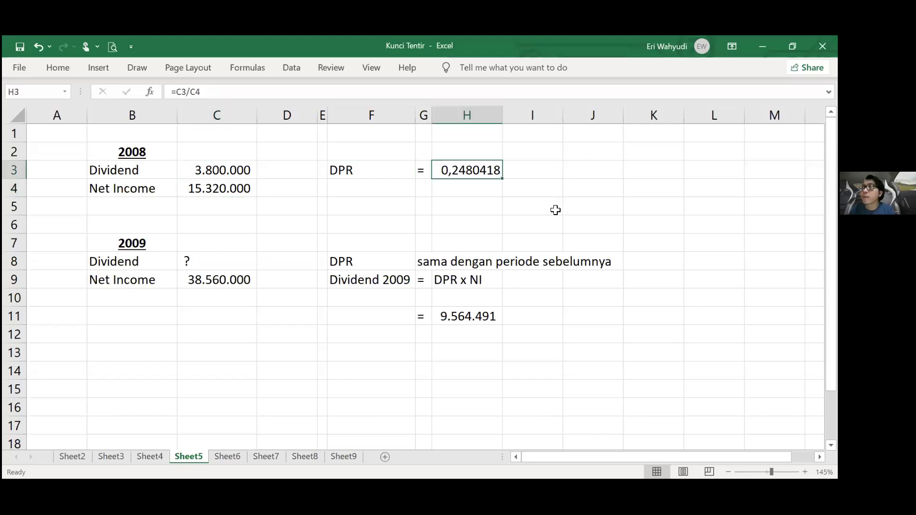
click(213, 190)
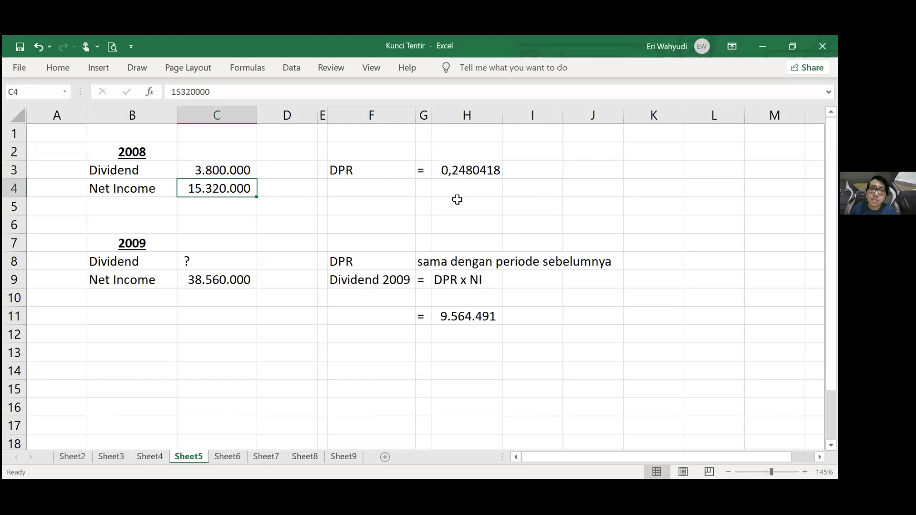
Format the 2008 DPR in H3 as a percentage with two decimal places.
click(435, 163)
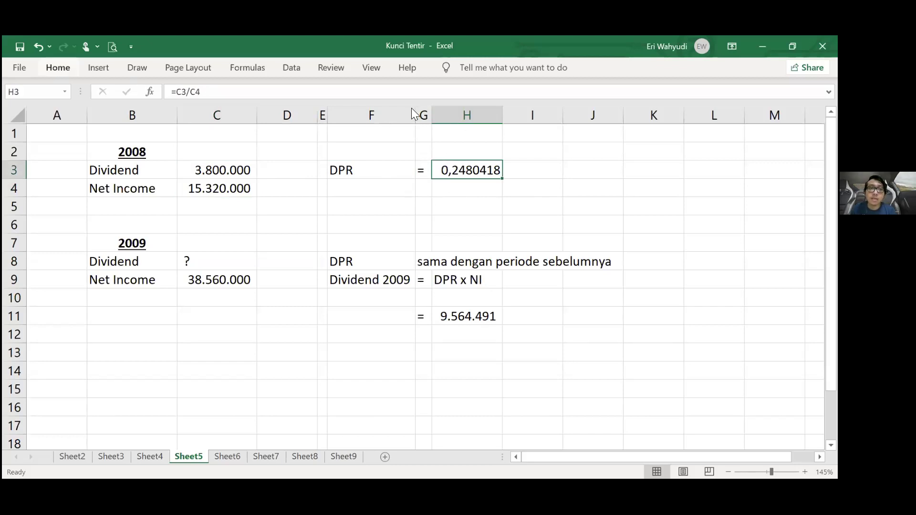
key(alt+h)
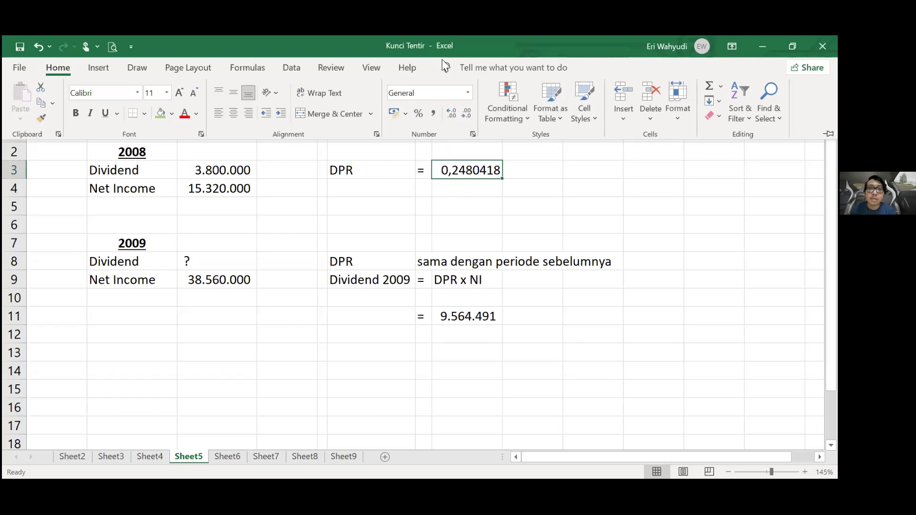
key(ctrl+shift+5)
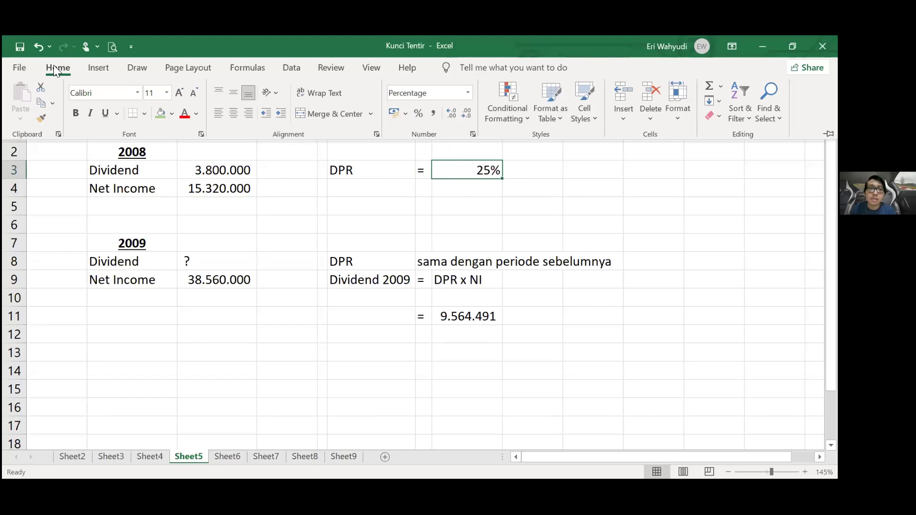
click(51, 73)
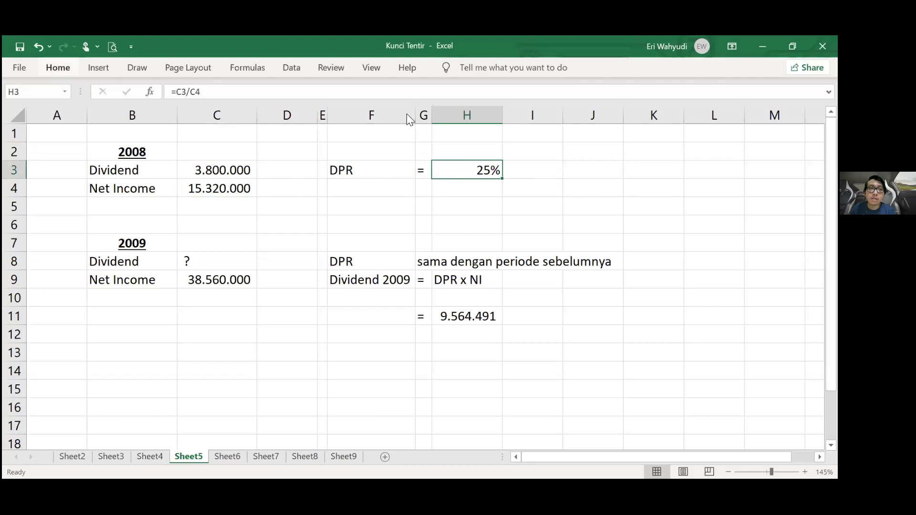
key(alt+h)
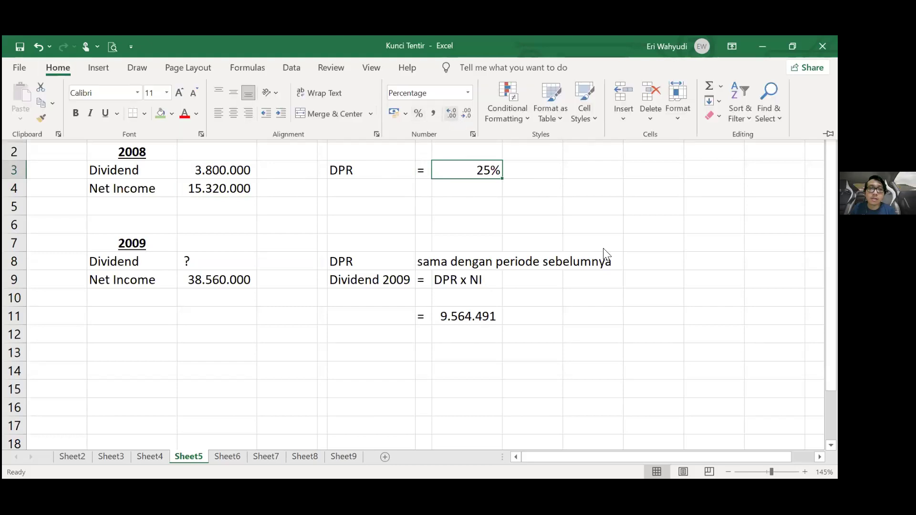
key(0)
key(alt+h)
key(0)
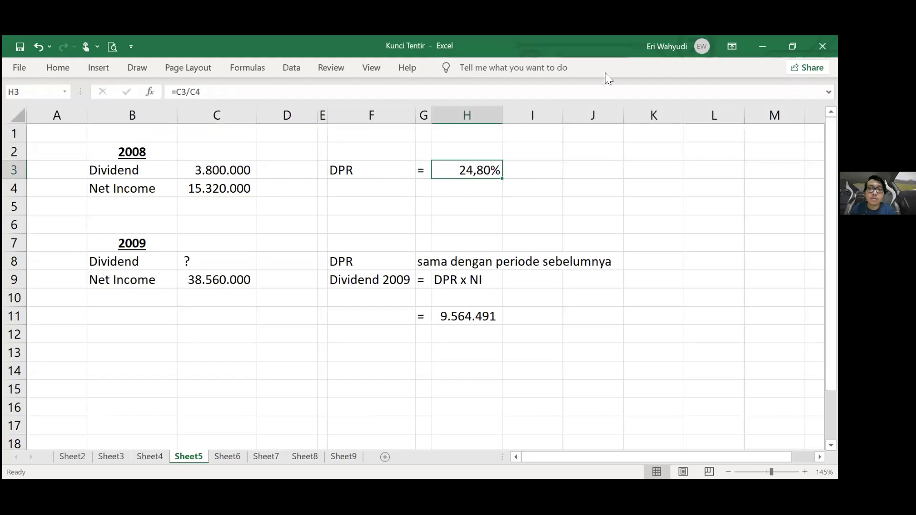
click(710, 242)
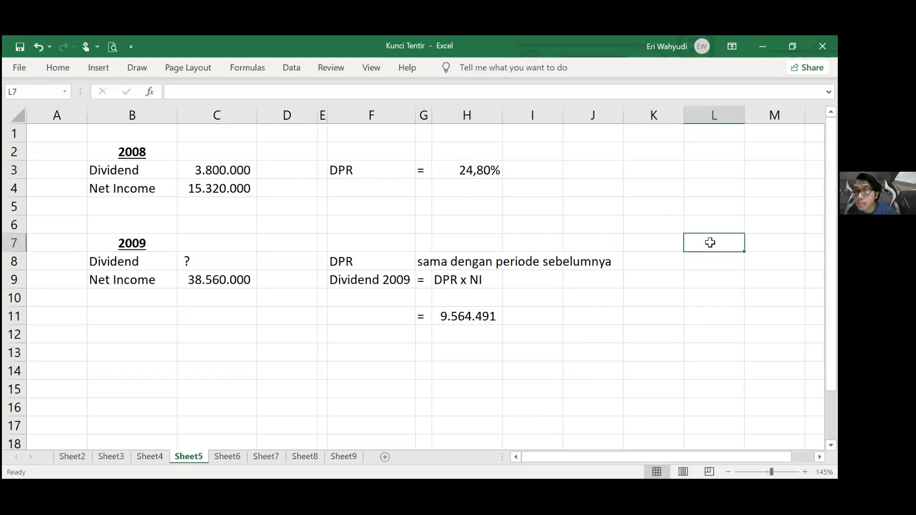
Go over the 2009 dividend calculation, from the net income in C9 and the DPR in H3 to the result in H11.
click(135, 242)
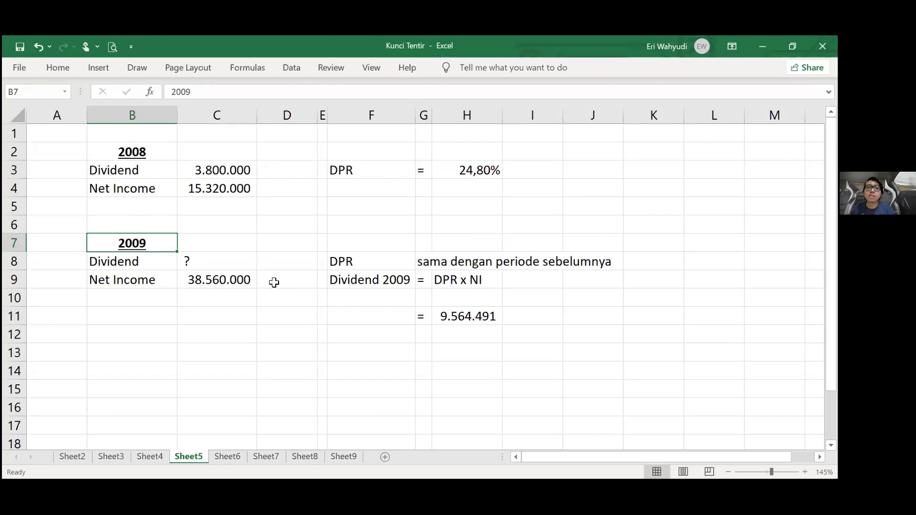
key(Down)
key(Down)
key(Right)
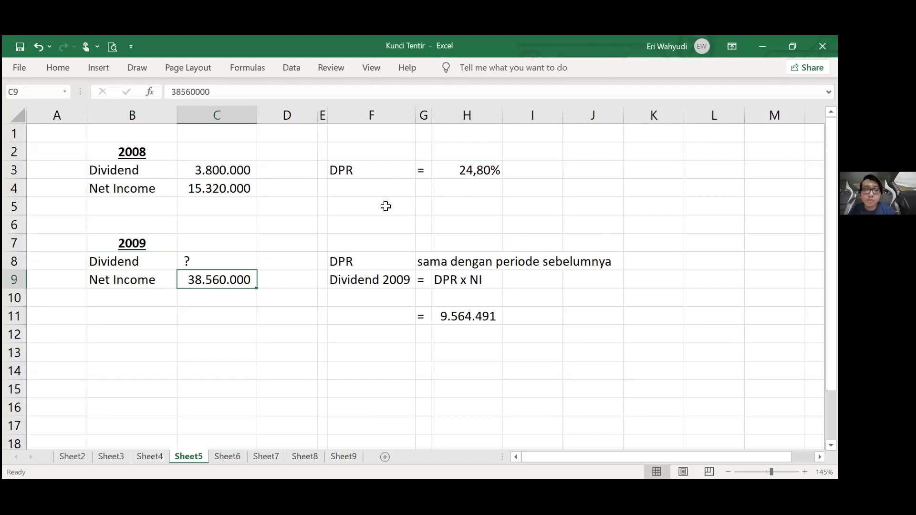
drag(358, 170, 508, 168)
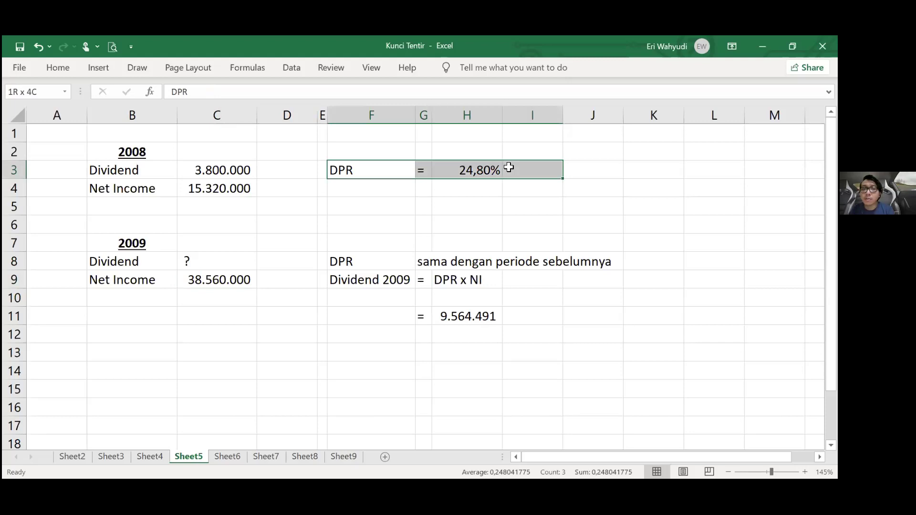
click(347, 283)
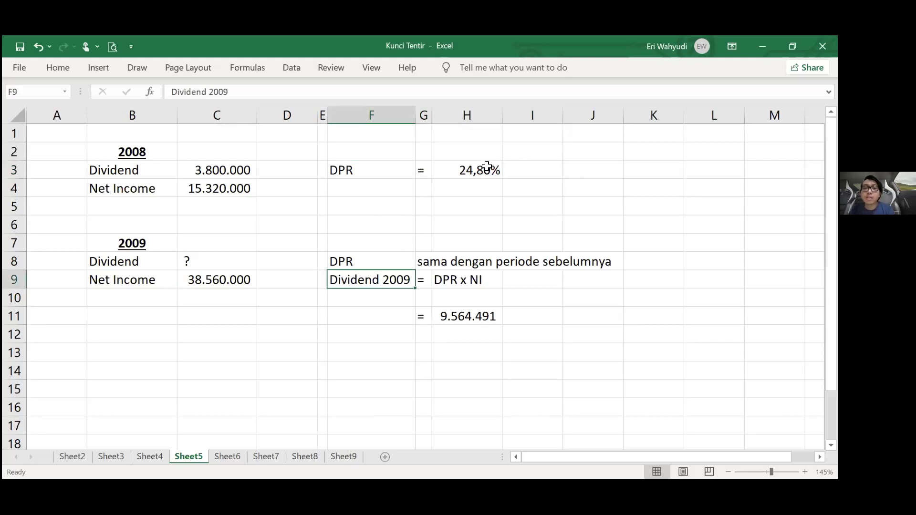
click(471, 165)
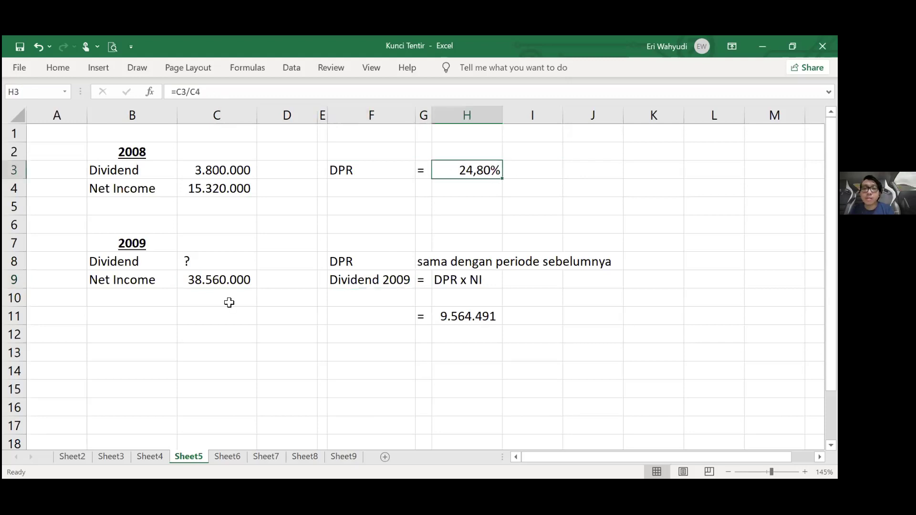
click(229, 284)
click(444, 318)
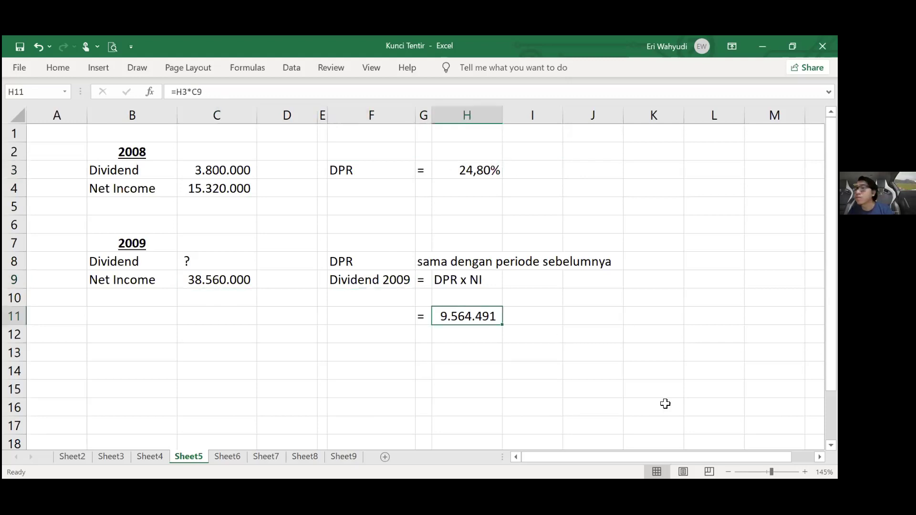
Check the 2009 payout ratio in H13 with the formula =H11/C9.
click(465, 353)
text(=)
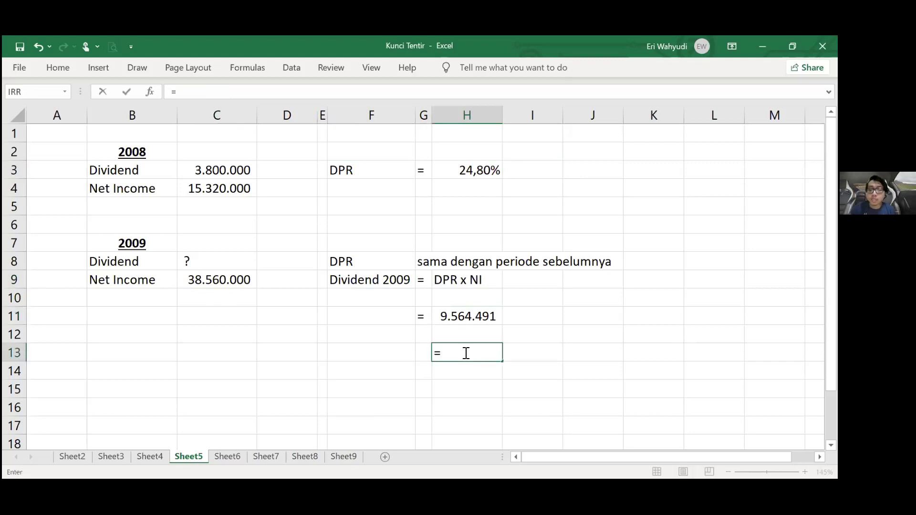
key(Up)
key(Up)
text(/)
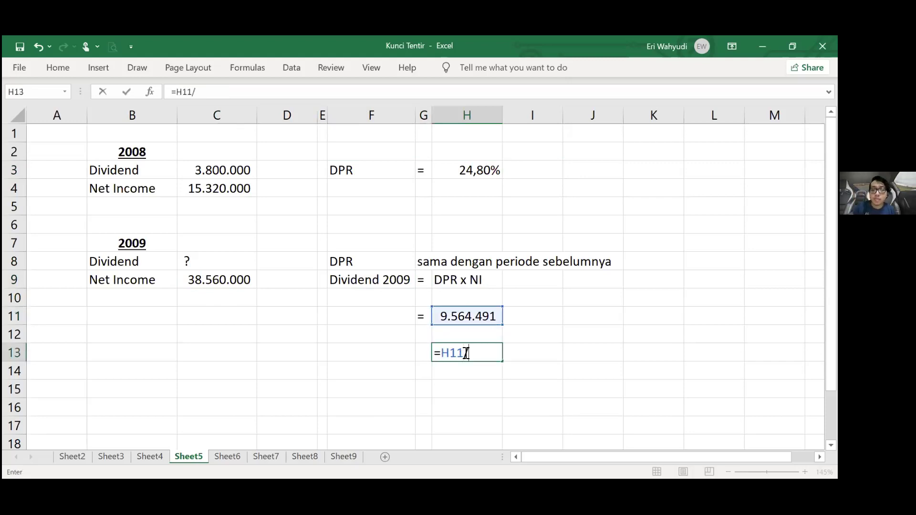
key(Left)
key(Left)
key(Left)
key(Left)
key(Left)
key(Up)
key(Up)
key(Up)
key(Up)
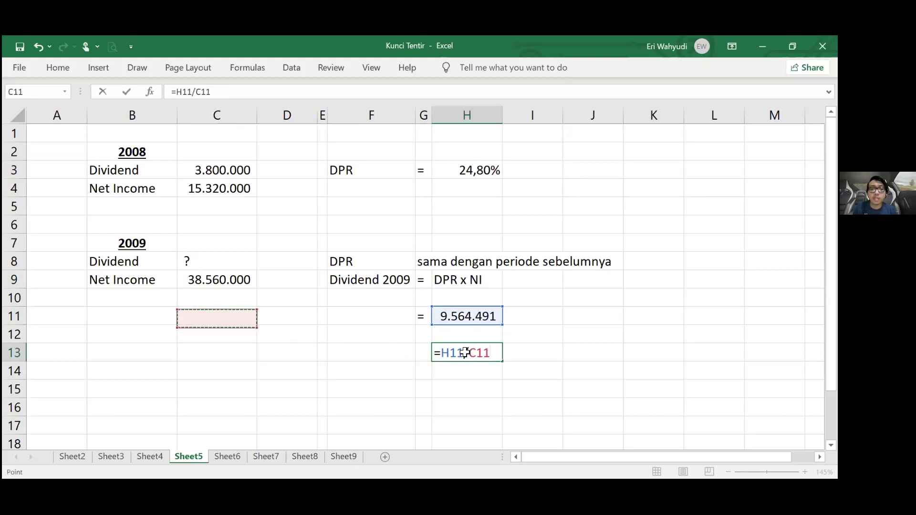
key(Return)
click(469, 344)
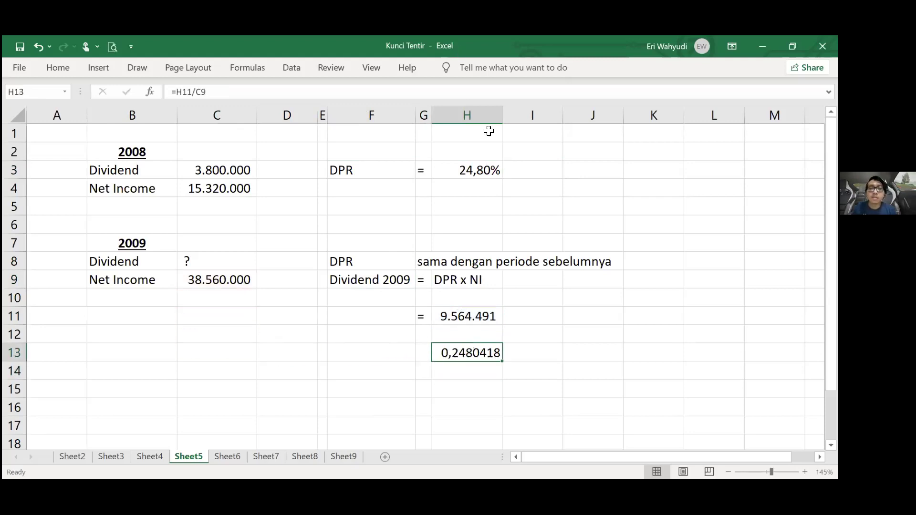
Compare the payout ratios in H3 and H13, and switch to PDF-XChange Editor for the SOAL 5 question.
click(485, 167)
ctrl+click(477, 352)
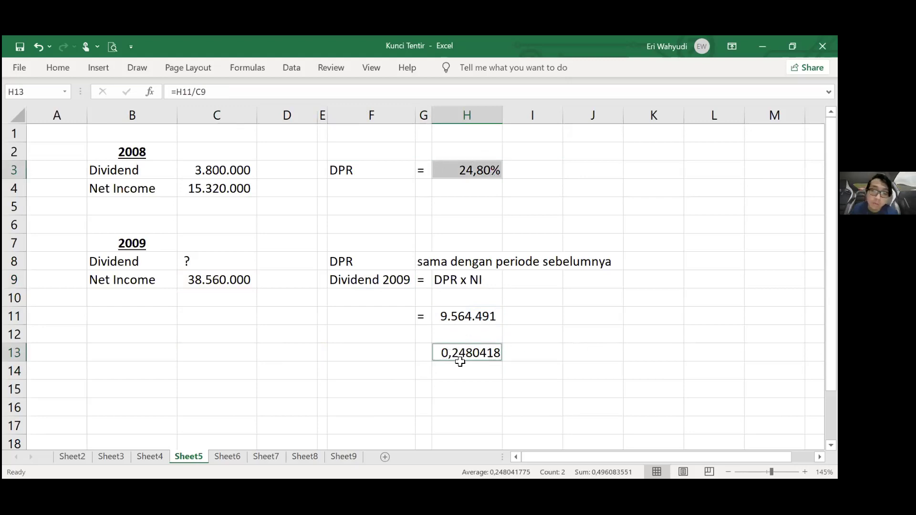
click(673, 222)
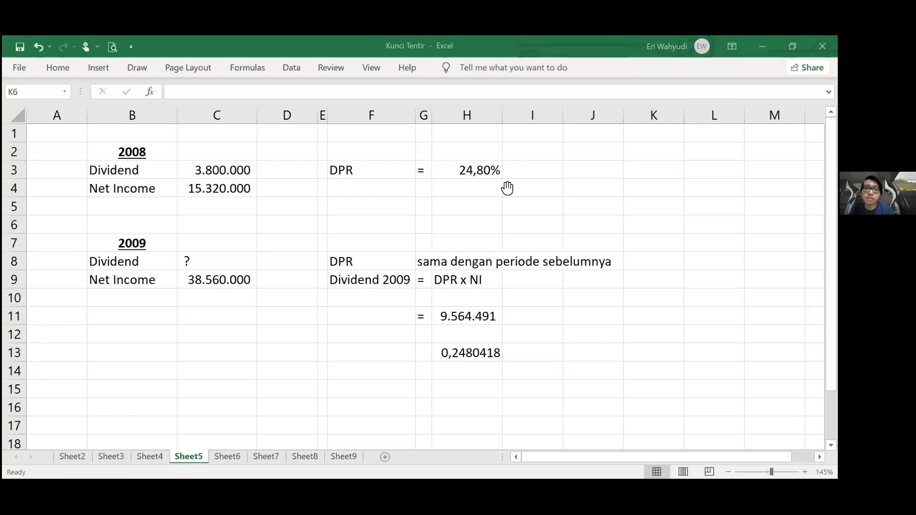
key(alt+Tab)
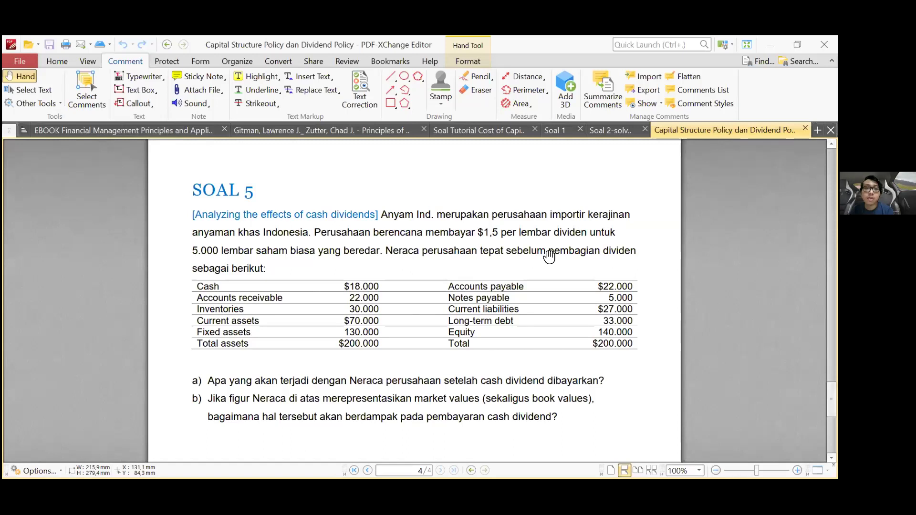
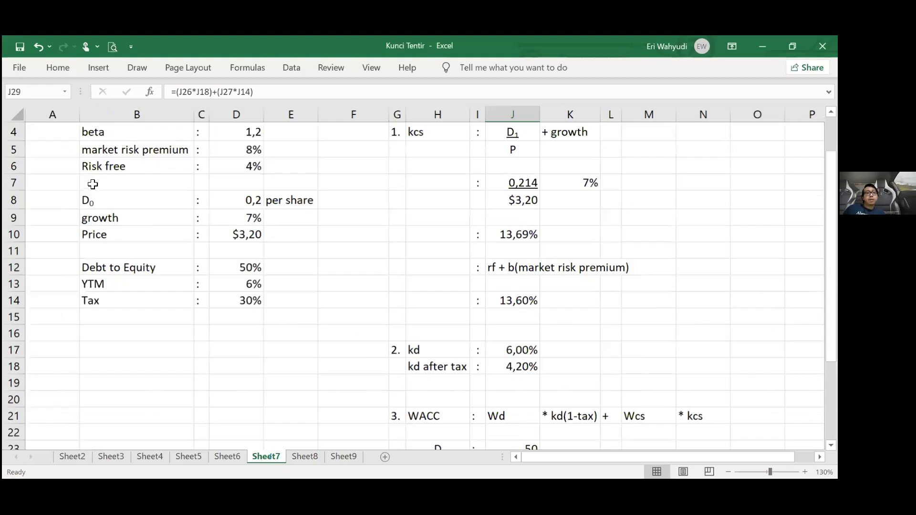
Go over PT. Melodrama's beta in D4, market risk premium in D5 and risk-free rate in row 6.
click(167, 184)
key(Tab)
key(Tab)
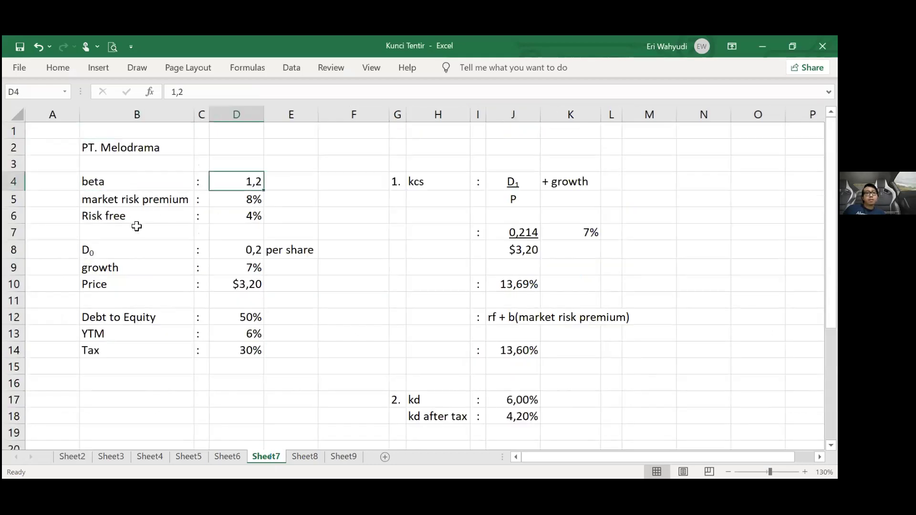
key(Return)
key(Tab)
key(Tab)
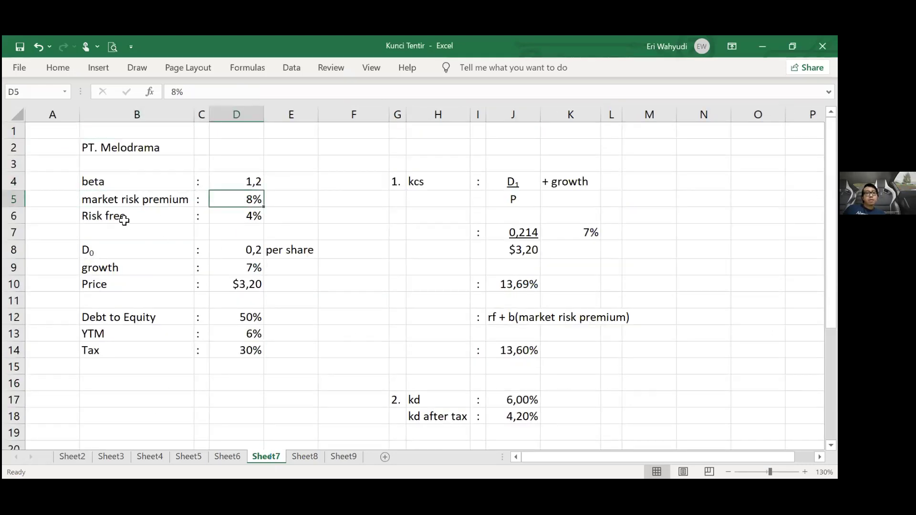
click(245, 211)
Go over the dividend data in rows 8 to 10: D0 per share, growth and the share price in D10.
click(93, 252)
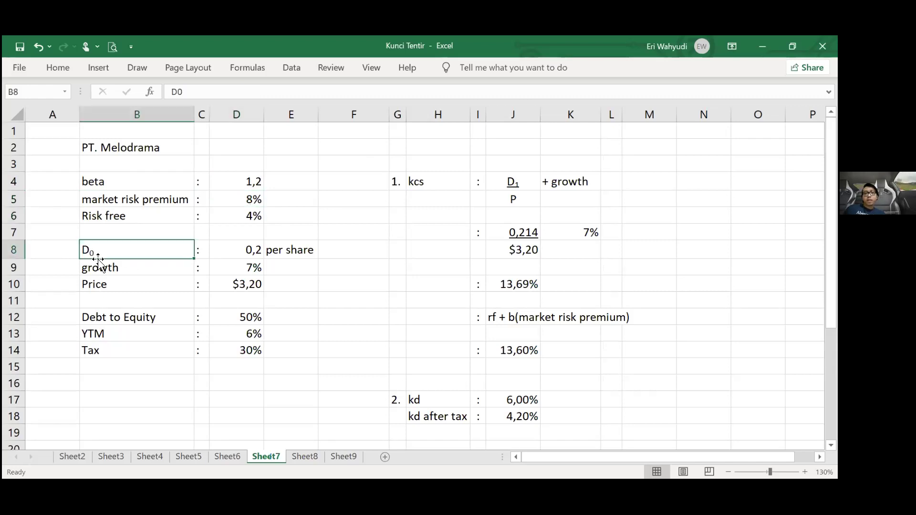
click(227, 253)
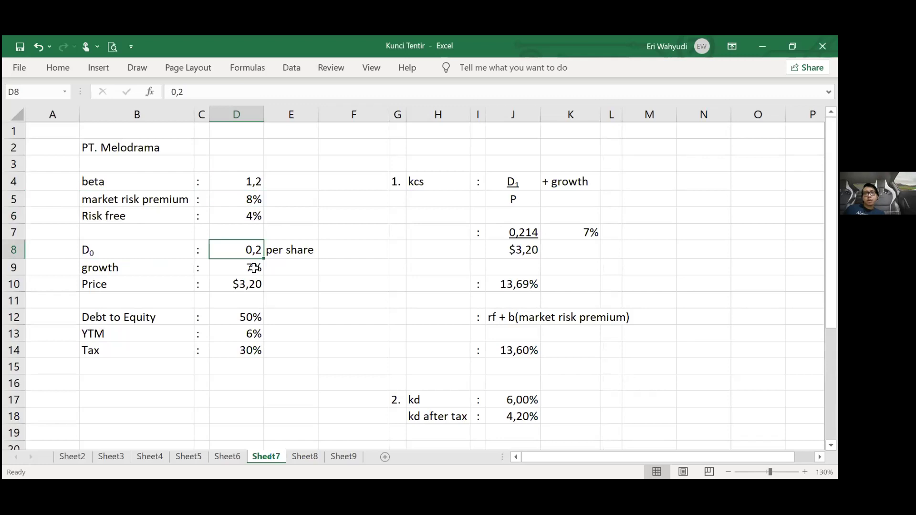
key(Tab)
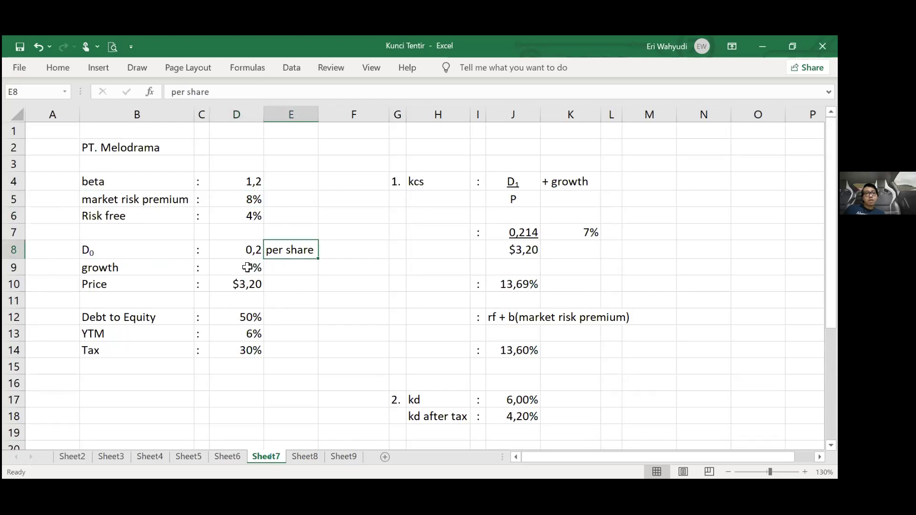
key(Return)
click(123, 290)
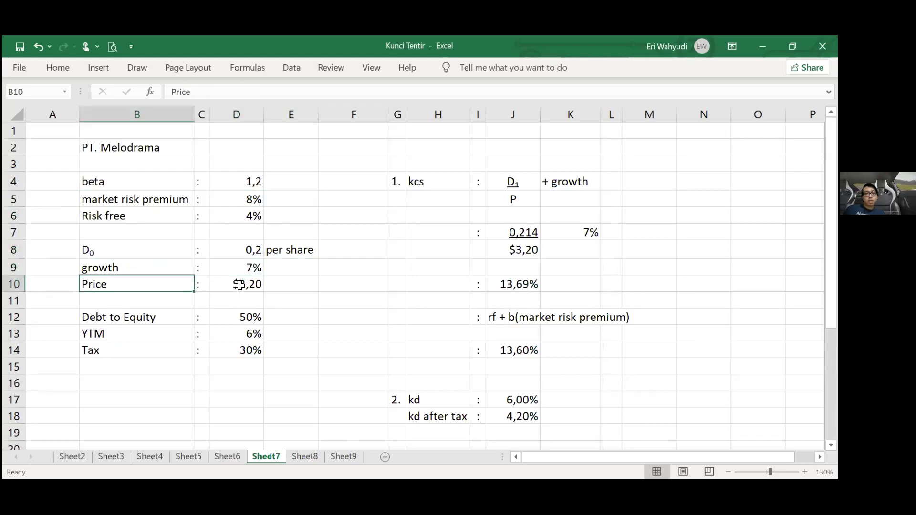
click(239, 285)
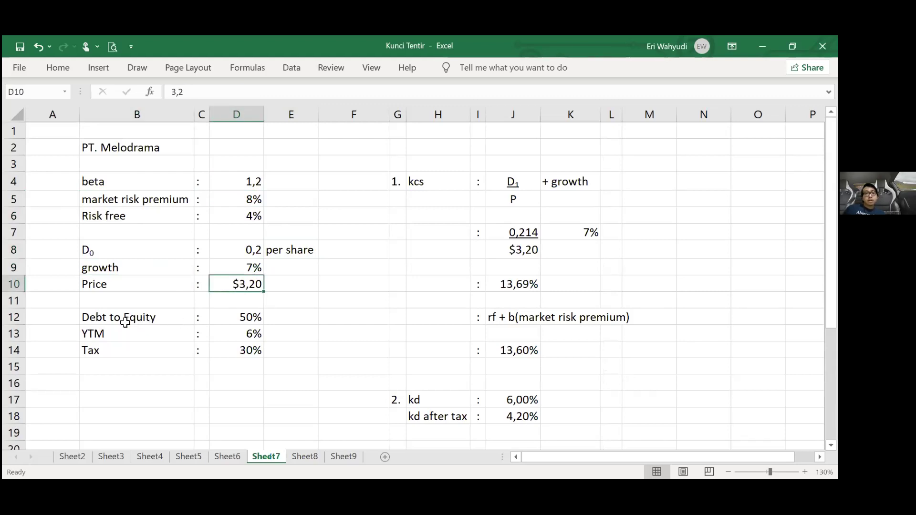
Go over the debt to equity, YTM and tax in rows 12 to 14, and highlight all given values in D4:D14.
click(159, 329)
key(Tab)
key(Tab)
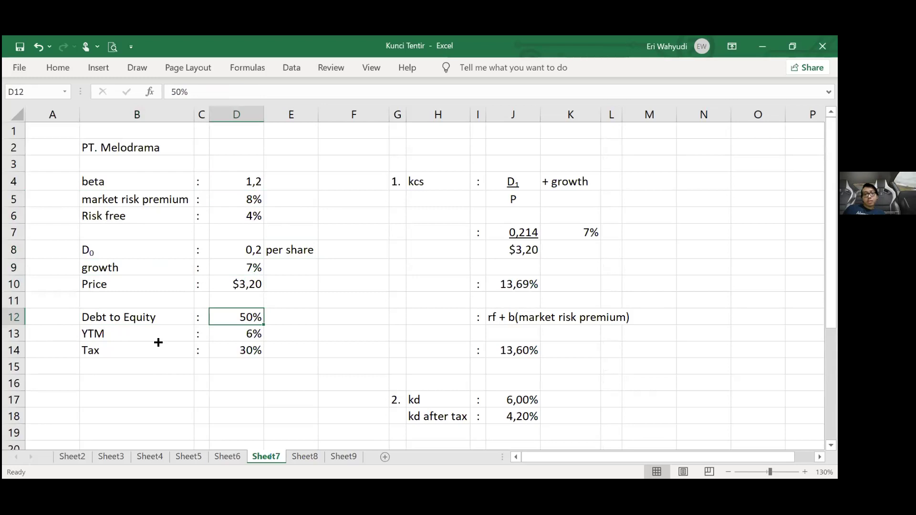
key(Return)
key(Return)
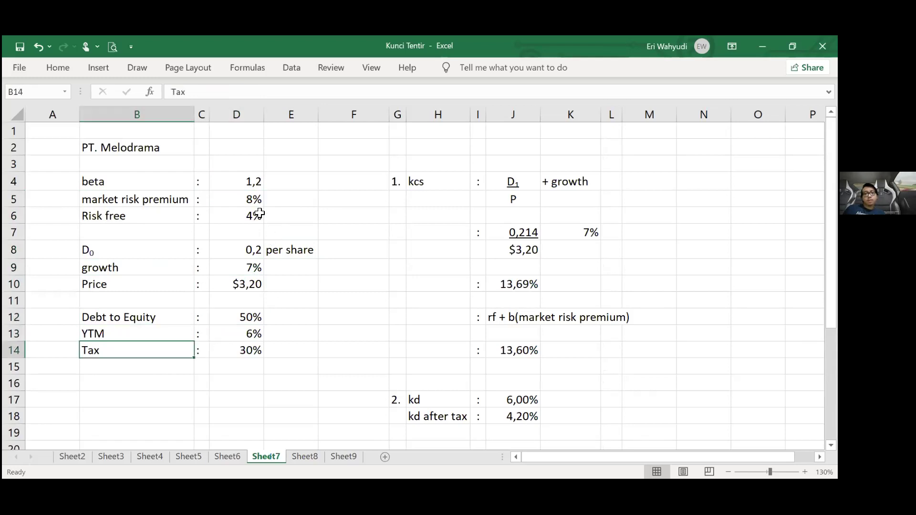
drag(241, 181, 231, 355)
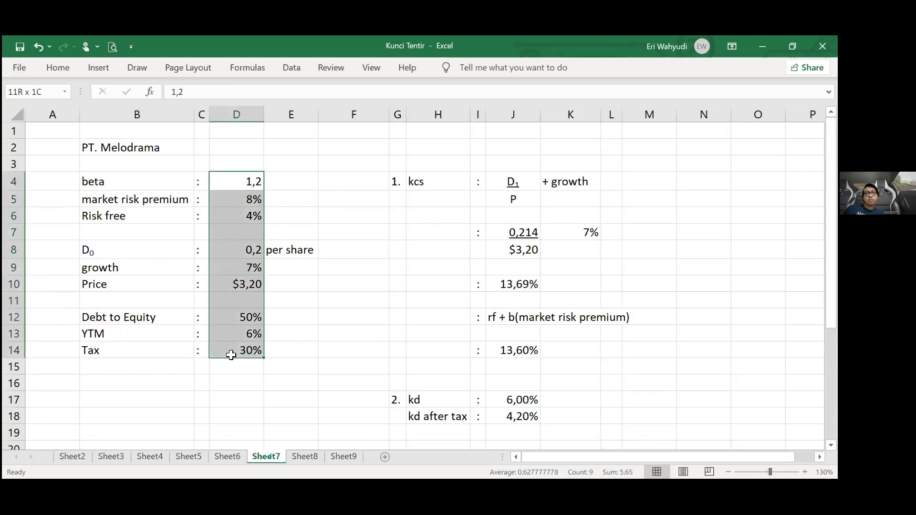
click(311, 364)
Examine the kcs label in H4, the dividend growth formula in J4:K5 and the risk premium formula in row 12.
click(428, 185)
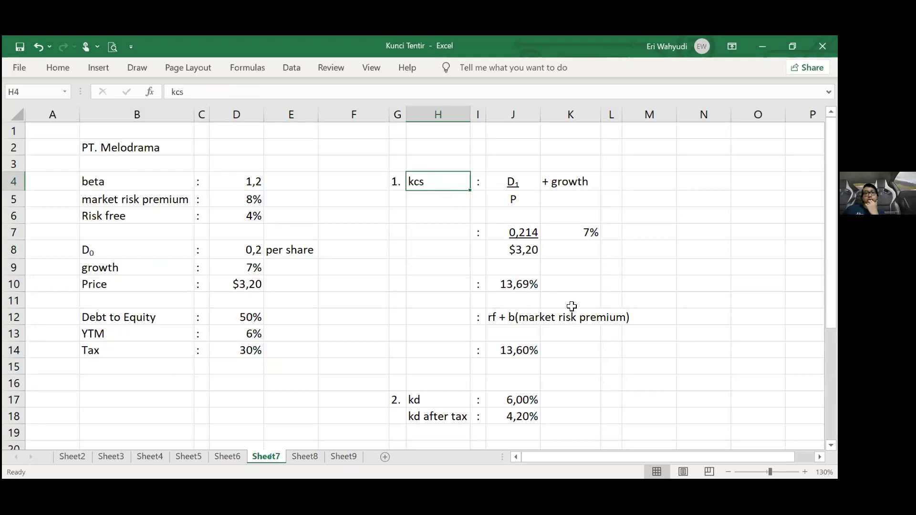
key(ctrl+z)
key(ctrl+v)
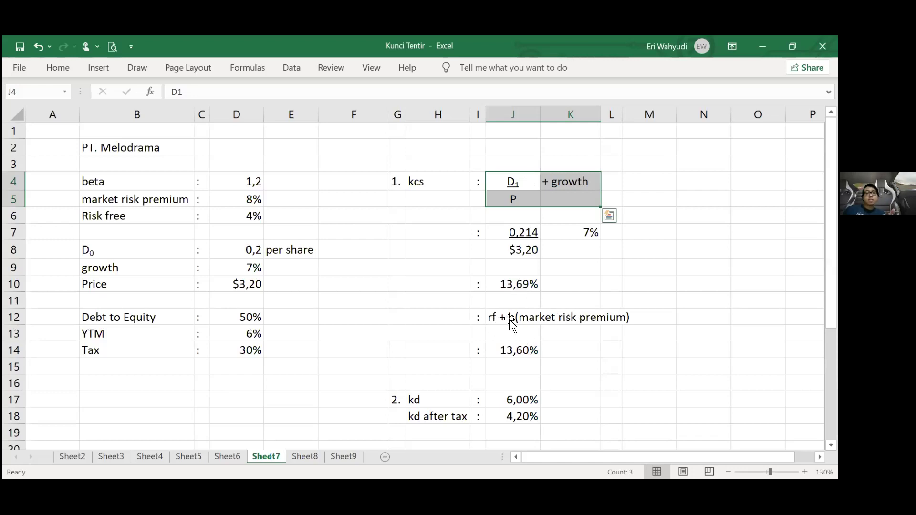
click(570, 334)
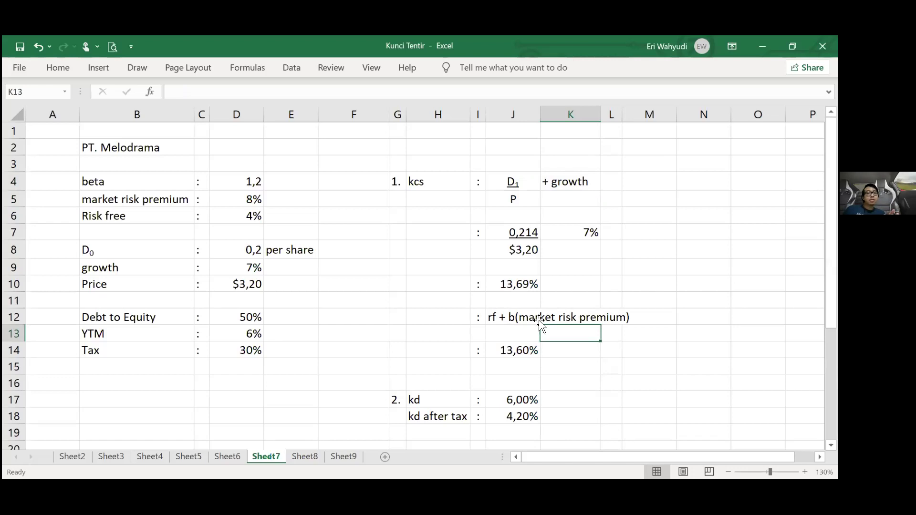
Highlight the given data in B4:E10 and single out the beta in D4.
click(93, 184)
key(ctrl+a)
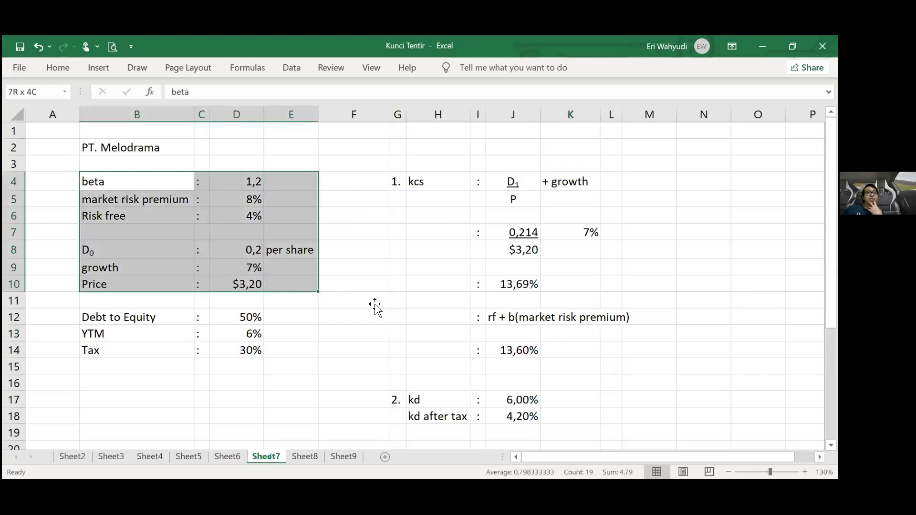
click(244, 179)
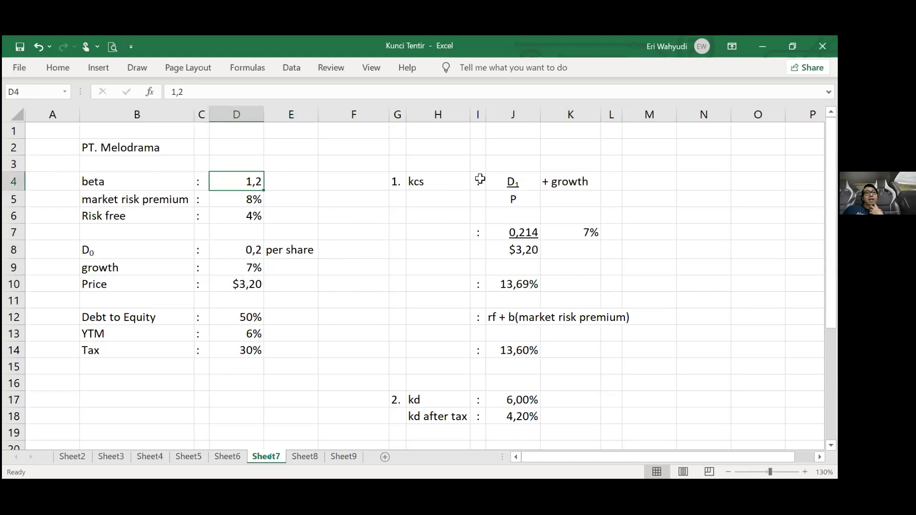
Highlight the dividend growth calculation of kcs in I4:L8 and compare it with the risk premium formula in row 12.
key(ctrl+Right)
key(shift+Right)
key(shift+Right)
key(shift+Right)
key(shift+Down)
key(shift+Down)
key(shift+Down)
key(shift+Down)
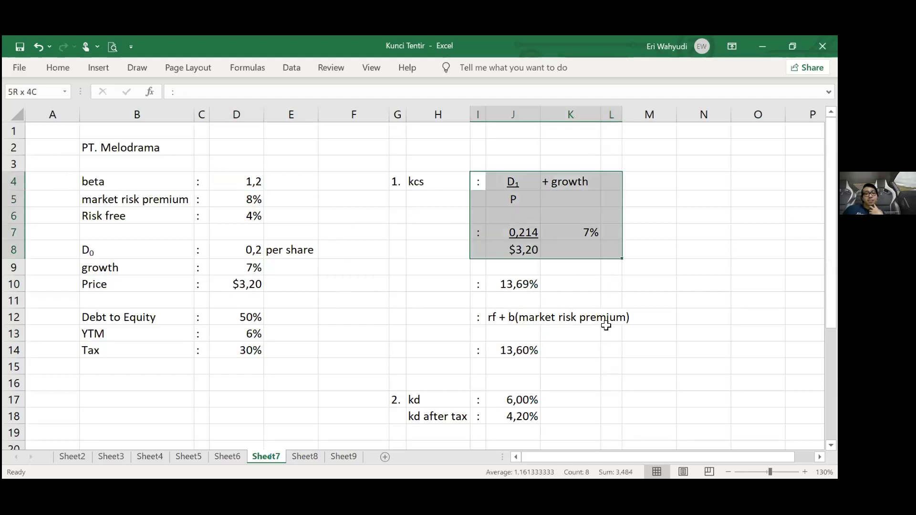
key(ctrl+v)
click(611, 333)
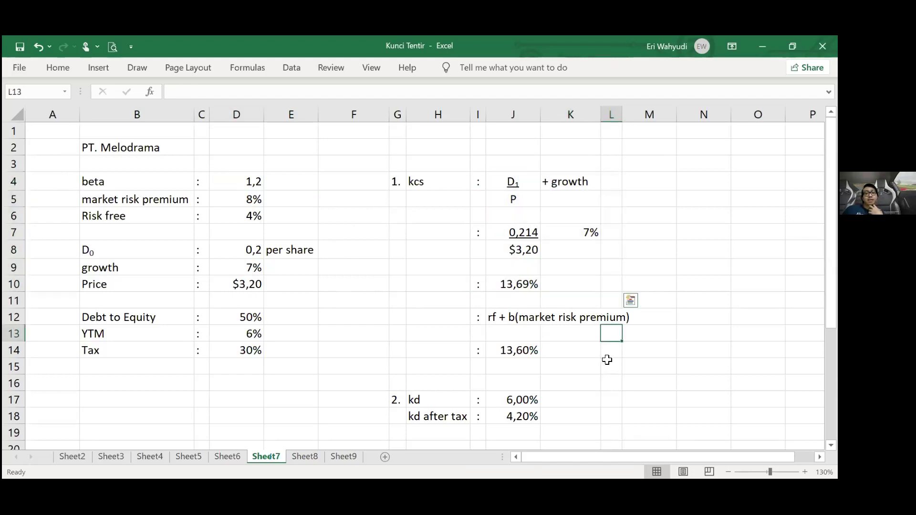
Try displaying the dividend-growth kcs result in J10 with one decimal place, and restore its two decimals.
key(ctrl+v)
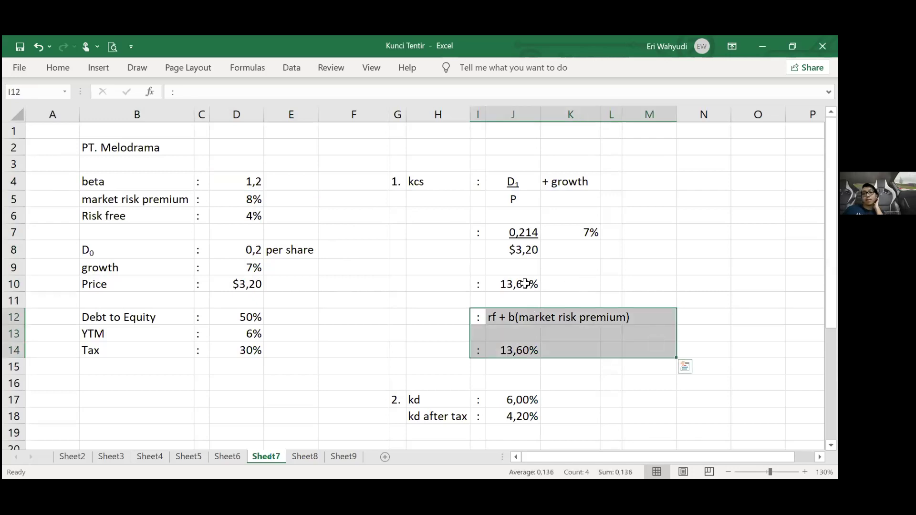
key(Up)
key(Up)
key(Right)
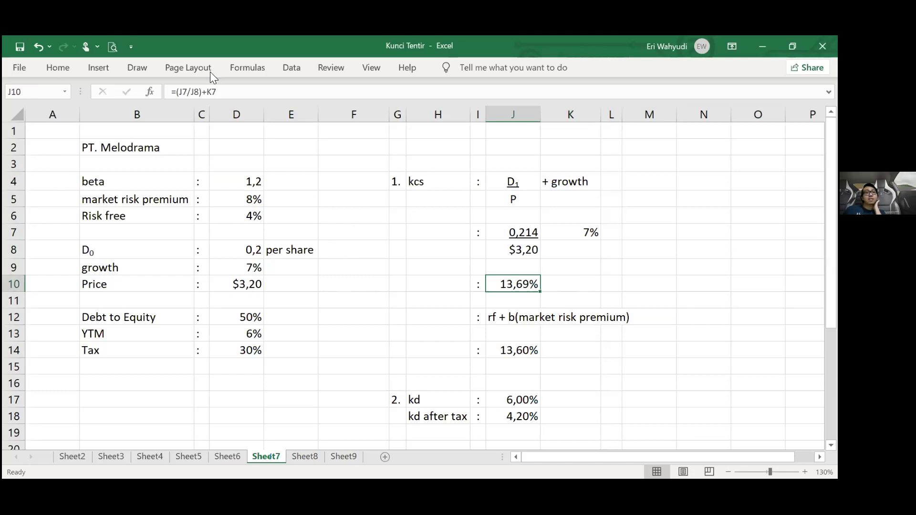
key(alt+h)
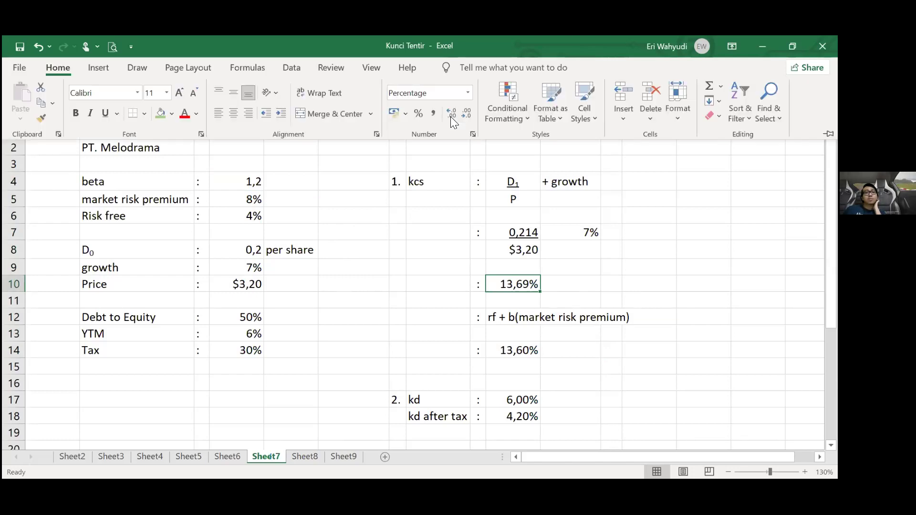
click(468, 116)
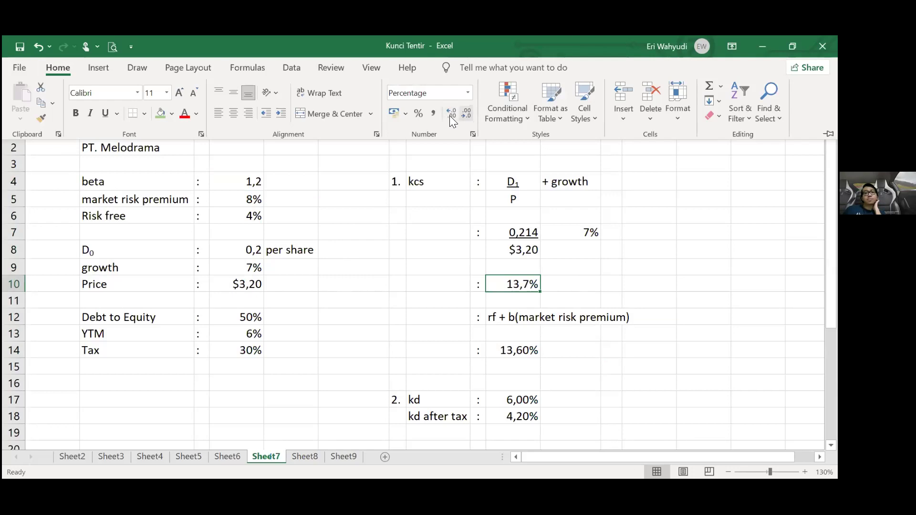
click(451, 115)
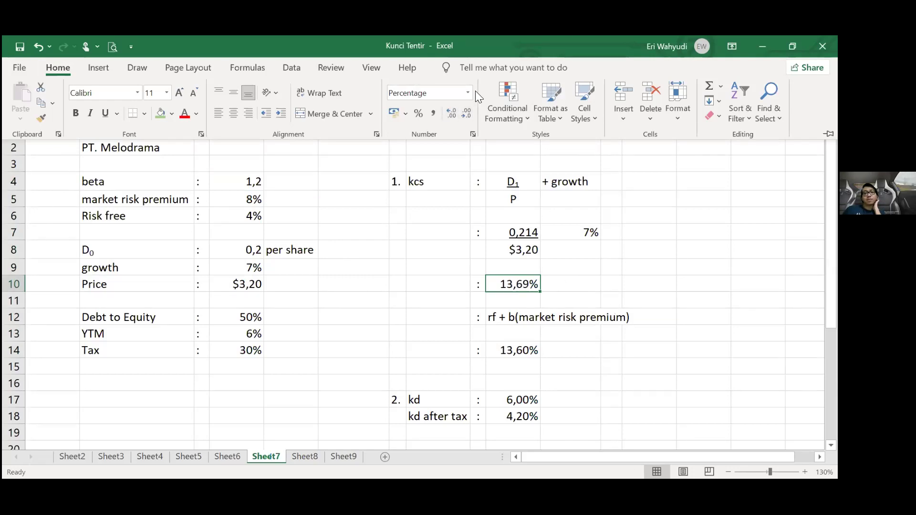
key(ctrl+F1)
key(Up)
key(Right)
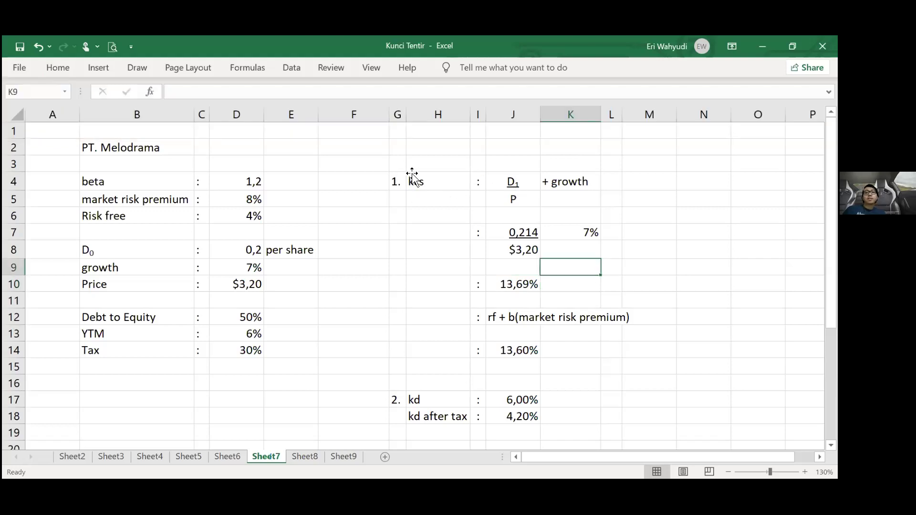
Examine the kcs dividend-growth calculation, tracing D1 in J7, the price and the J10 result back to the D0, growth and Price inputs.
click(417, 175)
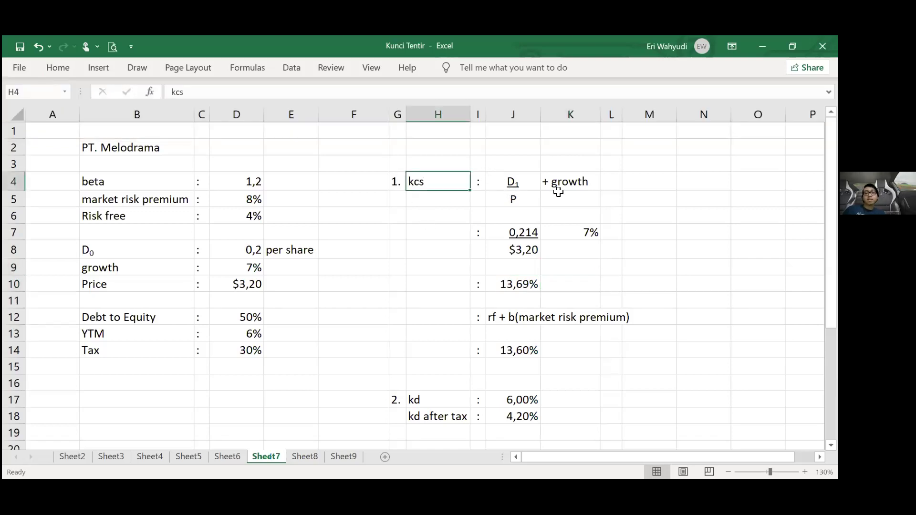
key(Right)
key(Right)
key(Right)
click(524, 232)
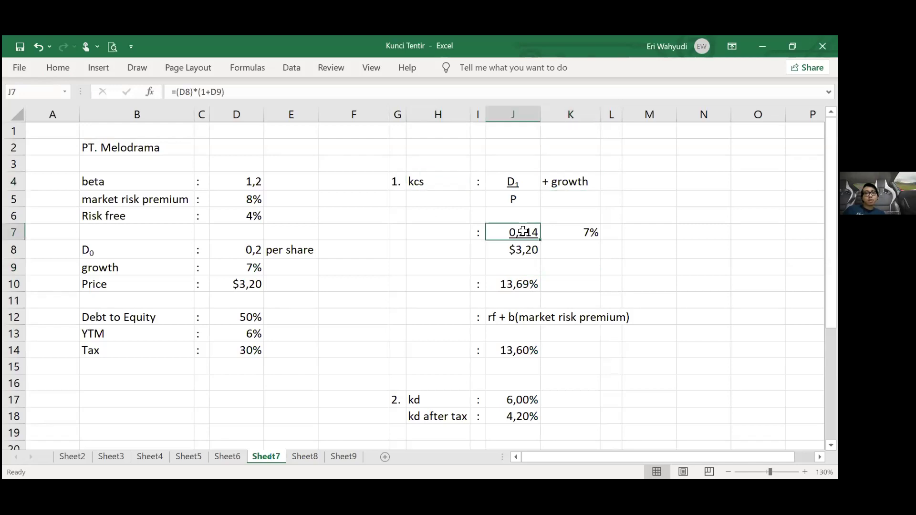
click(130, 246)
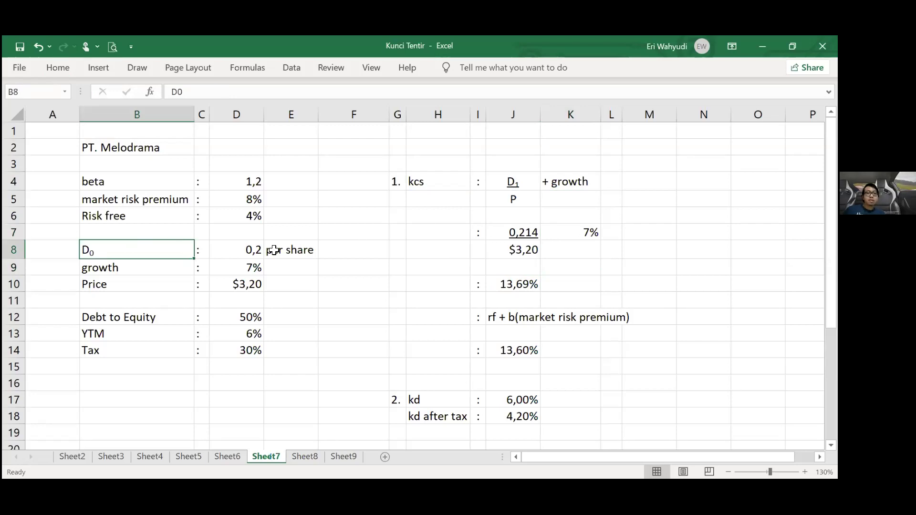
key(Right)
key(Right)
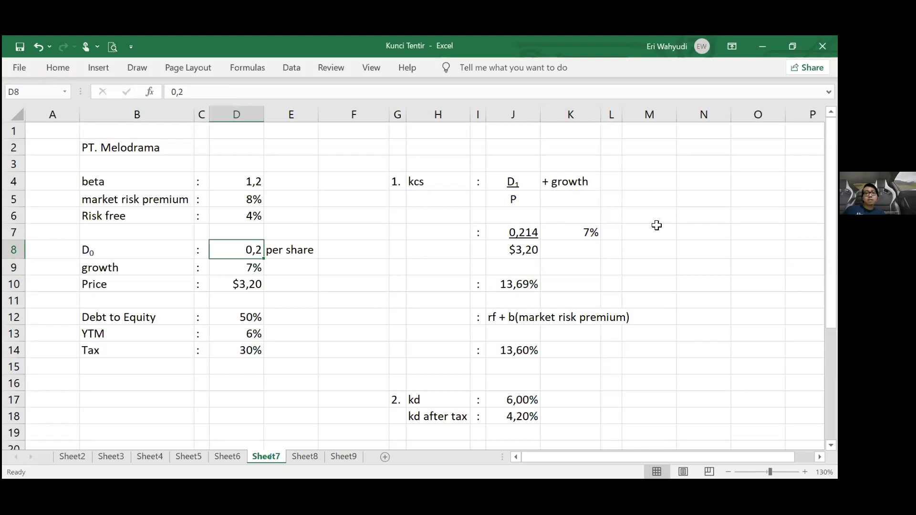
key(Up)
key(Right)
key(Right)
key(Right)
key(Right)
key(Right)
key(Right)
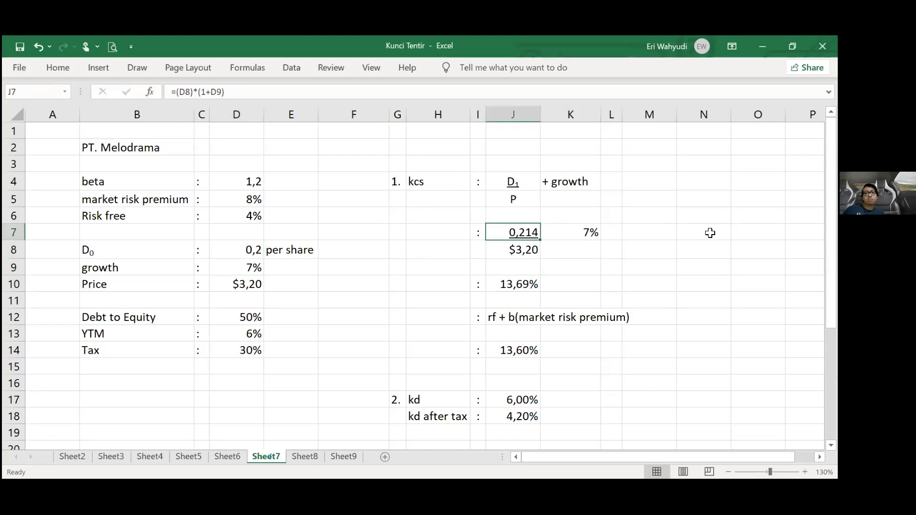
click(709, 232)
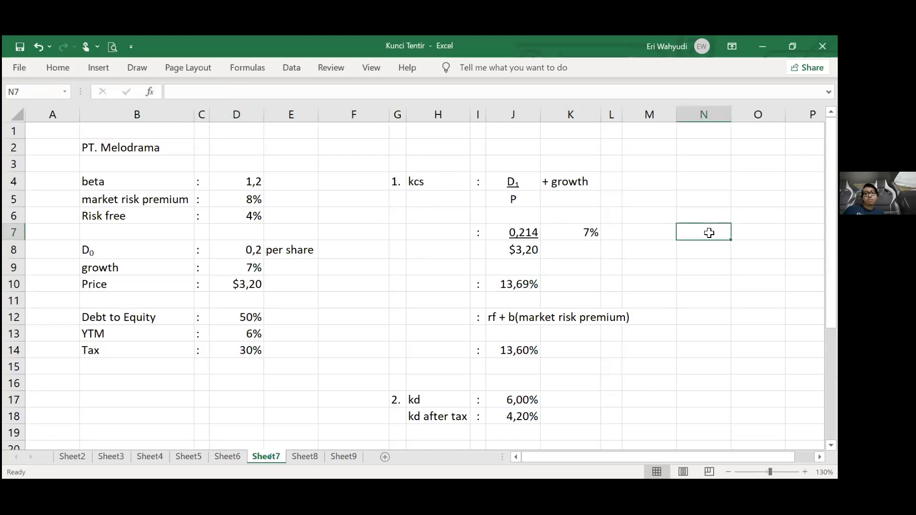
click(522, 231)
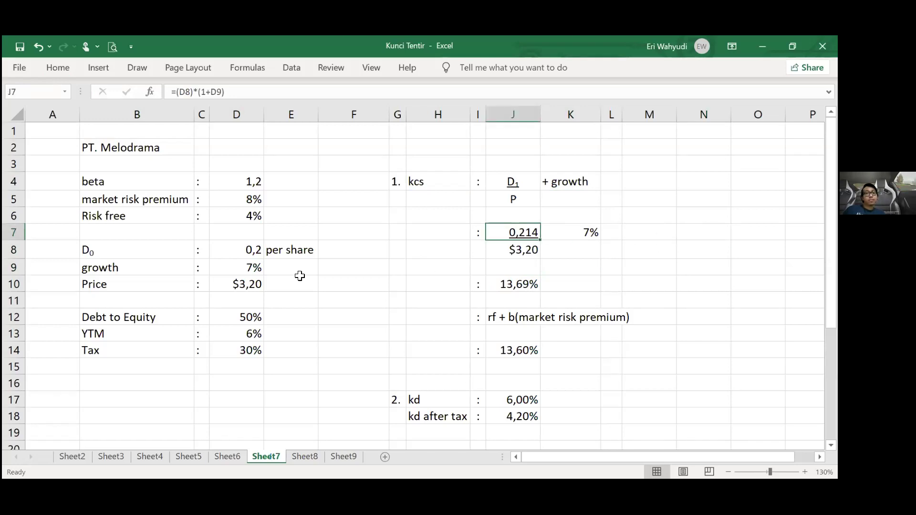
click(496, 244)
key(ctrl+bracketleft)
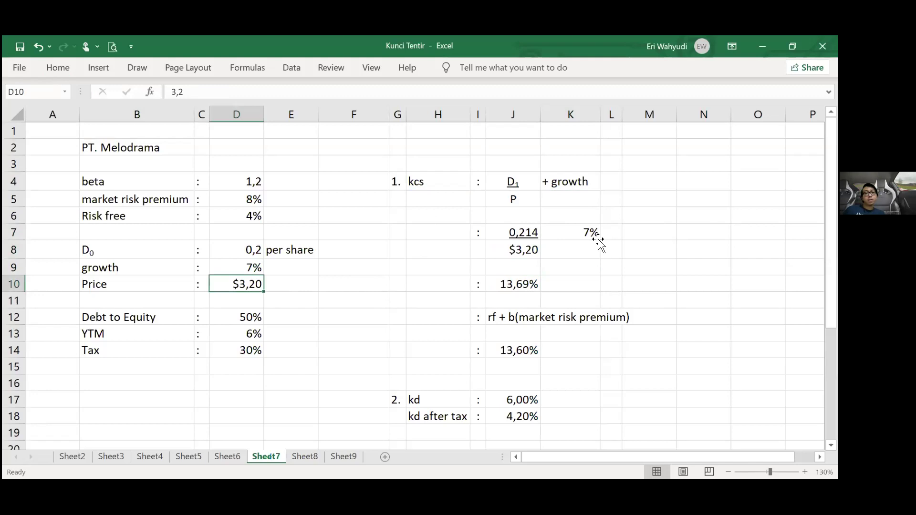
key(ctrl+z)
key(ctrl+z)
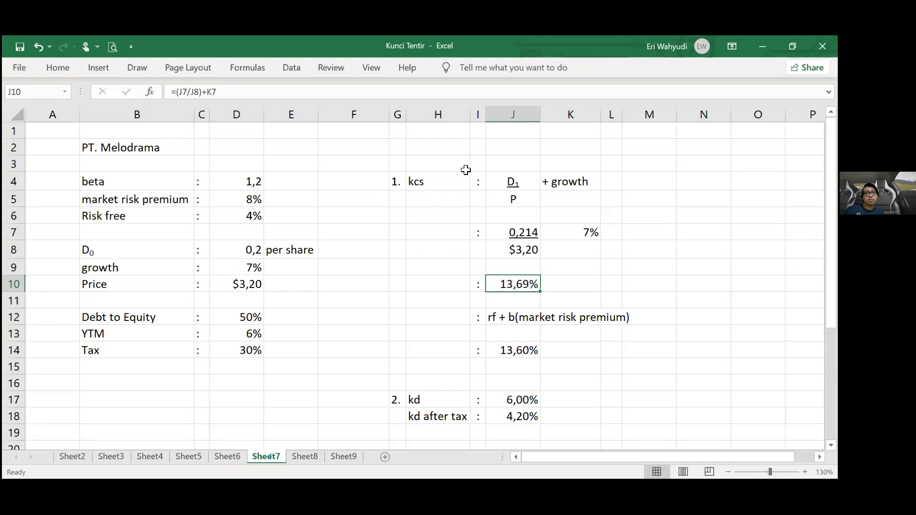
Replace the D1 formula in J7 with the rounded value 0,21.
click(526, 232)
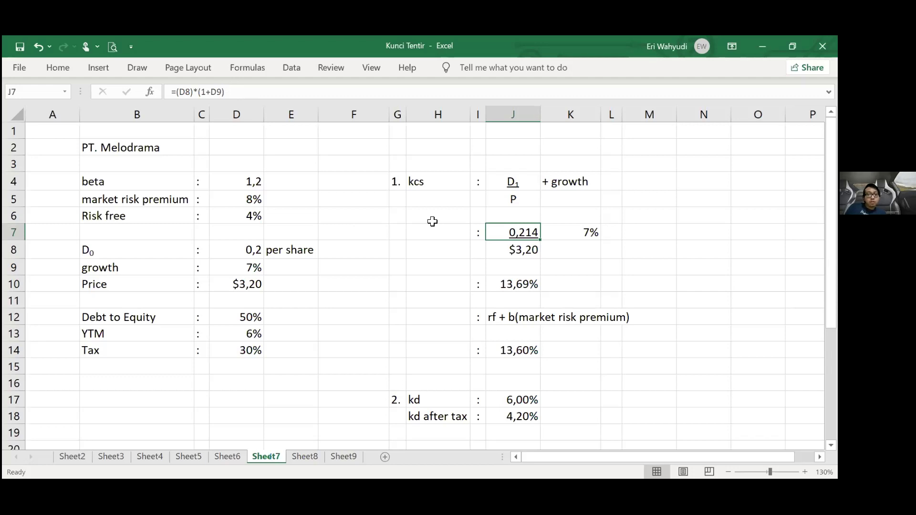
text(0,21)
key(Return)
key(Up)
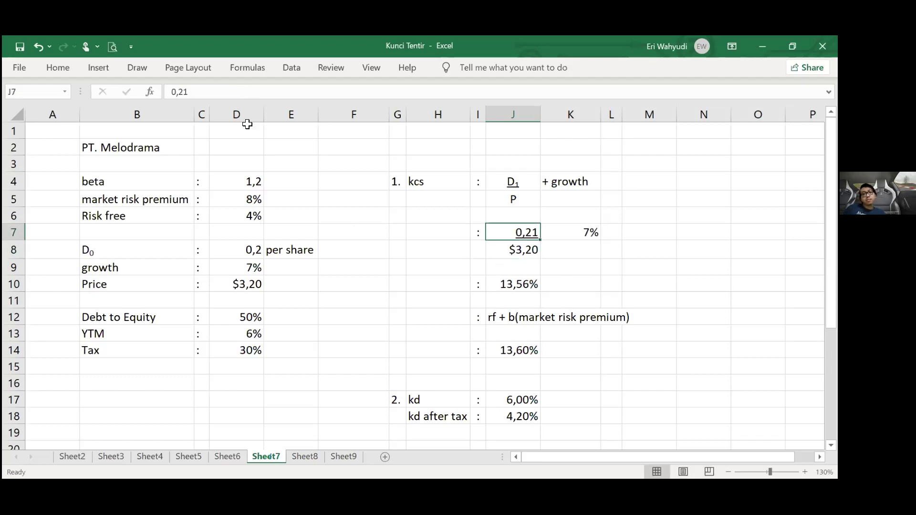
Display the two kcs results in J10 and J14 with one decimal place.
click(520, 279)
key(alt+h)
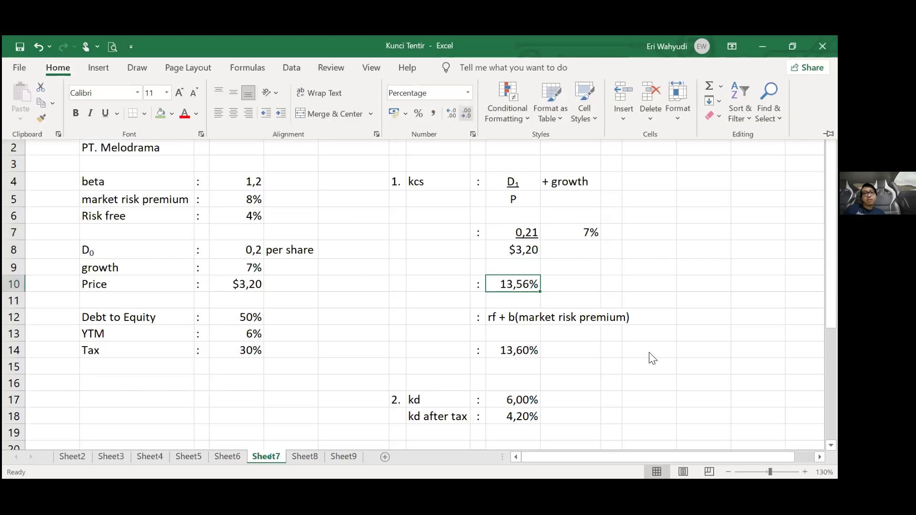
key(Return)
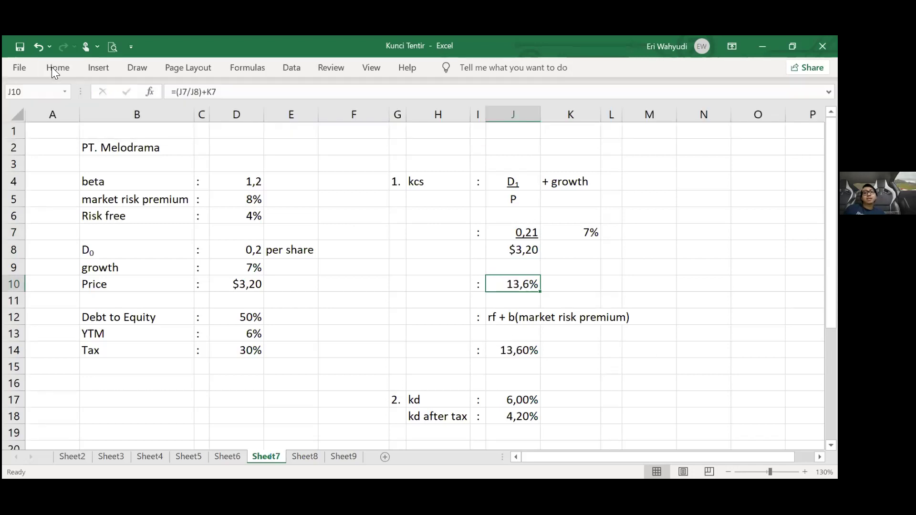
key(Down)
key(Down)
key(Down)
key(Down)
key(alt+h)
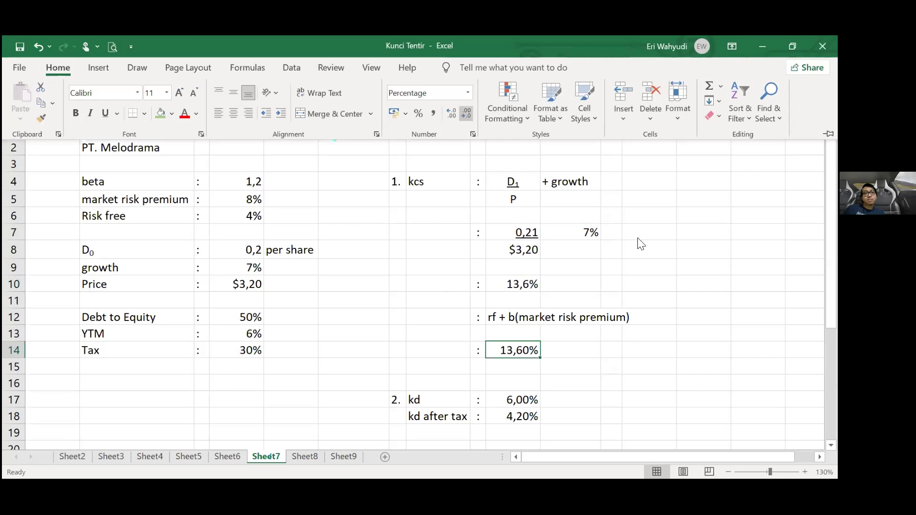
key(9)
key(Up)
key(Up)
key(Up)
key(Right)
key(Right)
key(Right)
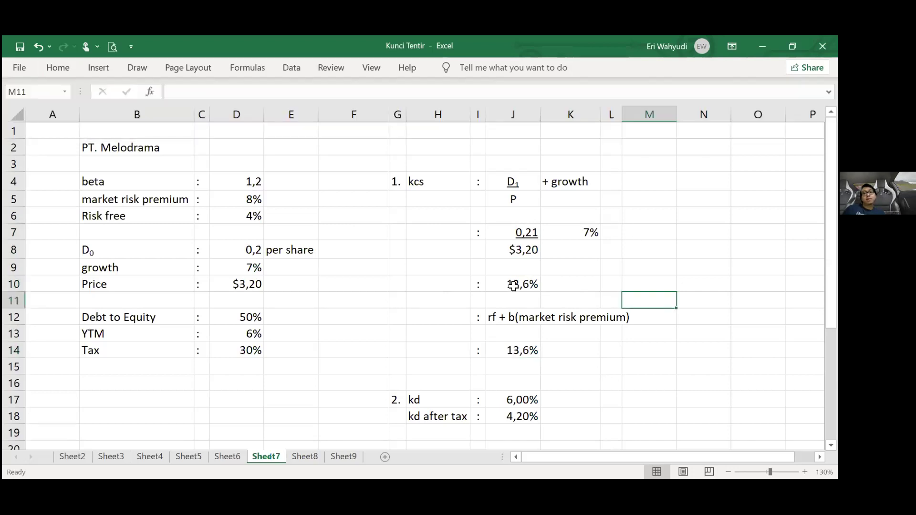
key(Left)
key(Left)
key(Left)
key(Down)
key(Down)
key(Down)
key(Down)
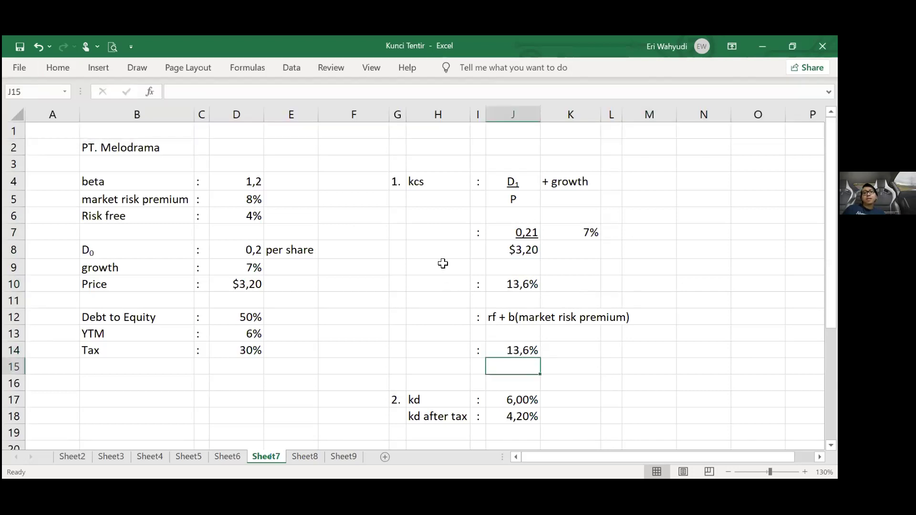
Label the dividend-growth result in H10 and the market risk premium method in H12 as kcs.
key(Left)
key(Left)
key(Up)
key(Up)
key(Up)
key(Up)
key(Up)
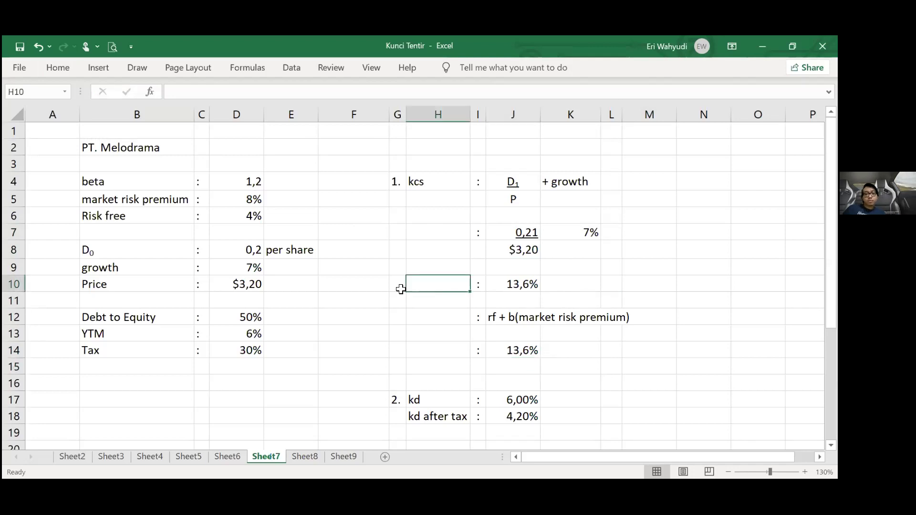
text(kcs)
key(Return)
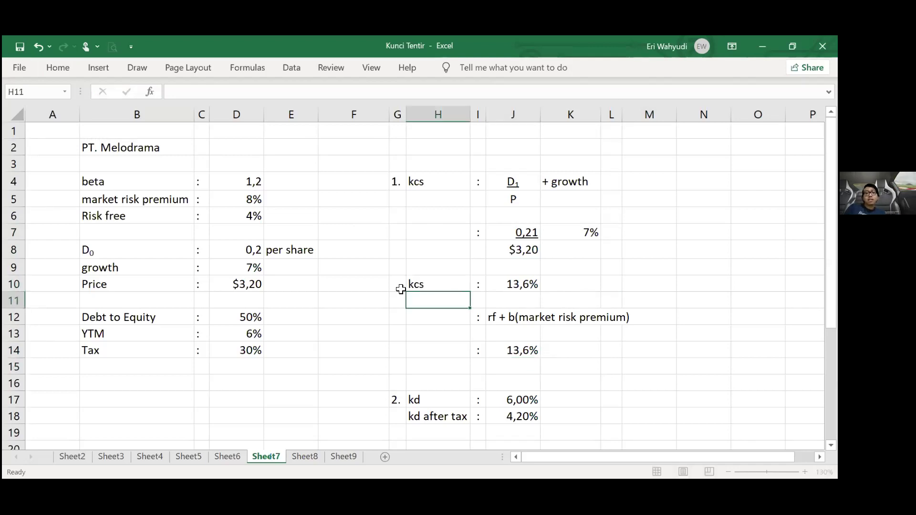
key(Down)
text(kc)
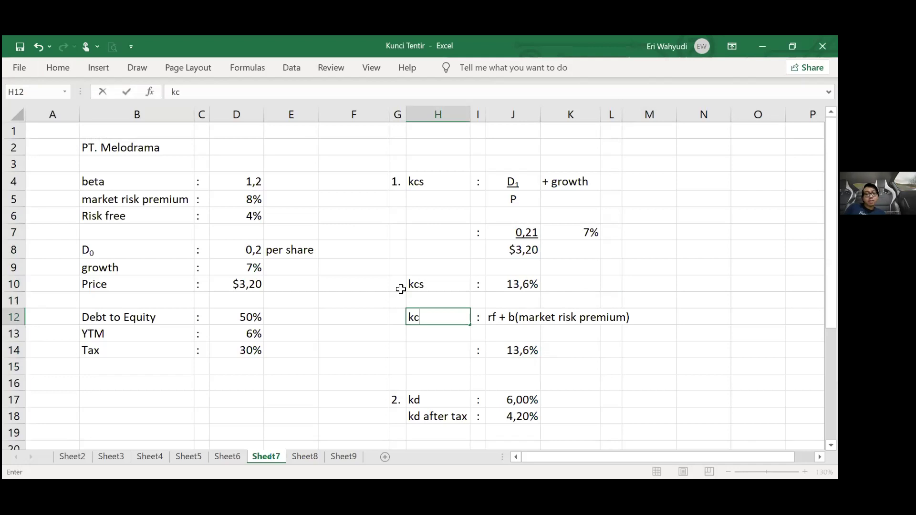
text(s)
key(Return)
Fill the market risk premium kcs block, H12 to M14, with light green.
key(Up)
key(shift+Right)
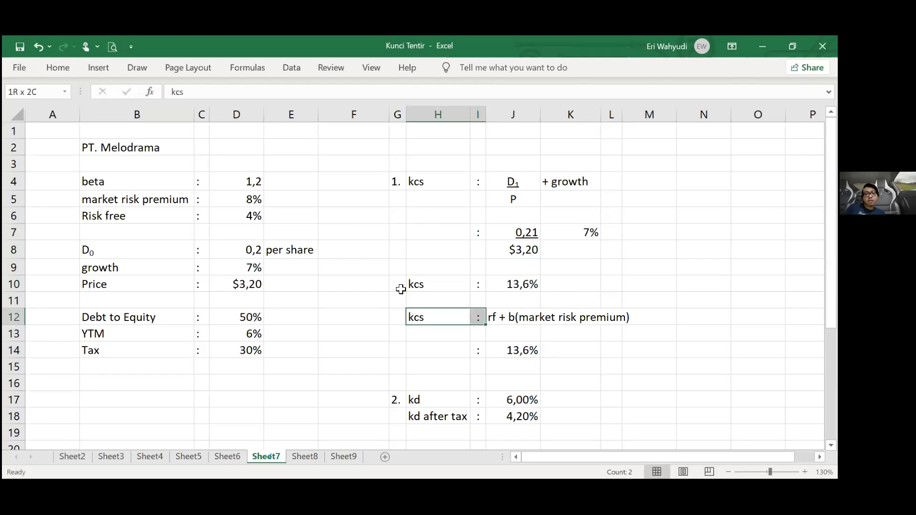
key(shift+Right)
key(shift+Right)
key(shift+Right)
key(shift+Down)
key(shift+Down)
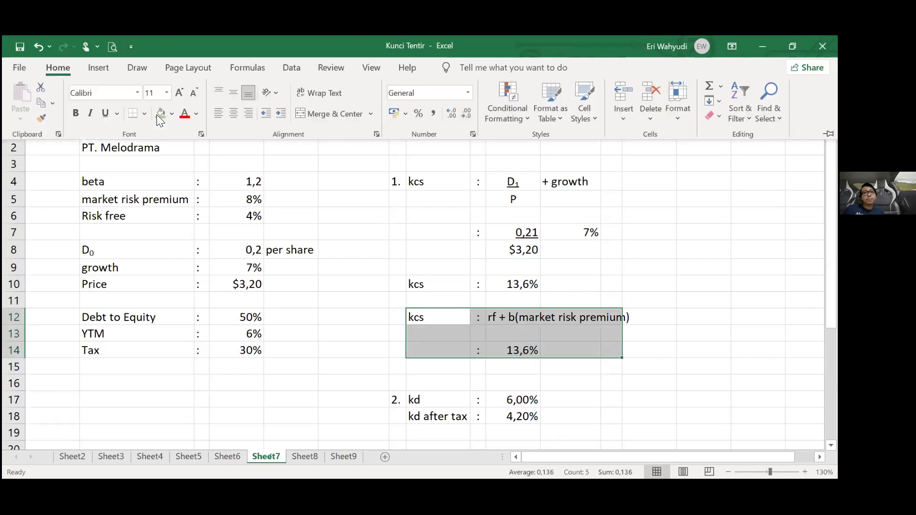
click(652, 318)
drag(650, 318, 650, 349)
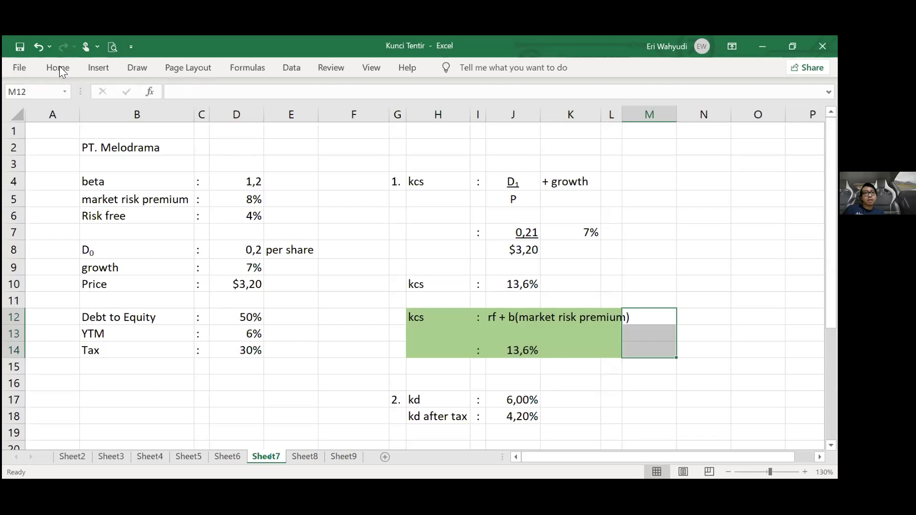
key(F4)
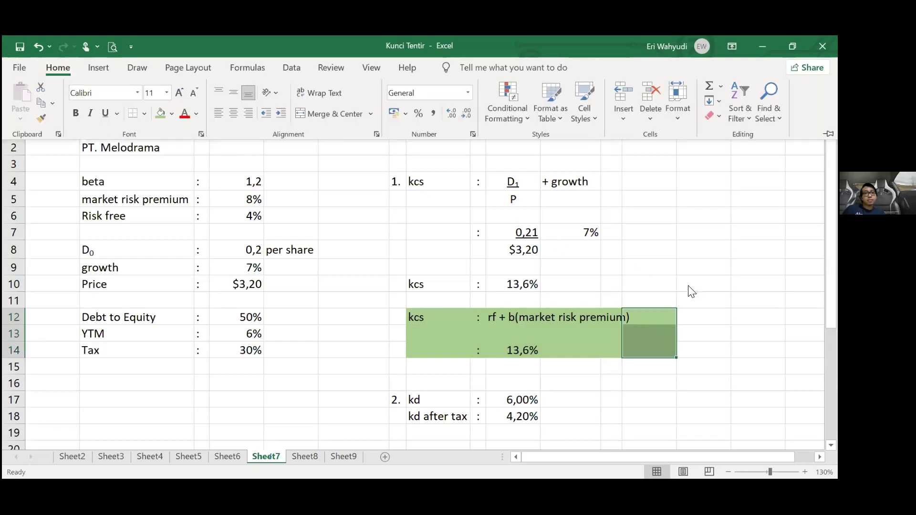
Examine the market risk premium formula for kcs in J12 and J14 together with the risk-free rate in D6.
click(611, 336)
click(496, 317)
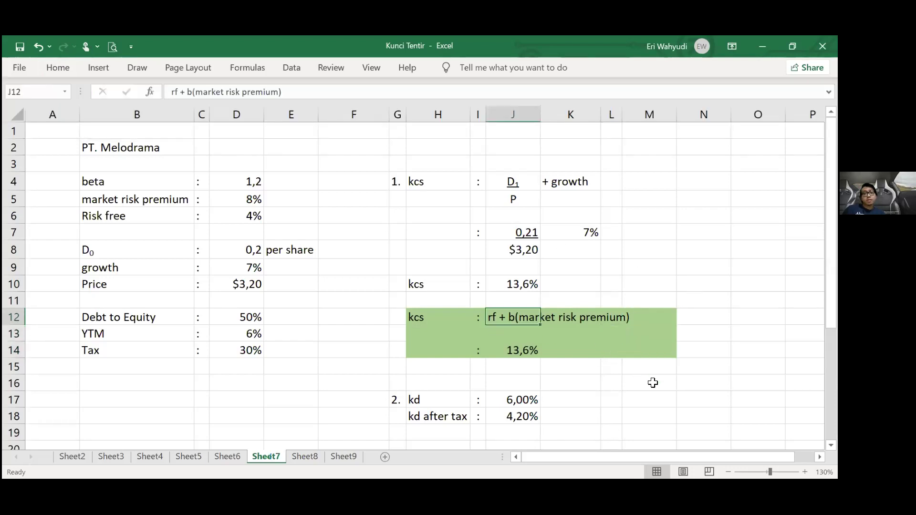
click(653, 383)
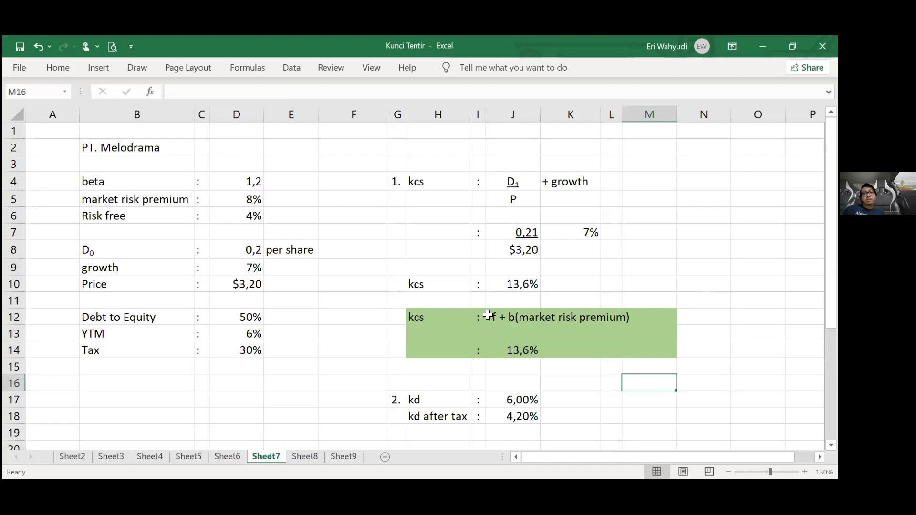
key(ctrl+z)
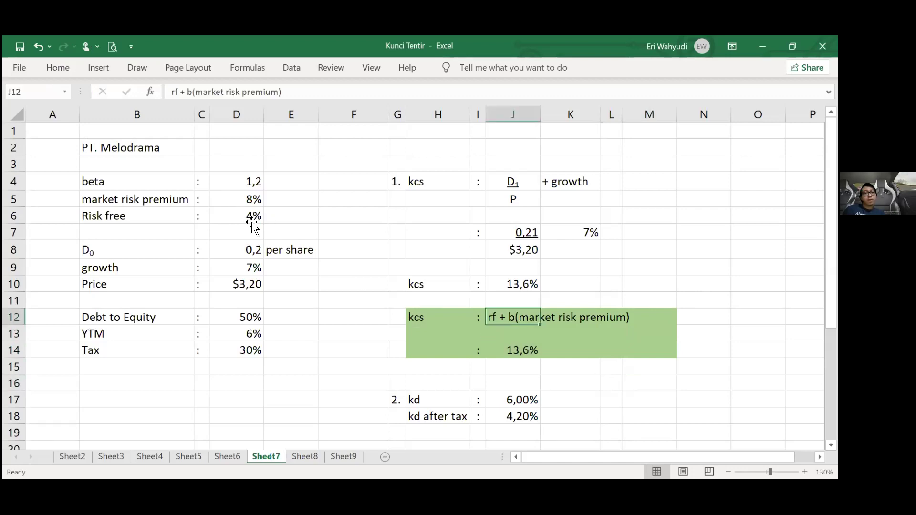
key(ctrl+z)
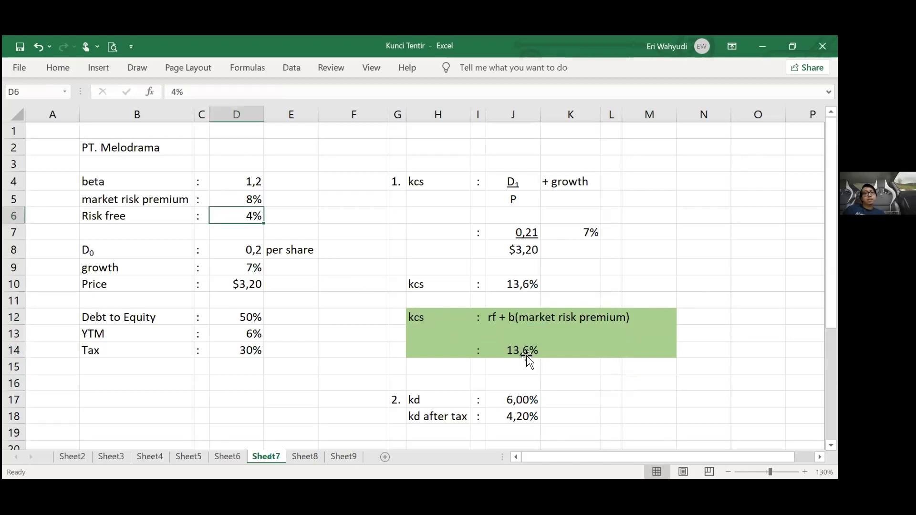
key(ctrl+z)
click(372, 91)
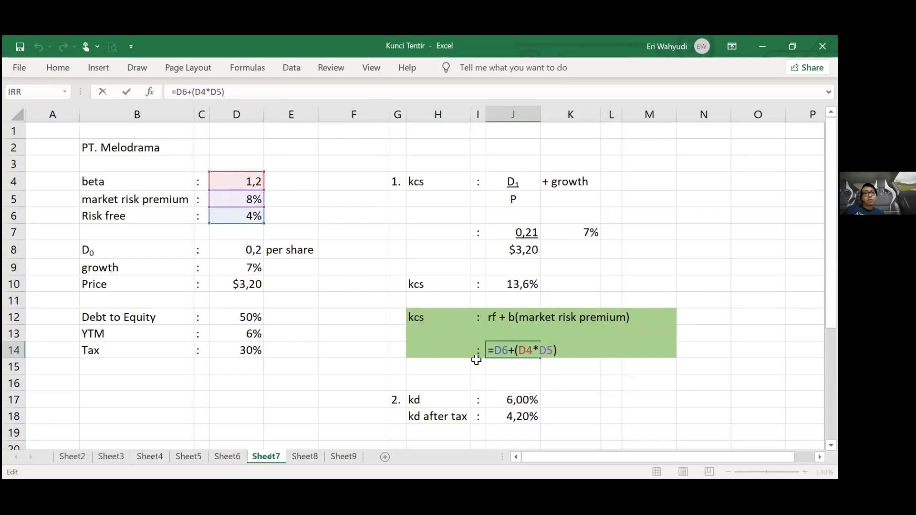
click(596, 394)
text(`)
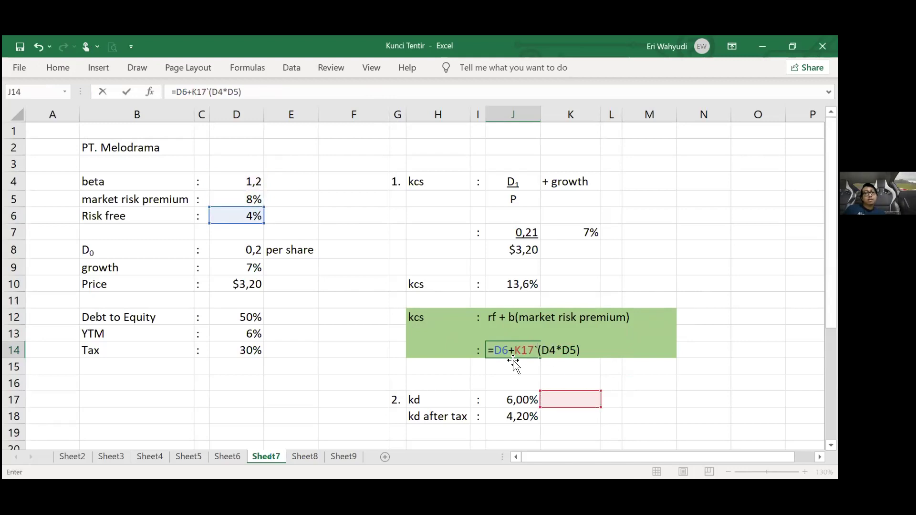
key(Escape)
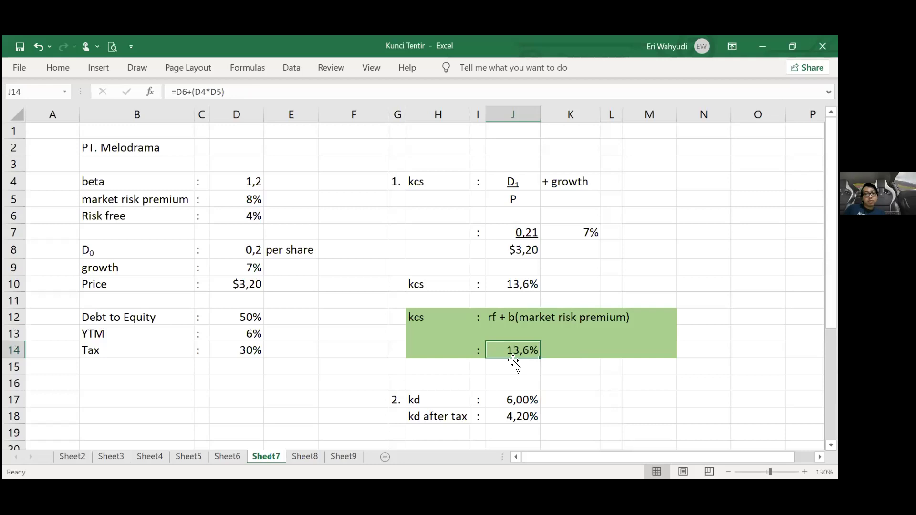
Examine the dividend-growth kcs formula in J10, the YTM in D13, and the kd and kd after tax calculations in J17 and J18.
click(536, 289)
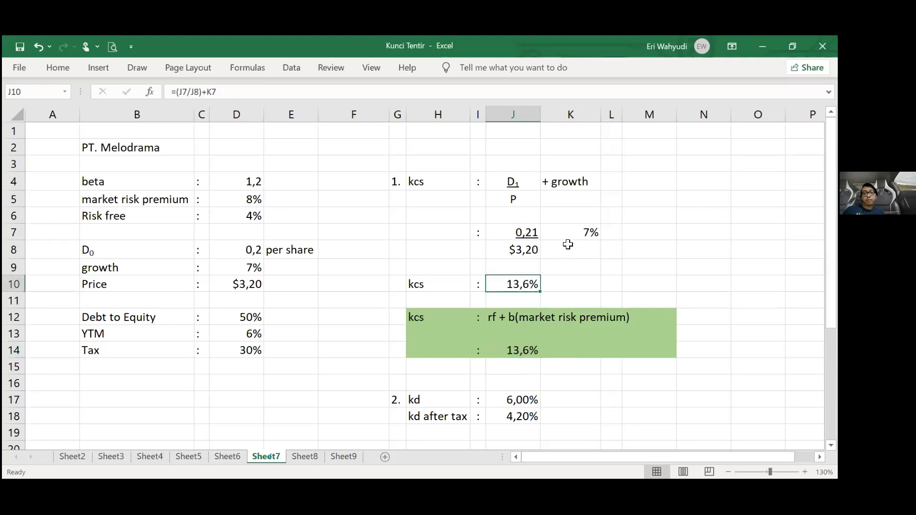
scroll(578, 242, down, 2)
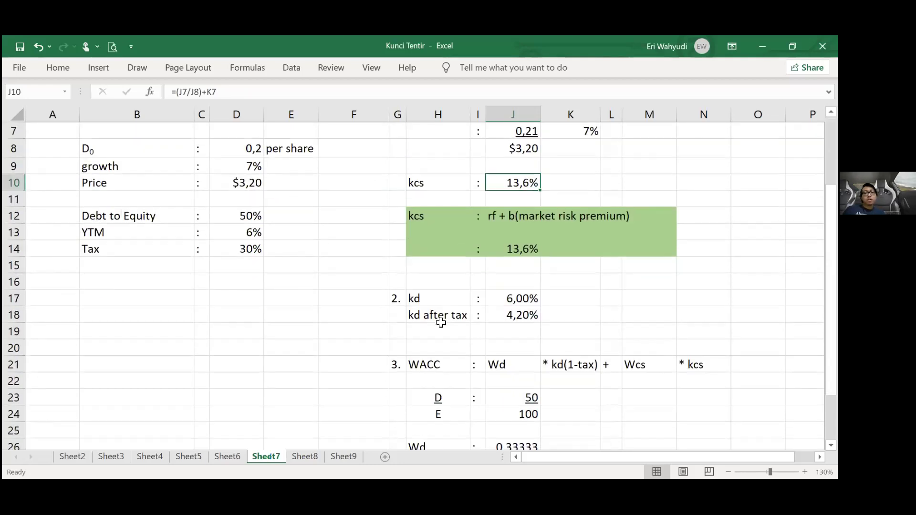
click(124, 229)
click(238, 234)
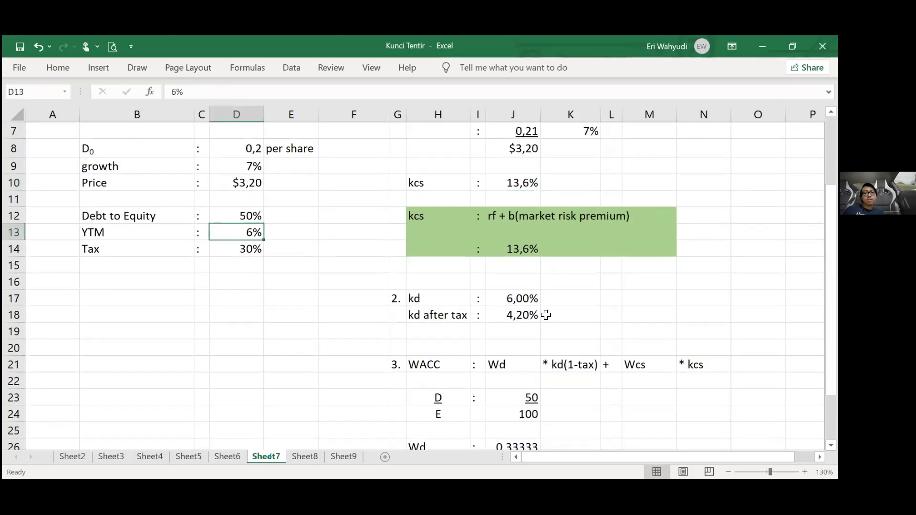
click(527, 297)
click(432, 317)
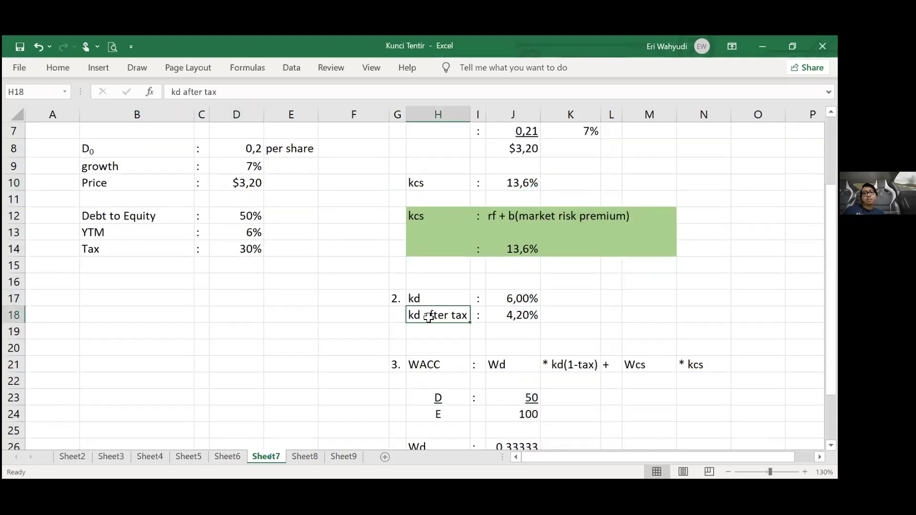
click(520, 317)
double_click(520, 320)
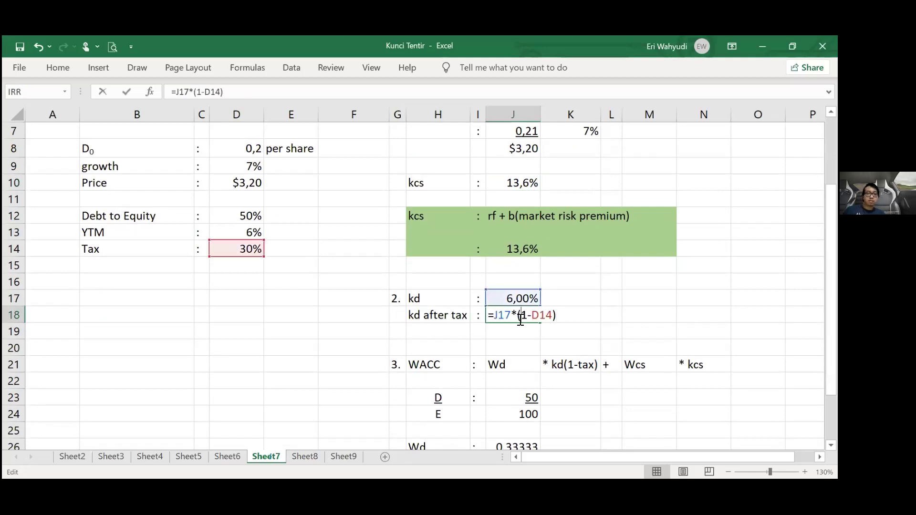
click(709, 309)
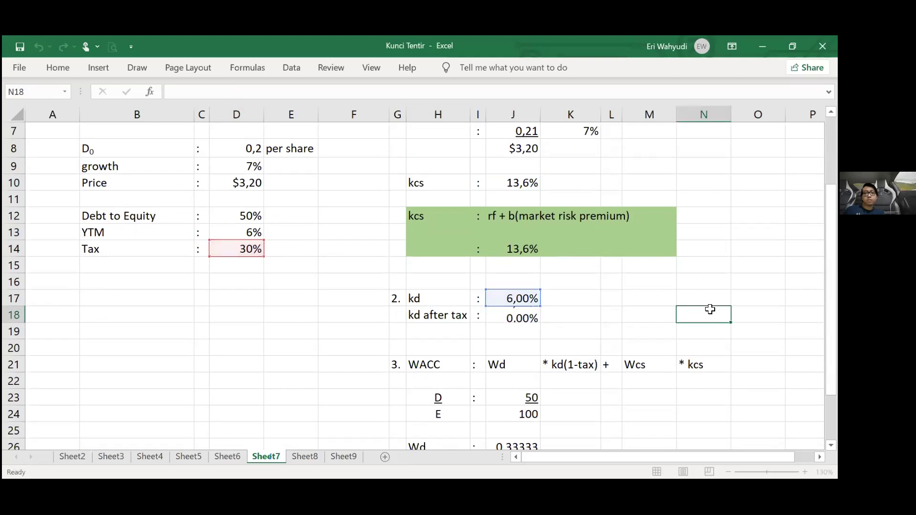
Examine the WACC formula terms in row 21 and the D/E ratio labels and values in rows 23 and 24.
click(420, 364)
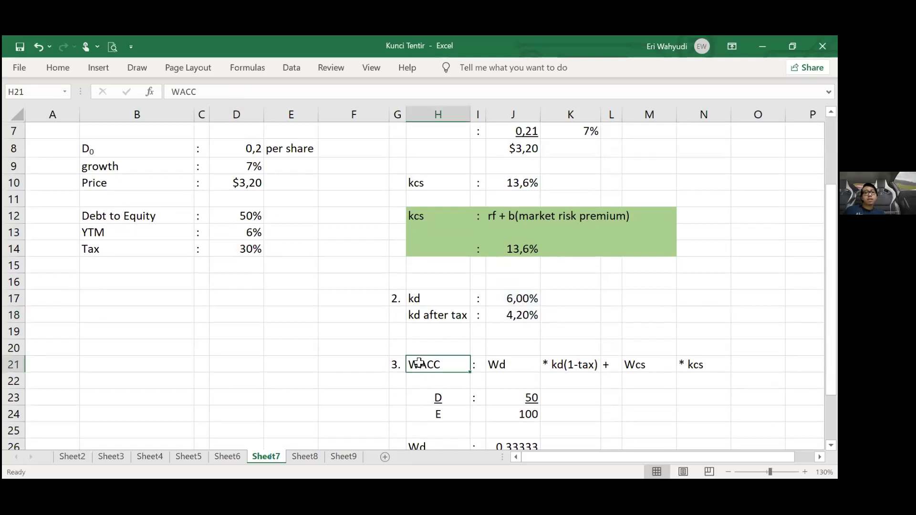
scroll(553, 308, down, 1)
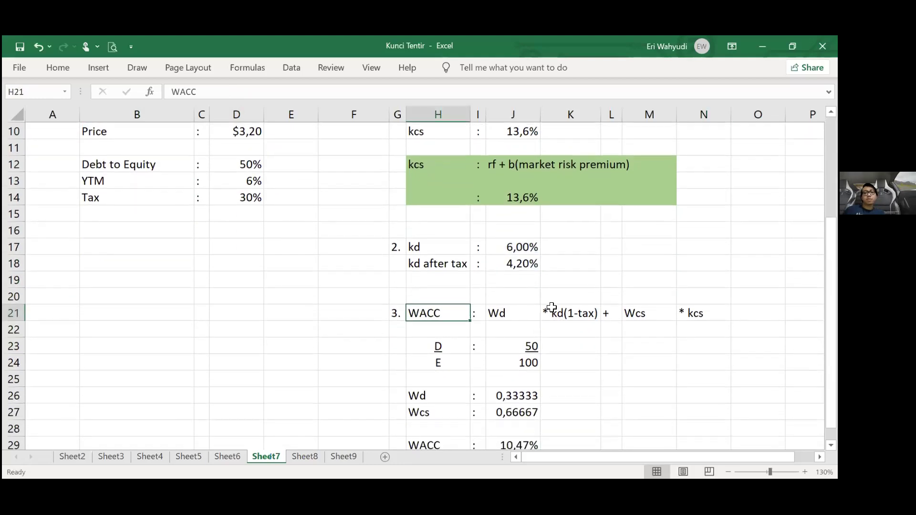
click(514, 313)
click(557, 313)
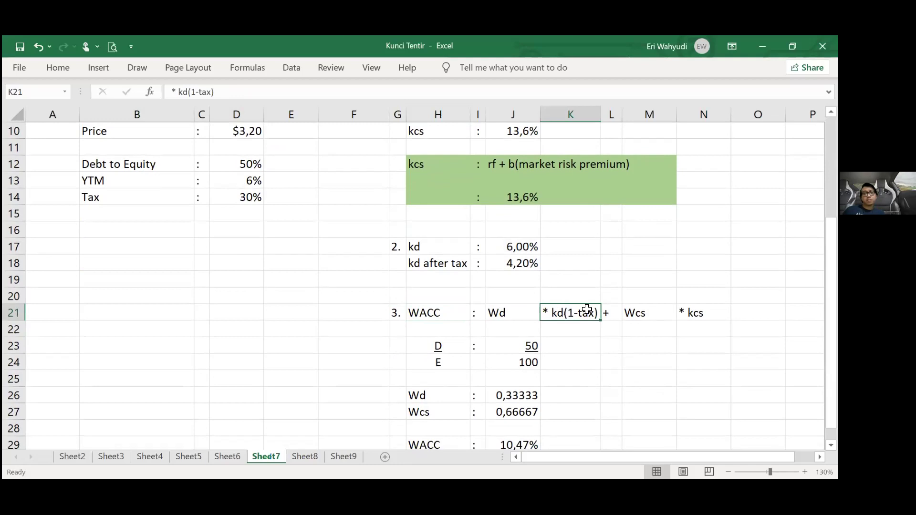
click(639, 310)
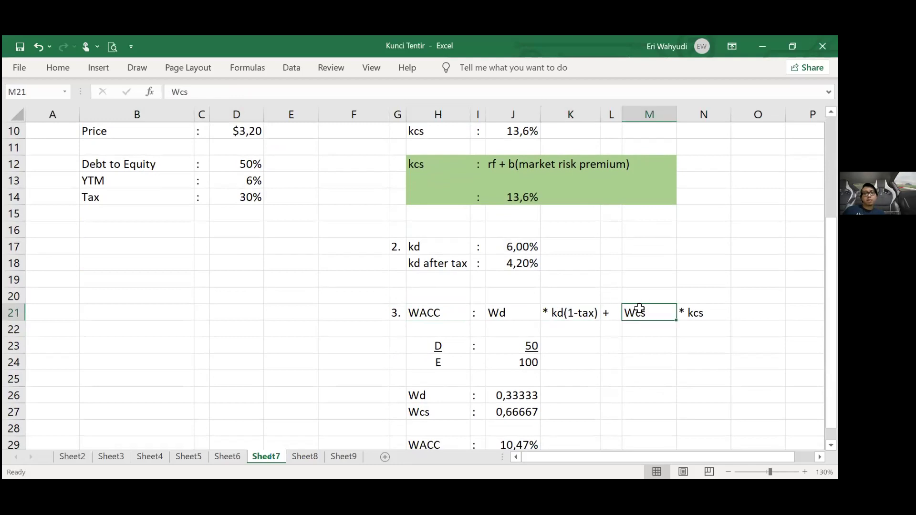
click(691, 313)
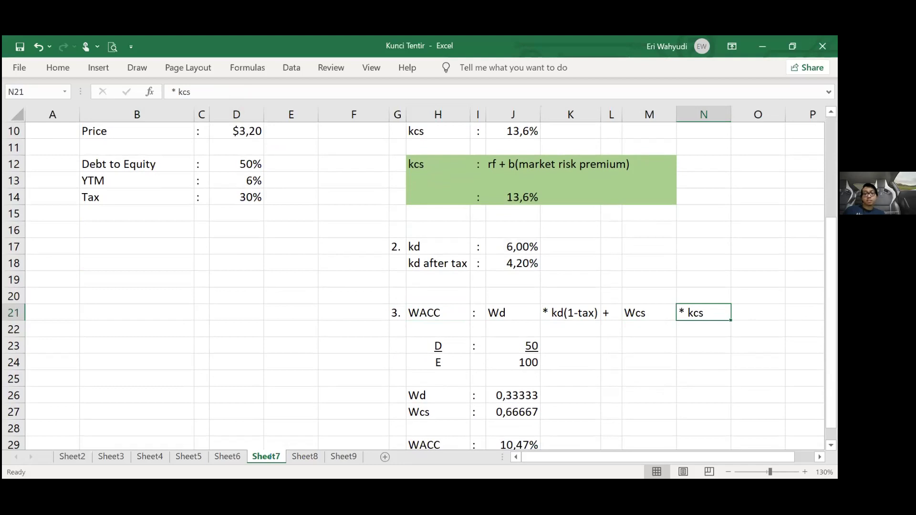
scroll(658, 307, down, 2)
click(458, 244)
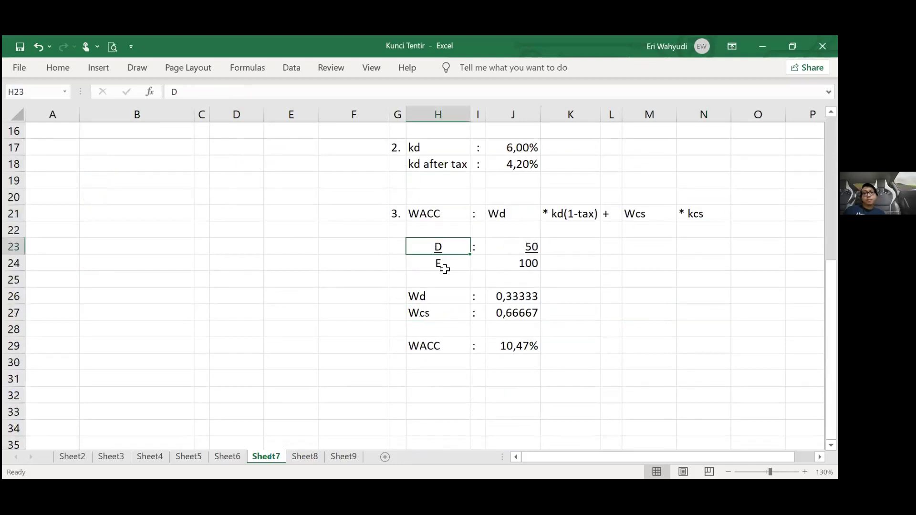
click(442, 266)
click(525, 264)
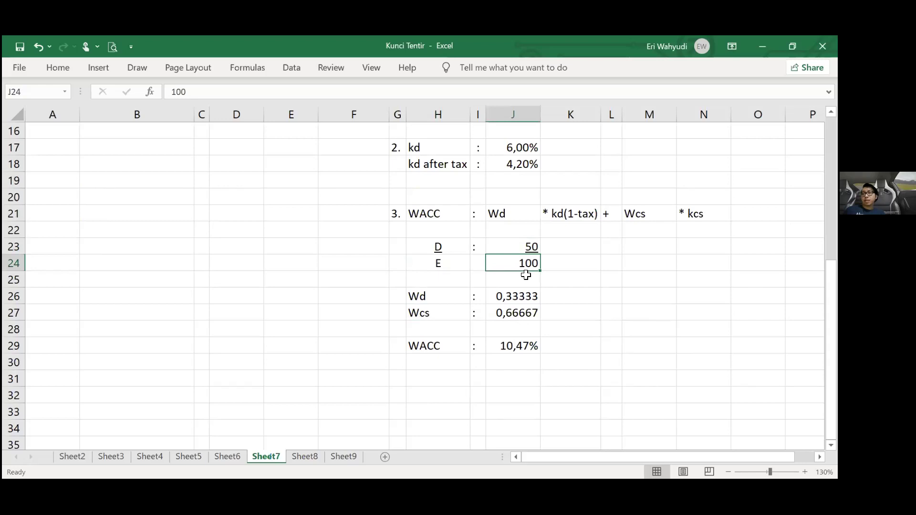
click(432, 253)
key(Down)
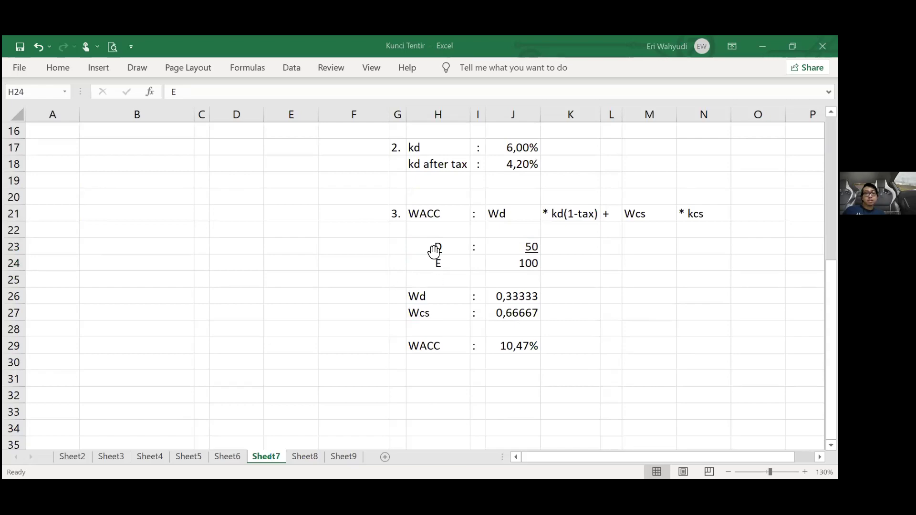
Switch to PDF-XChange Editor and mark the 50% target capital structure (D/E) in question 1 with underlines and circles.
key(alt+Tab)
drag(437, 288, 709, 287)
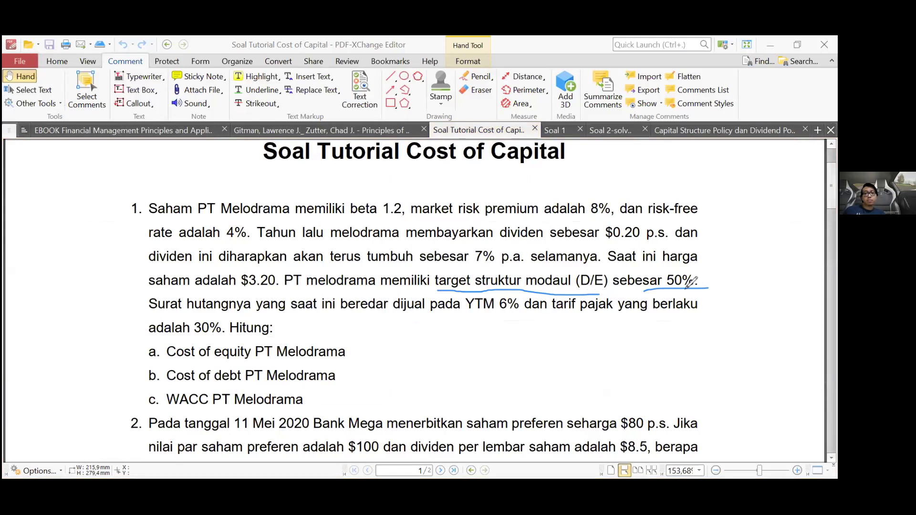
mouse_move(604, 275)
mouse_down()
mouse_move(586, 268)
mouse_move(575, 284)
mouse_move(600, 293)
mouse_up()
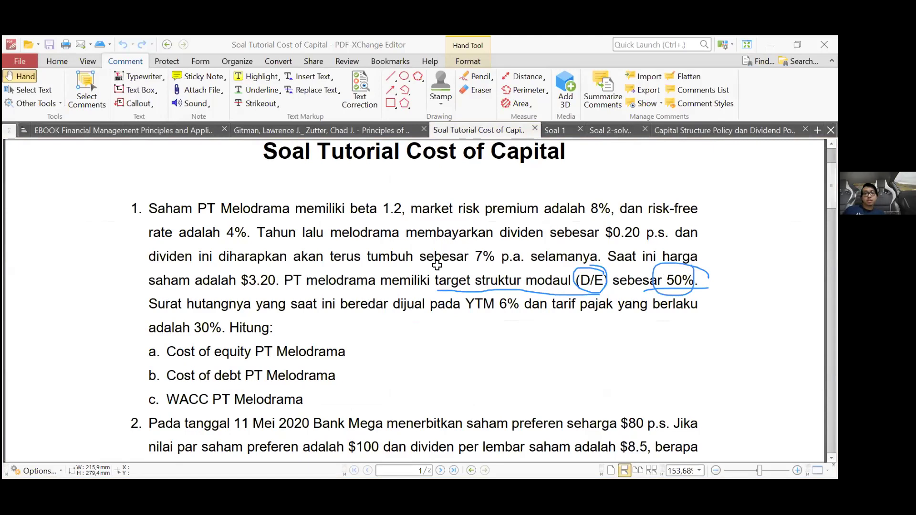
Switch back to Excel and enter 150 in M23 as the sum of the debt and equity values in J23 and J24.
key(alt+Tab)
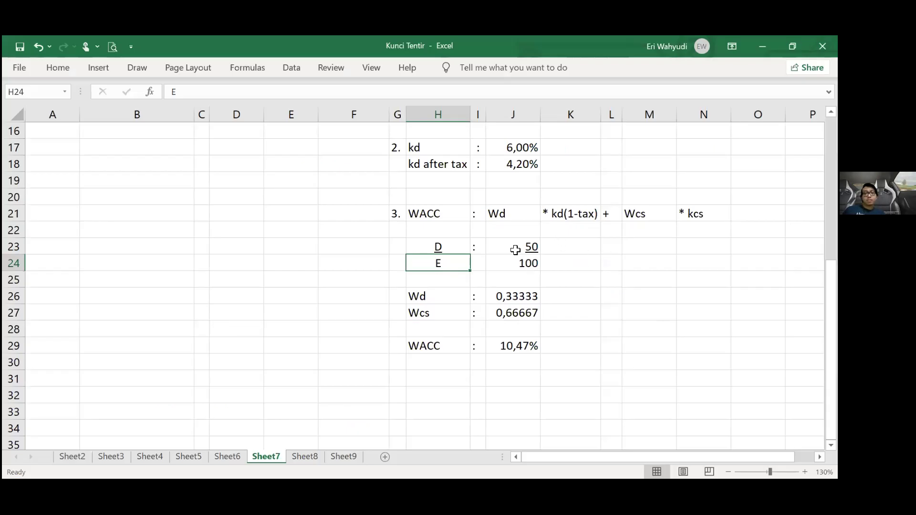
key(Right)
key(Right)
key(Up)
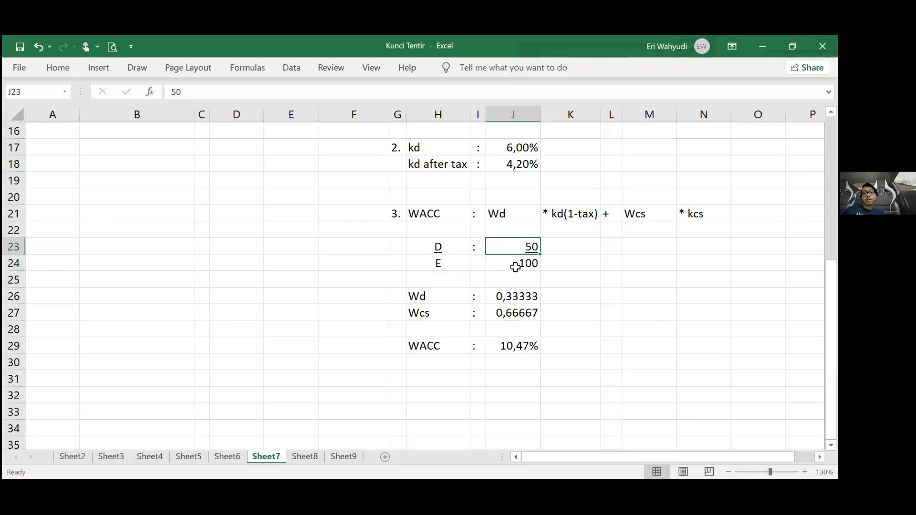
key(Down)
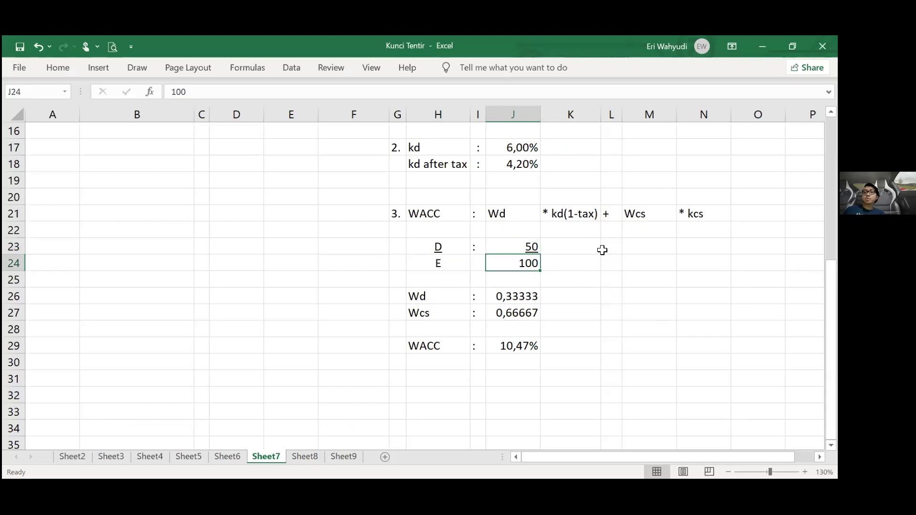
click(639, 247)
text(150)
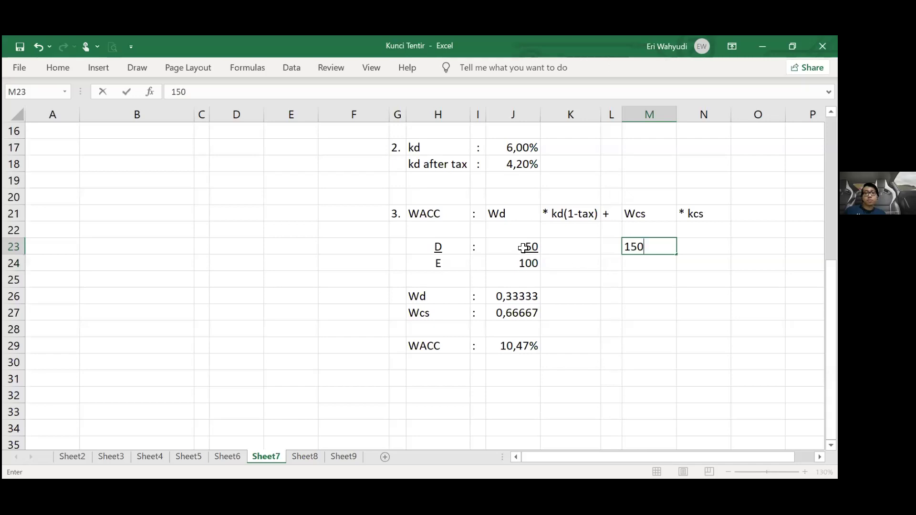
key(Left)
Examine the Wd and Wcs weight formulas in J26 and J27.
key(Left)
key(Left)
key(Down)
click(510, 298)
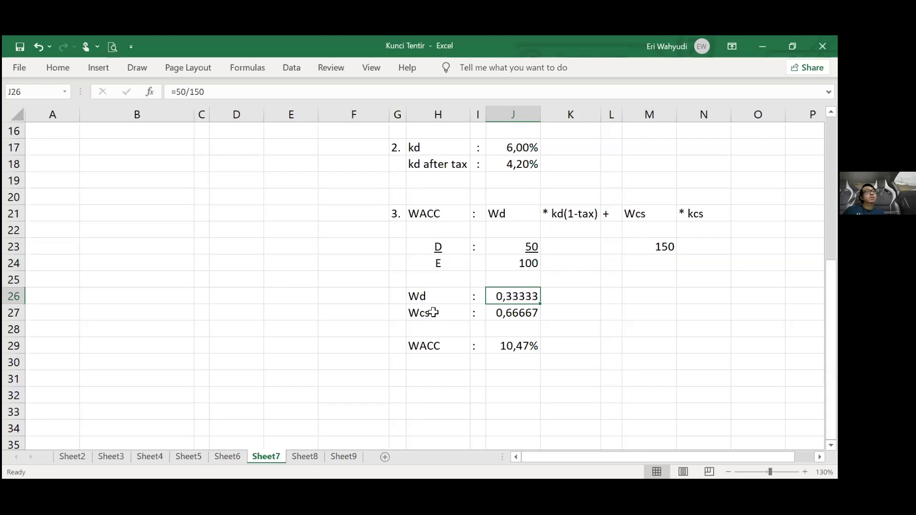
key(Down)
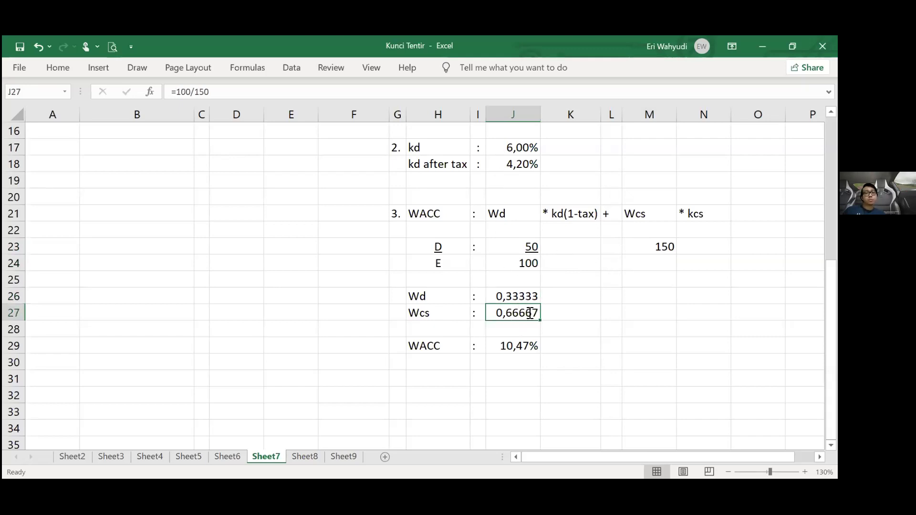
key(F2)
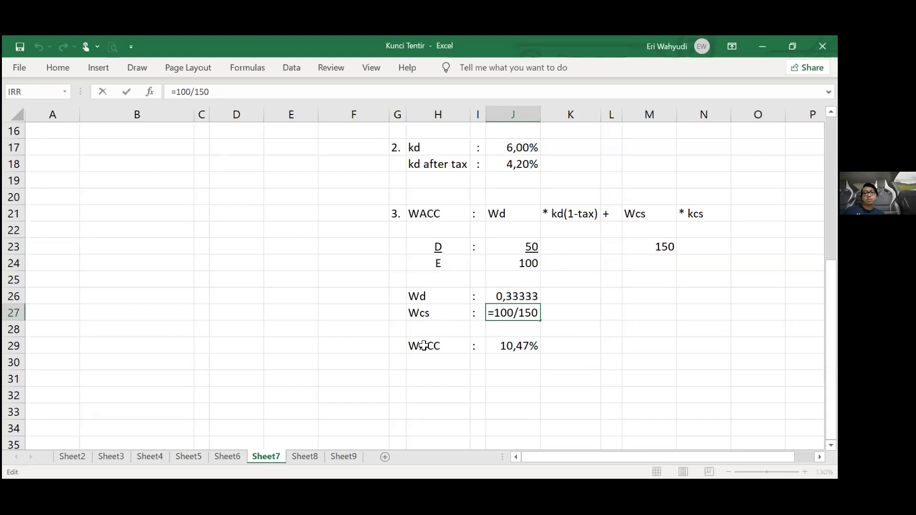
key(Tab)
key(Tab)
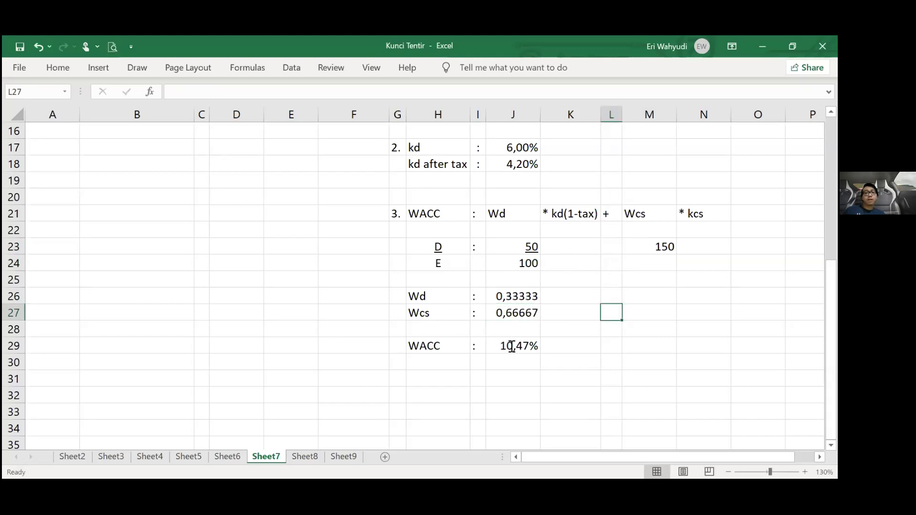
Examine the WACC formula in J29 together with the weights, after-tax kd and kcs cells it references.
double_click(511, 346)
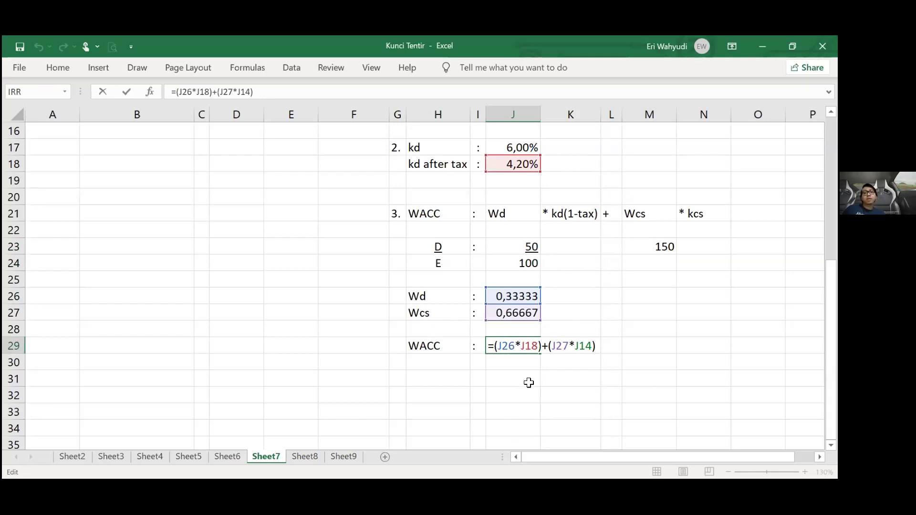
scroll(548, 352, up, 3)
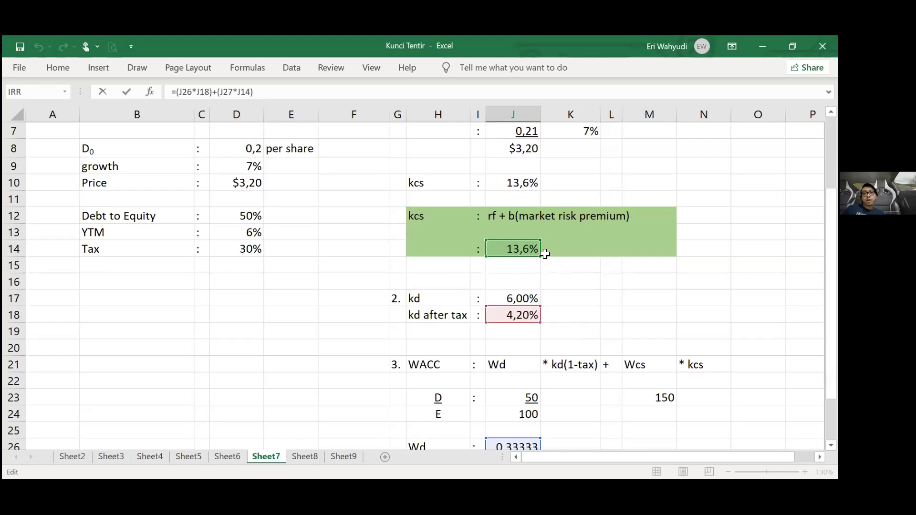
scroll(545, 254, down, 4)
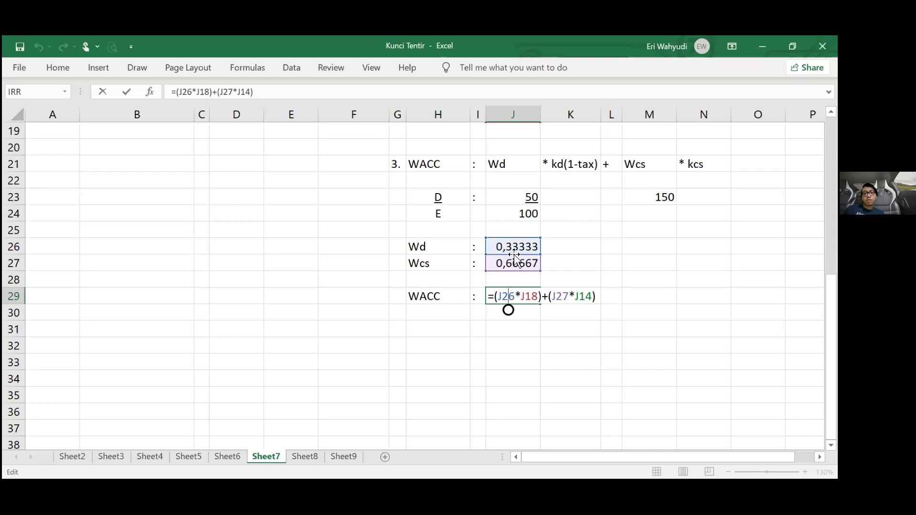
scroll(512, 245, up, 4)
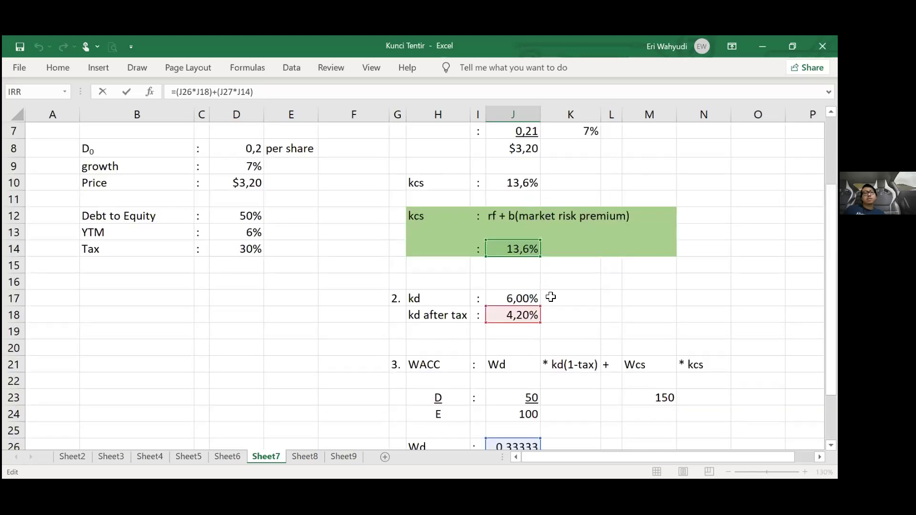
scroll(558, 303, down, 3)
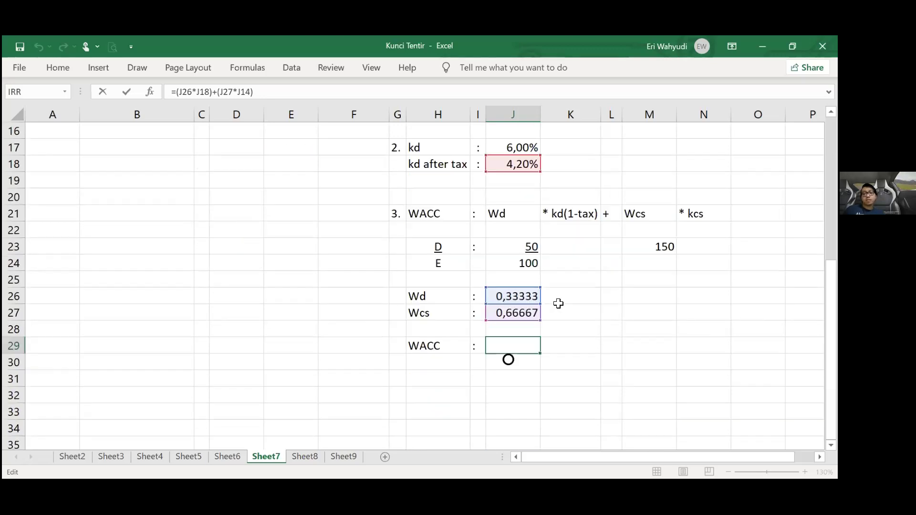
key(Return)
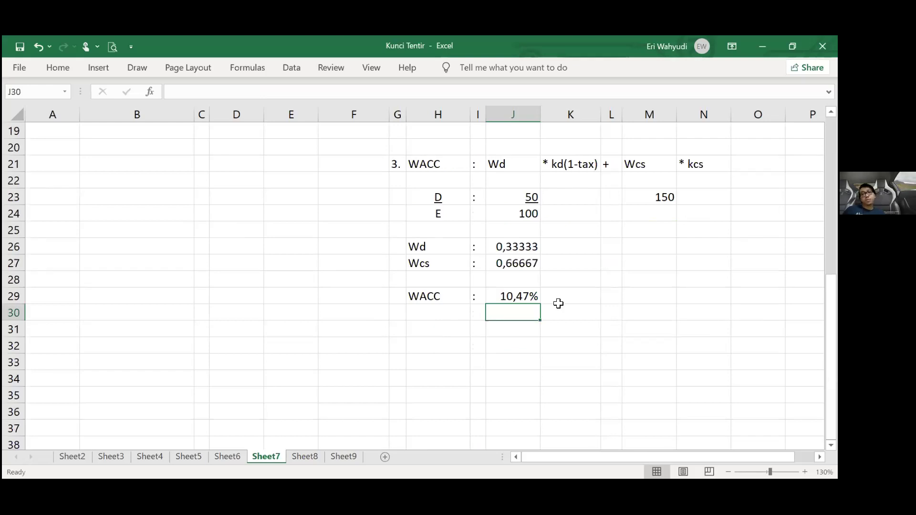
scroll(558, 303, up, 6)
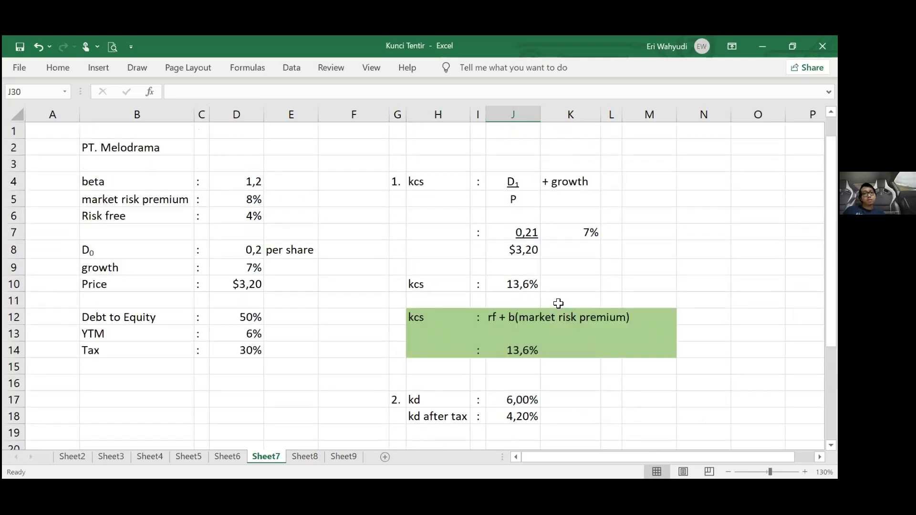
scroll(558, 303, down, 5)
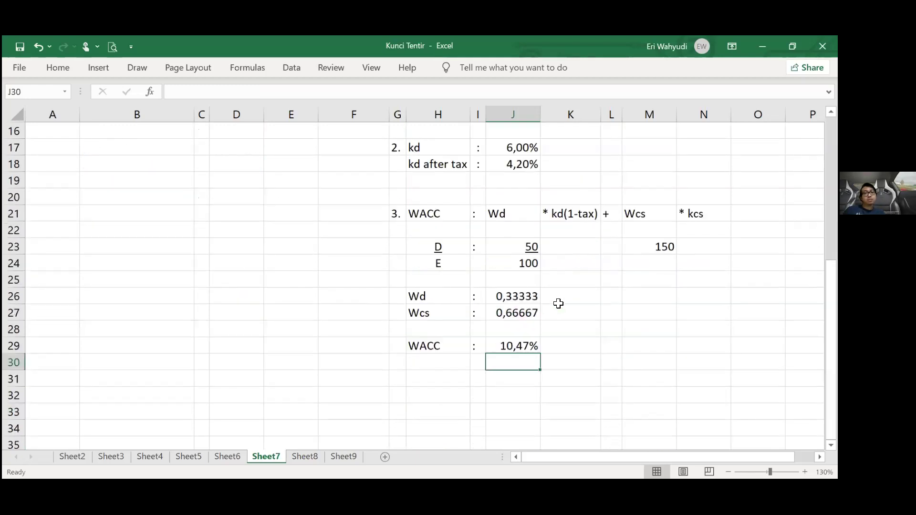
scroll(559, 303, up, 5)
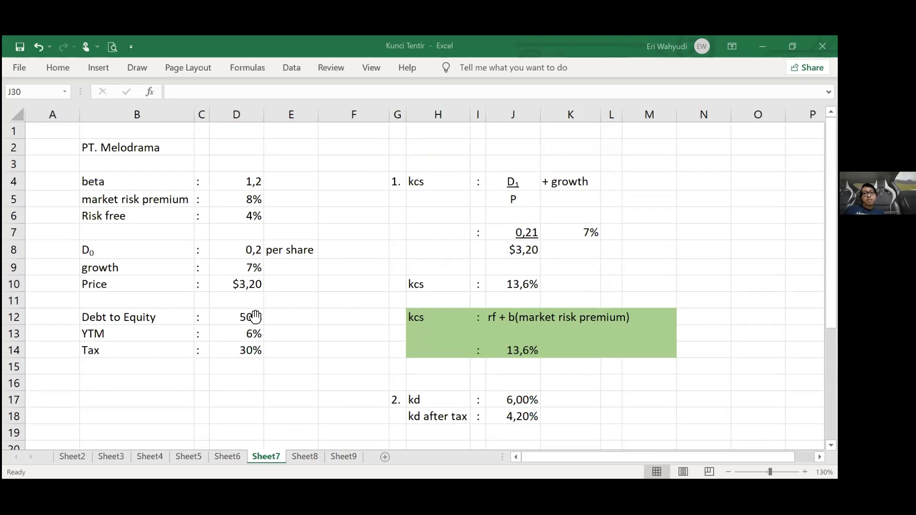
Switch to PDF-XChange Editor and annotate question 2 with the preferred stock cost formula 8.5/80, circling and underlining the given figures.
key(alt+Tab)
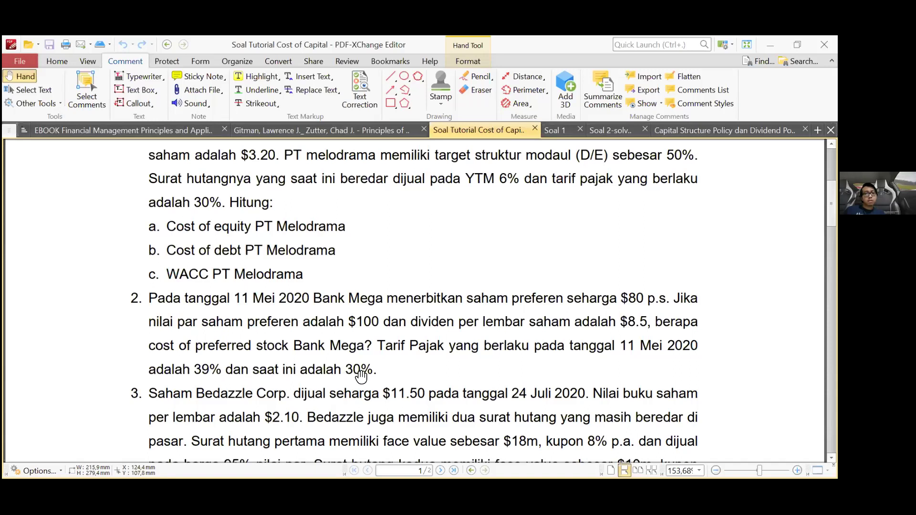
click(493, 78)
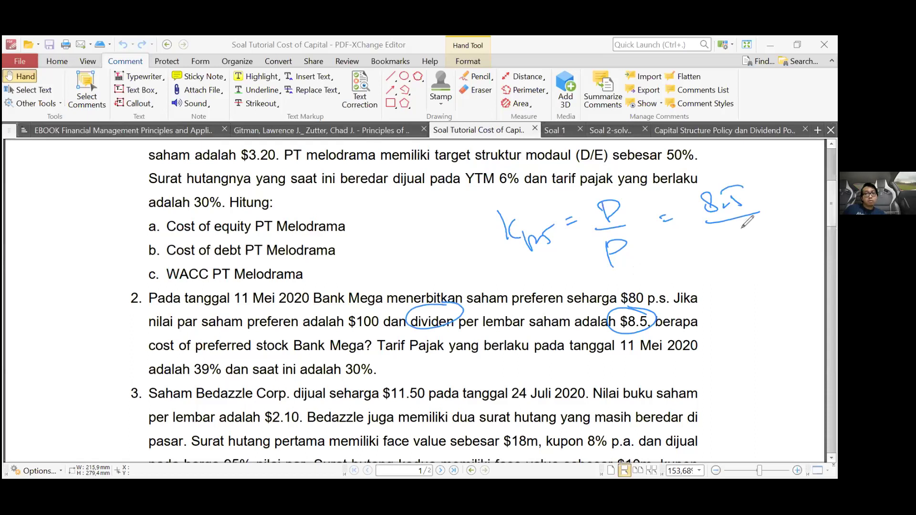
drag(171, 330, 221, 331)
drag(334, 317, 371, 310)
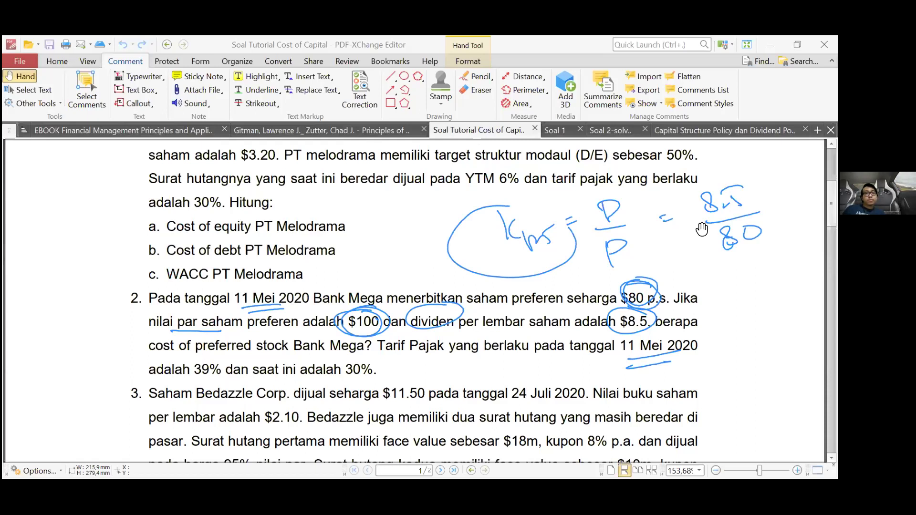
Read question 3 about Bedazzle Corp. and switch to its solution on Sheet8 in Excel, zoomed to 130%.
scroll(702, 230, down, 5)
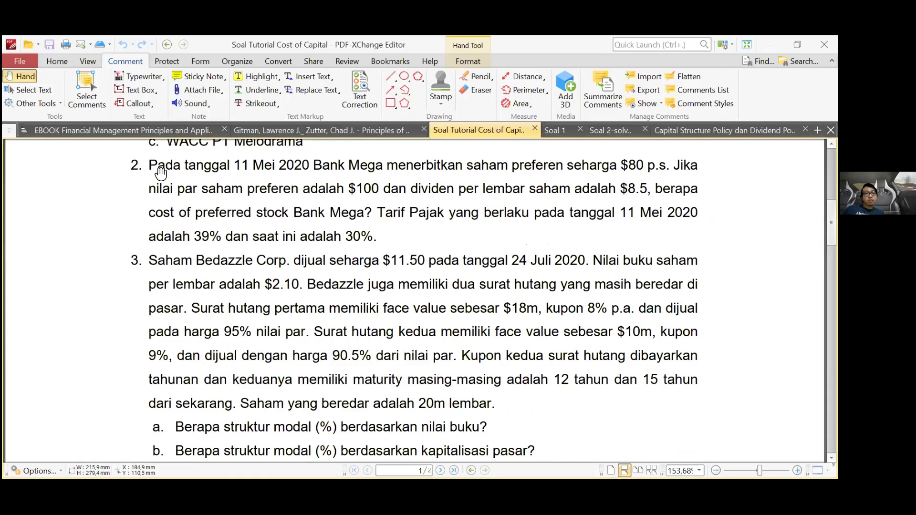
scroll(162, 173, down, 3)
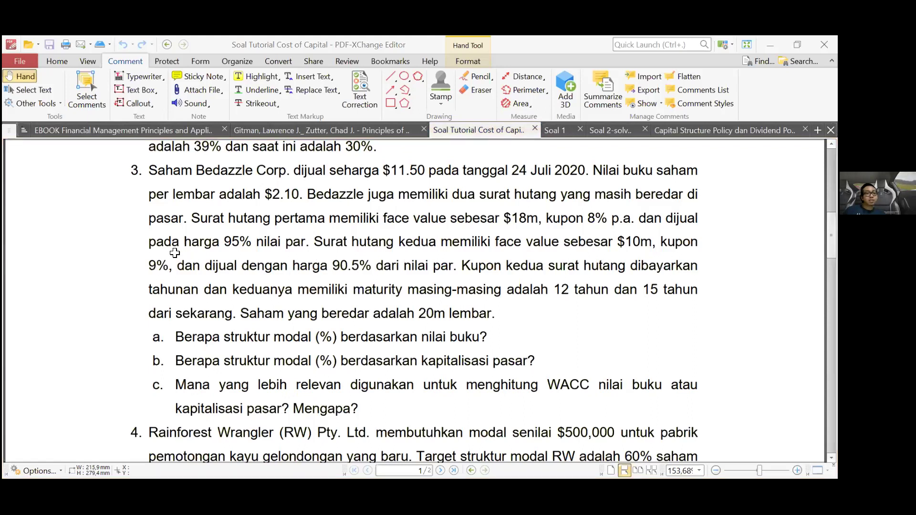
key(alt+Tab)
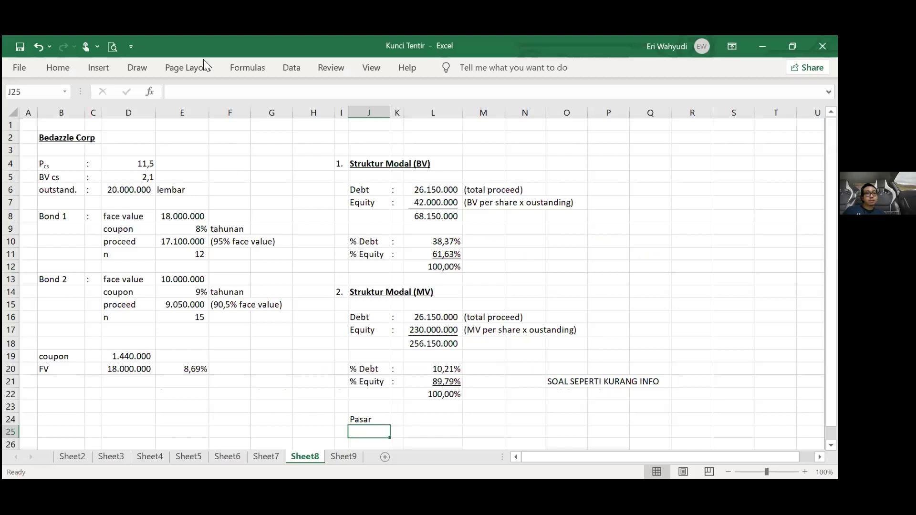
scroll(204, 59, up, 2)
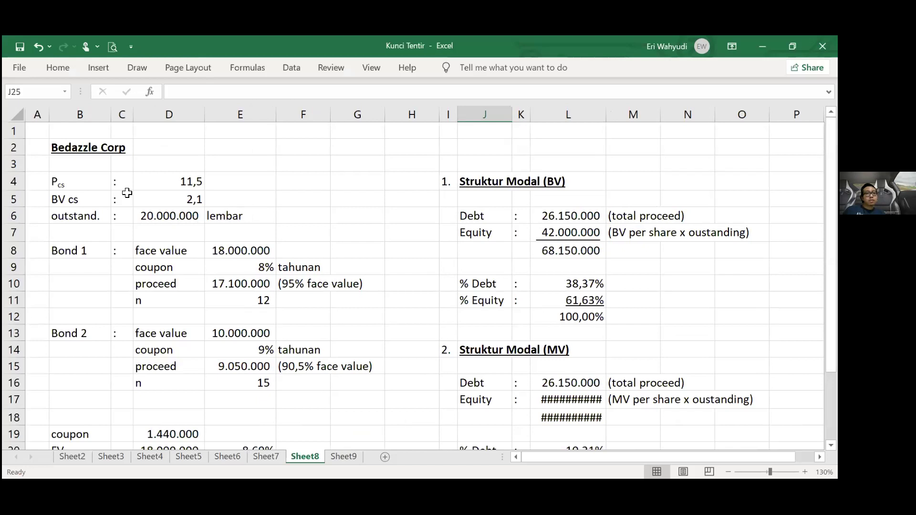
key(ctrl+z)
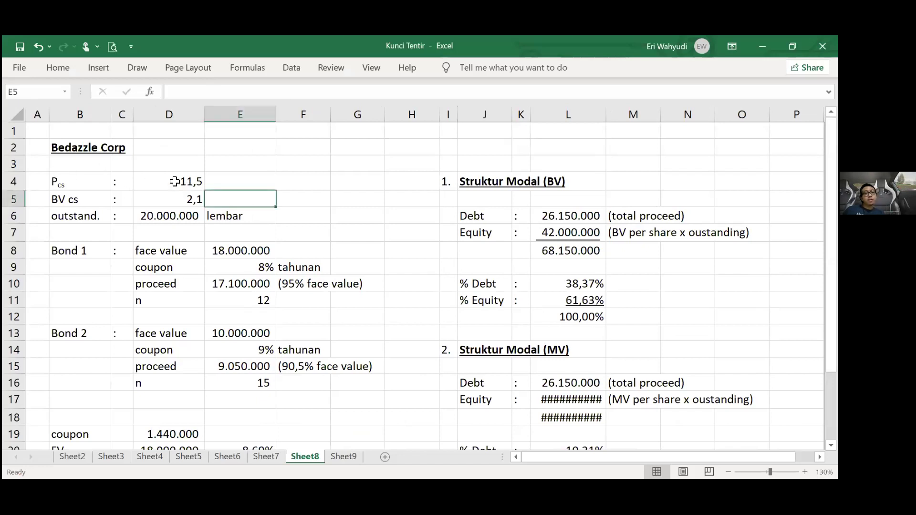
Review the Pcs and BV cs inputs and add the note "par value" beside BV cs in E5.
drag(80, 182, 192, 179)
click(192, 180)
click(89, 199)
click(179, 202)
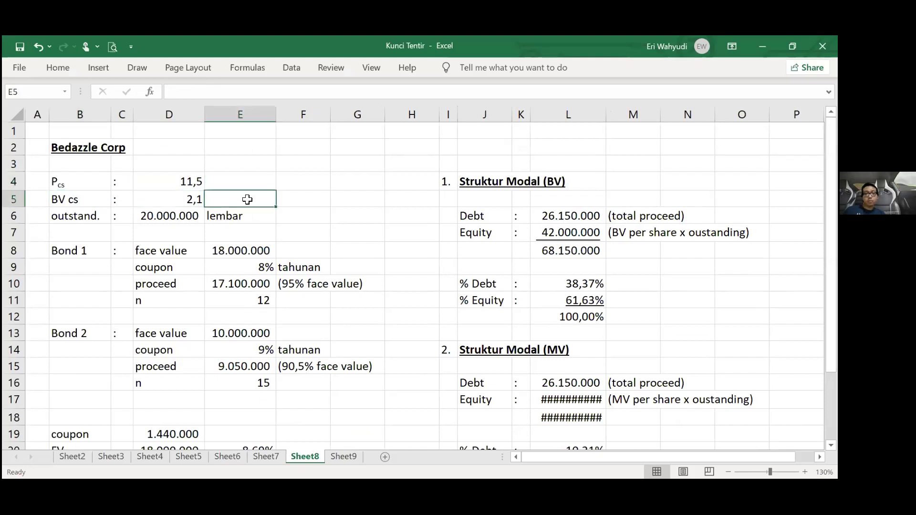
click(230, 202)
text(par)
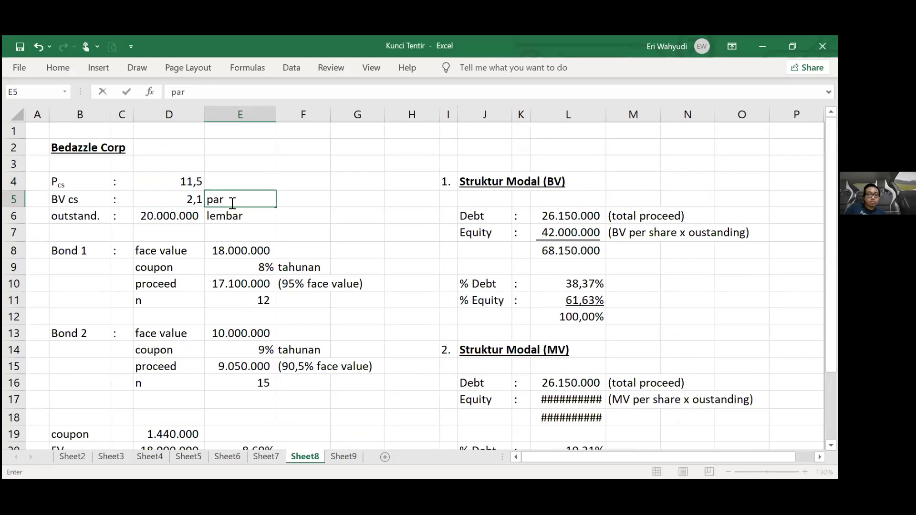
text( value)
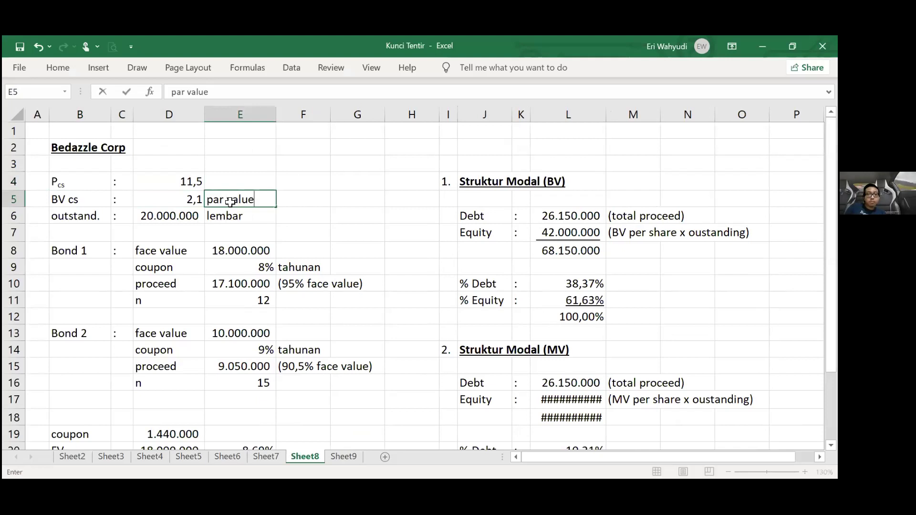
key(Return)
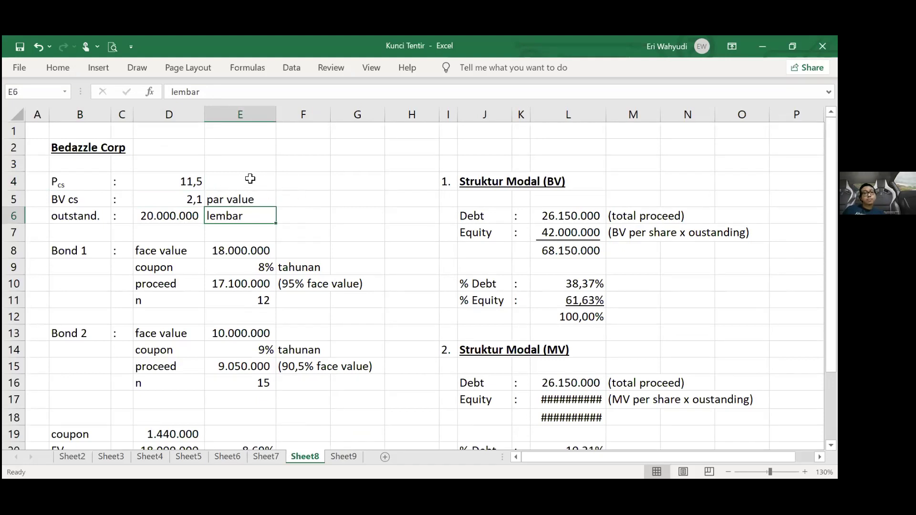
Examine the outstanding shares in row 6 and Bond 1's face value and coupon in E8 and E9.
click(247, 178)
click(66, 218)
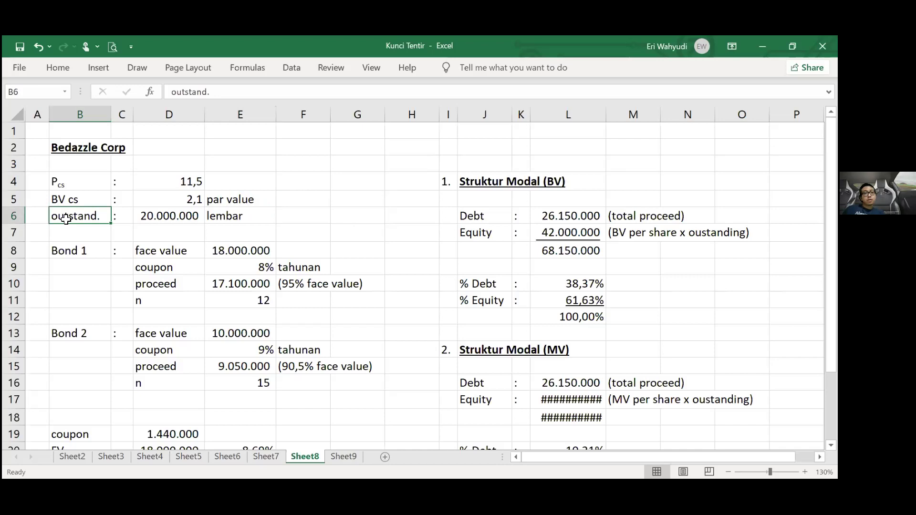
click(150, 219)
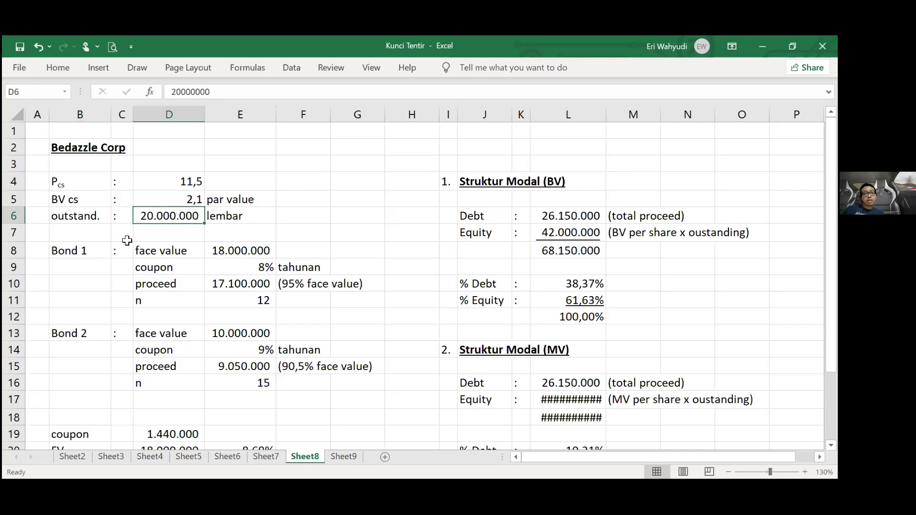
click(84, 250)
click(68, 333)
click(77, 249)
click(234, 249)
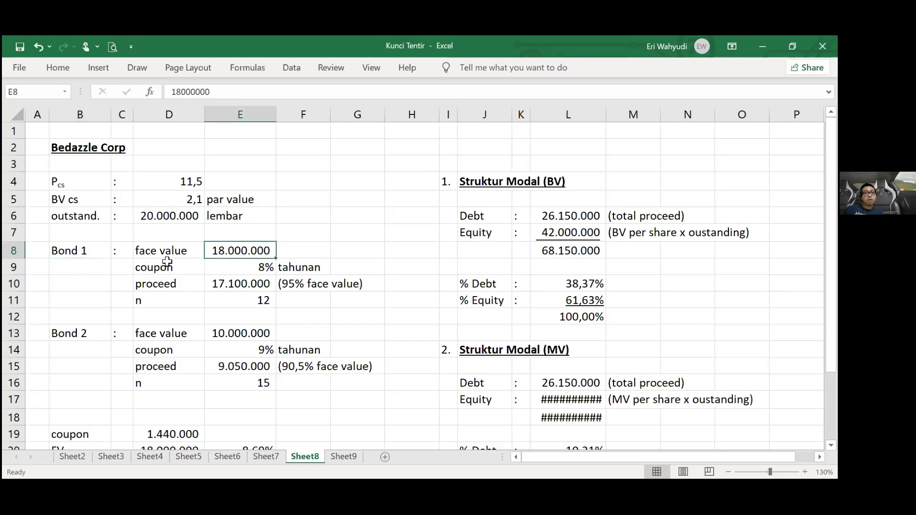
click(242, 263)
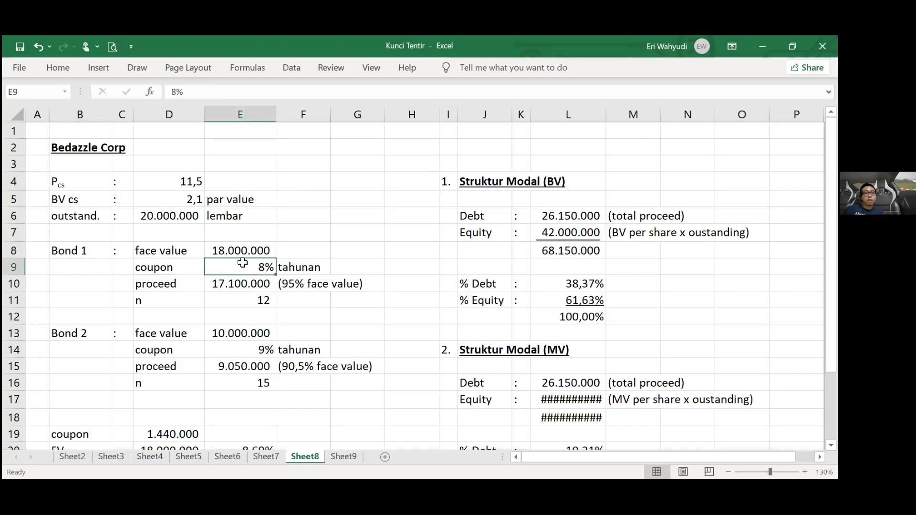
Examine Bond 1's proceed formula in E10, its 95% face value note and its n in E11.
click(157, 286)
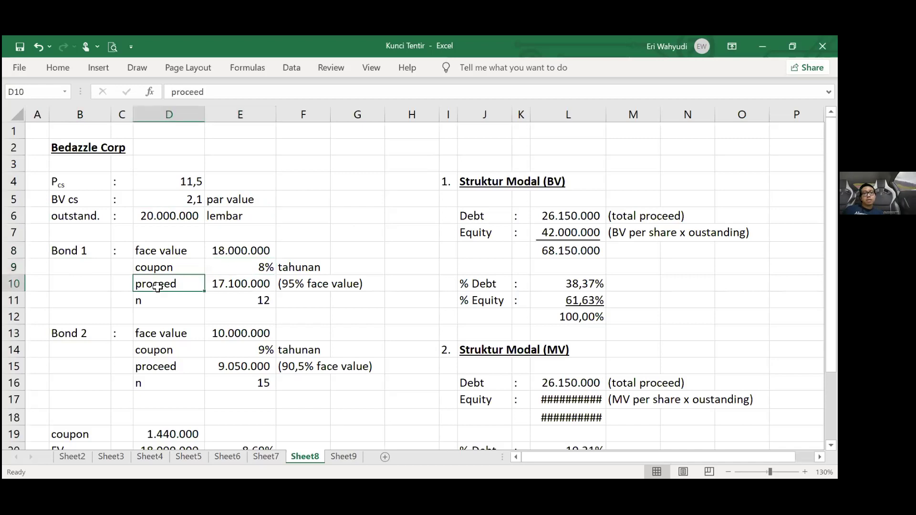
click(232, 282)
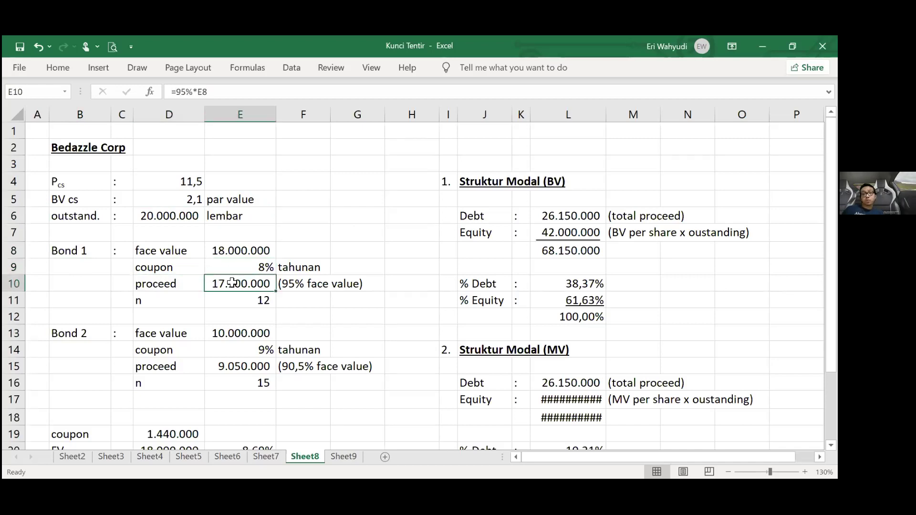
click(292, 284)
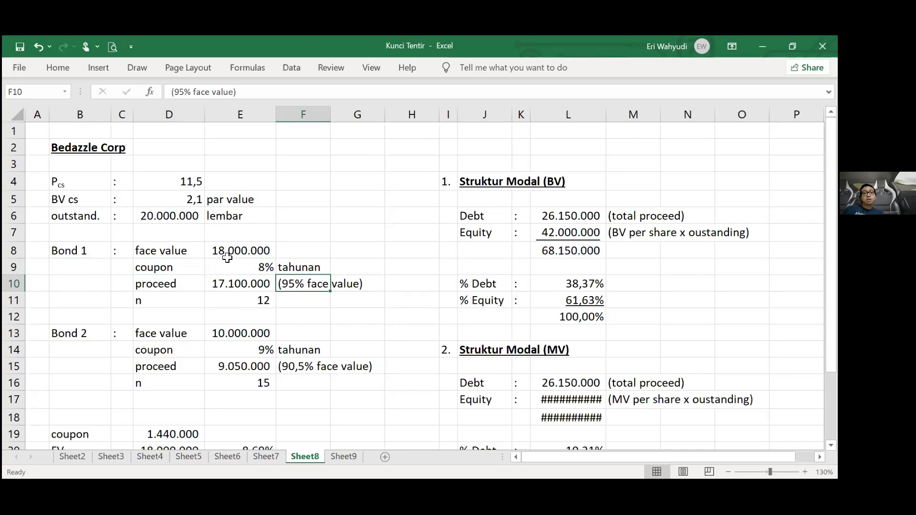
key(Left)
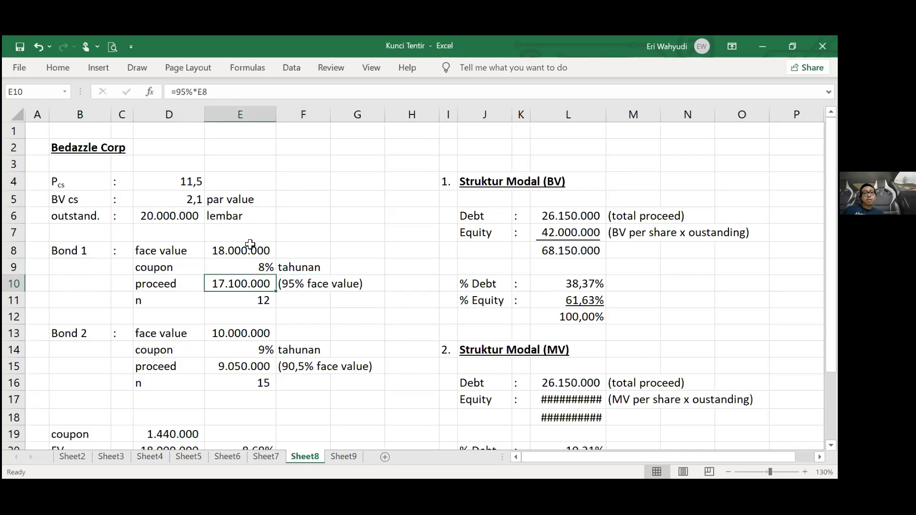
key(Up)
key(Up)
click(226, 284)
click(250, 302)
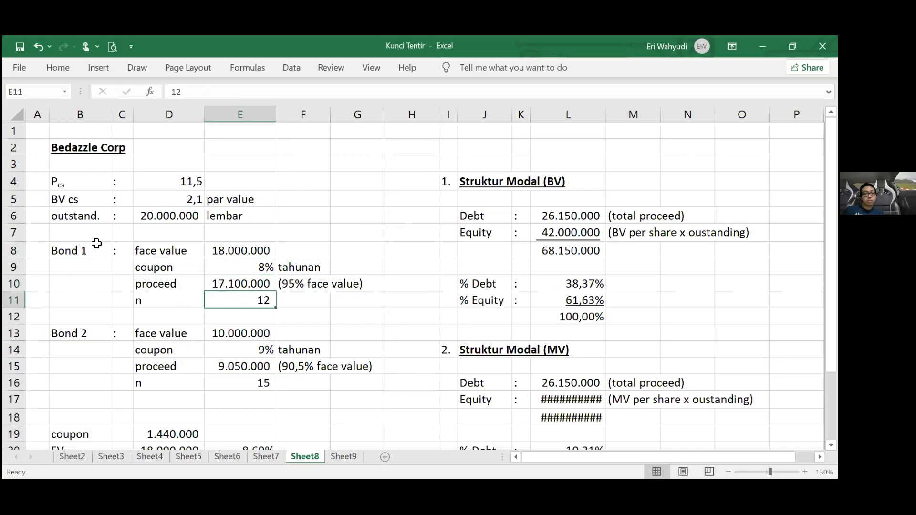
Examine Bond 2's data in rows 13 to 16, including the proceed and its 90,5% face value note.
scroll(95, 241, down, 1)
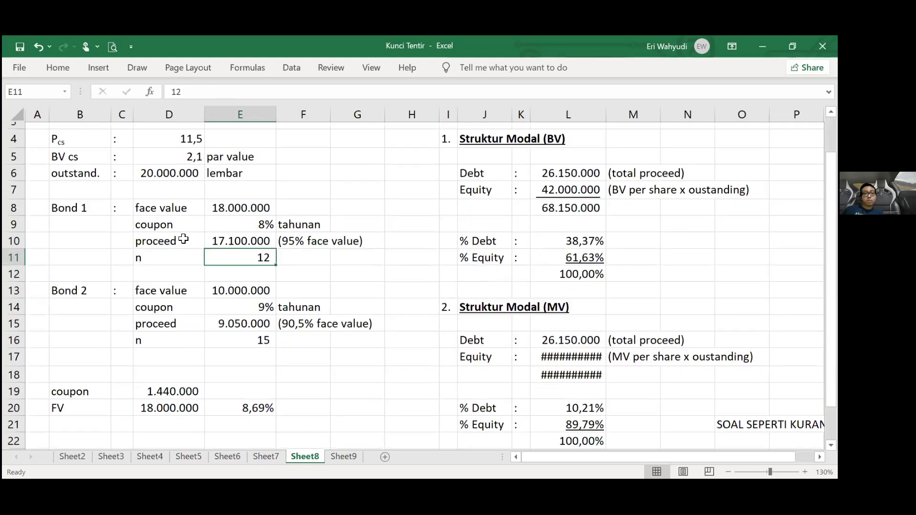
scroll(184, 238, down, 1)
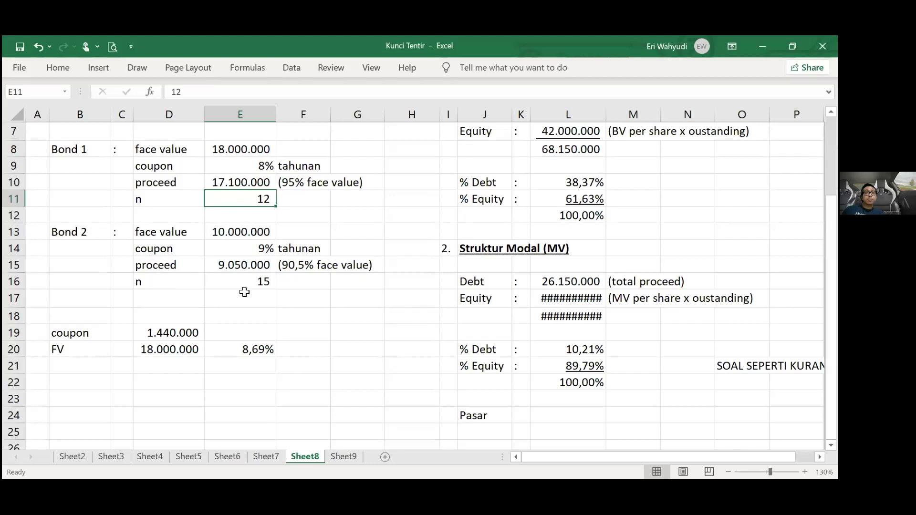
key(Down)
key(Down)
key(Left)
key(Left)
key(Left)
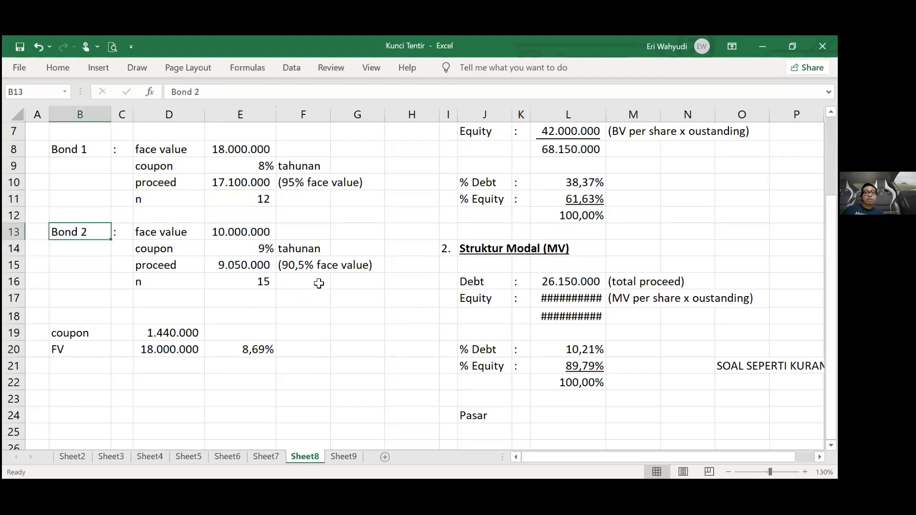
key(Down)
key(Down)
key(Right)
key(Right)
key(Right)
key(Right)
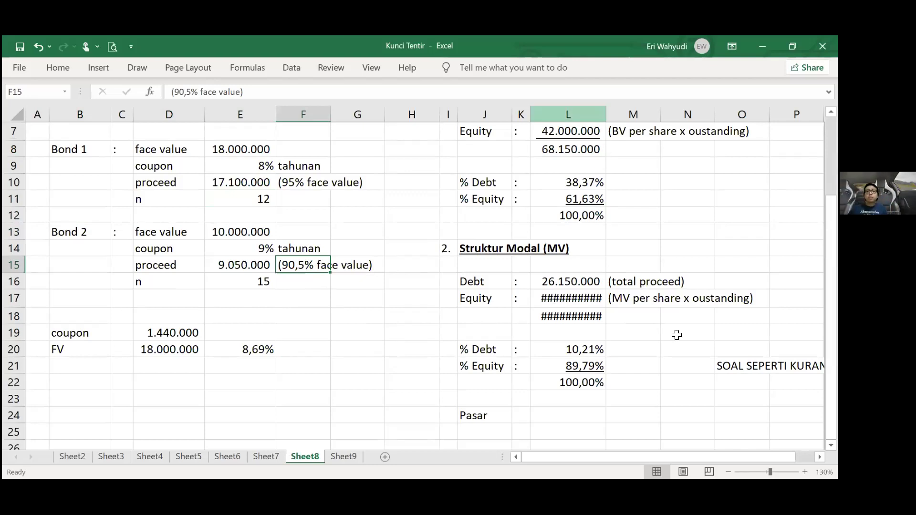
Widen column L to fit its equity and total values, and select the Struktur Modal (BV) heading in J4.
scroll(526, 170, up, 2)
click(485, 177)
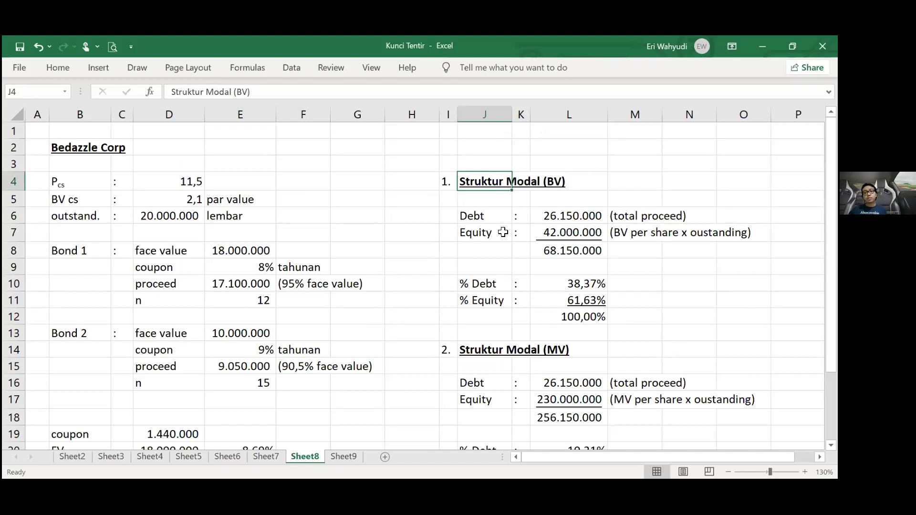
Circle the Debt label in J6 and handwrite harga jual beside the Struktur Modal (BV) heading.
click(483, 215)
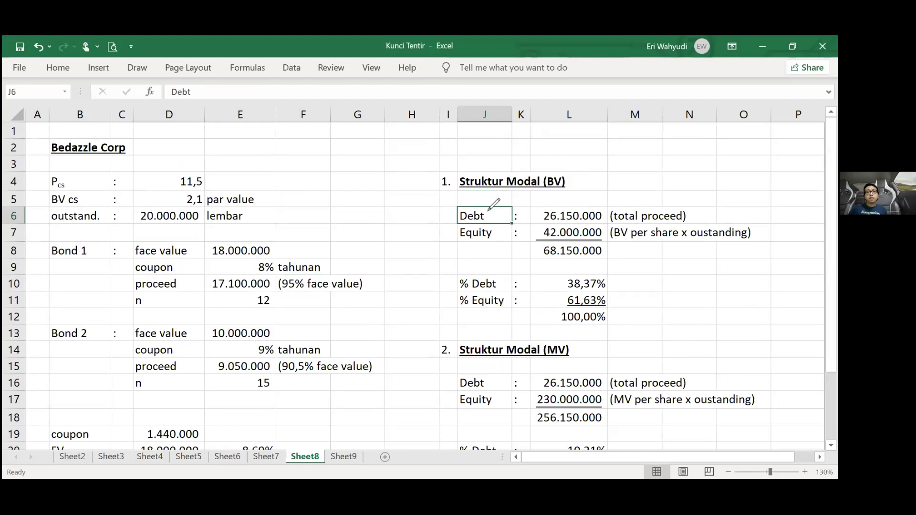
drag(461, 222, 461, 223)
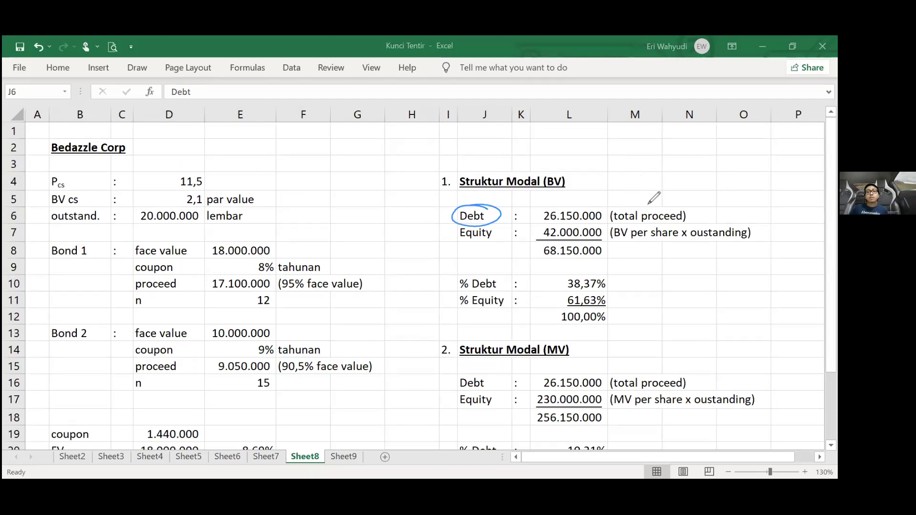
mouse_move(622, 176)
mouse_down()
mouse_move(693, 190)
mouse_move(737, 167)
mouse_move(771, 179)
mouse_up()
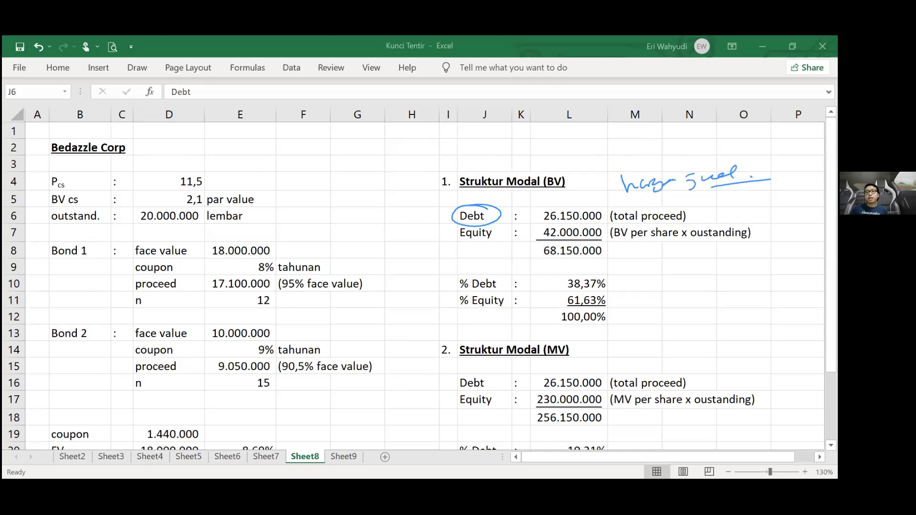
Handwrite nilai nominal and face value below the harga jual note, cross them out and circle harga jual.
drag(720, 203, 776, 193)
drag(750, 215, 813, 196)
drag(770, 223, 818, 216)
mouse_move(779, 239)
mouse_down()
mouse_move(779, 248)
mouse_move(814, 229)
mouse_up()
drag(776, 257, 812, 246)
mouse_move(770, 222)
mouse_down()
mouse_move(806, 176)
mouse_move(765, 247)
mouse_up()
drag(749, 156, 769, 149)
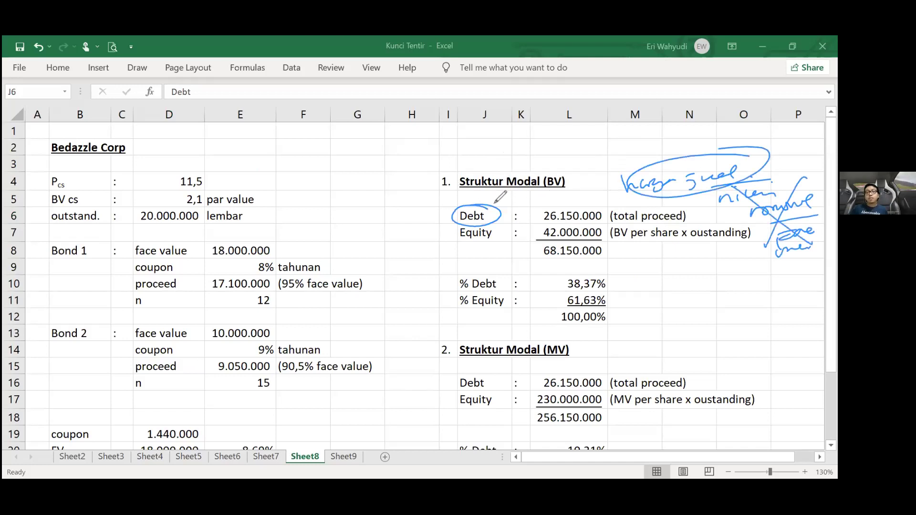
Draw an arrow from Debt to L6, circle and tick both bonds' proceeds, and tick the total proceed note.
mouse_move(505, 204)
mouse_down()
mouse_move(535, 191)
mouse_move(564, 204)
mouse_up()
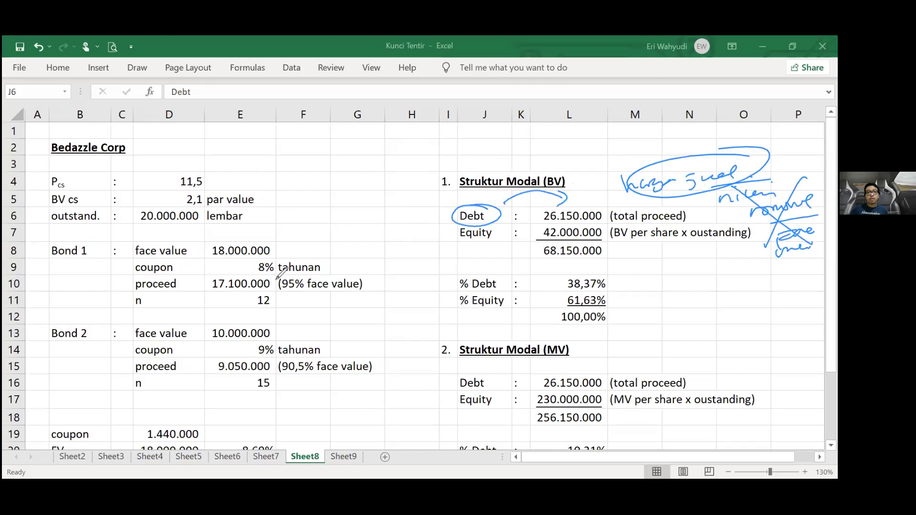
drag(277, 277, 273, 275)
click(375, 277)
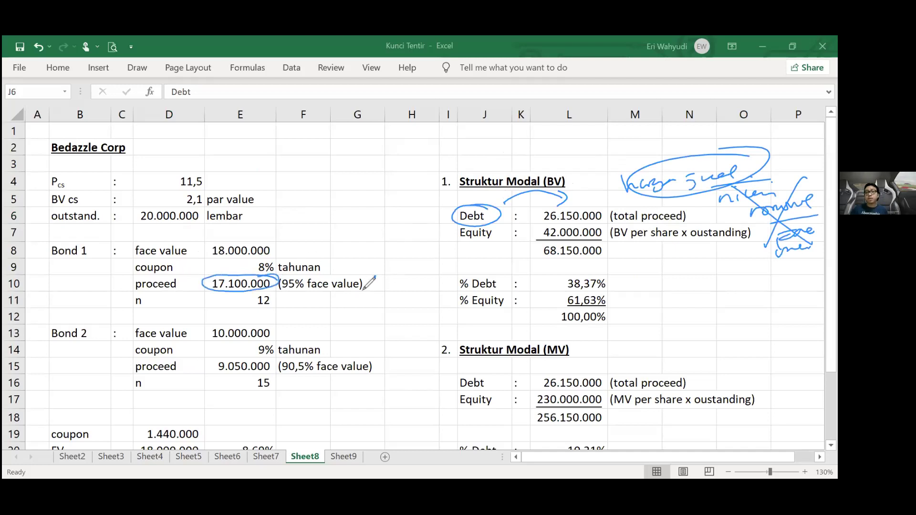
drag(375, 278, 405, 263)
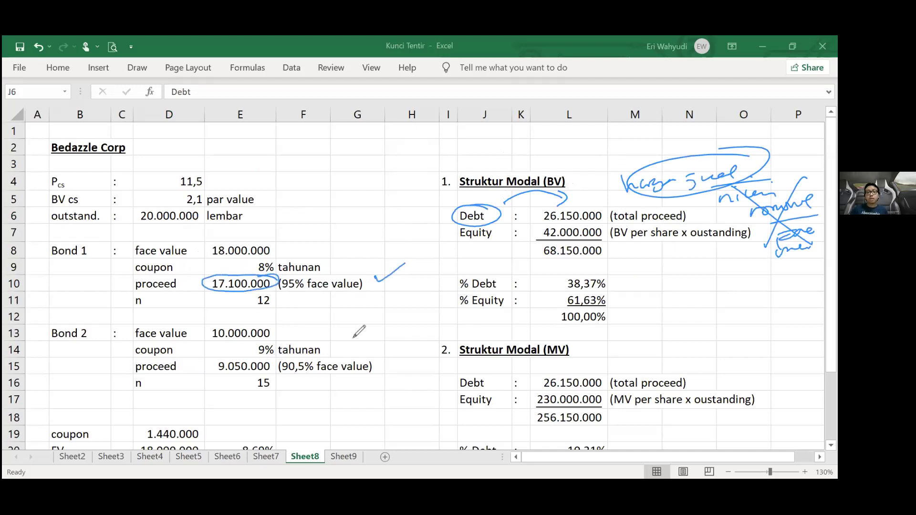
drag(269, 346, 286, 357)
drag(373, 353, 393, 345)
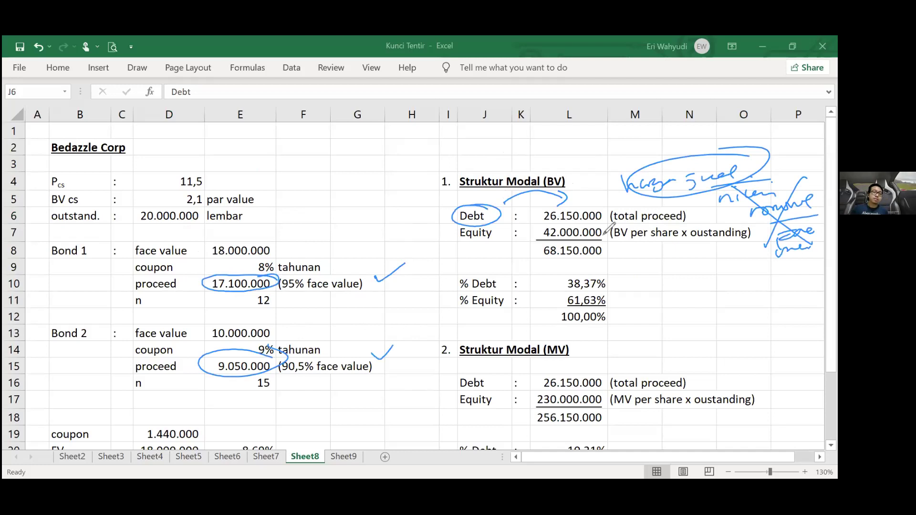
drag(692, 218, 710, 217)
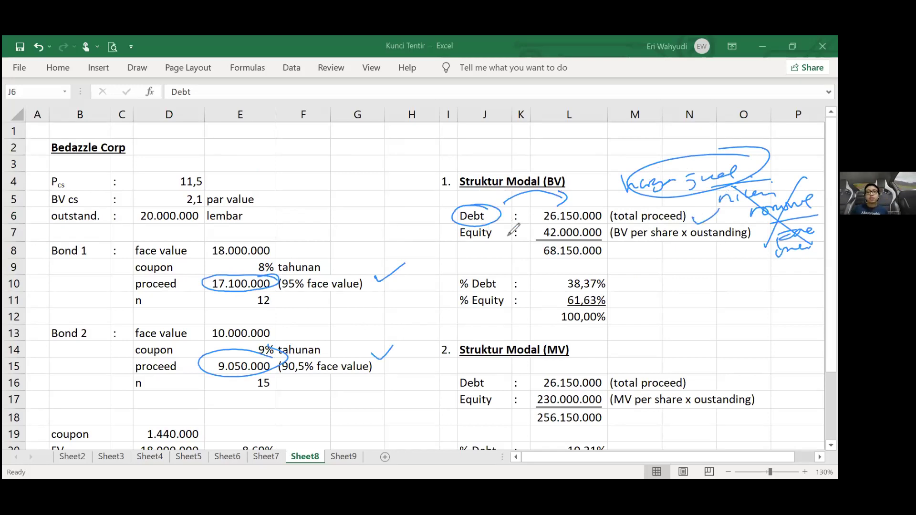
Circle the book-value Equity label, and circle and tick the % Debt and % Equity figures in rows 10 and 11.
drag(496, 227, 494, 225)
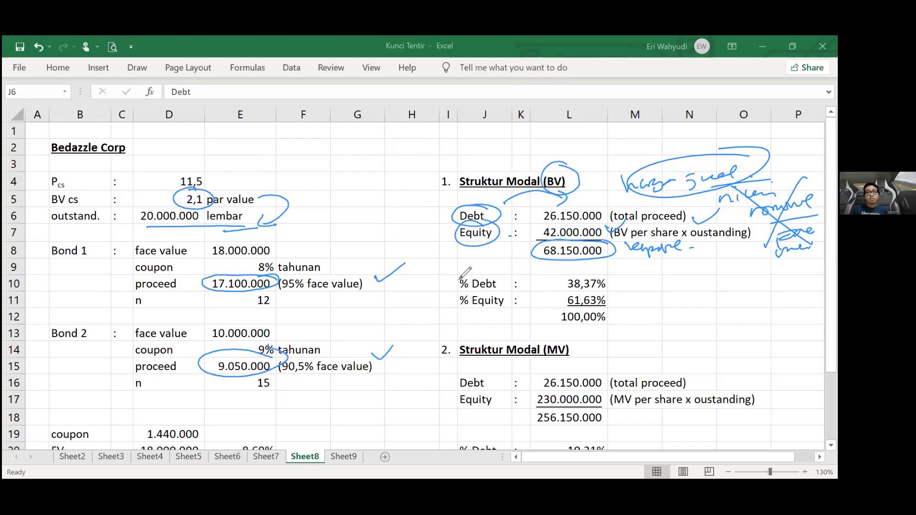
drag(463, 270, 487, 271)
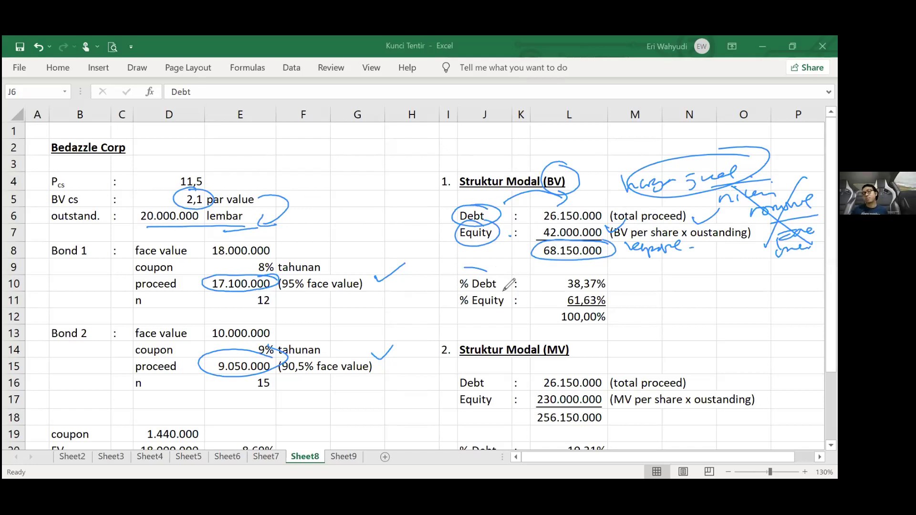
drag(502, 272, 504, 282)
drag(487, 281, 515, 286)
drag(606, 267, 621, 272)
drag(623, 275, 654, 286)
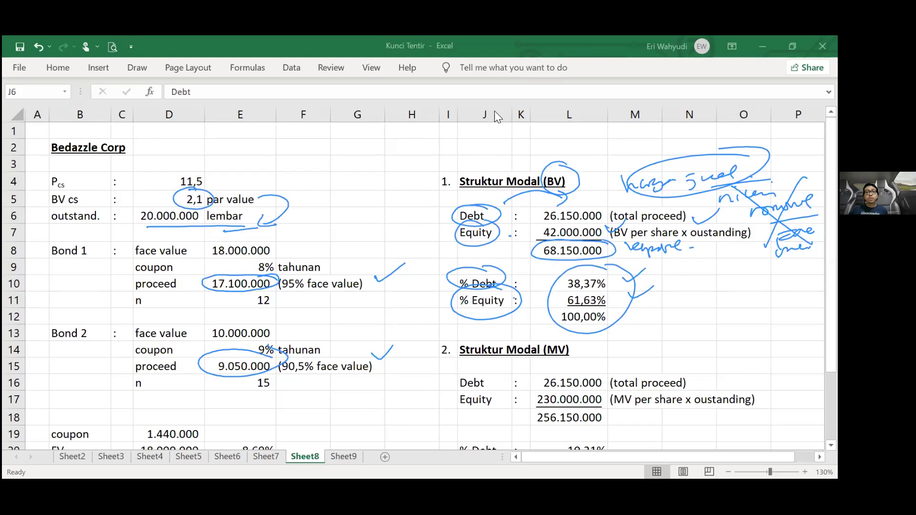
click(729, 303)
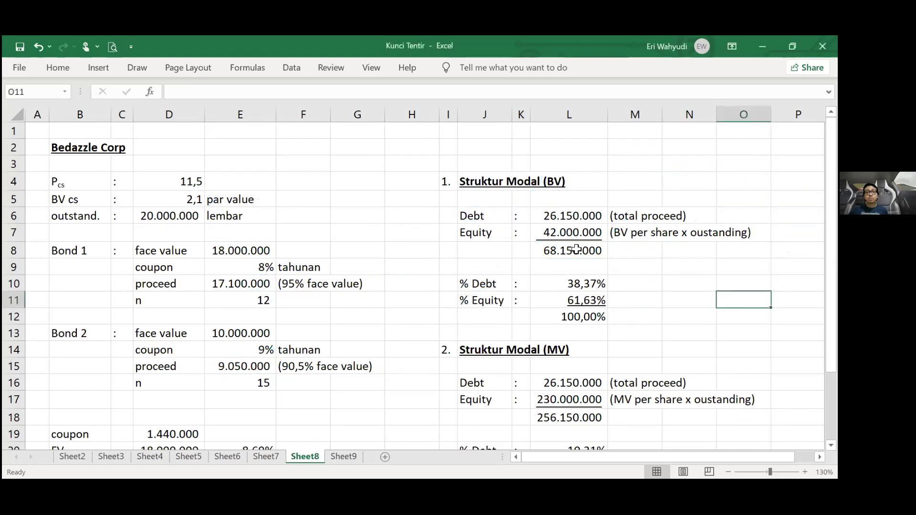
Select the Struktur Modal (MV) heading in J14.
scroll(491, 281, down, 2)
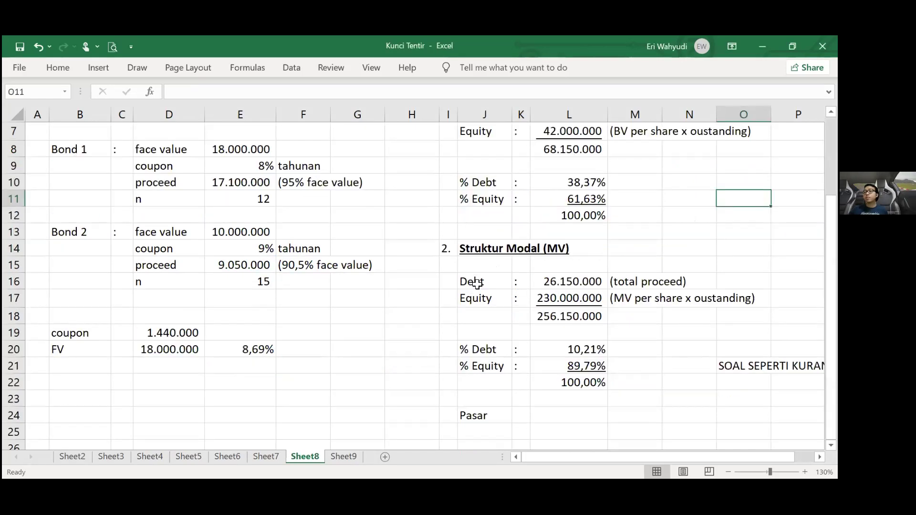
key(Down)
key(Down)
key(Down)
key(Left)
key(Left)
key(Left)
key(Left)
key(Left)
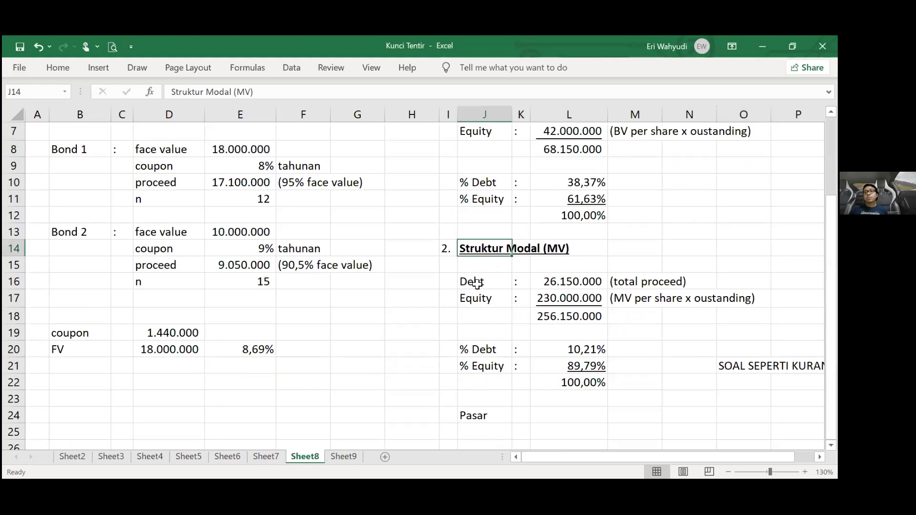
Compare the market-value debt formula in L16 with the book-value debt formula in L6.
click(477, 284)
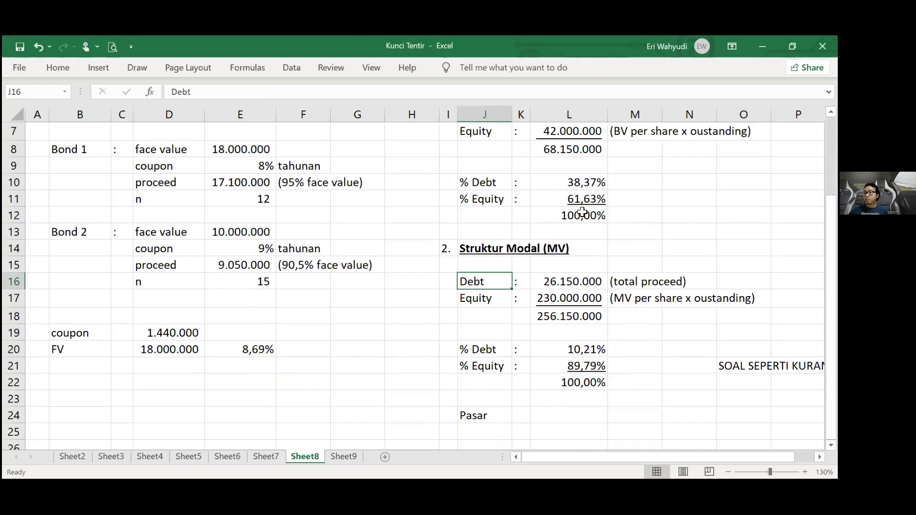
scroll(582, 212, up, 2)
click(589, 385)
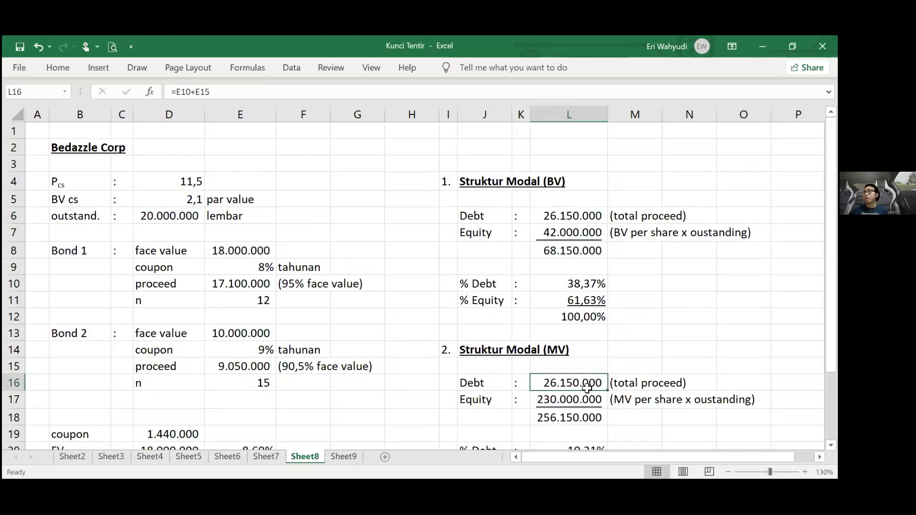
click(575, 210)
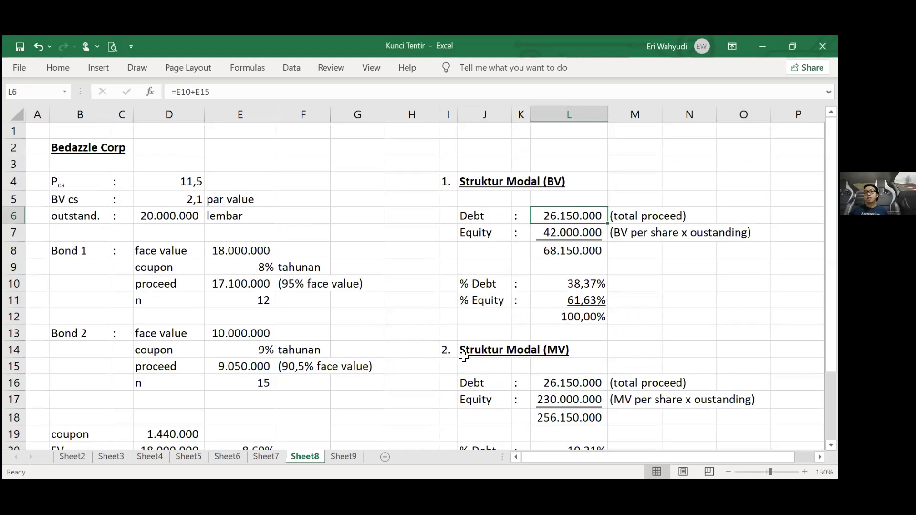
Examine the market-value Equity label in J17 together with the share price in D4 and outstanding shares in D6.
scroll(463, 357, down, 1)
scroll(465, 351, down, 1)
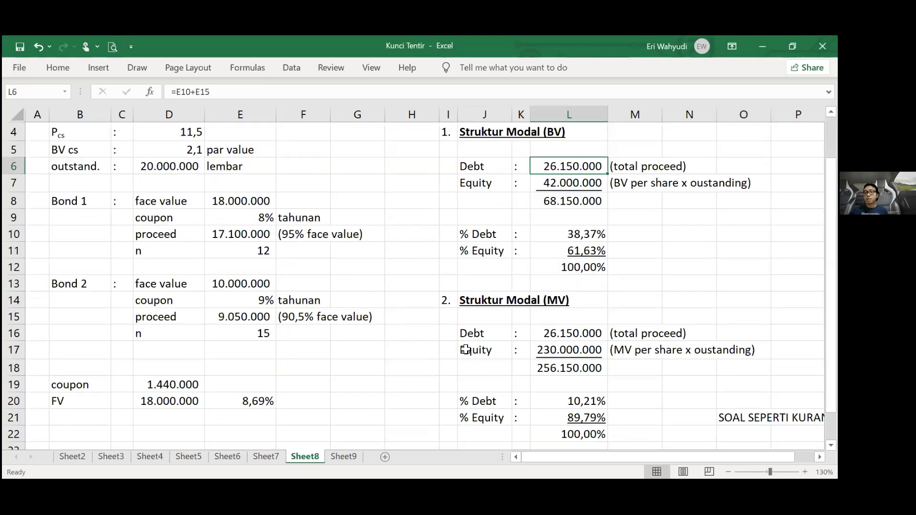
click(466, 350)
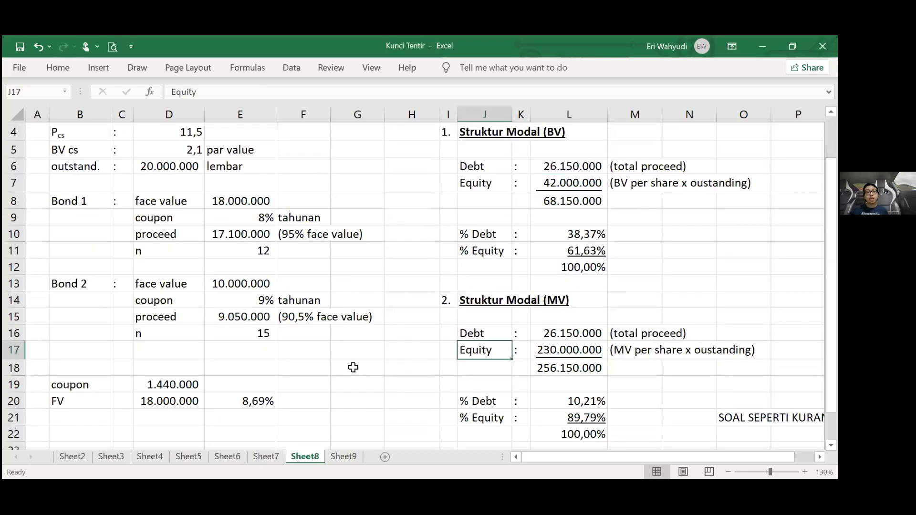
scroll(353, 367, up, 1)
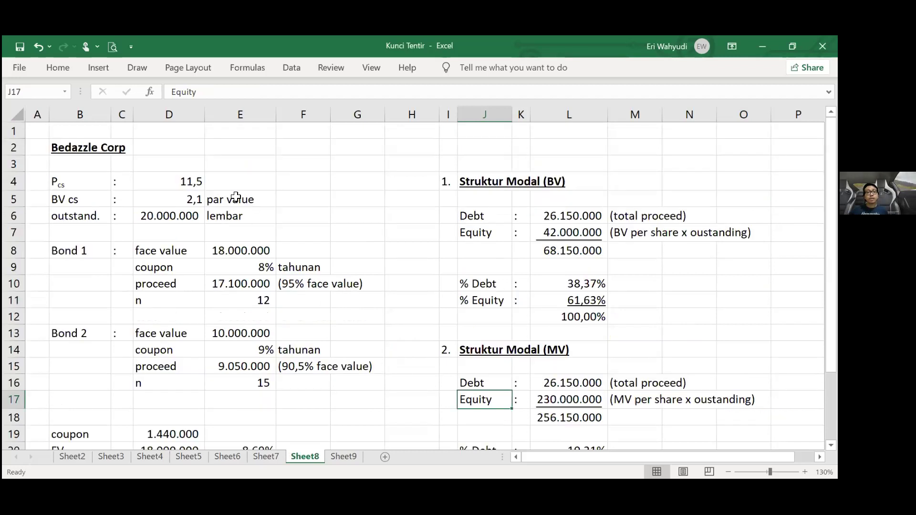
click(200, 185)
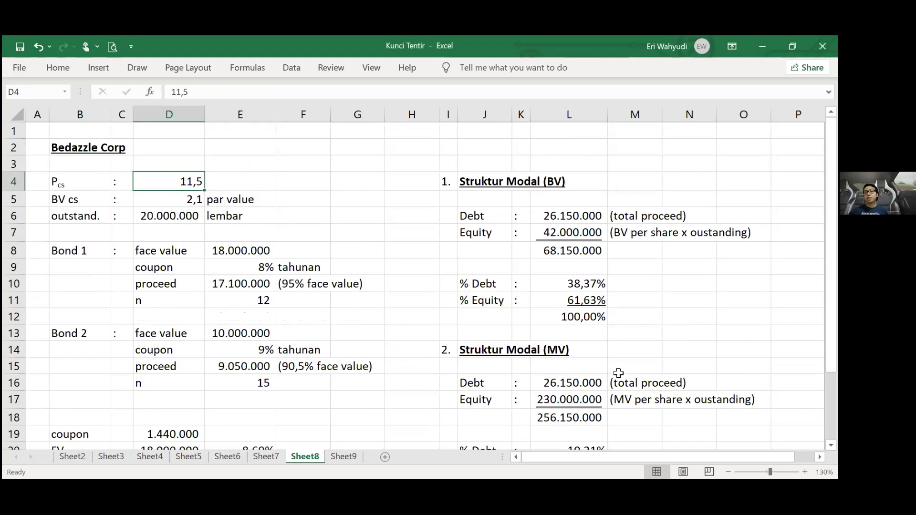
key(Down)
key(Down)
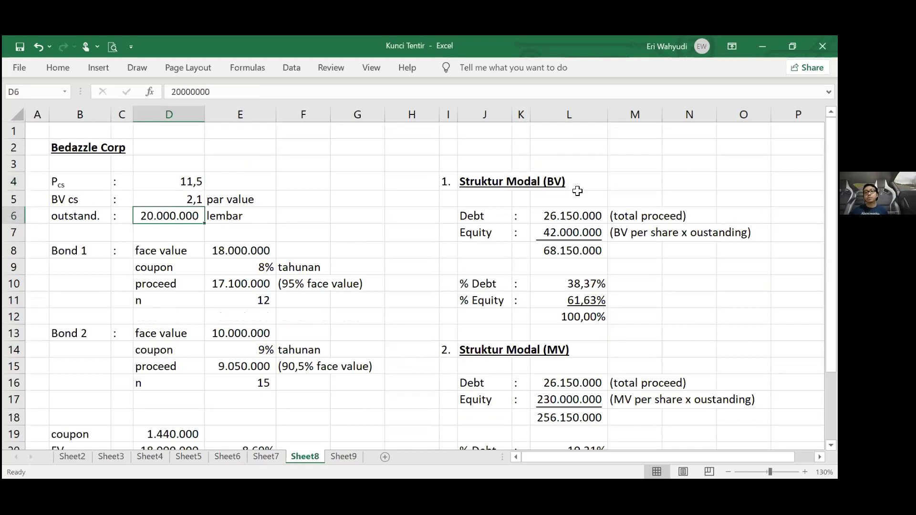
Examine the market-value equity formula in L17 and compare it with the book-value equity in L7.
scroll(578, 191, down, 2)
scroll(581, 292, down, 2)
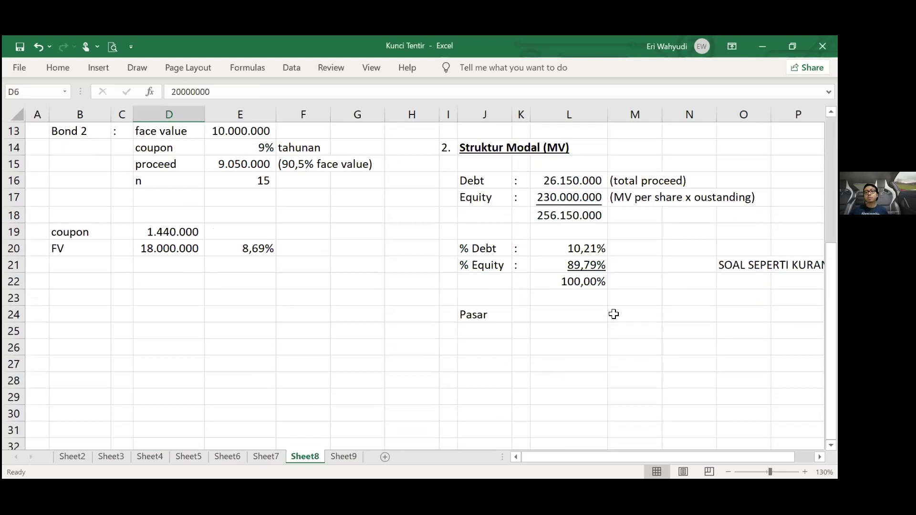
click(563, 198)
scroll(549, 177, up, 2)
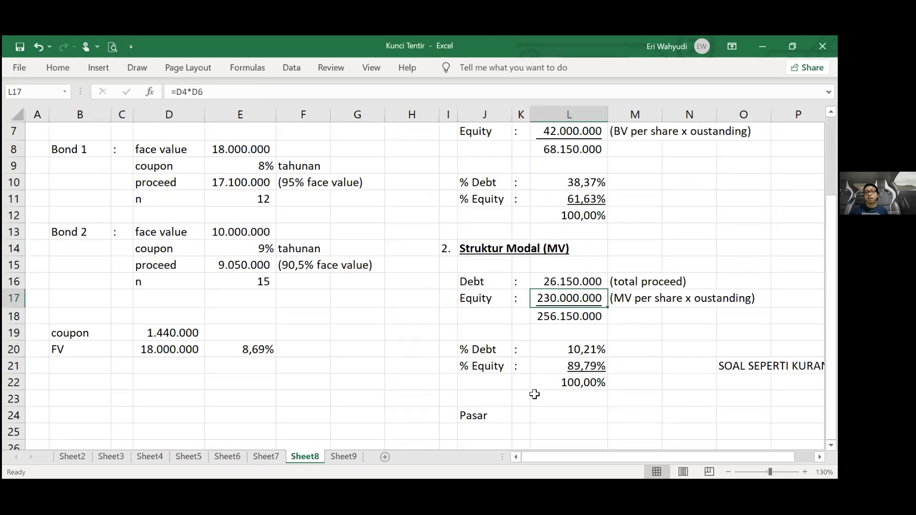
scroll(556, 348, up, 1)
key(Up)
key(Up)
key(Up)
key(Up)
key(Up)
key(Up)
key(Up)
key(Up)
key(Up)
key(Up)
Examine the market-value capital total formula in L18.
key(Down)
key(Down)
key(Down)
key(Down)
key(Down)
key(Down)
key(Down)
key(Down)
key(Down)
key(Down)
key(Down)
scroll(462, 305, down, 2)
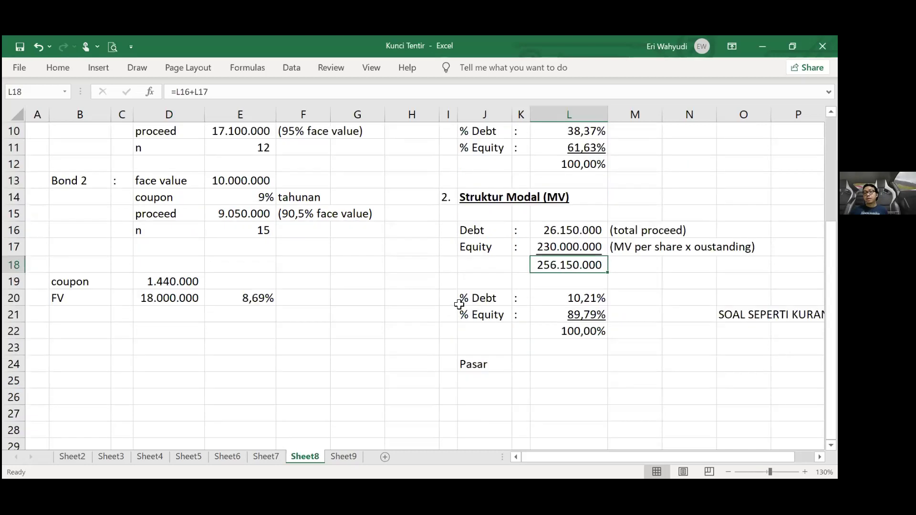
Examine the market-value % Debt and % Equity formulas in L20 and L21 and their sum in L22.
drag(487, 301, 517, 299)
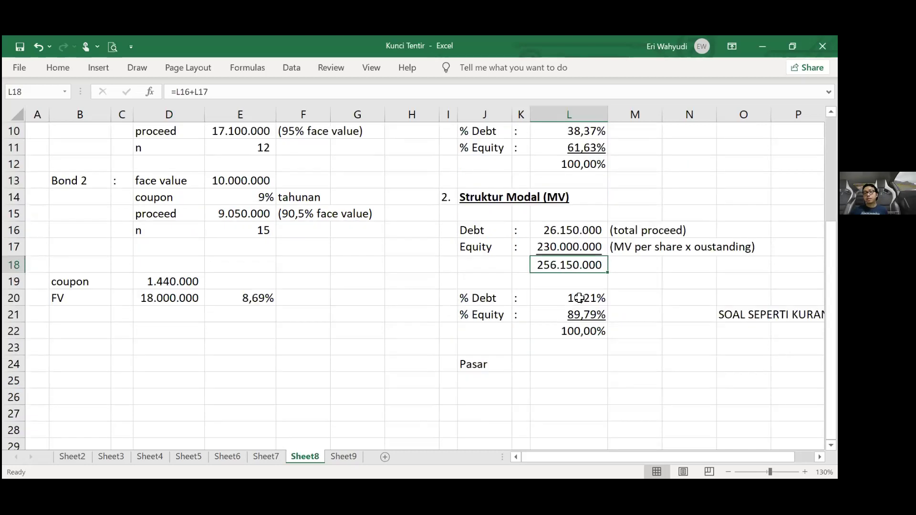
key(Right)
key(Right)
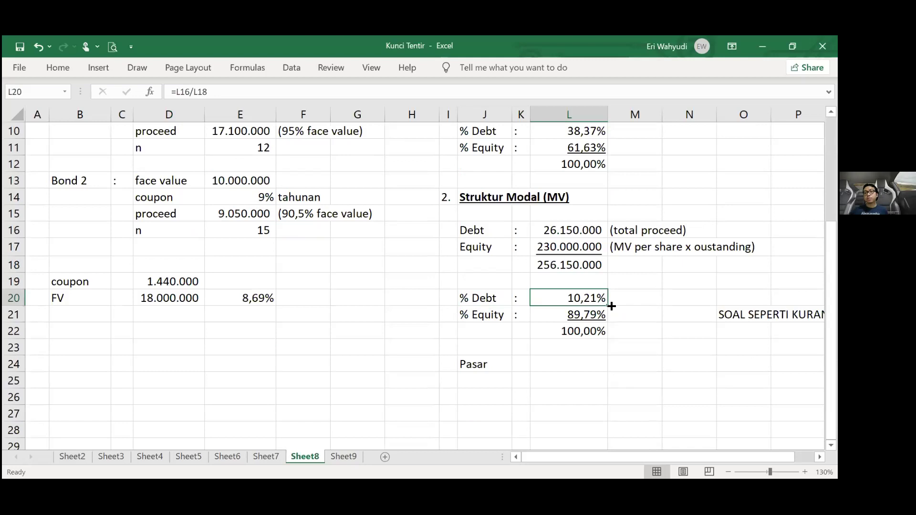
click(577, 297)
click(483, 316)
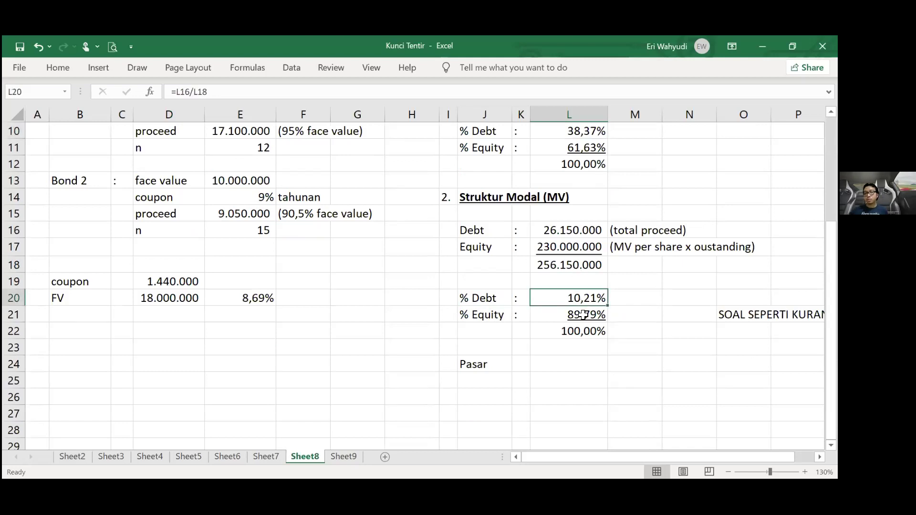
click(600, 308)
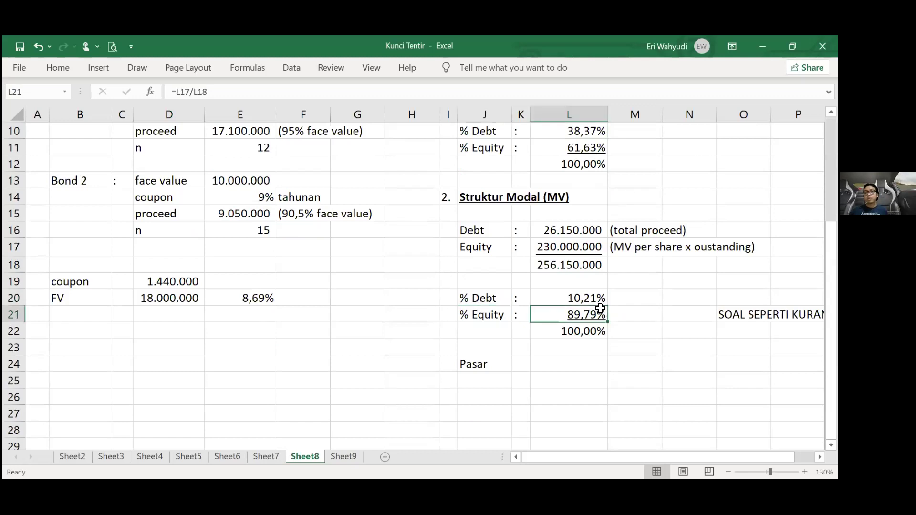
click(584, 333)
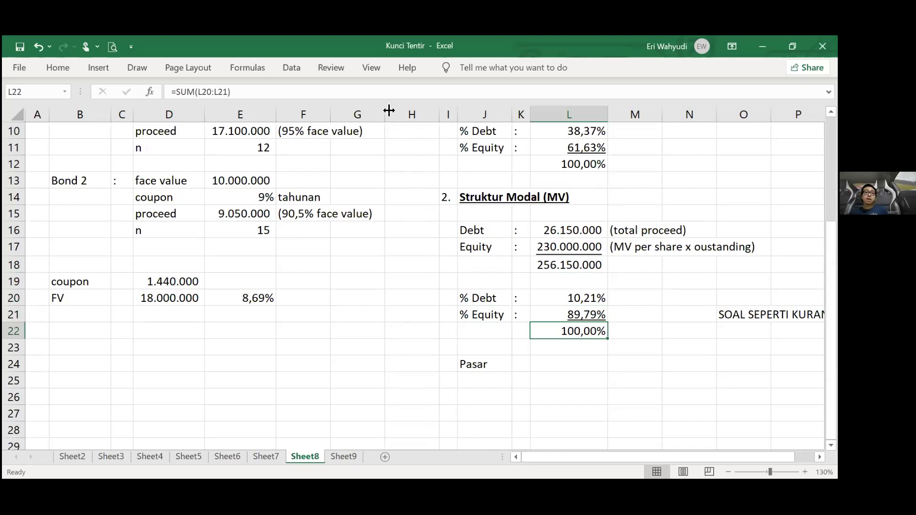
Switch to the Soal Tutorial Cost of Capital PDF in PDF-XChange Editor and read question 3c and question 4.
key(alt+Tab)
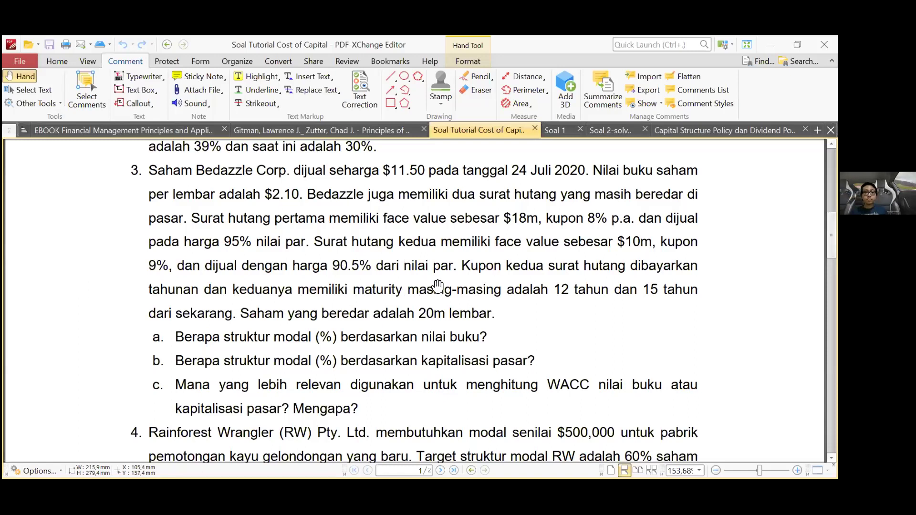
scroll(497, 282, down, 5)
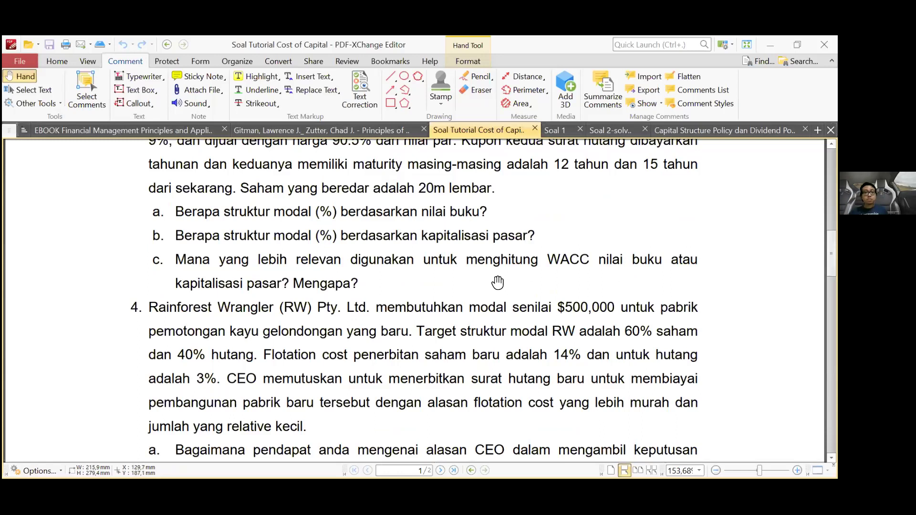
scroll(498, 283, down, 4)
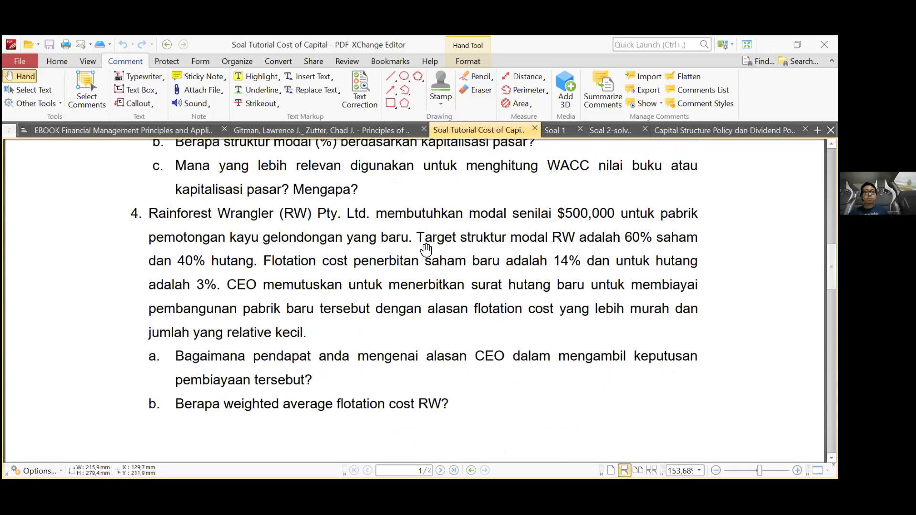
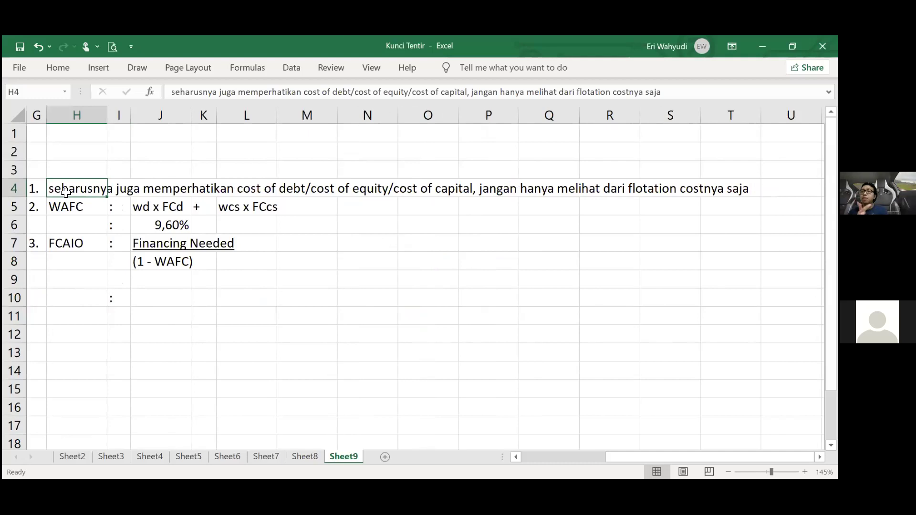
Examine answer 1 in row 4 of Sheet9, focusing on the part about cost of debt, equity and capital.
click(622, 186)
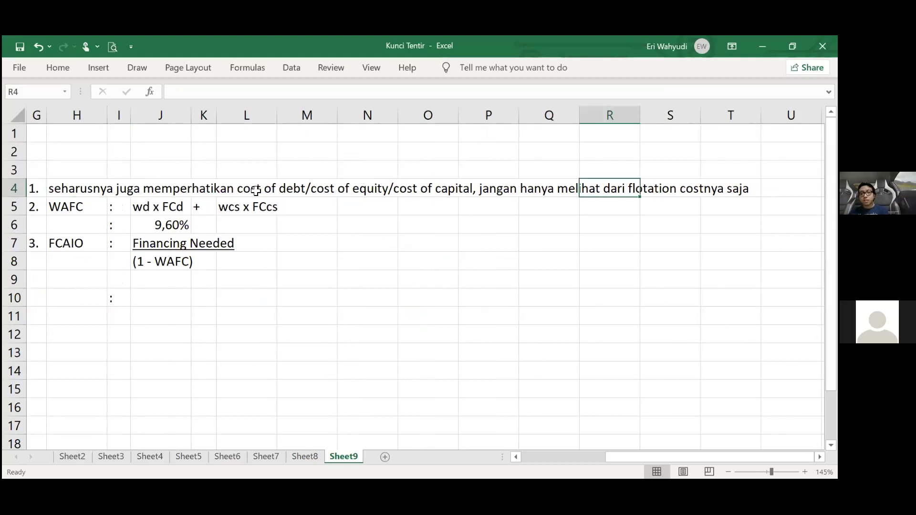
key(Left)
key(Left)
key(Left)
key(Left)
key(Left)
key(Left)
key(Left)
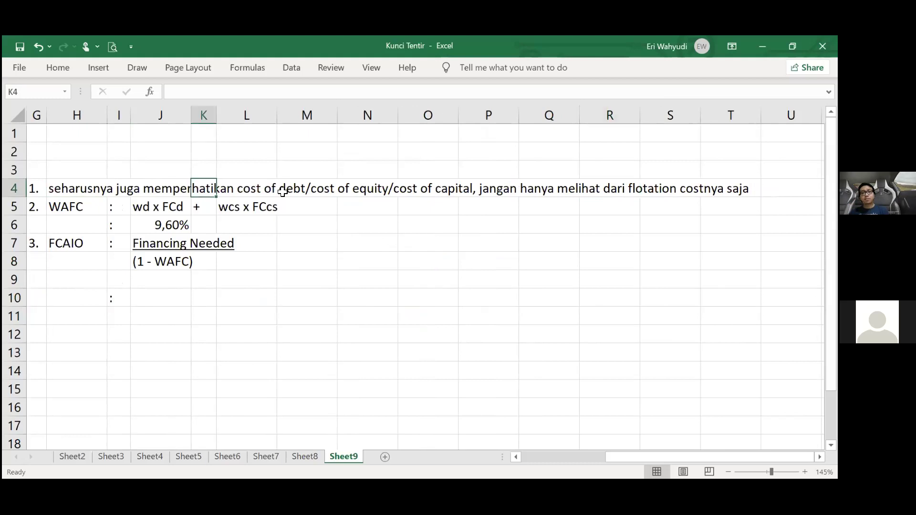
key(Right)
key(Right)
key(Left)
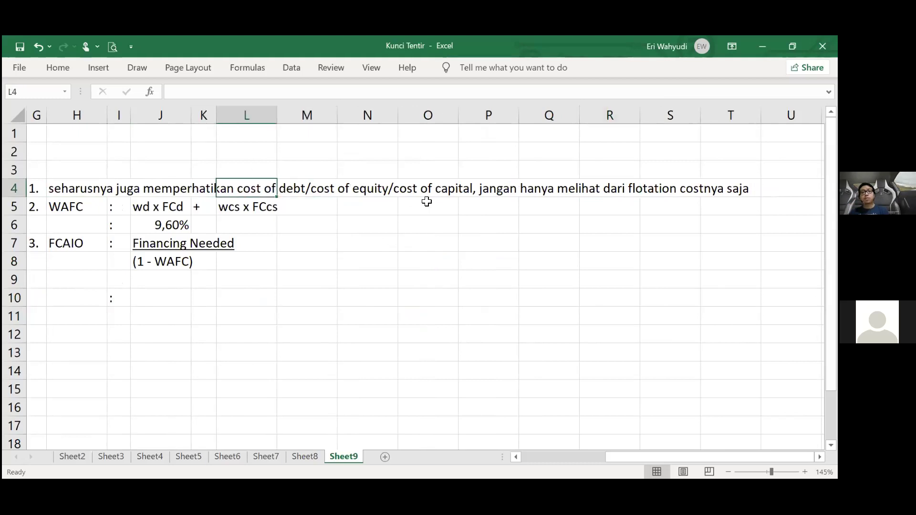
drag(246, 169, 377, 229)
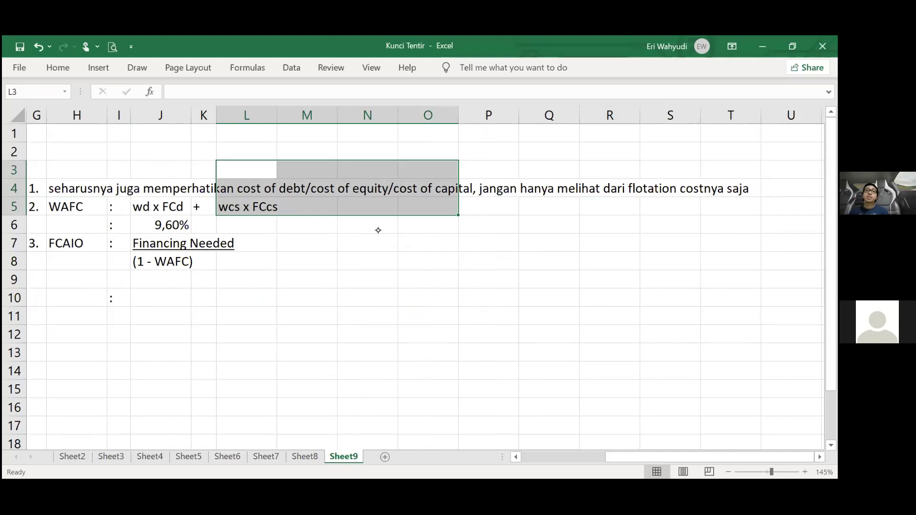
Enter the label "FC saham" in O8 with a flotation cost of 14% in P8.
click(415, 349)
click(422, 256)
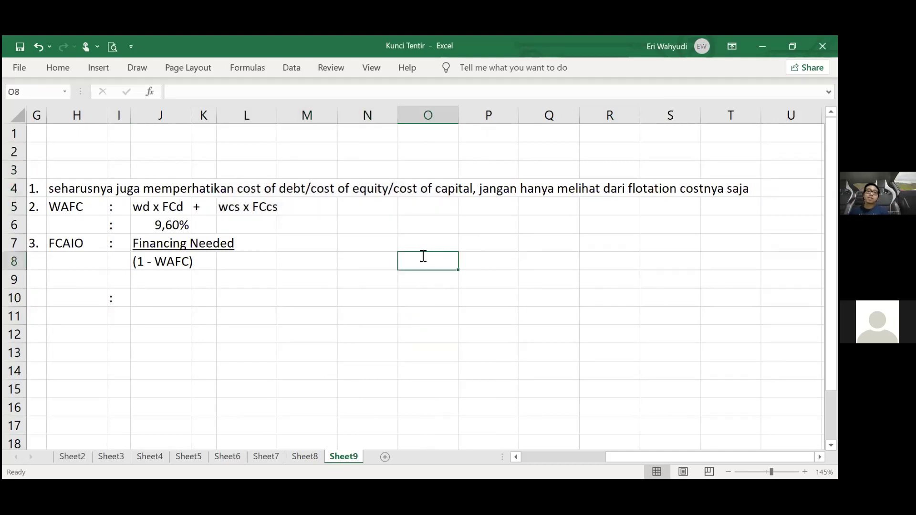
text(F)
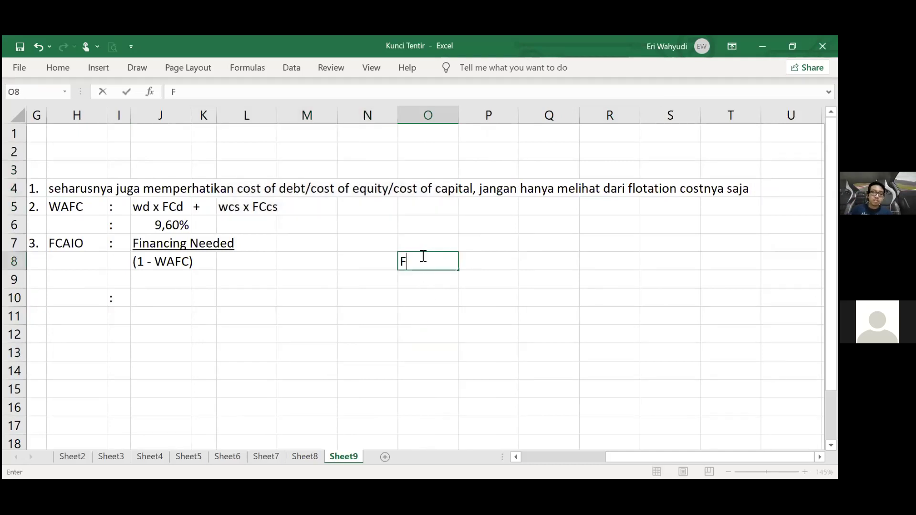
text(C)
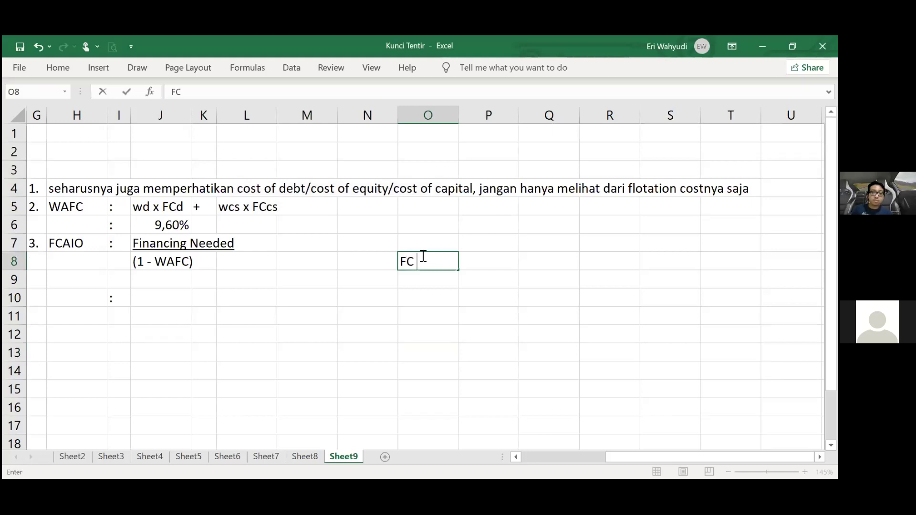
text( saham)
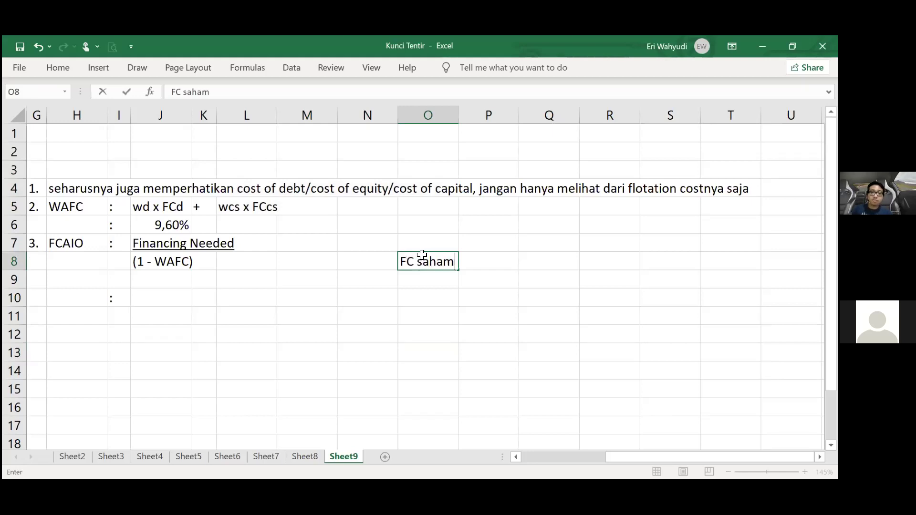
key(Tab)
text(14%)
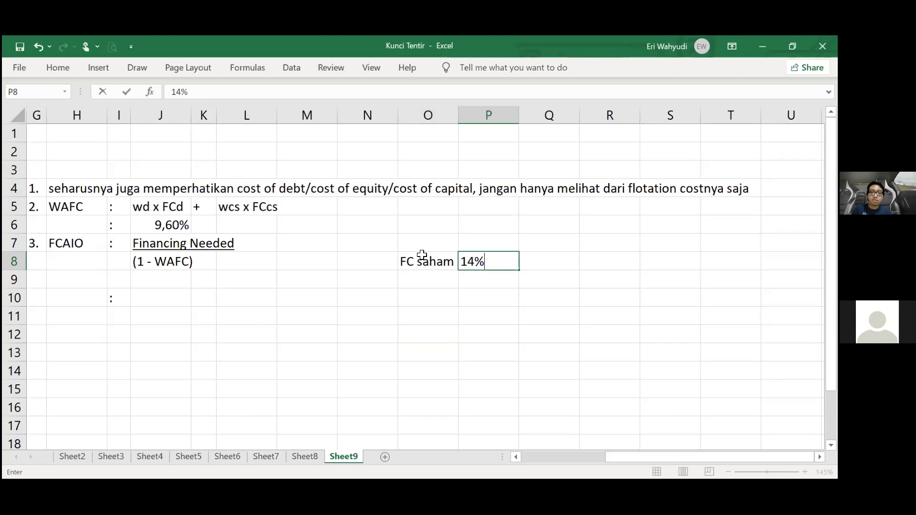
click(423, 256)
key(Return)
Enter the label "FC utang" in O9 with a flotation cost of 3% in P9.
text(FC )
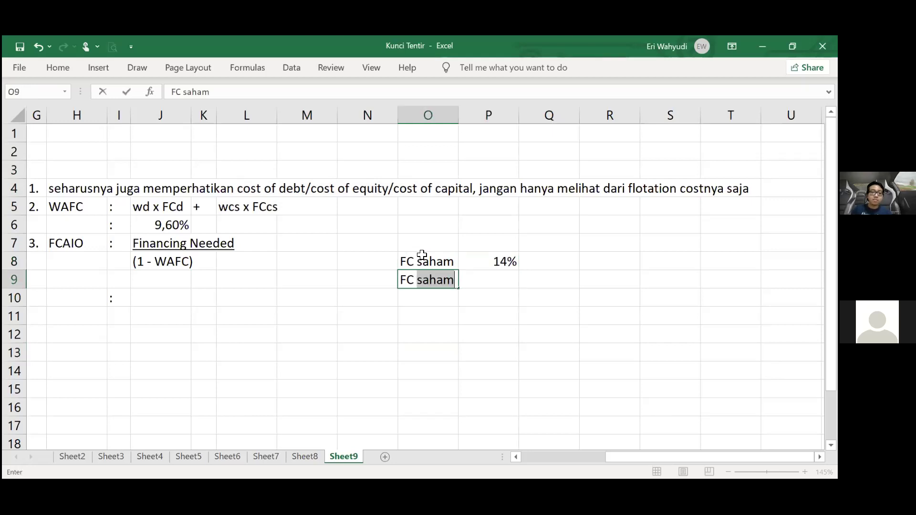
text(utang)
key(Tab)
text(3%)
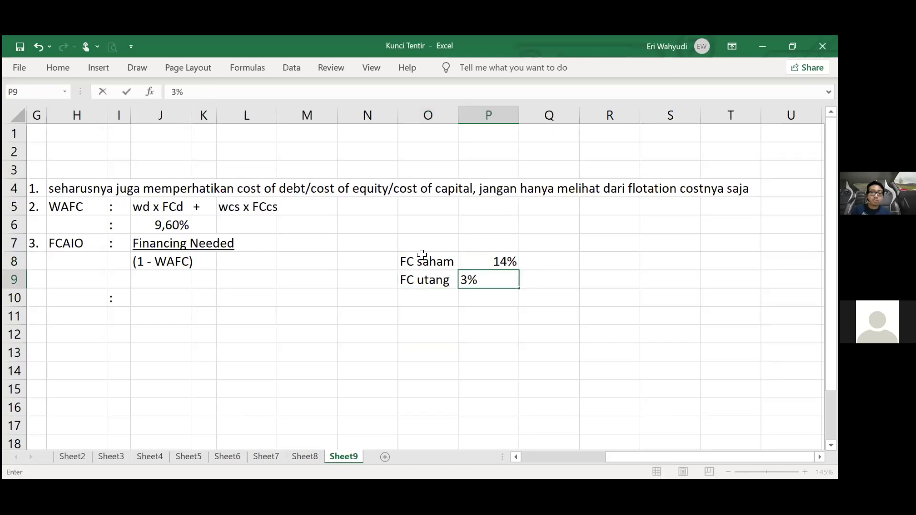
key(Tab)
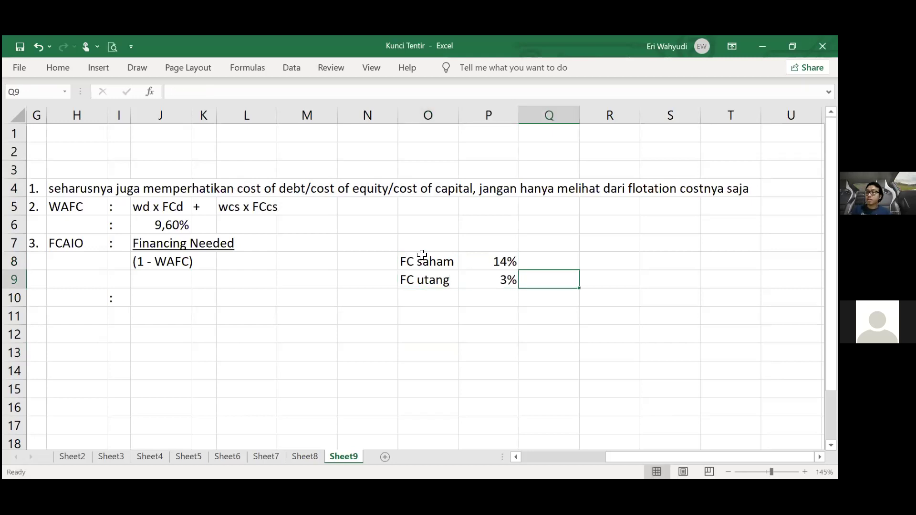
Add the column headers FC, CoC and TC in P7:R7 above the stock and debt rows.
key(Up)
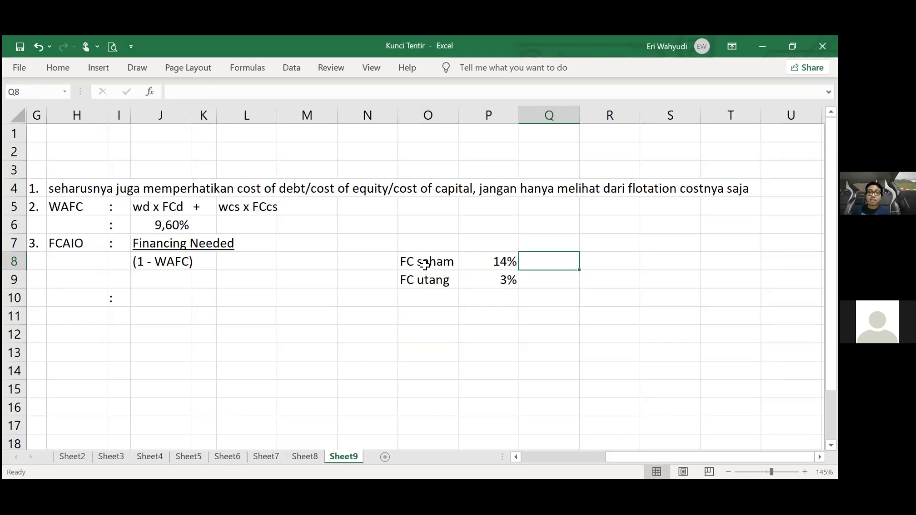
key(Up)
key(Left)
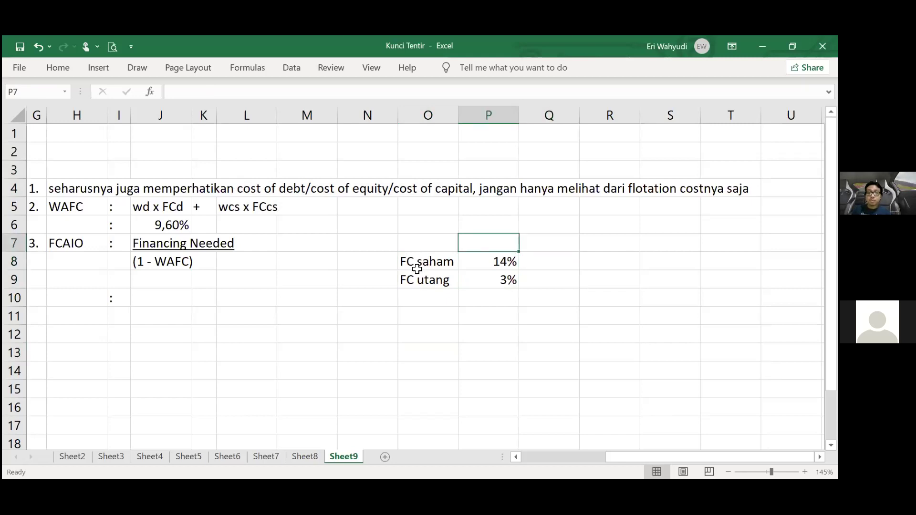
text(FC)
key(Tab)
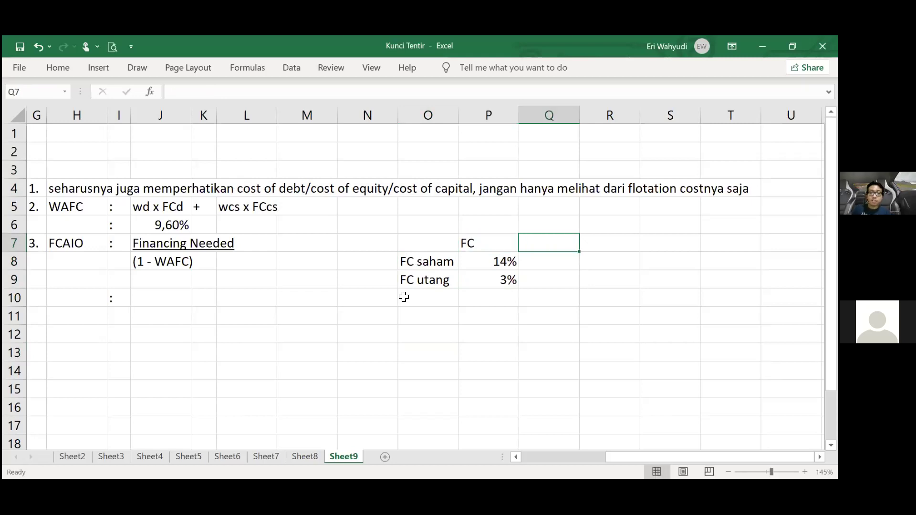
text(CoC)
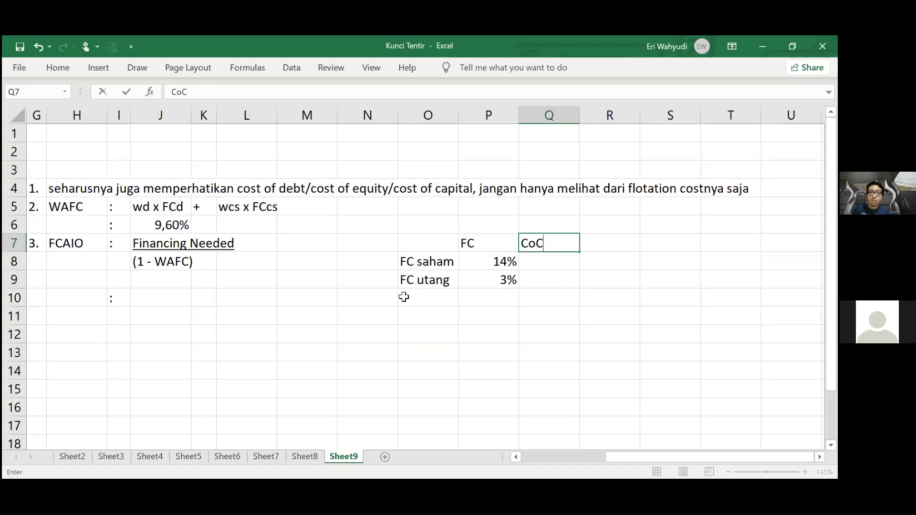
key(Tab)
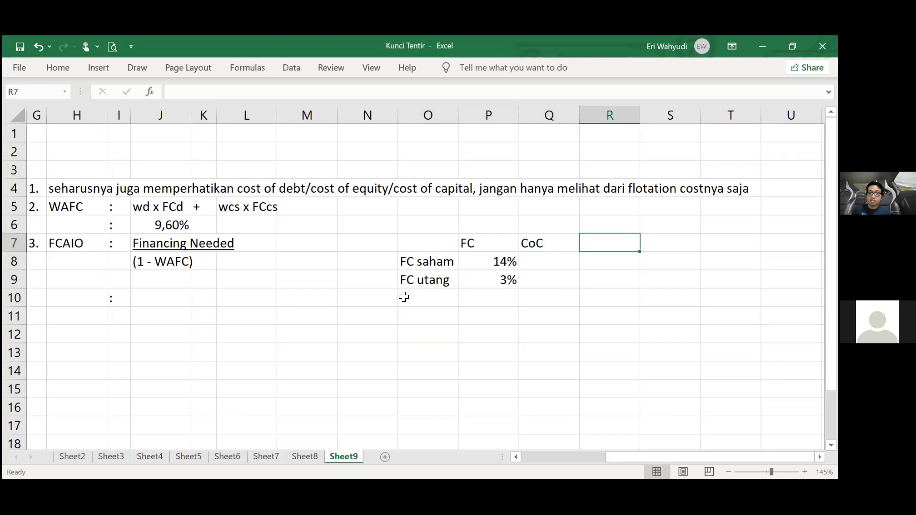
text(TC)
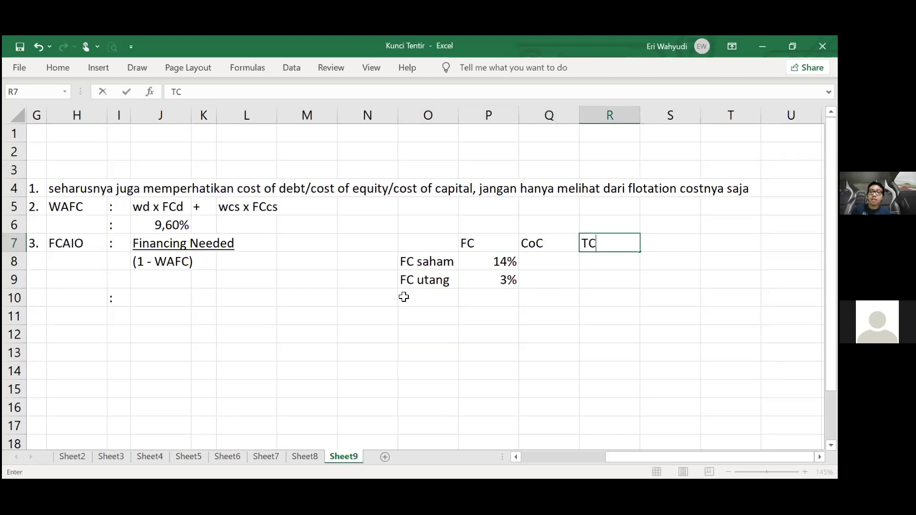
key(Return)
Fill the CoC column with 4% for stock in Q8 and 15% for debt in Q9.
key(Left)
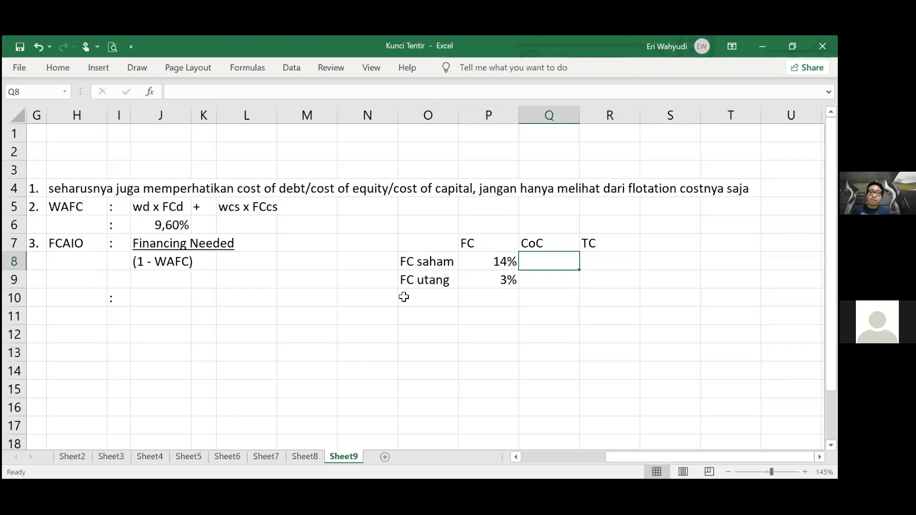
text(4%)
key(Return)
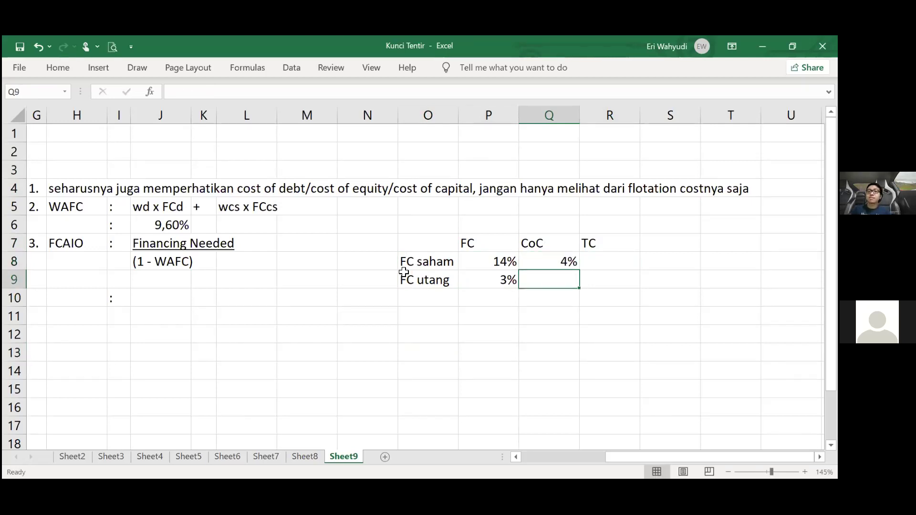
key(Up)
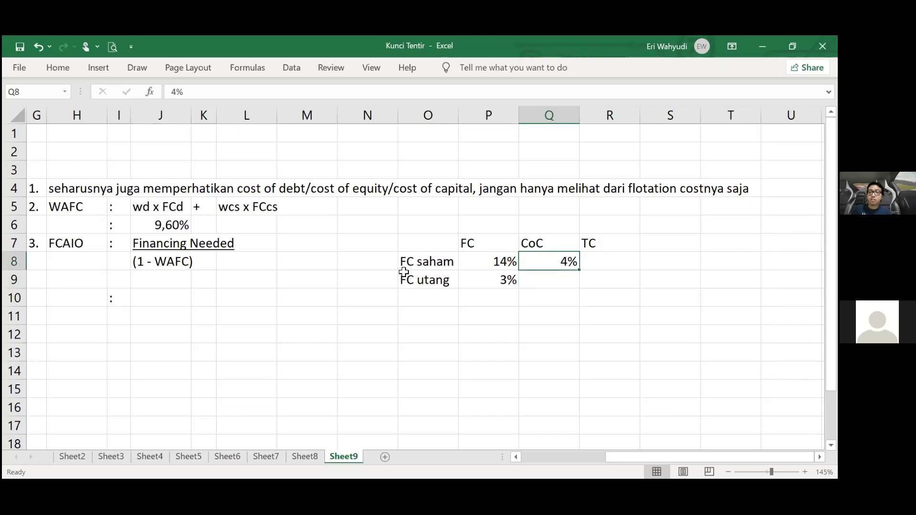
key(Down)
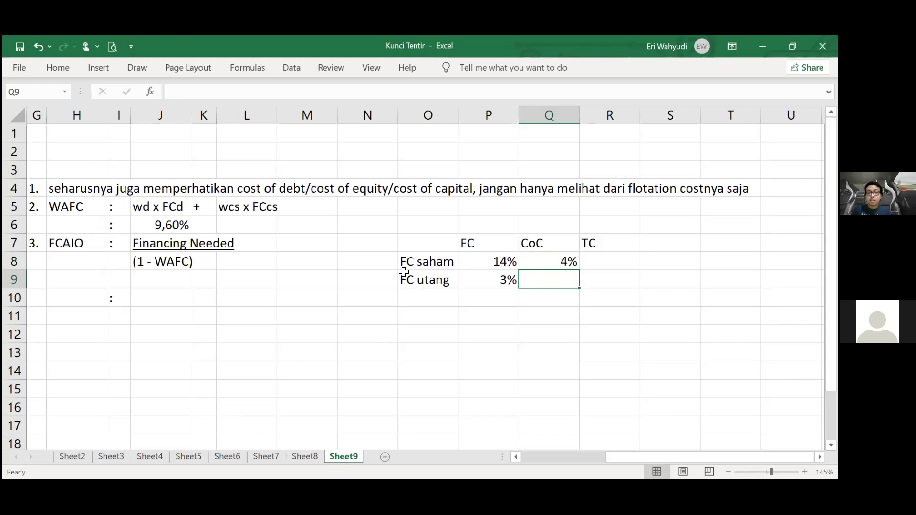
text(15%)
key(Tab)
Calculate the stock's total cost in R8 with the formula =P8+Q8.
key(Up)
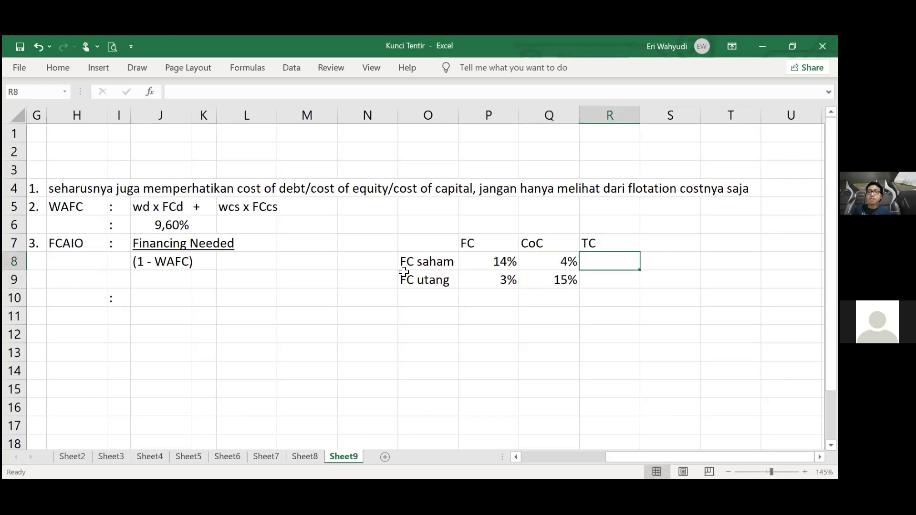
text(=)
key(Left)
key(Left)
key(Left)
key(Right)
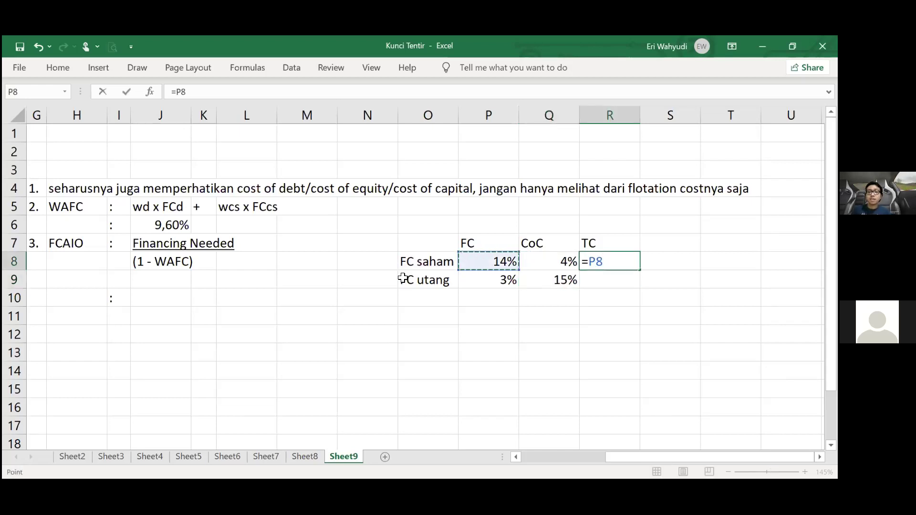
text(+)
key(Left)
key(Return)
Calculate the debt's total cost in R9 with the formula =P9+Q9 and compare it with the stock's total.
text(=)
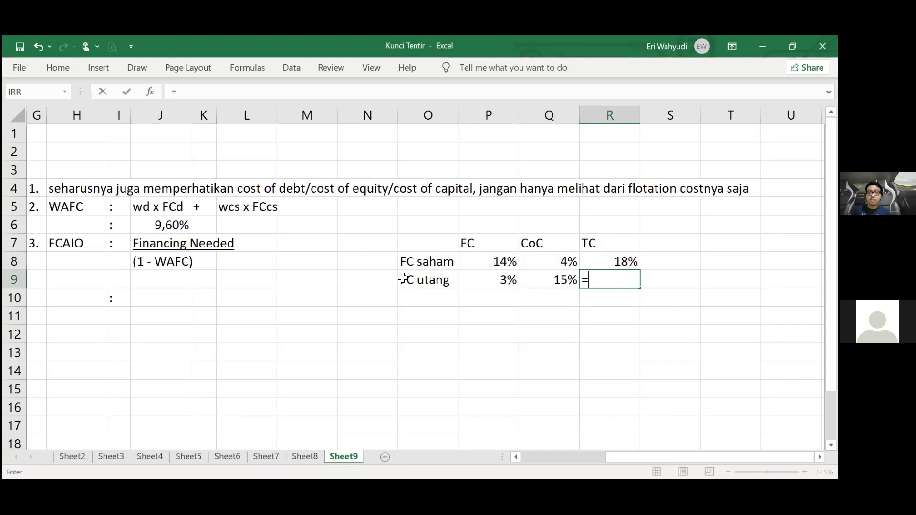
key(Left)
key(Left)
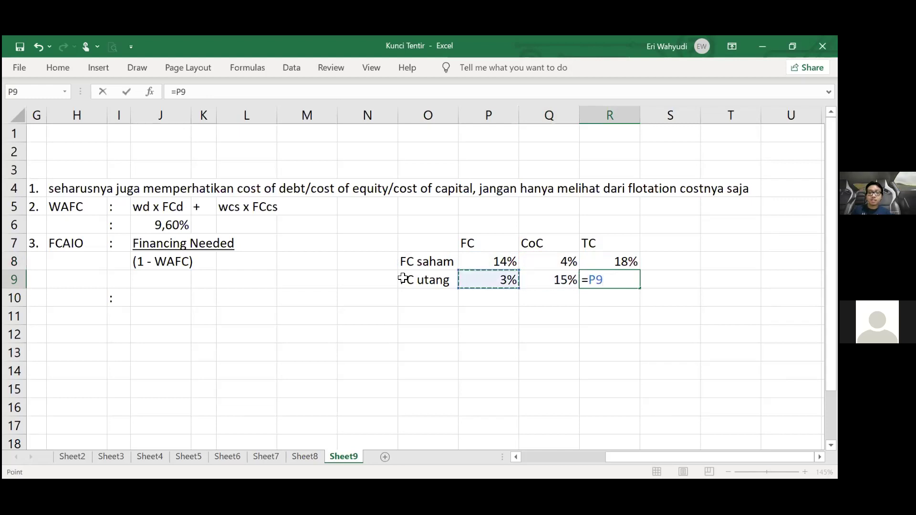
text(+)
key(Left)
key(Return)
key(Up)
key(shift+Up)
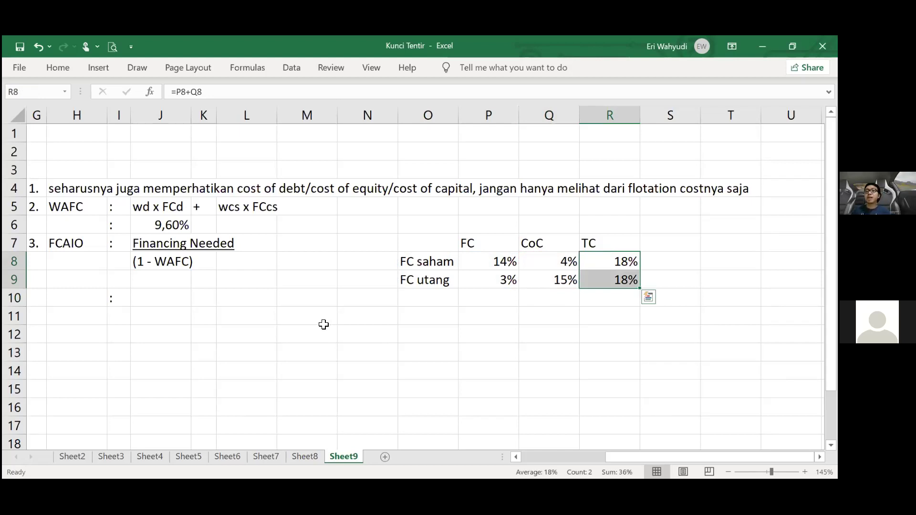
click(541, 276)
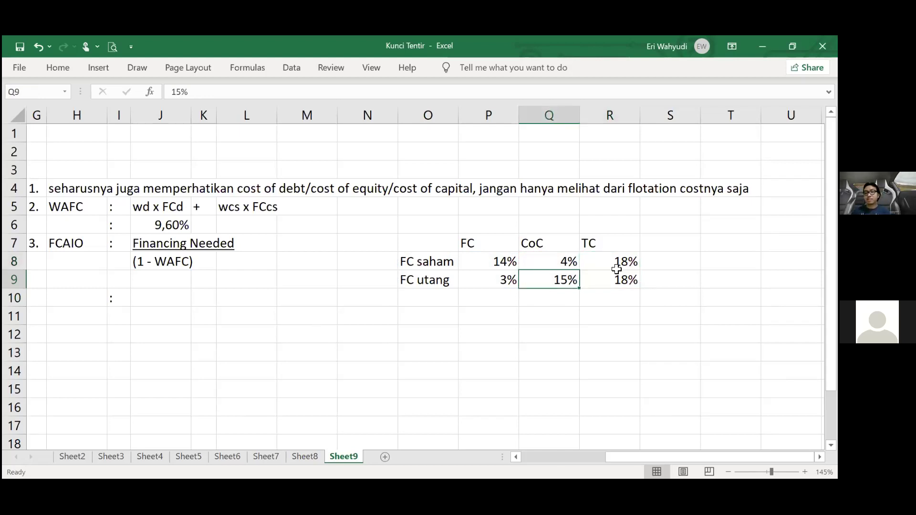
Center the headers and percentages in P7:R9 horizontally.
drag(473, 239, 620, 279)
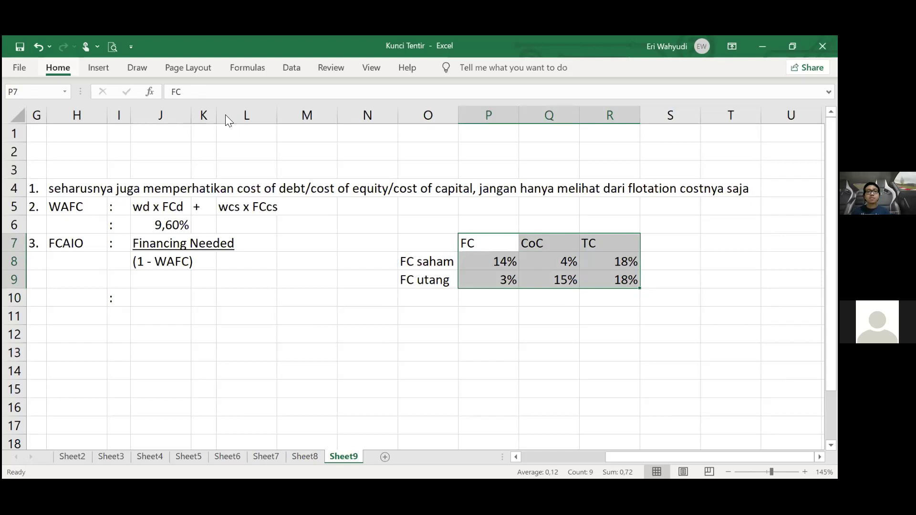
key(ctrl+F1)
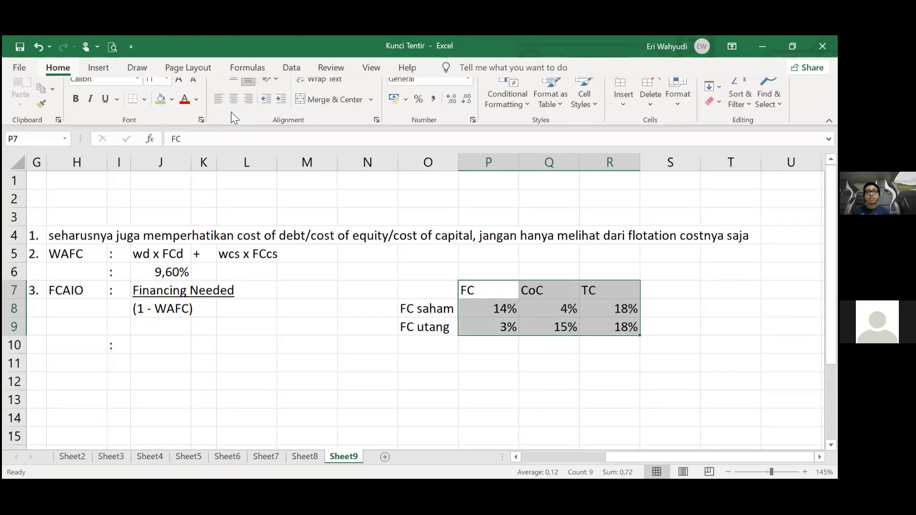
key(alt+h)
key(a)
key(c)
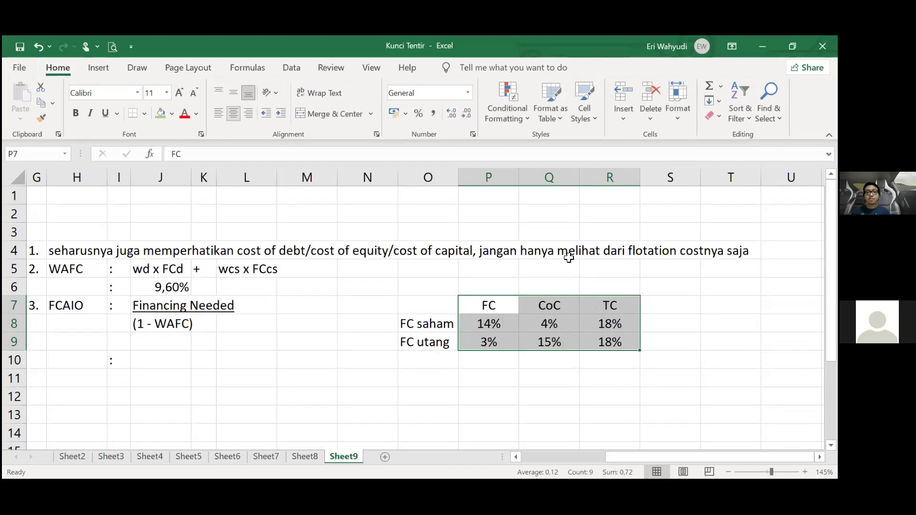
key(Up)
key(Up)
Make the FC, CoC and TC headers in P7:R7 bold and underlined.
scroll(599, 255, down, 1)
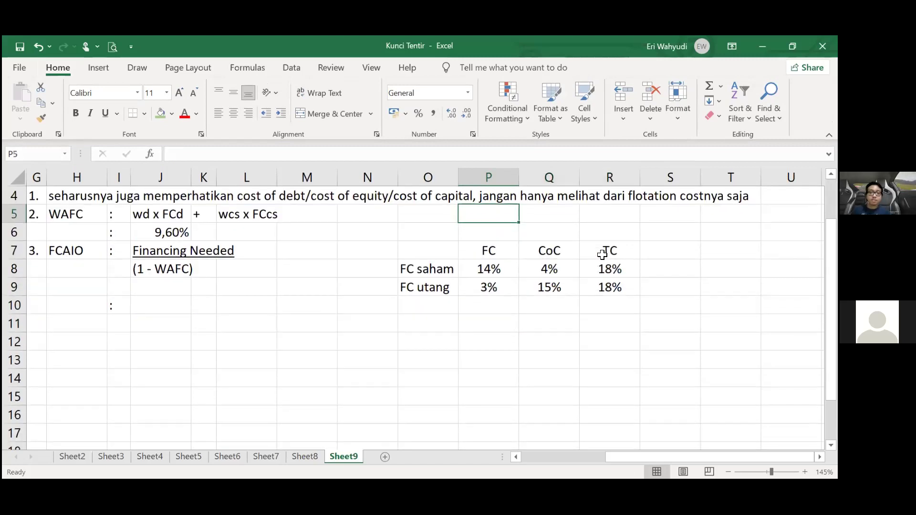
drag(482, 250, 602, 255)
key(ctrl+b)
key(ctrl+u)
click(679, 370)
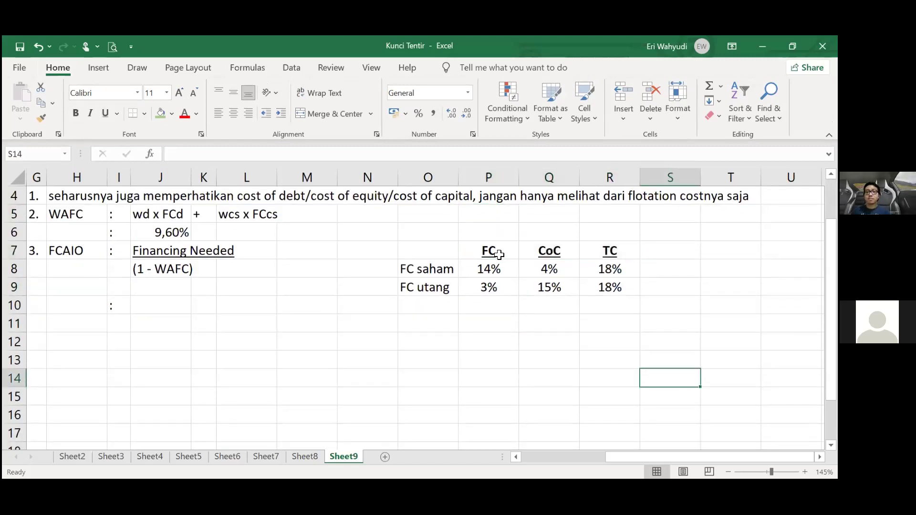
Compare the FC and CoC columns, including the FC saham row across FC, CoC and TC.
click(499, 254)
key(shift+Down)
key(shift+Down)
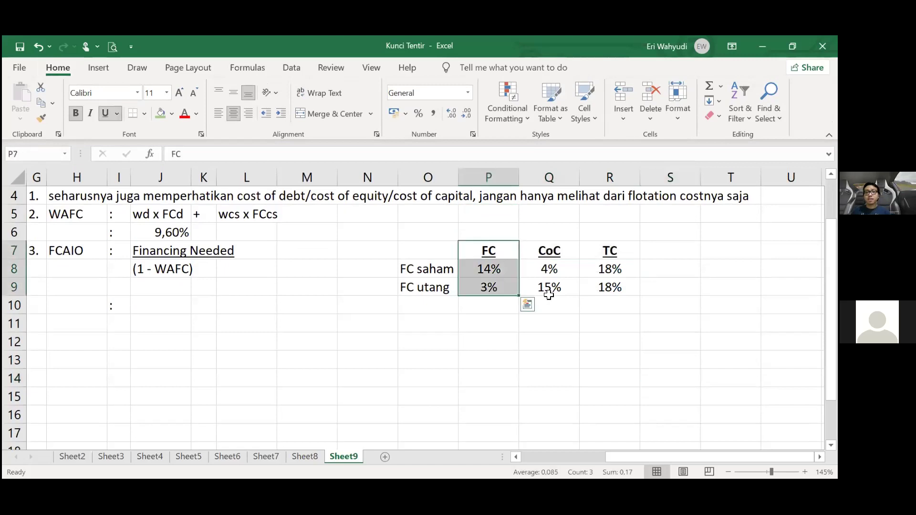
key(Right)
key(shift+Down)
key(shift+Down)
key(shift+Up)
key(shift+Up)
key(shift+Down)
key(shift+Down)
key(Left)
key(Down)
key(shift+Right)
key(shift+Right)
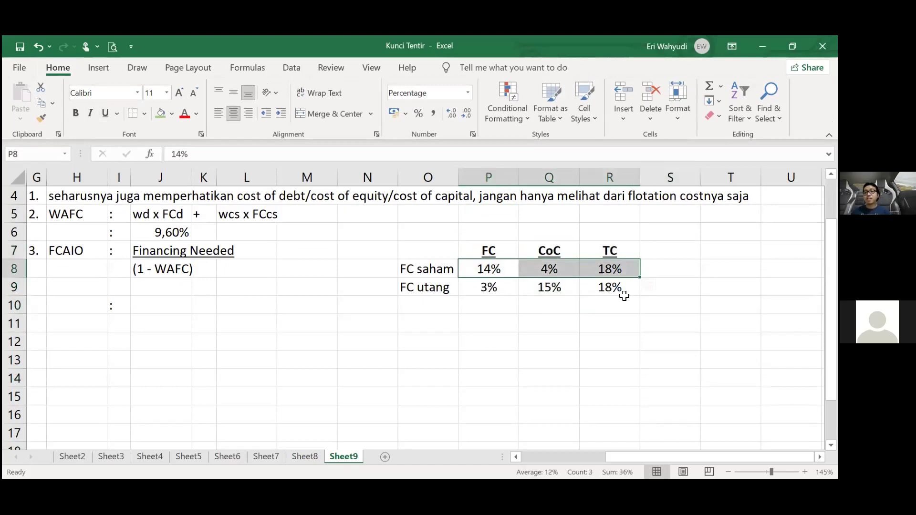
Compare the FC, CoC and TC columns for FC saham and FC utang, and revisit the written answer in row 4.
key(Down)
key(shift+Right)
key(shift+Right)
key(shift+Down)
drag(612, 248, 612, 284)
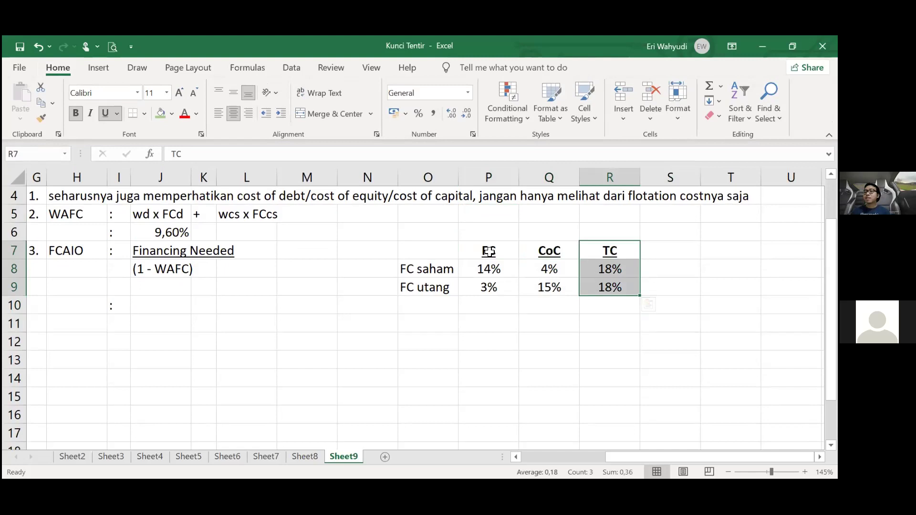
drag(489, 251, 490, 289)
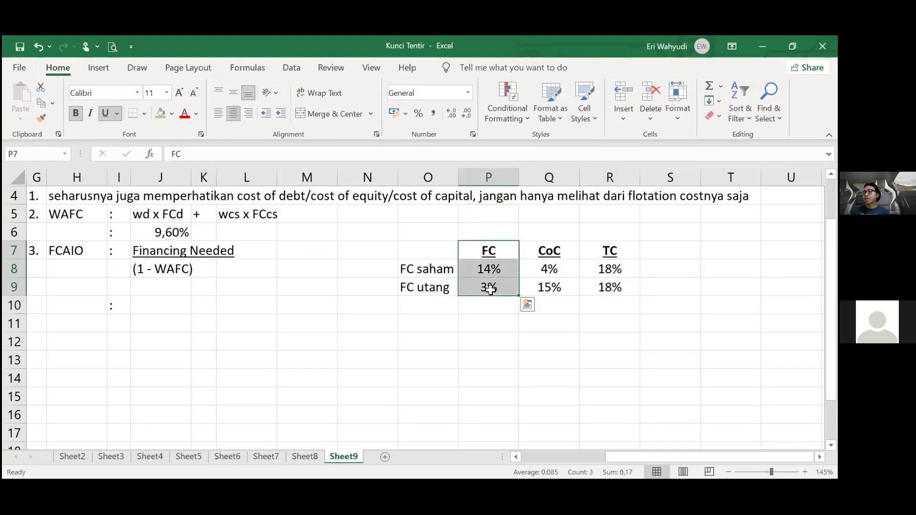
drag(552, 248, 549, 289)
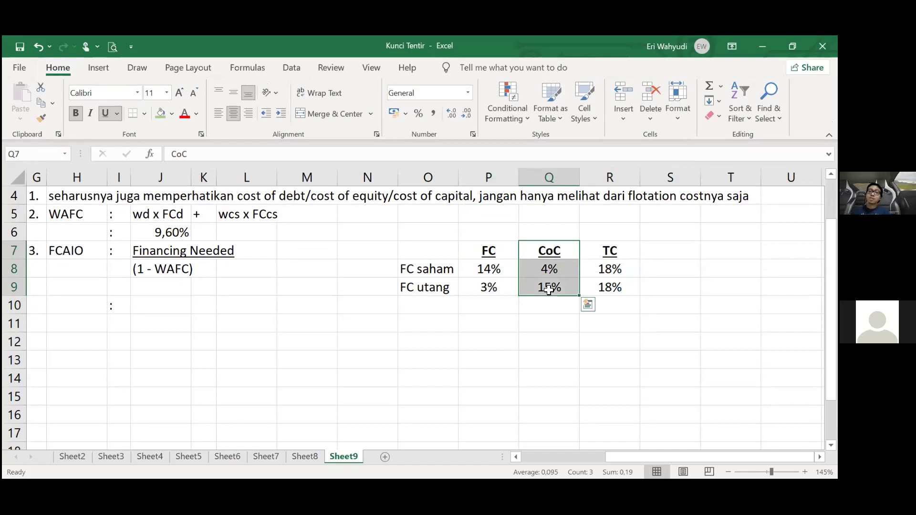
click(533, 342)
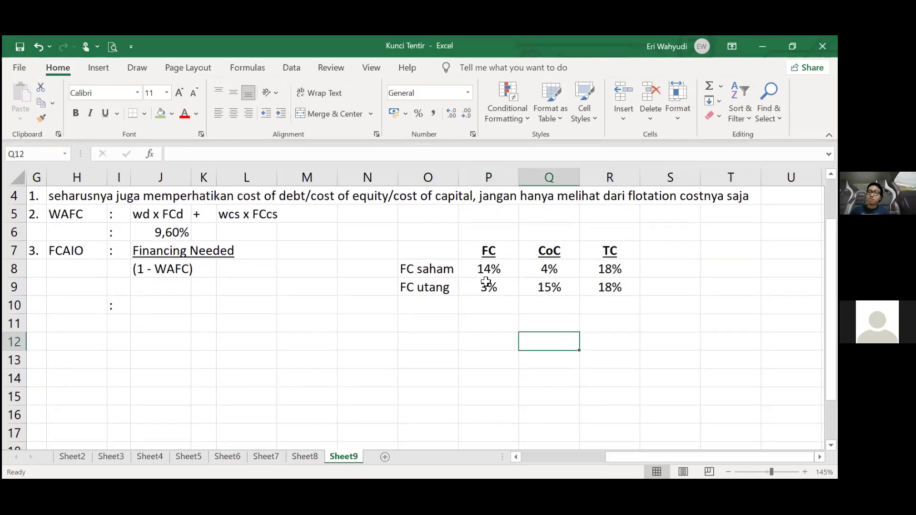
scroll(521, 254, up, 1)
click(493, 249)
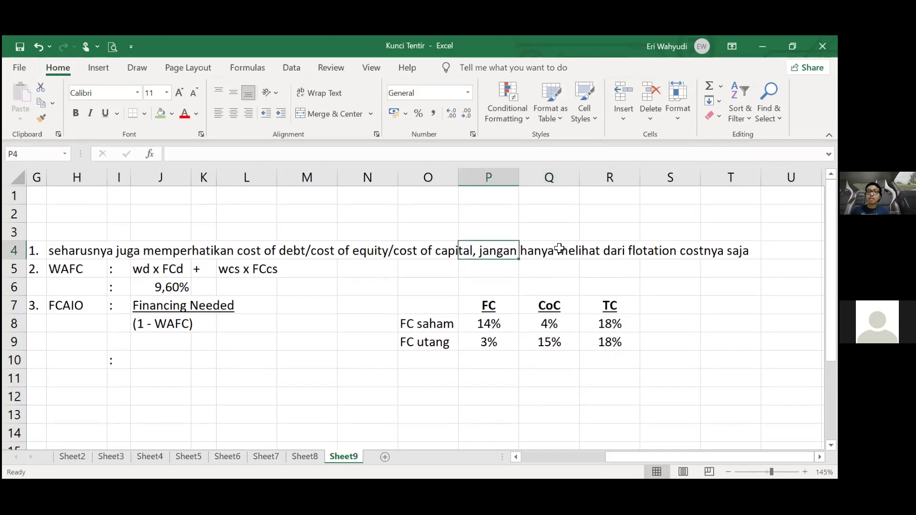
click(549, 357)
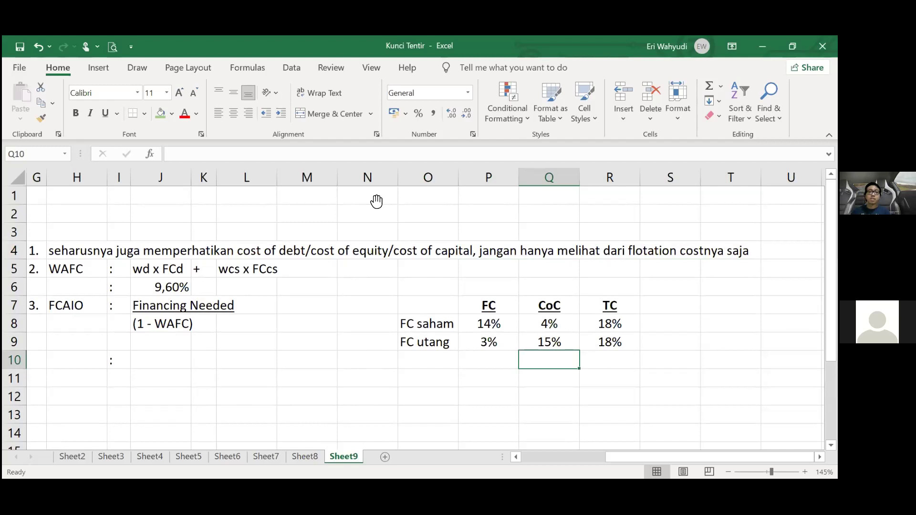
Review question 4b in the tutorial PDF, trace WAFC in J6 through the Rainforest Wrangler weights and flotation costs, and return to the PDF's question 4c.
key(alt+Tab)
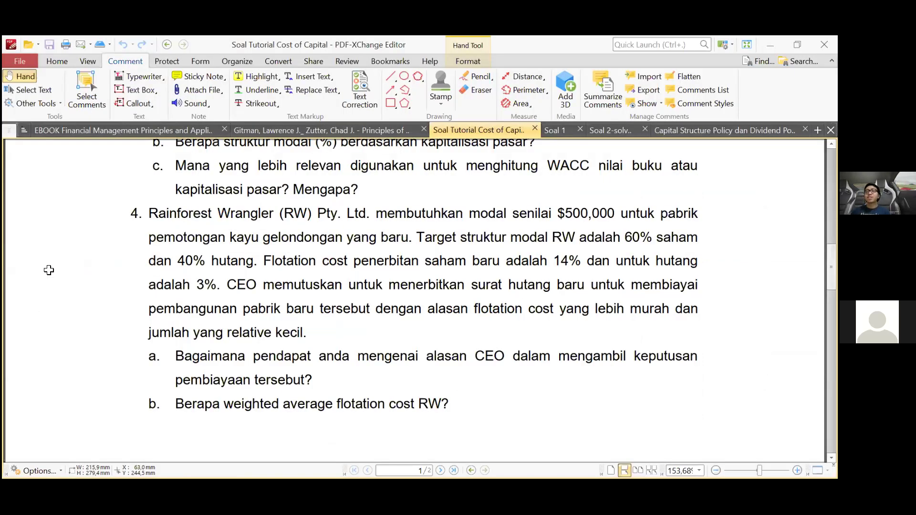
key(alt+Tab)
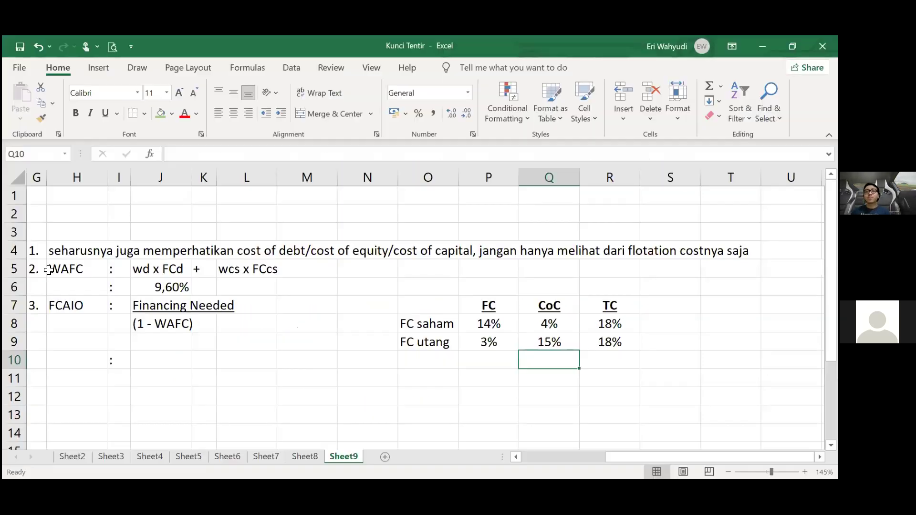
click(177, 269)
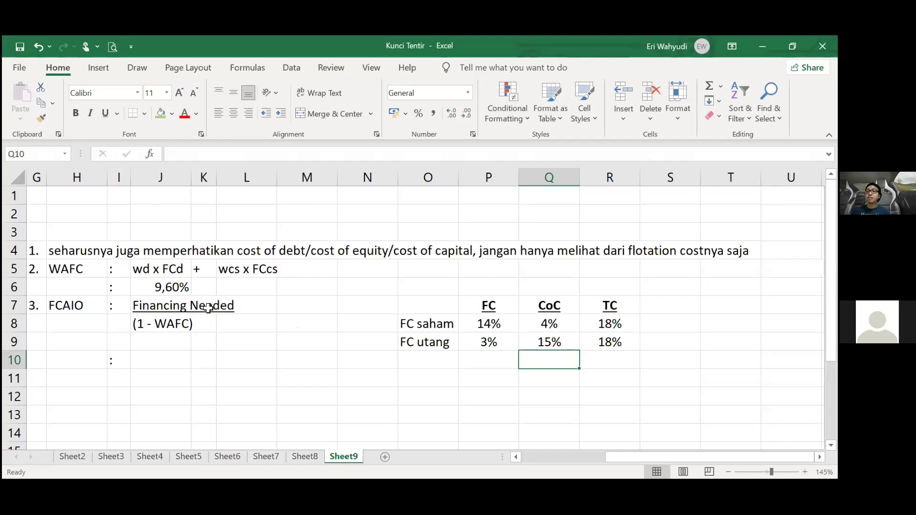
click(307, 378)
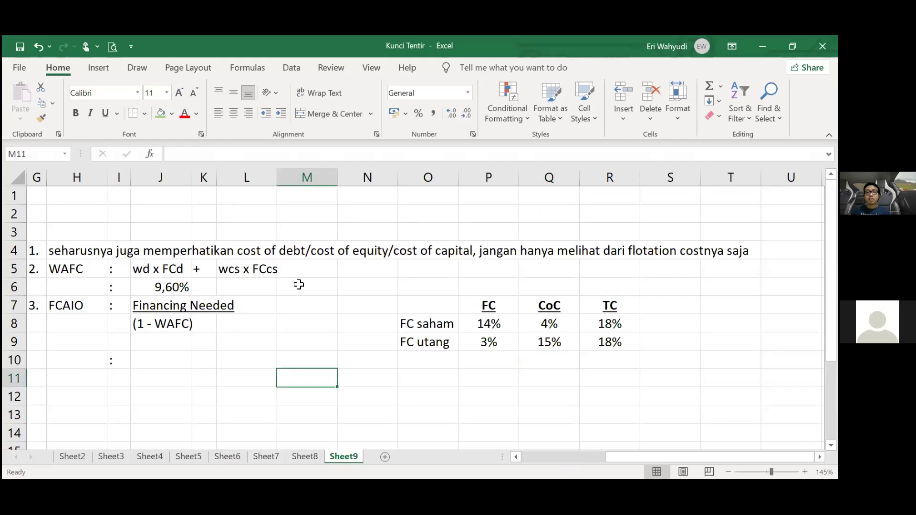
scroll(152, 274, left, 3)
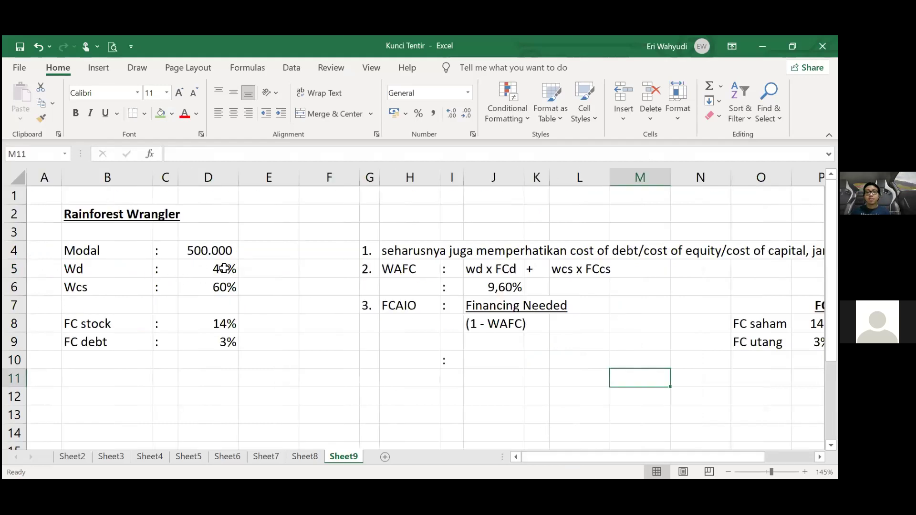
click(222, 294)
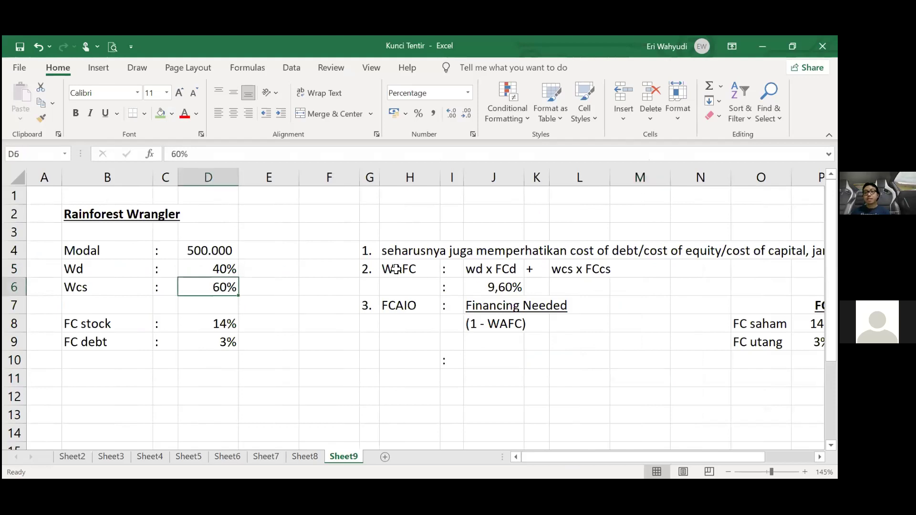
click(417, 272)
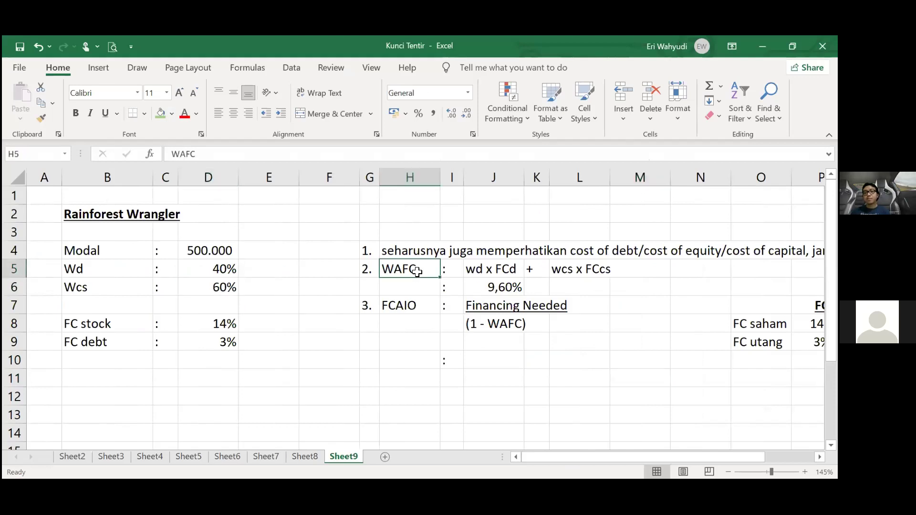
click(493, 272)
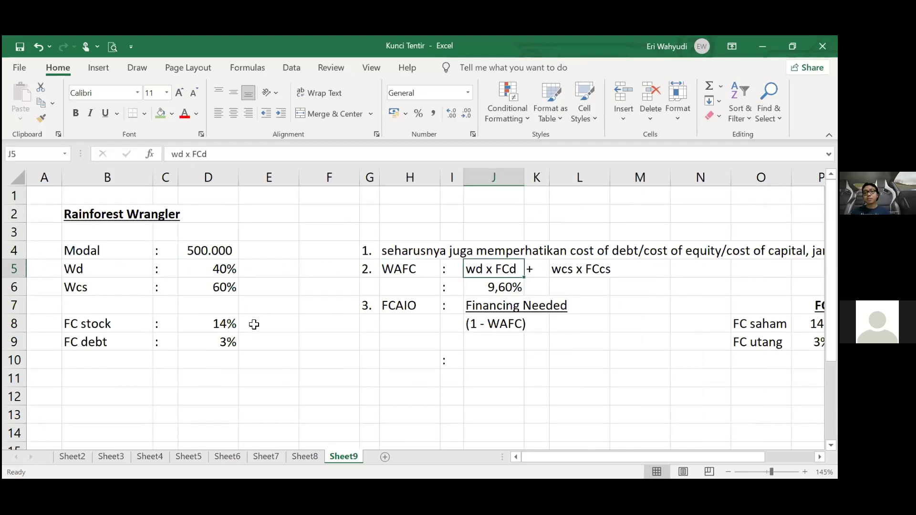
click(553, 267)
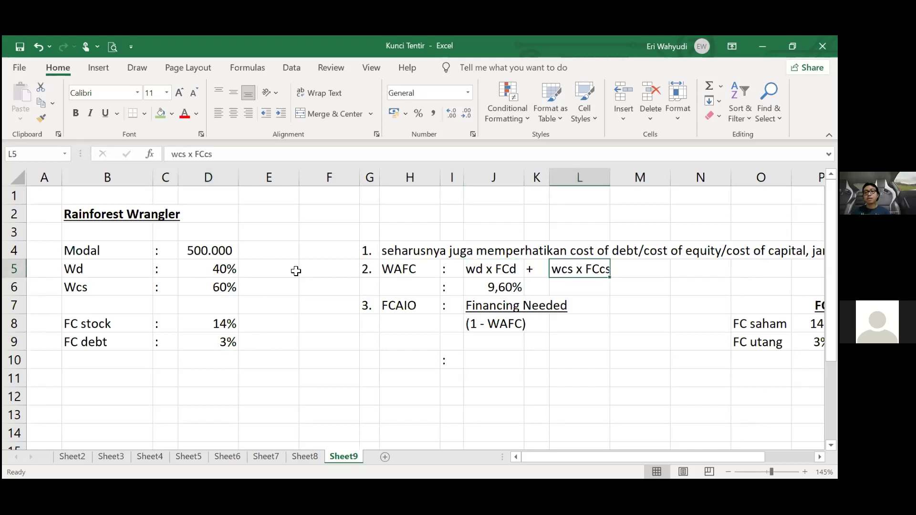
click(208, 288)
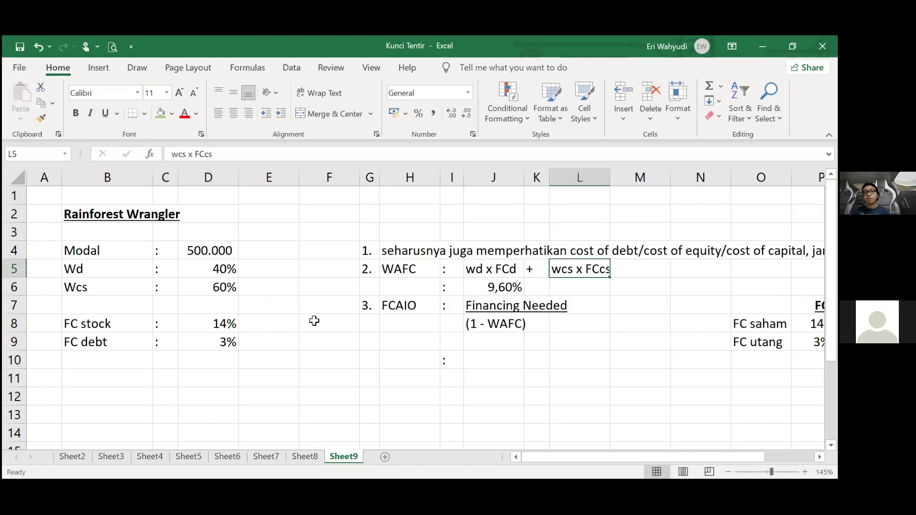
click(221, 329)
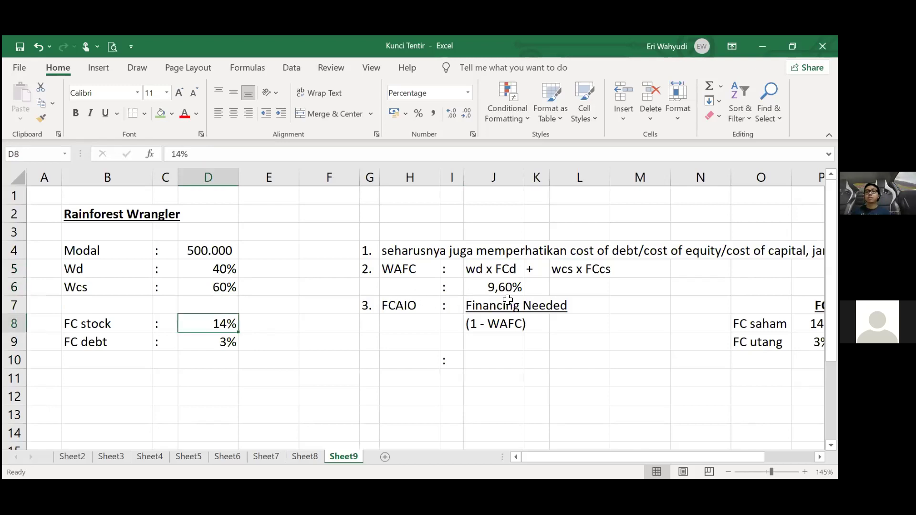
click(507, 292)
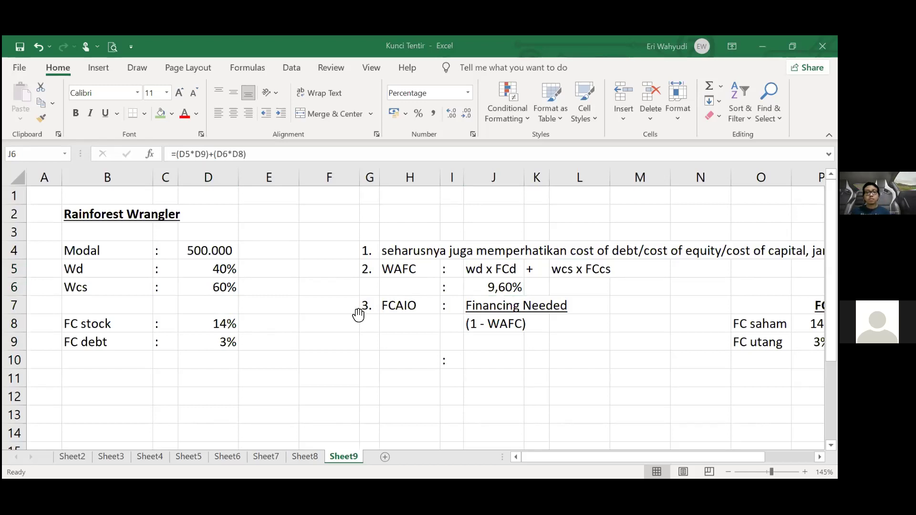
key(alt+Tab)
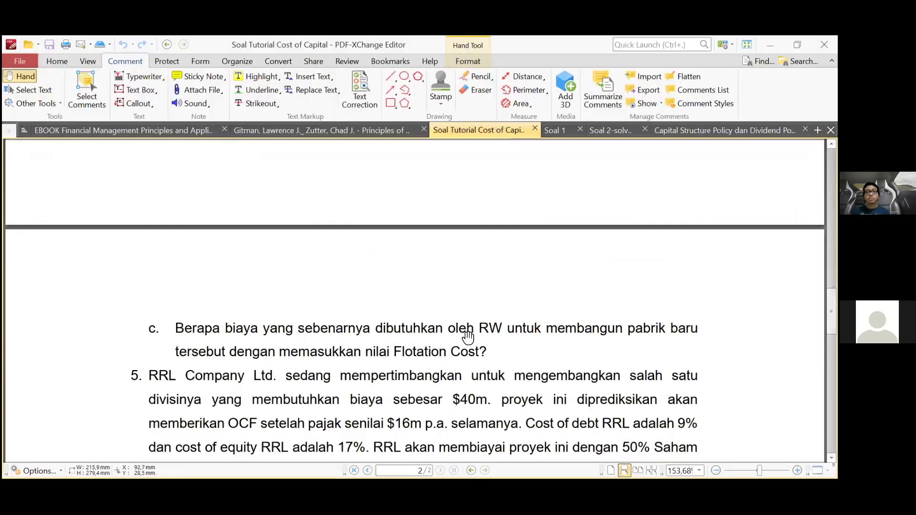
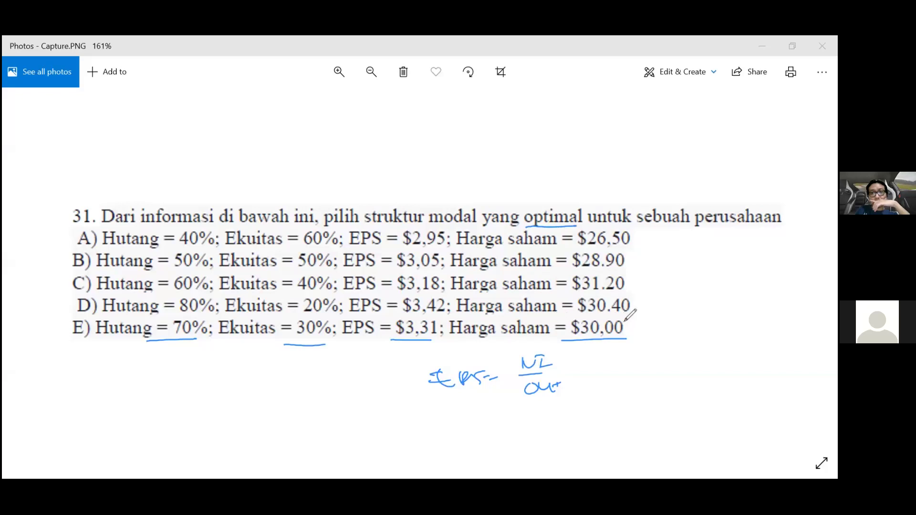
On the question 31 image in Photos, circle option E's EPS and share price, underline option D's, and write P = 30 below the options.
drag(622, 317, 629, 320)
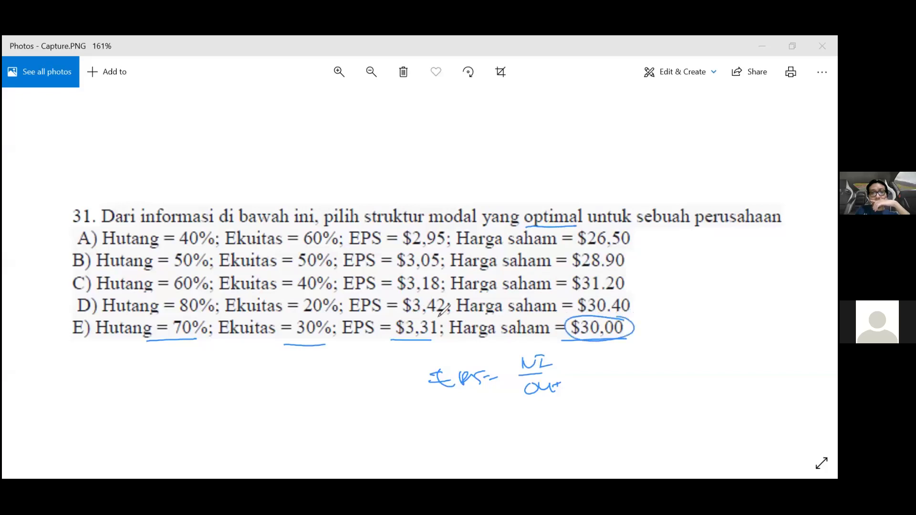
mouse_move(443, 310)
mouse_down()
mouse_move(372, 315)
mouse_move(412, 336)
mouse_move(432, 308)
mouse_up()
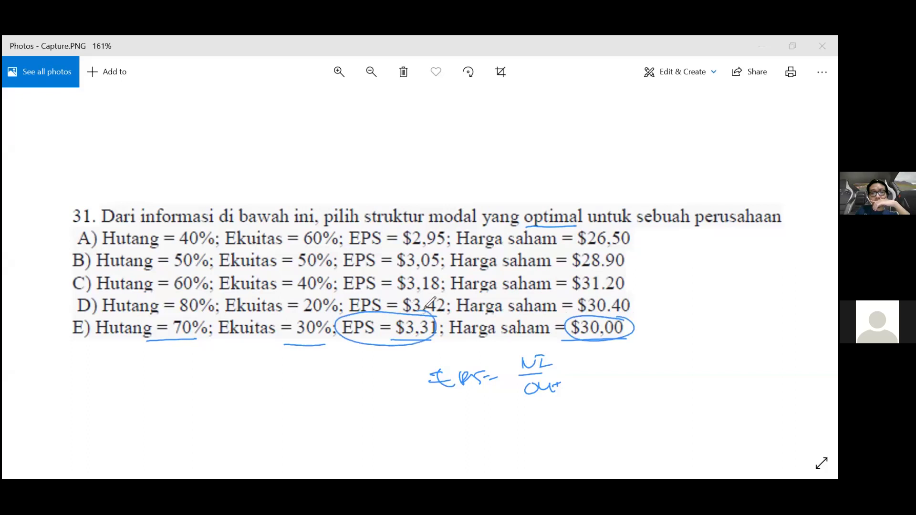
drag(580, 314, 617, 314)
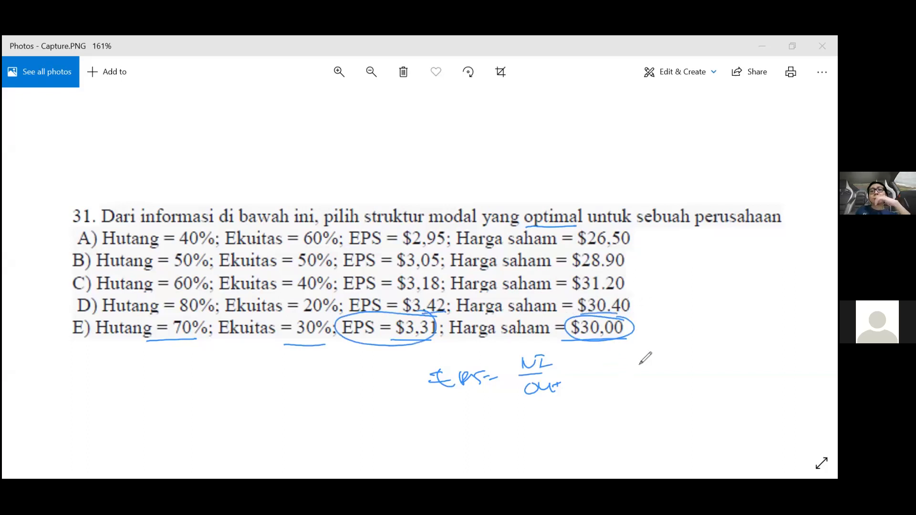
mouse_move(625, 370)
mouse_down()
mouse_move(629, 389)
mouse_move(626, 380)
mouse_move(657, 370)
mouse_up()
drag(650, 375, 697, 373)
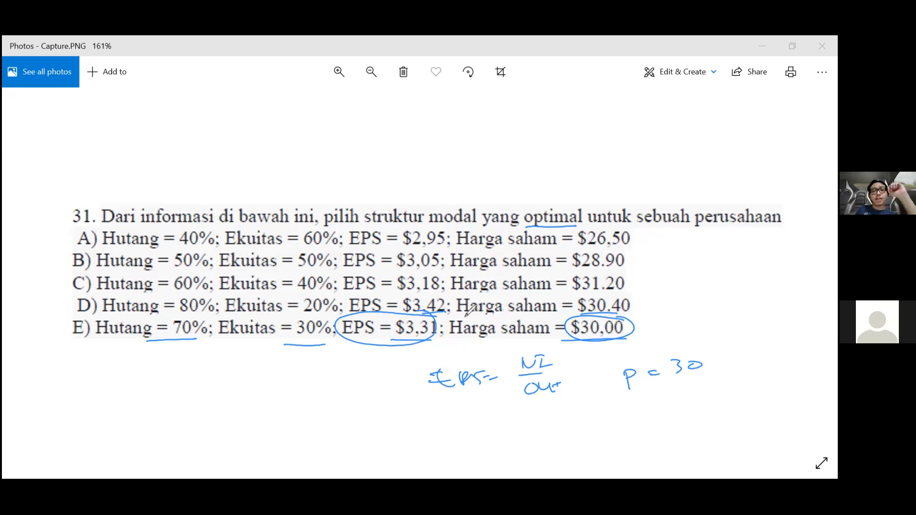
Draw a curved arrow above the question text and write COD inside an ellipse beside options A to C.
drag(463, 200, 503, 175)
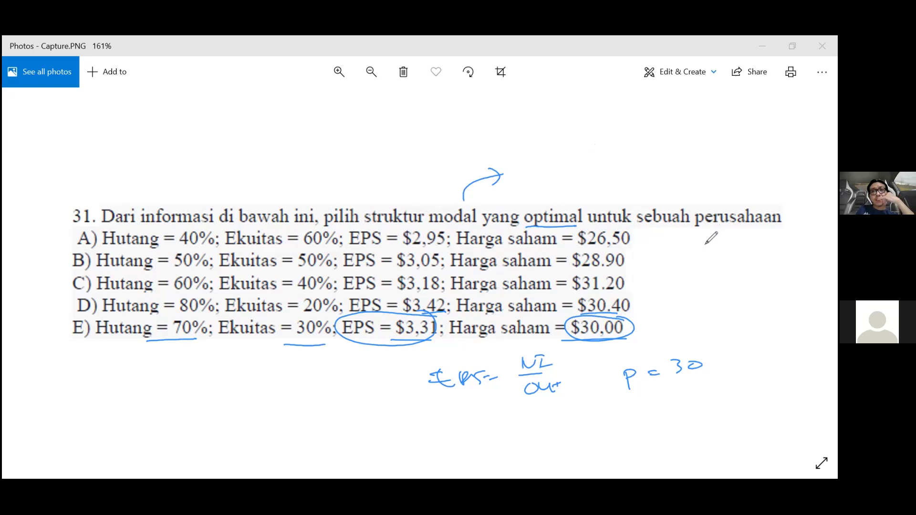
mouse_move(703, 250)
mouse_down()
mouse_move(701, 270)
mouse_move(713, 255)
mouse_move(728, 265)
mouse_up()
mouse_move(729, 245)
mouse_down()
mouse_move(731, 267)
mouse_move(694, 279)
mouse_move(742, 235)
mouse_up()
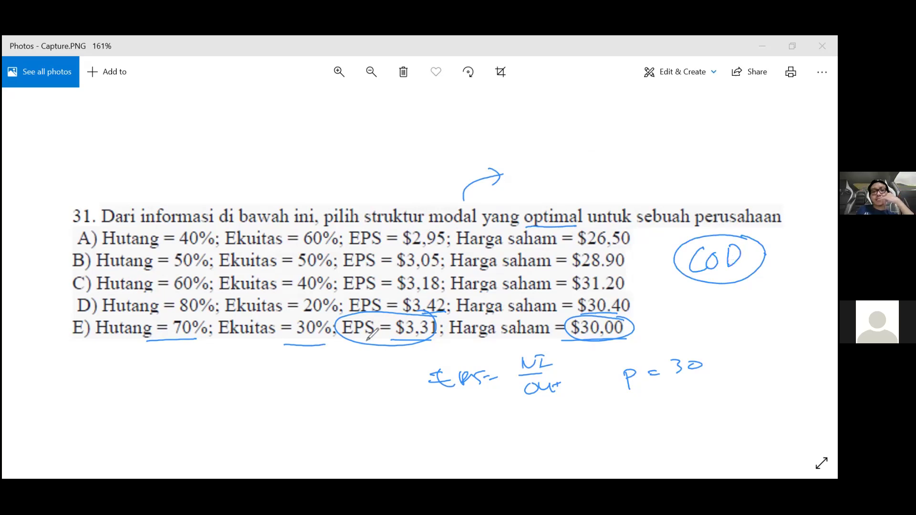
Bracket option E's debt and equity percentages and underline its EPS and share price part.
mouse_move(140, 353)
mouse_down()
mouse_move(200, 359)
mouse_move(268, 349)
mouse_up()
drag(389, 350, 571, 344)
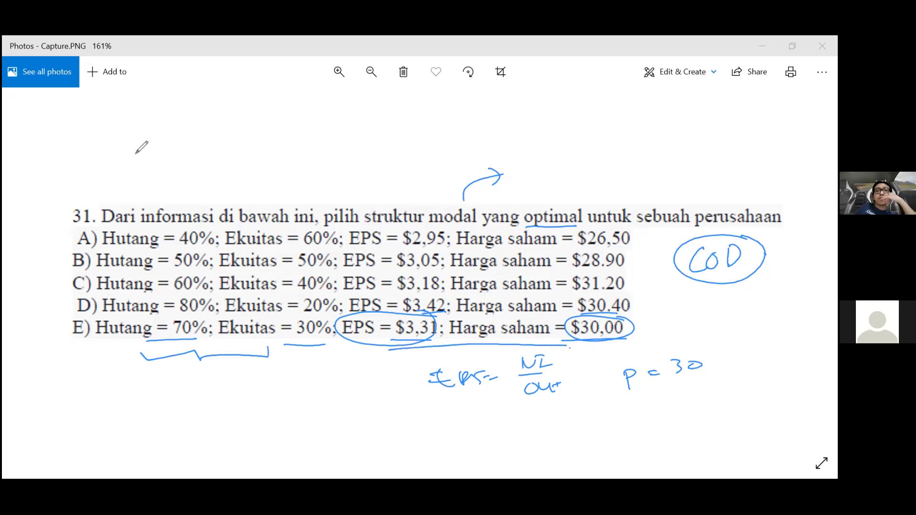
Handwrite the cost of common stock formula kcs = D/P + g above question 31.
drag(133, 145, 165, 181)
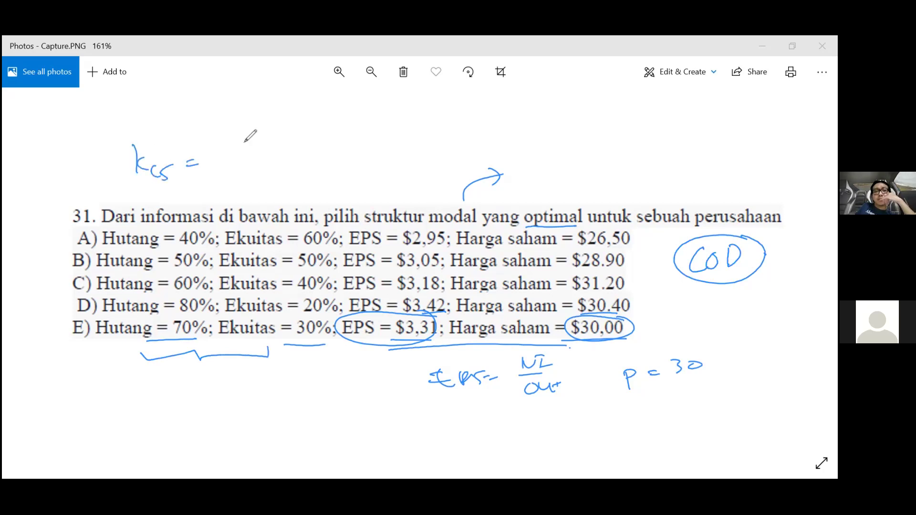
drag(235, 135, 237, 151)
mouse_move(222, 157)
mouse_down()
mouse_move(260, 156)
mouse_move(235, 187)
mouse_up()
drag(234, 170, 237, 179)
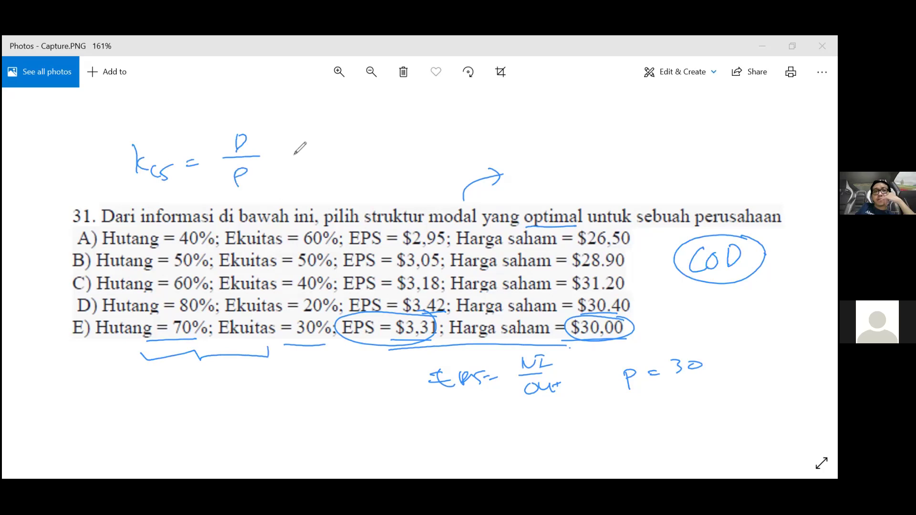
mouse_move(270, 152)
mouse_down()
mouse_move(270, 167)
mouse_move(287, 158)
mouse_up()
drag(300, 153, 282, 168)
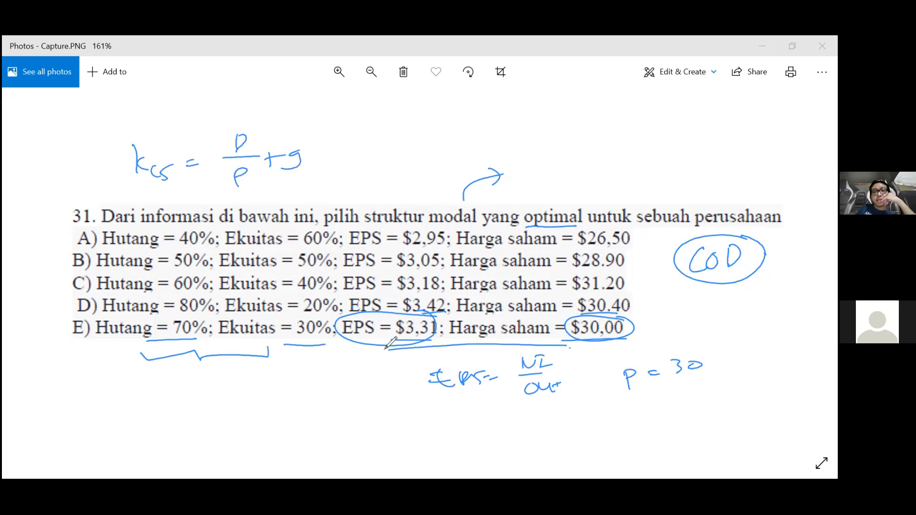
Draw an arrow down from option E's EPS, write NI over Jml. saham beneath it, and circle the related NI/Out and D formula terms.
drag(387, 342, 385, 367)
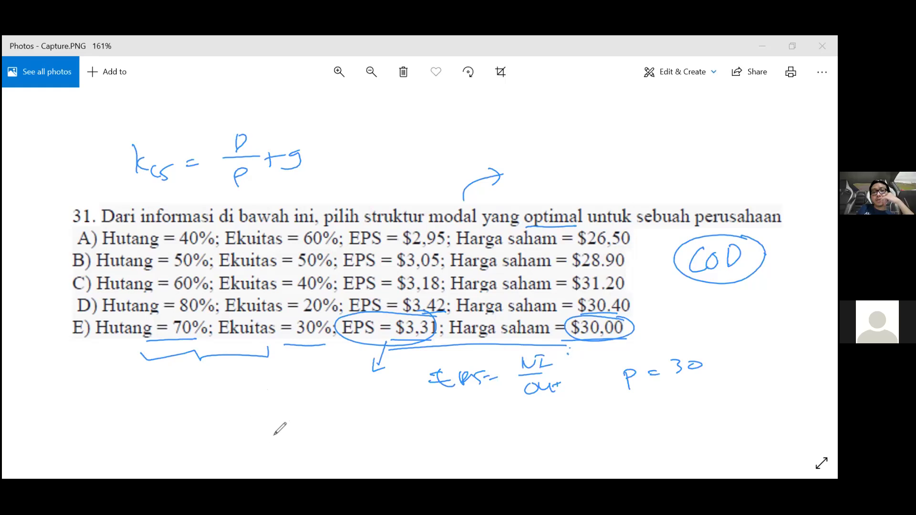
drag(568, 350, 566, 351)
mouse_move(261, 411)
mouse_down()
mouse_move(283, 383)
mouse_move(291, 408)
mouse_up()
drag(287, 403, 304, 403)
drag(244, 425, 319, 413)
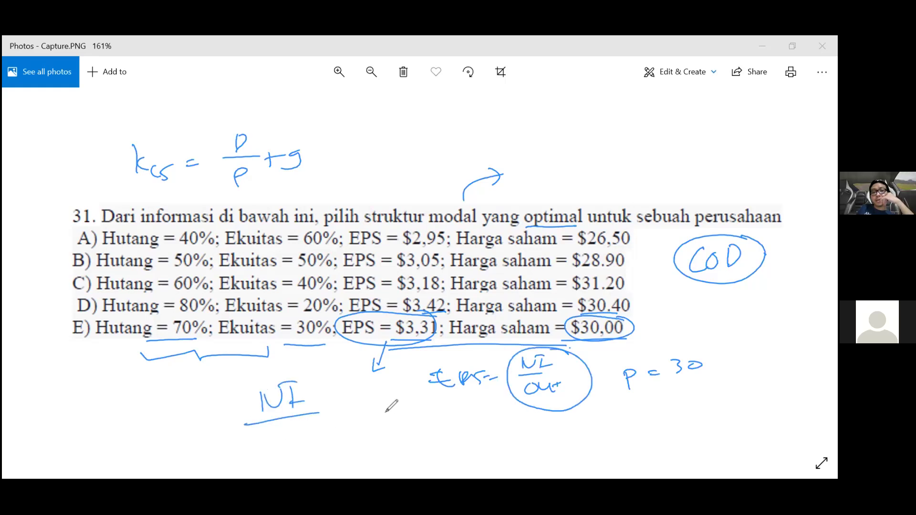
drag(254, 437, 372, 424)
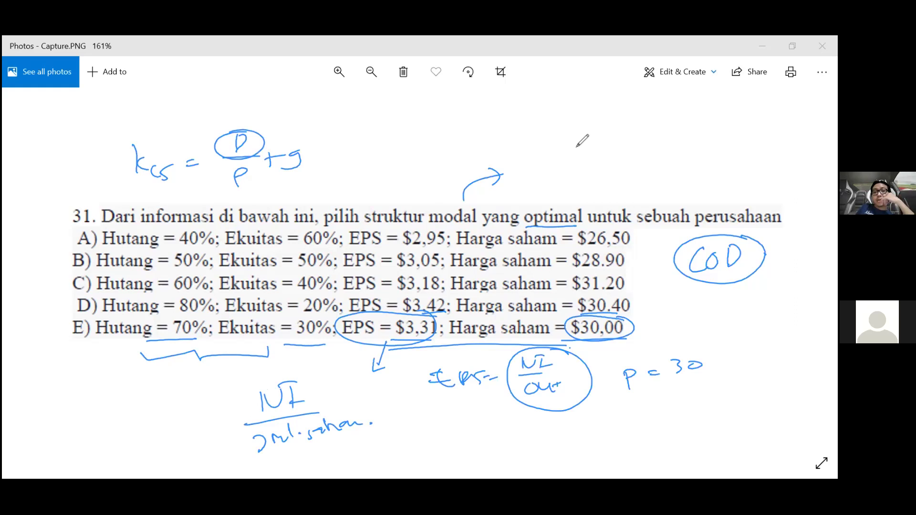
Write NI → deviden above the question, with NI/Jml. saham beneath it and an arrow leading to D/lembar.
mouse_move(685, 119)
mouse_down()
mouse_move(696, 122)
mouse_move(692, 132)
mouse_up()
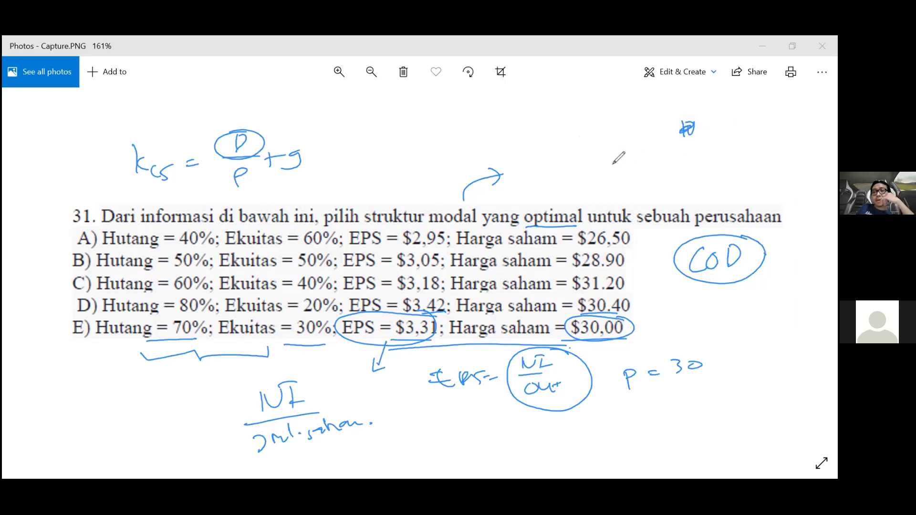
mouse_move(591, 175)
mouse_down()
mouse_move(612, 159)
mouse_move(664, 167)
mouse_move(778, 149)
mouse_up()
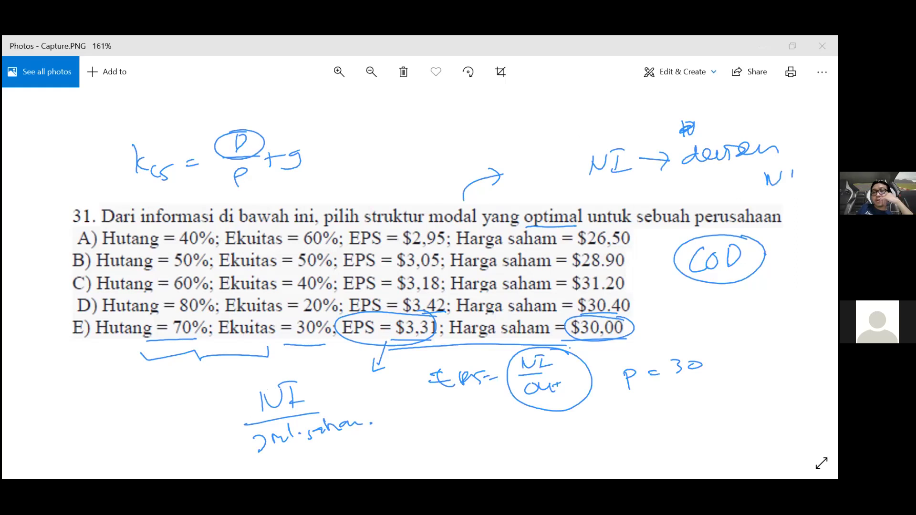
drag(748, 192, 810, 190)
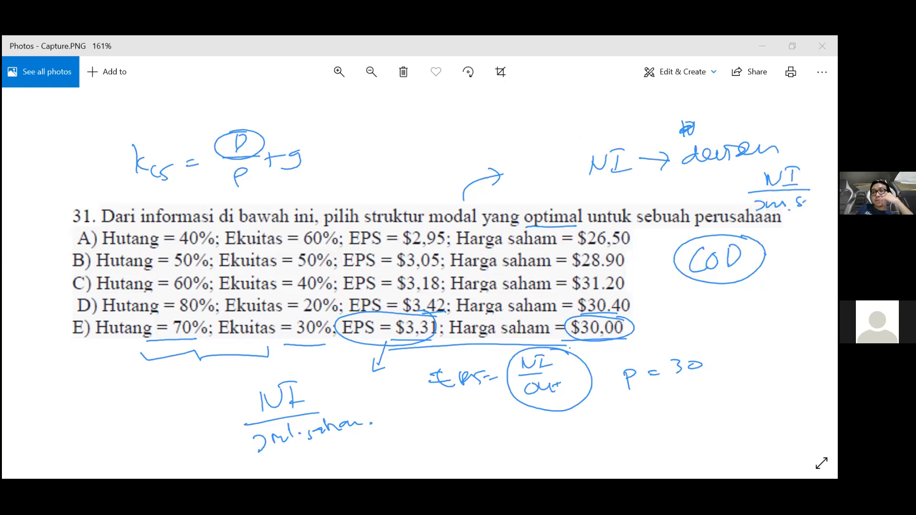
drag(766, 177, 723, 184)
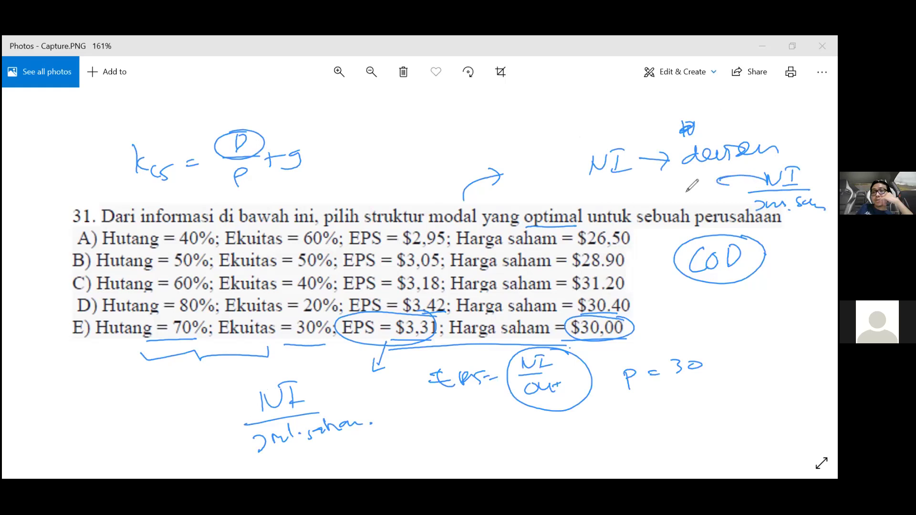
drag(649, 192, 652, 209)
mouse_move(683, 189)
mouse_down()
mouse_move(666, 214)
mouse_move(737, 199)
mouse_up()
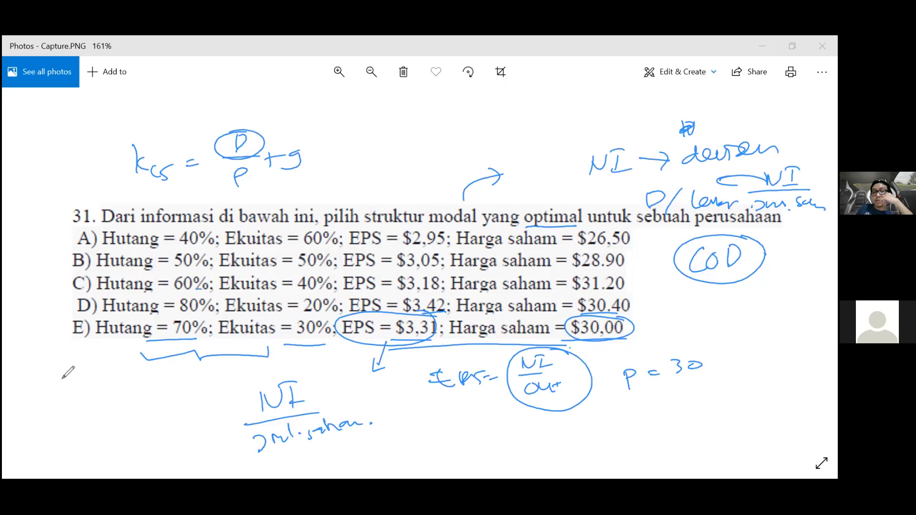
Write the example values NI = 100 and saham = 1000 below option E and circle them together.
mouse_move(60, 399)
mouse_down()
mouse_move(86, 377)
mouse_move(88, 399)
mouse_move(115, 388)
mouse_move(126, 403)
mouse_up()
drag(146, 377, 159, 378)
mouse_move(78, 429)
mouse_down()
mouse_move(70, 446)
mouse_move(98, 446)
mouse_up()
mouse_move(108, 432)
mouse_down()
mouse_move(117, 446)
mouse_move(121, 429)
mouse_move(122, 446)
mouse_up()
drag(137, 437, 142, 436)
drag(138, 442, 143, 442)
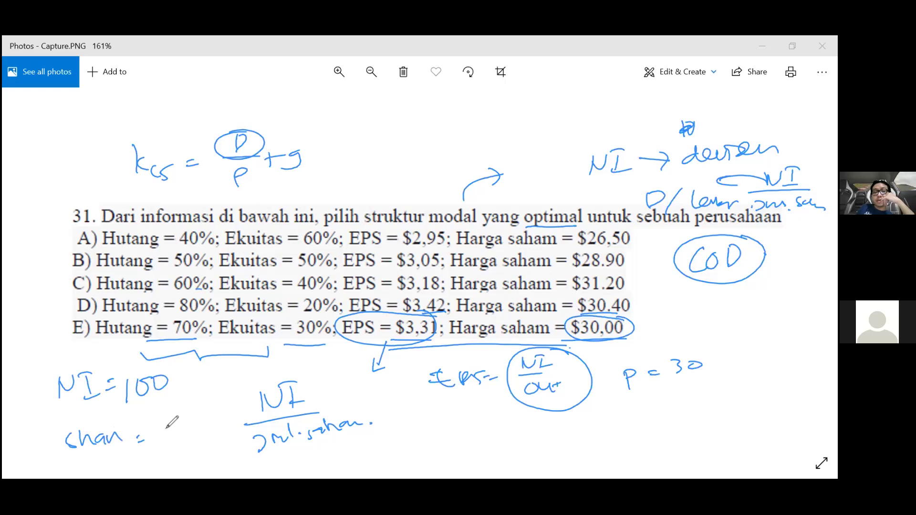
mouse_move(167, 413)
mouse_down()
mouse_move(164, 442)
mouse_move(192, 413)
mouse_up()
click(206, 419)
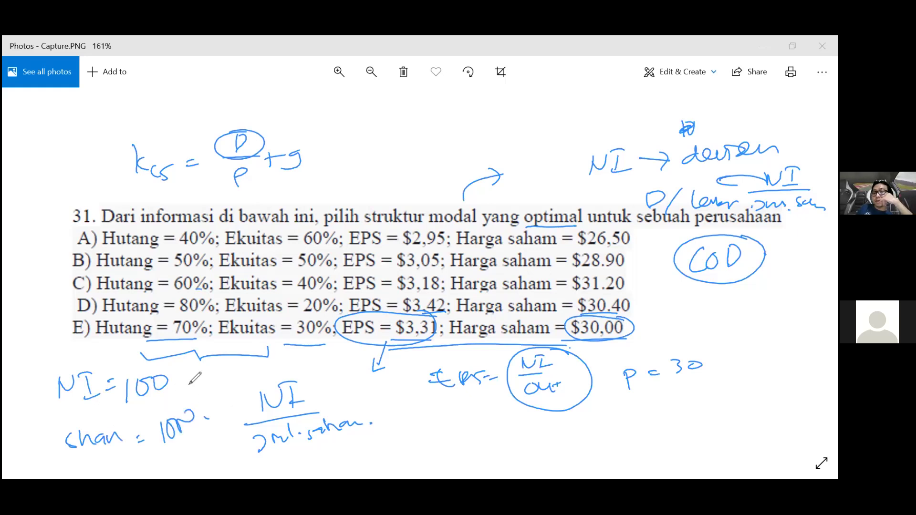
mouse_move(212, 375)
mouse_down()
mouse_move(63, 449)
mouse_move(219, 381)
mouse_up()
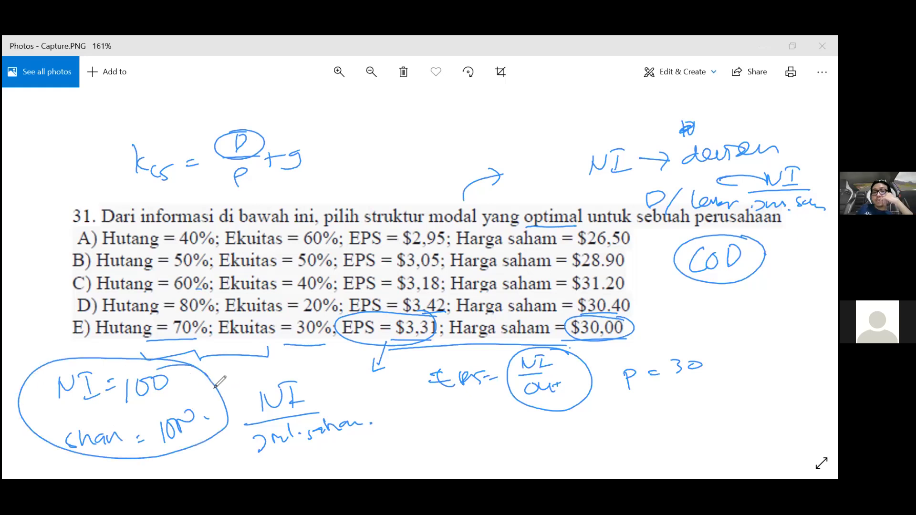
Draw a curved arrow from the circled example values and write Deviden/lembar = 100/1000 = 0,1 at its end.
mouse_move(210, 428)
mouse_down()
mouse_move(395, 456)
mouse_move(376, 465)
mouse_up()
mouse_move(426, 429)
mouse_down()
mouse_move(428, 447)
mouse_move(507, 440)
mouse_move(506, 459)
mouse_up()
mouse_move(538, 437)
mouse_down()
mouse_move(535, 449)
mouse_move(578, 441)
mouse_up()
drag(595, 431, 602, 429)
drag(594, 437, 638, 430)
mouse_move(648, 416)
mouse_down()
mouse_move(646, 430)
mouse_move(651, 416)
mouse_up()
drag(666, 413, 667, 414)
mouse_move(617, 437)
mouse_down()
mouse_move(688, 431)
mouse_move(630, 461)
mouse_move(711, 422)
mouse_up()
drag(702, 431, 734, 423)
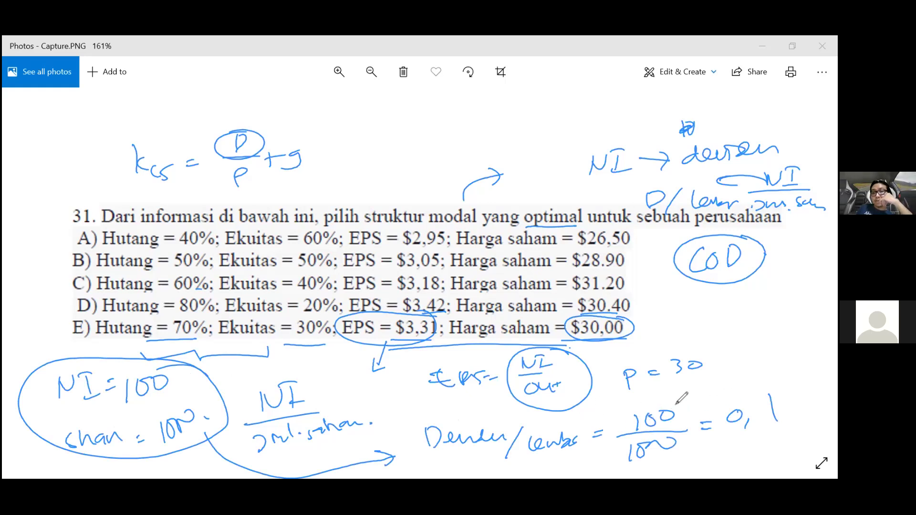
Circle the 100/1000 fraction, draw a curve up from it, and write EPS = 100/1000 beneath the COD ellipse.
mouse_move(677, 398)
mouse_down()
mouse_move(620, 446)
mouse_move(682, 397)
mouse_move(729, 343)
mouse_up()
drag(729, 298, 729, 316)
drag(735, 316, 736, 310)
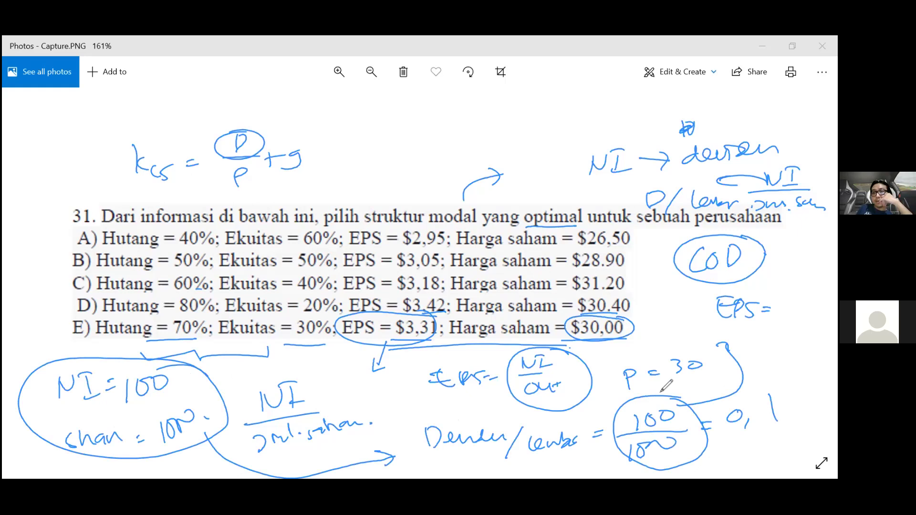
drag(794, 289, 820, 289)
drag(163, 387, 200, 372)
drag(218, 422, 246, 404)
drag(781, 316, 811, 309)
drag(777, 322, 776, 344)
drag(787, 329, 786, 329)
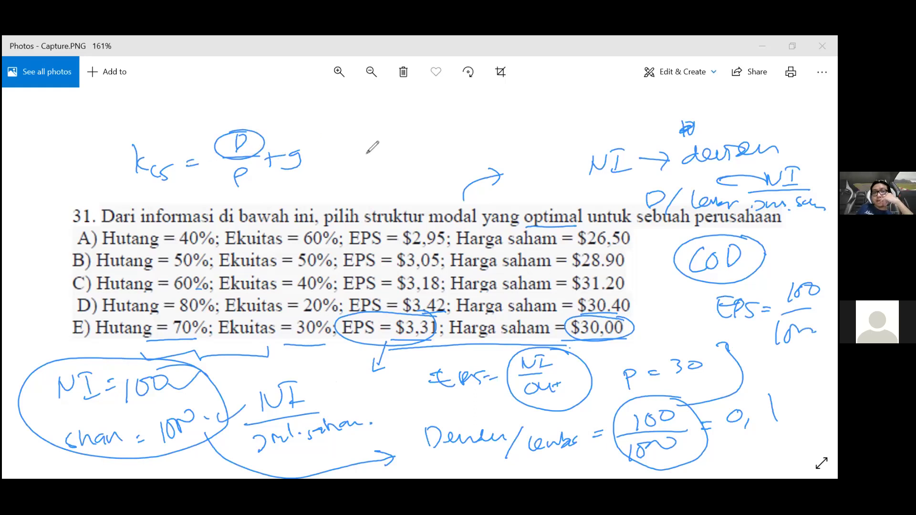
Write D/P ≈ EPS/P above the question text, beside the kcs formula.
mouse_move(376, 150)
mouse_down()
mouse_move(377, 168)
mouse_move(407, 168)
mouse_move(386, 186)
mouse_up()
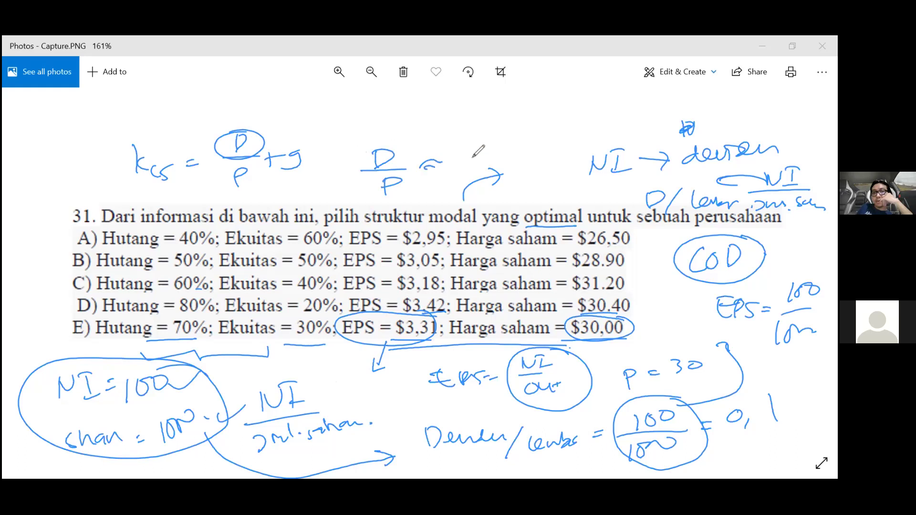
drag(421, 168, 484, 150)
mouse_move(474, 146)
mouse_down()
mouse_move(482, 159)
mouse_move(495, 149)
mouse_up()
mouse_move(510, 147)
mouse_down()
mouse_move(502, 159)
mouse_move(519, 159)
mouse_move(516, 172)
mouse_up()
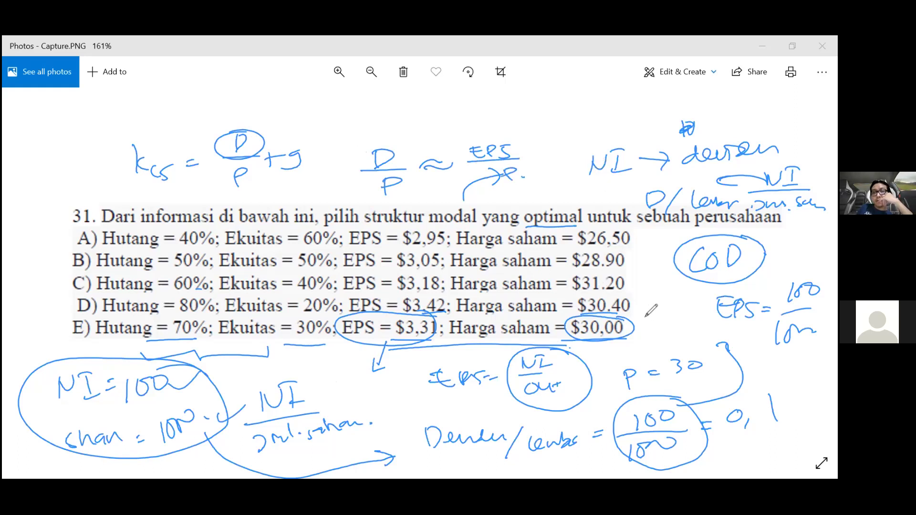
Write the cost symbols kcs, kd and kps stacked beside options C to E.
mouse_move(642, 313)
mouse_down()
mouse_move(653, 327)
mouse_move(674, 316)
mouse_up()
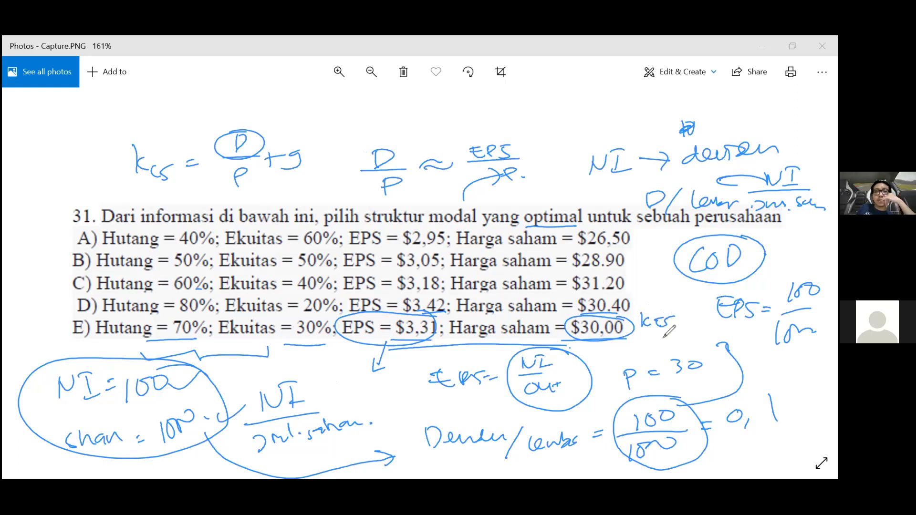
drag(642, 300, 678, 292)
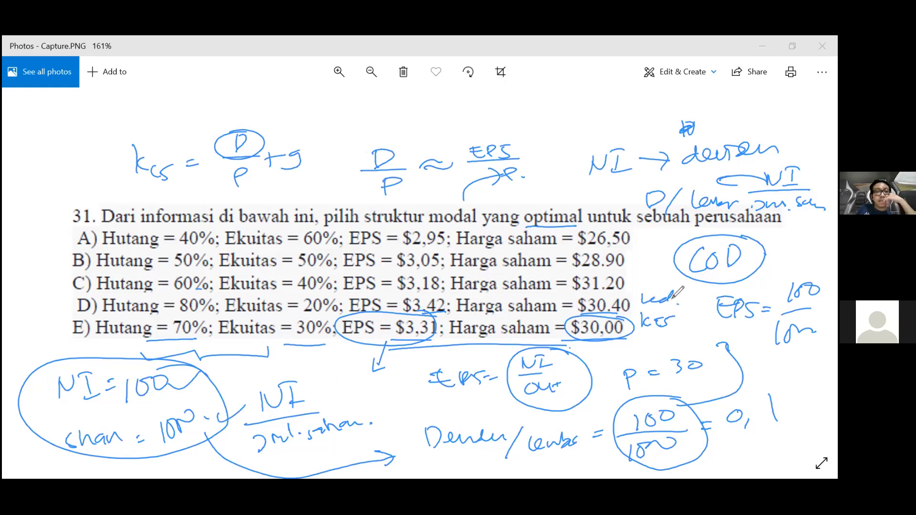
drag(649, 276, 677, 288)
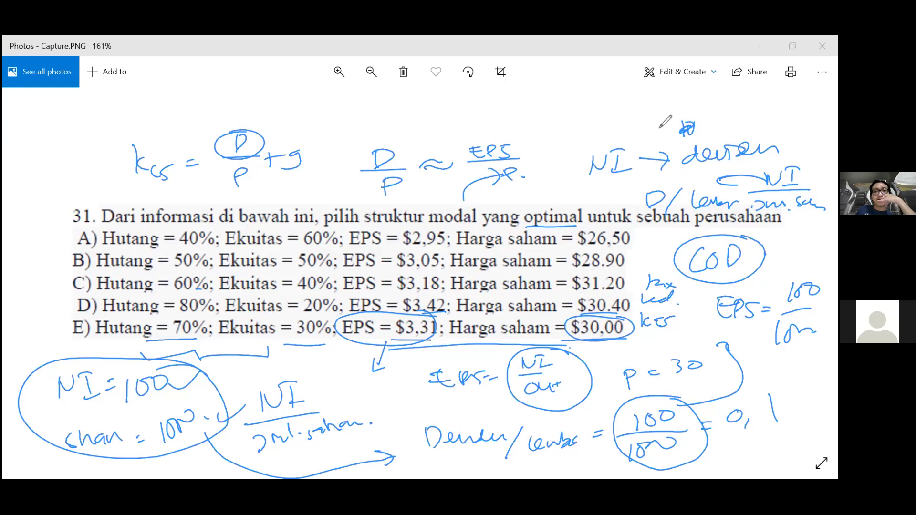
Erase all annotations, then draw an arrow from option A to the fraction 2.95/26.5 and write kcs beside it.
key(e)
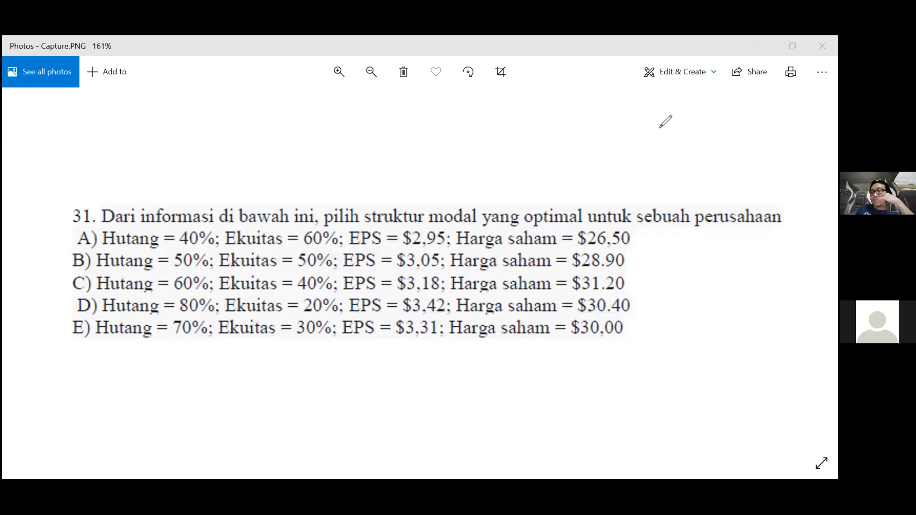
drag(648, 247, 705, 238)
click(693, 240)
drag(708, 233, 718, 235)
drag(705, 229, 721, 228)
mouse_move(672, 248)
mouse_down()
mouse_move(720, 246)
mouse_move(690, 266)
mouse_up()
mouse_move(700, 256)
mouse_down()
mouse_move(696, 265)
mouse_move(707, 265)
mouse_up()
drag(721, 257, 717, 263)
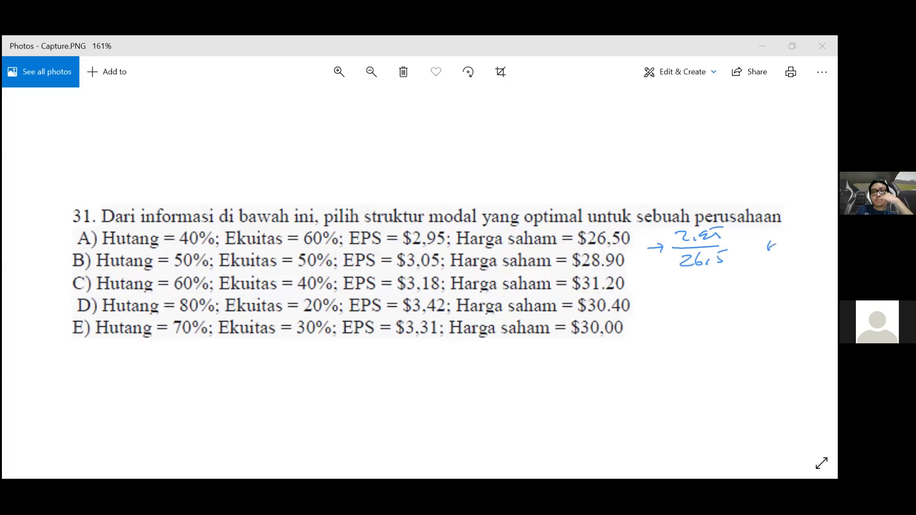
click(801, 254)
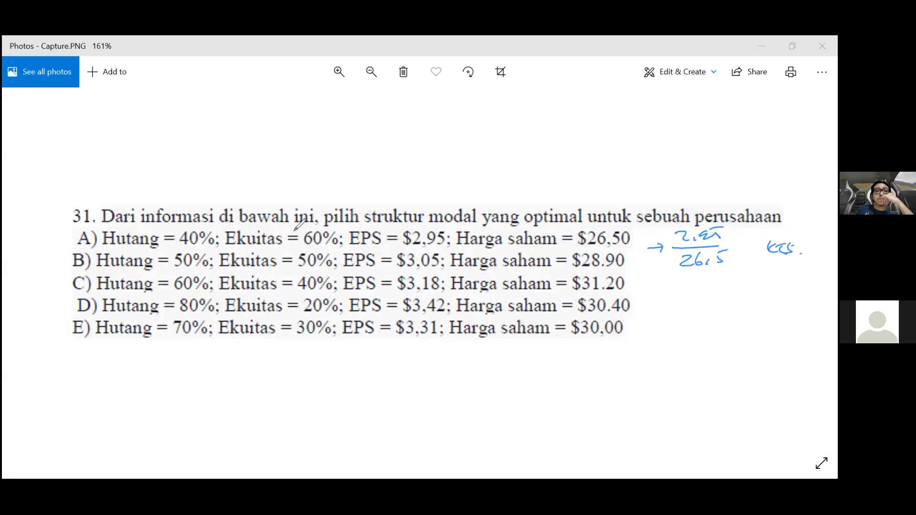
Circle option A's 40% and 60%, write COD sama in an ellipse above the question, bracket options A to E, and erase all annotations.
drag(210, 222, 224, 227)
drag(306, 243, 340, 234)
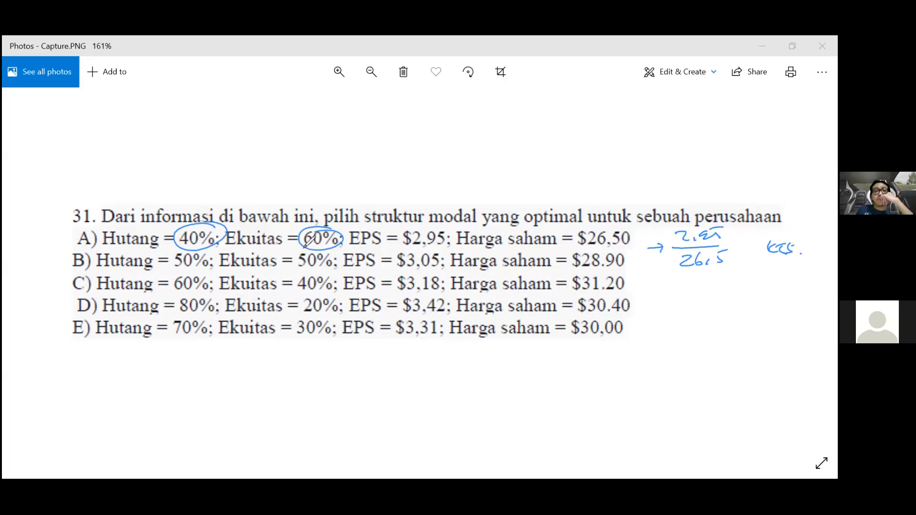
mouse_move(259, 176)
mouse_down()
mouse_move(260, 187)
mouse_move(361, 186)
mouse_up()
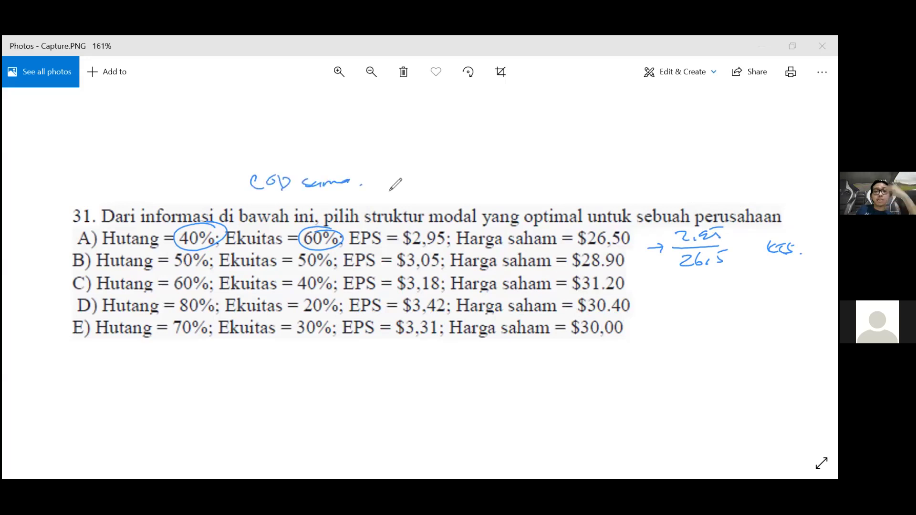
mouse_move(324, 160)
mouse_down()
mouse_move(377, 169)
mouse_move(370, 184)
mouse_move(290, 169)
mouse_up()
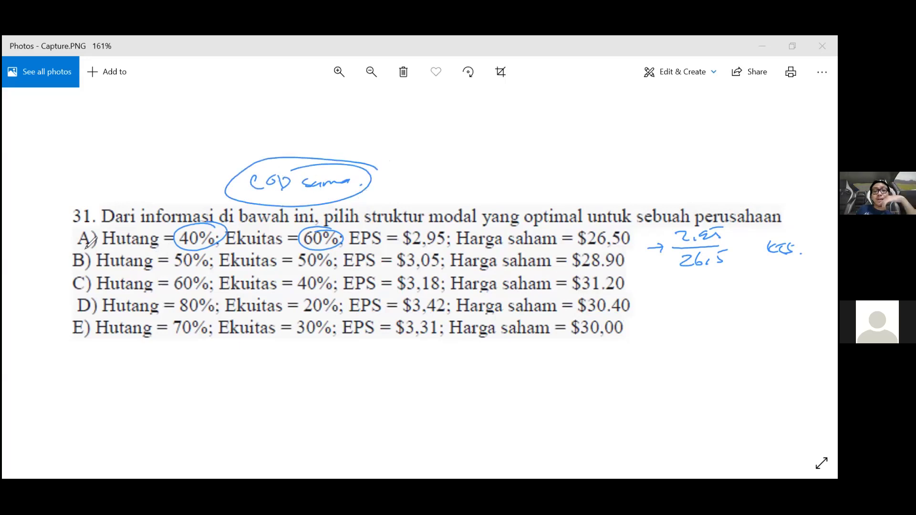
drag(59, 237, 78, 341)
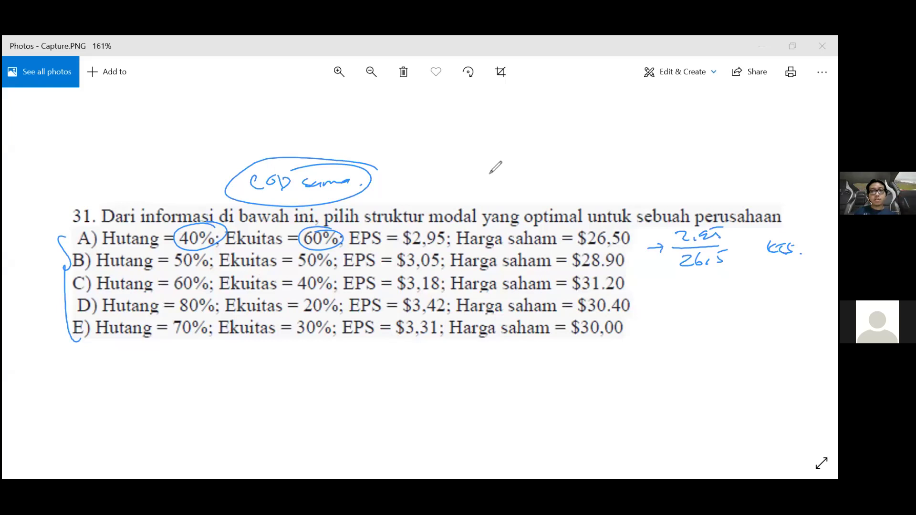
key(e)
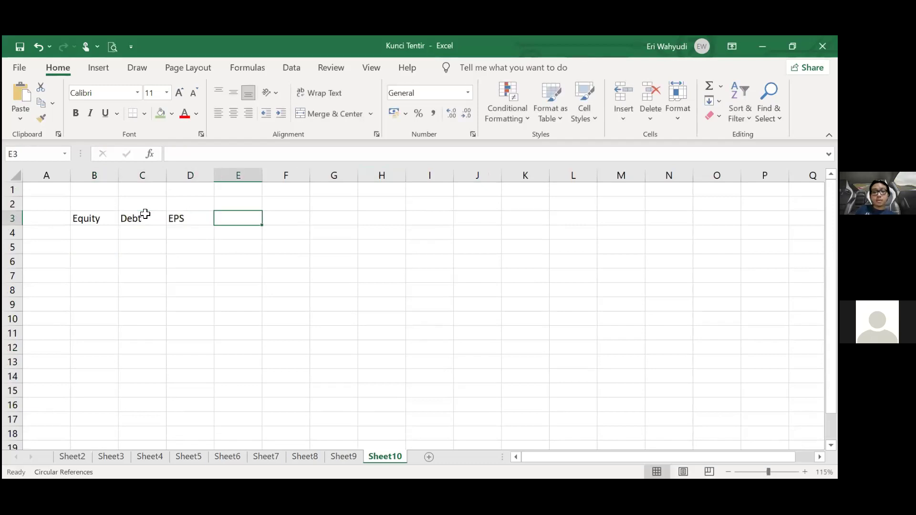
In Excel's Kunci Tentir workbook, add the header Price in cell E3 of Sheet10 and return to cell B4.
text(Price)
key(Return)
key(Left)
key(Left)
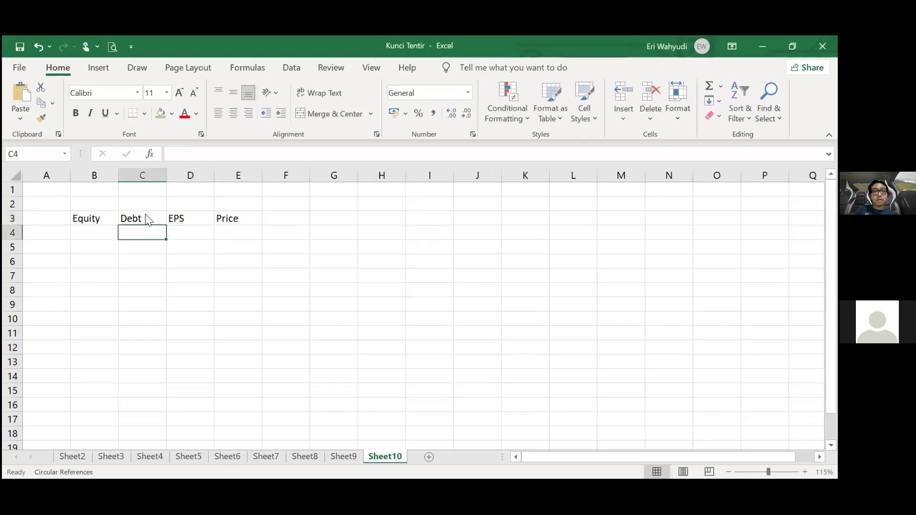
key(Left)
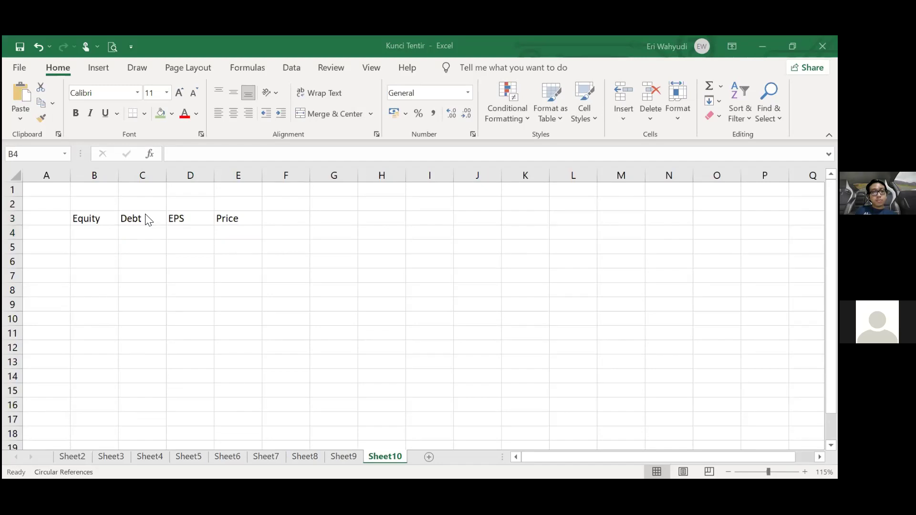
Fill row 4 with 40% equity and 60% debt, and row 5 with 50% for both.
text(40%)
key(Right)
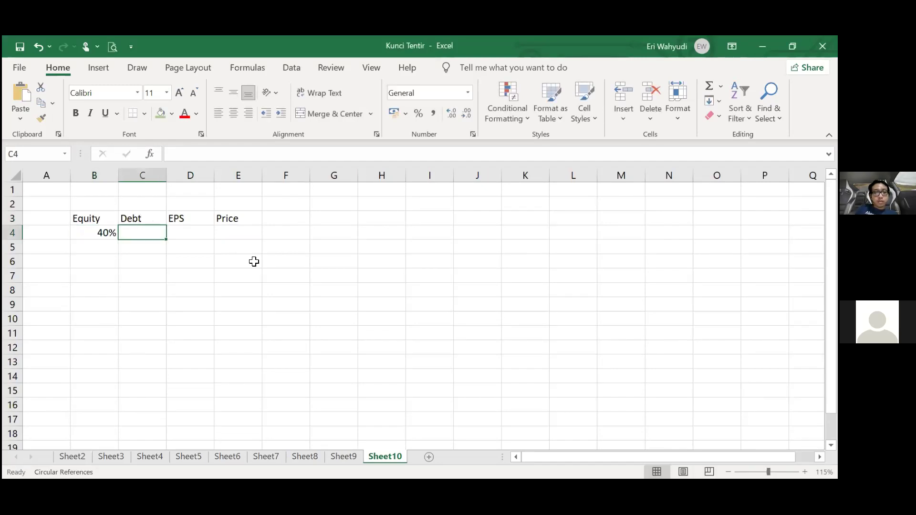
text(60%)
key(Return)
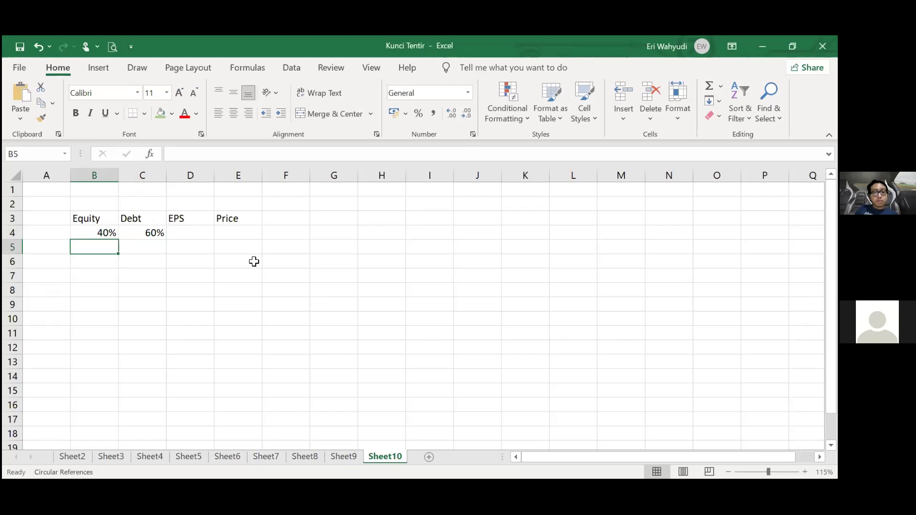
text(50%)
key(Right)
text(50%)
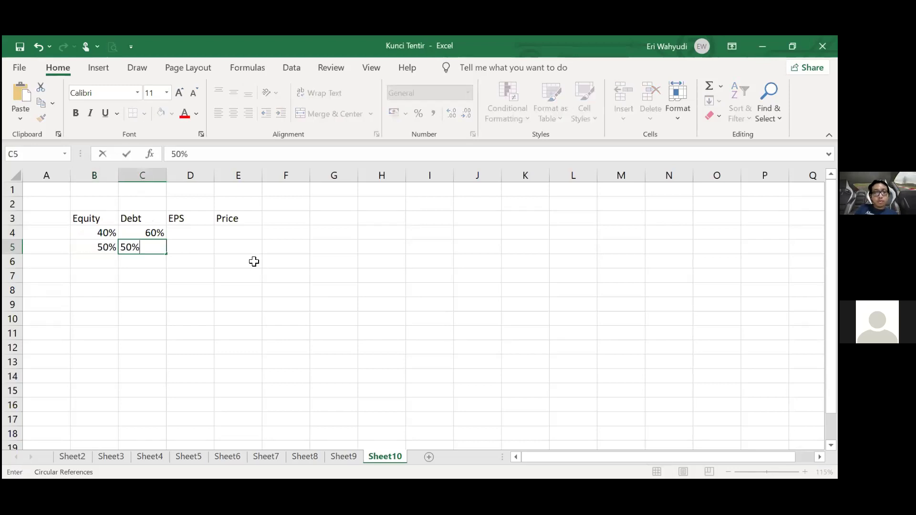
key(Return)
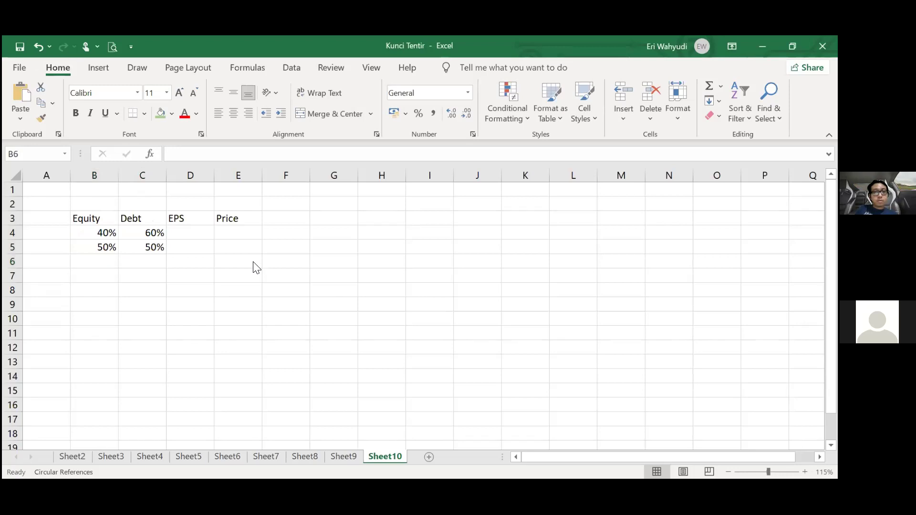
Fill row 6 with 60% equity and 40% debt, and row 7 with 80% equity and 20% debt.
text(60%)
key(Tab)
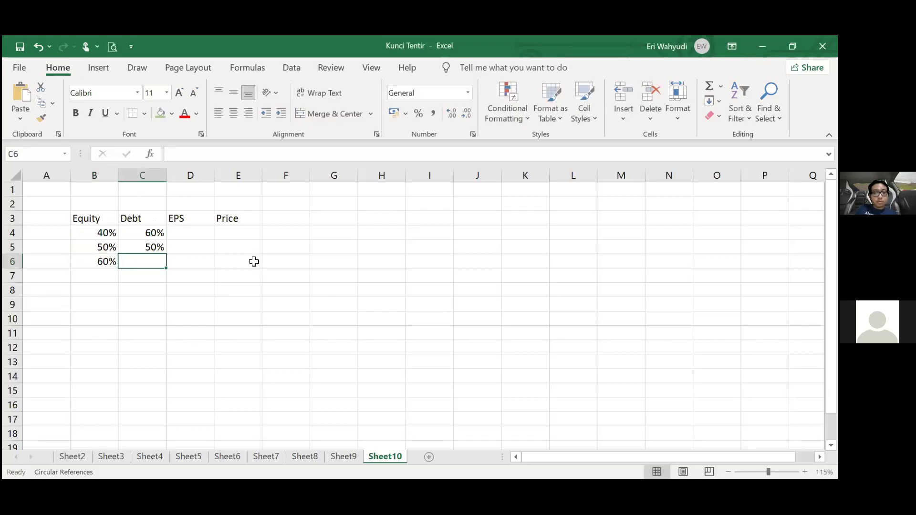
text(40%)
key(ctrl+Return)
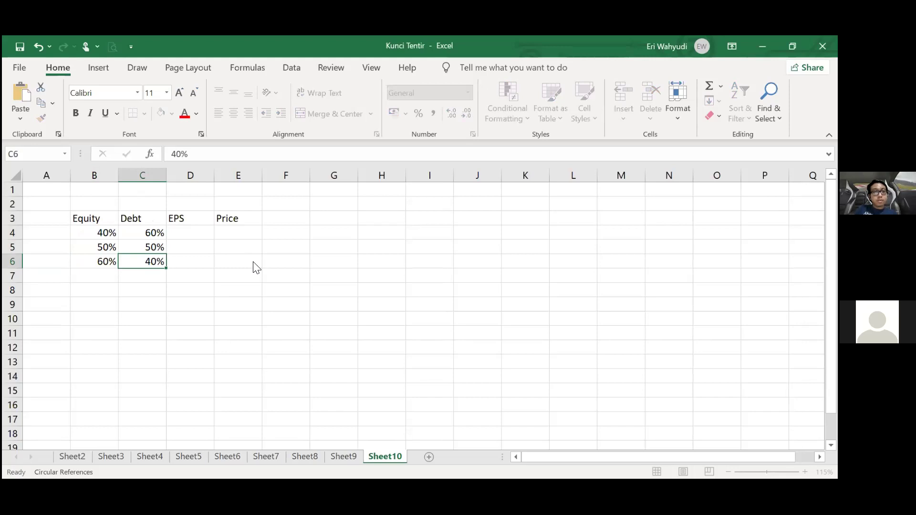
key(Return)
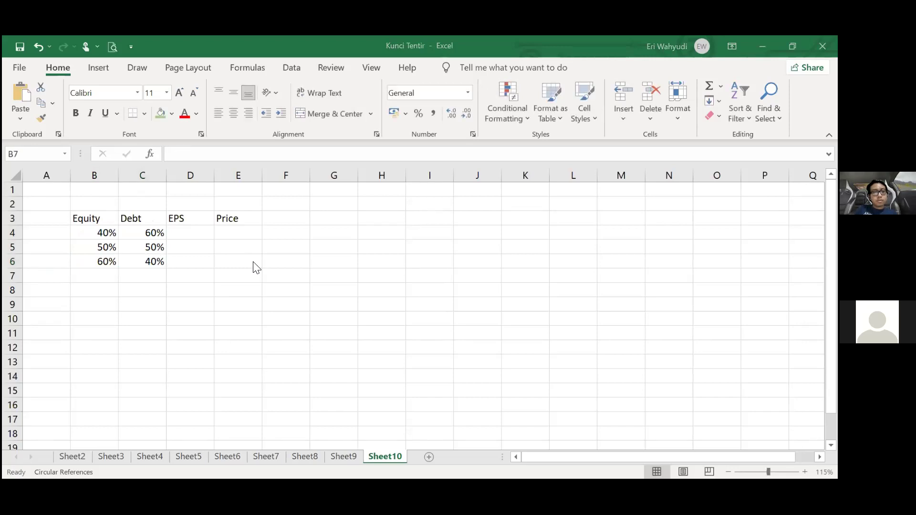
text(8)
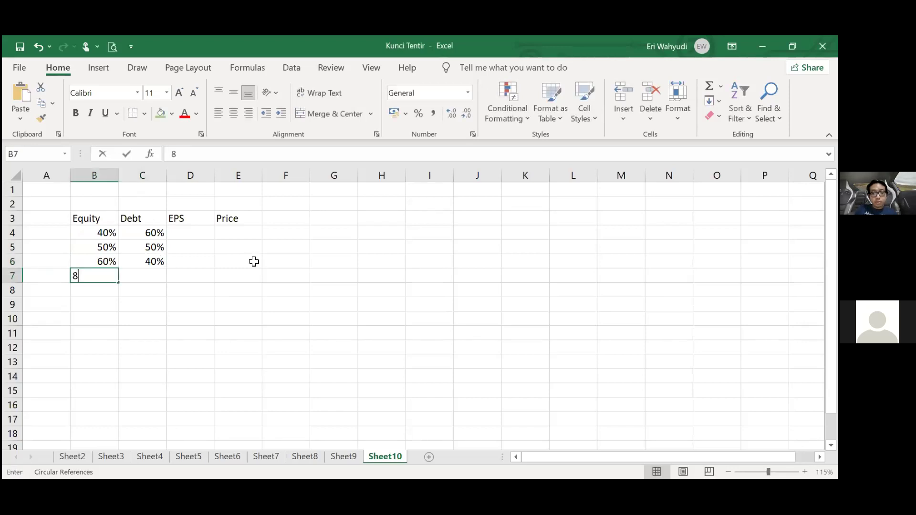
text(0%)
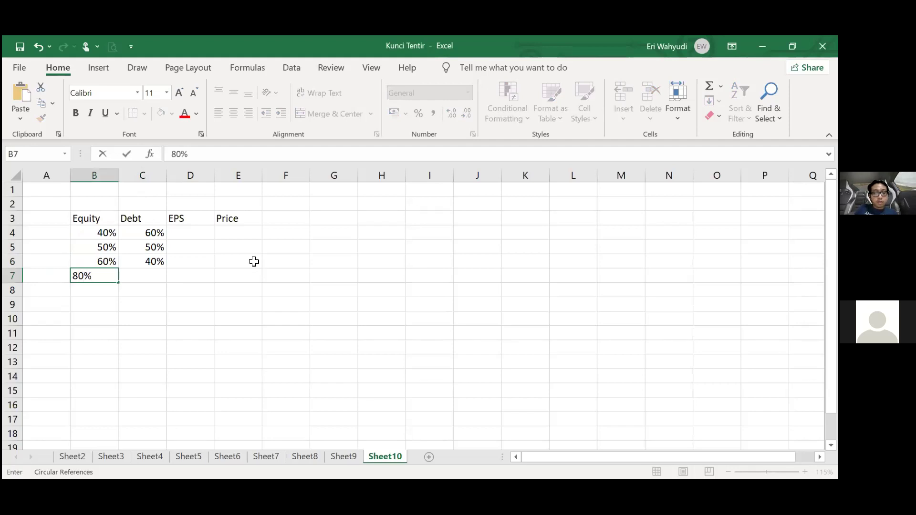
key(Tab)
text(20%)
key(Return)
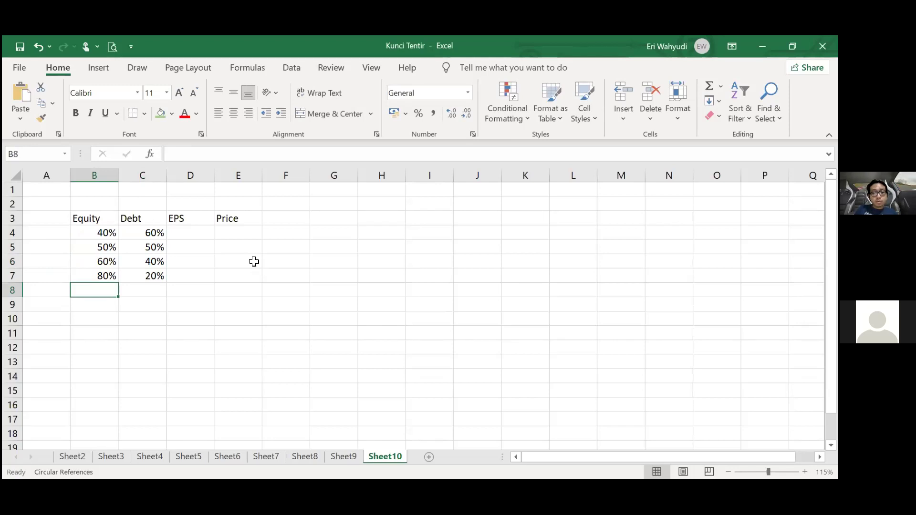
Fill row 8 with 70% in the Equity column and 30% in the Debt column.
text(70%)
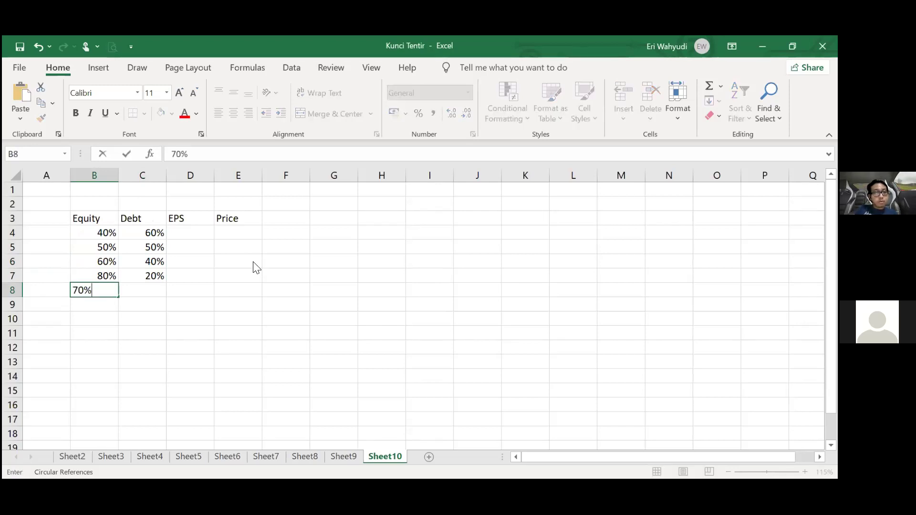
key(Return)
text(30)
key(BackSpace)
key(BackSpace)
key(BackSpace)
text(%)
key(Tab)
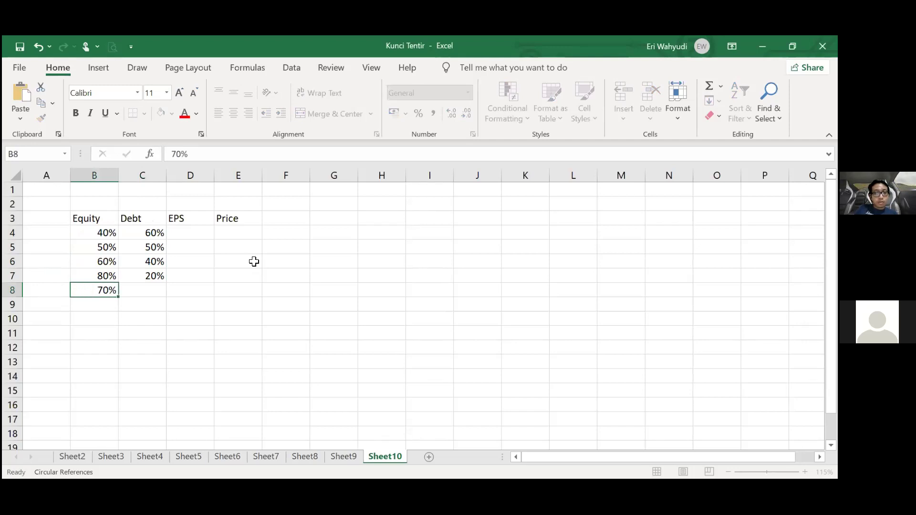
text(30%)
Swap the first two column headers so that B3 reads Debt and C3 reads Equity.
key(Up)
key(Up)
key(Up)
key(Up)
key(Up)
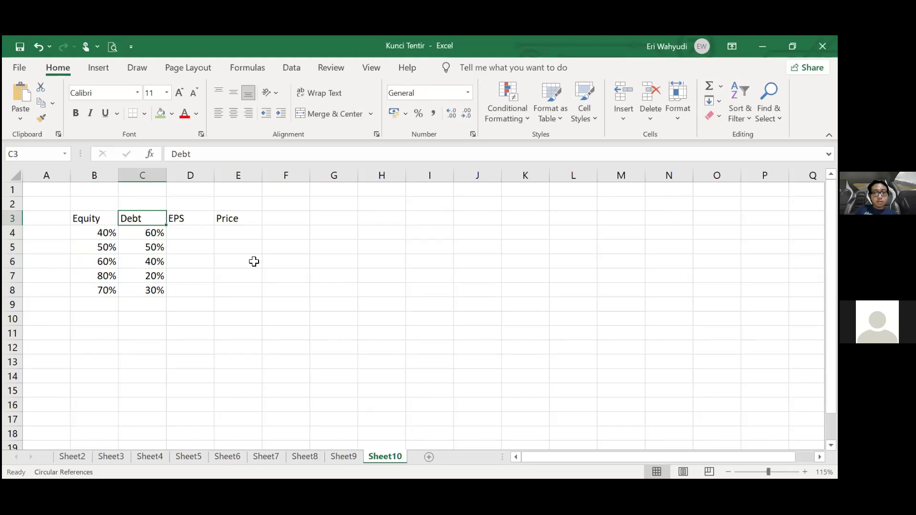
key(ctrl+c)
key(Left)
key(Up)
key(Return)
key(Down)
key(ctrl+c)
key(Right)
key(Return)
key(Left)
key(Up)
key(ctrl+c)
key(Down)
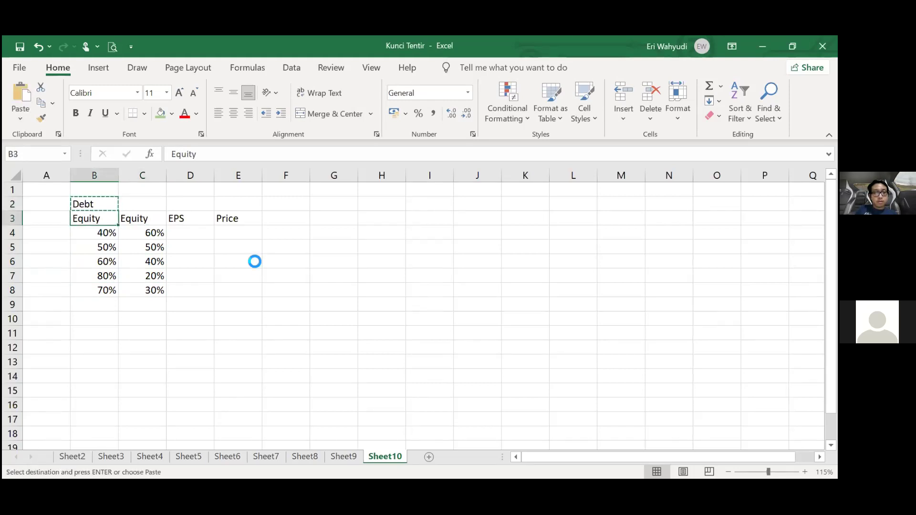
key(Return)
Center the contents of the whole table, cells B3 to E8.
key(shift+Right)
key(shift+Right)
key(shift+Right)
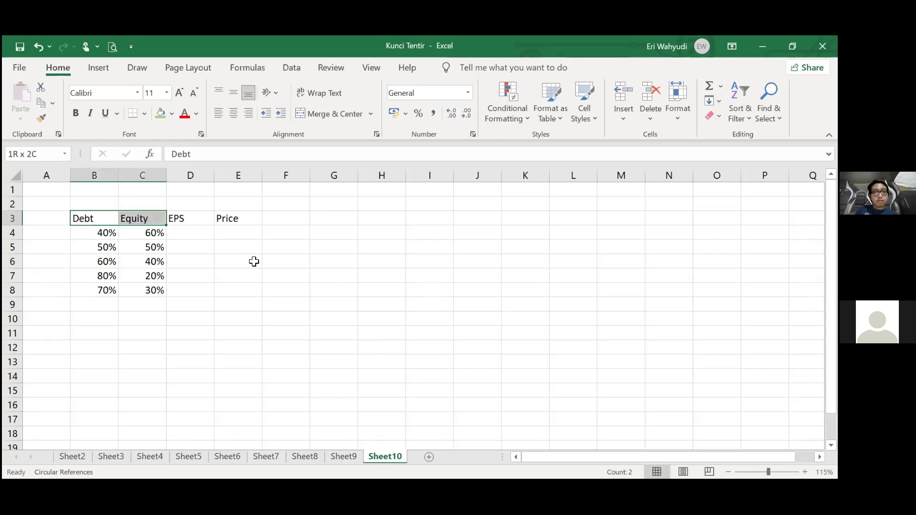
key(shift+Down)
key(shift+Down)
key(shift+Down)
key(shift+Down)
key(shift+Down)
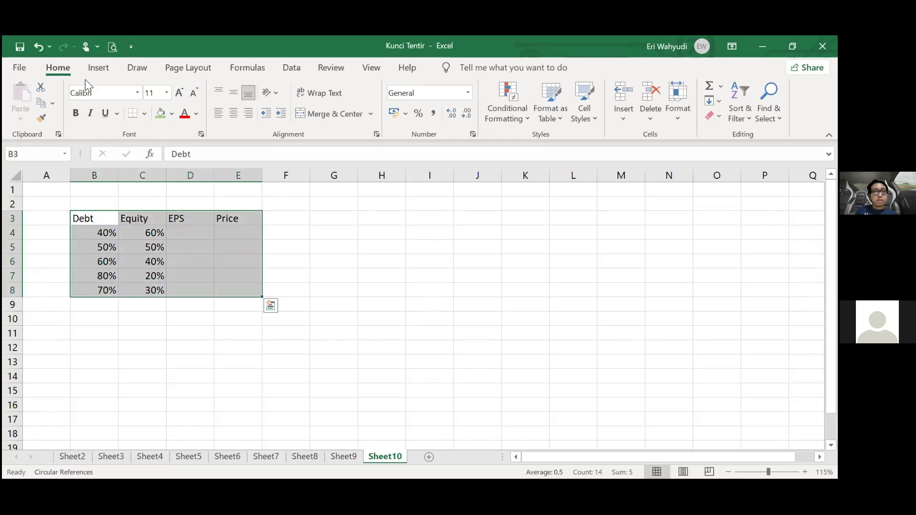
click(234, 114)
click(221, 229)
Make the header row B3 to E3 bold and underlined.
drag(94, 218, 238, 218)
click(76, 113)
click(105, 113)
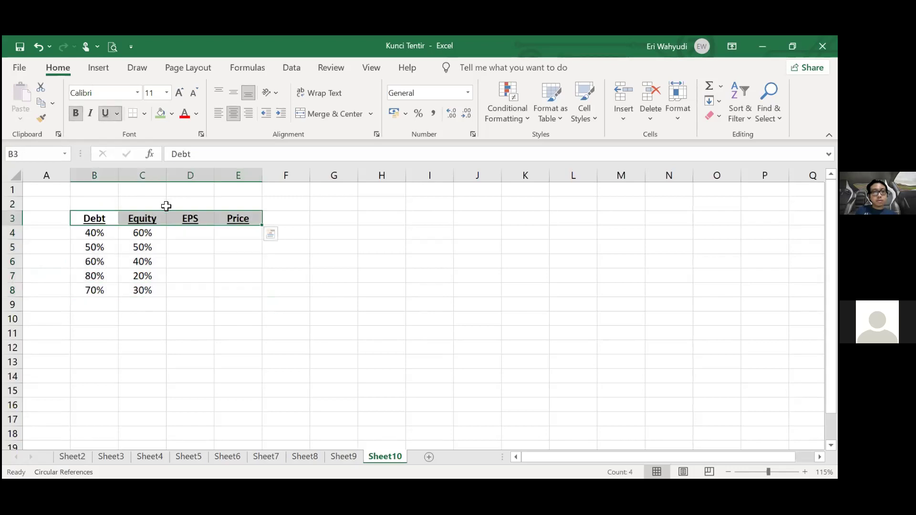
Enter EPS 2,95 and price 26,5 for the 40% debt row.
click(188, 233)
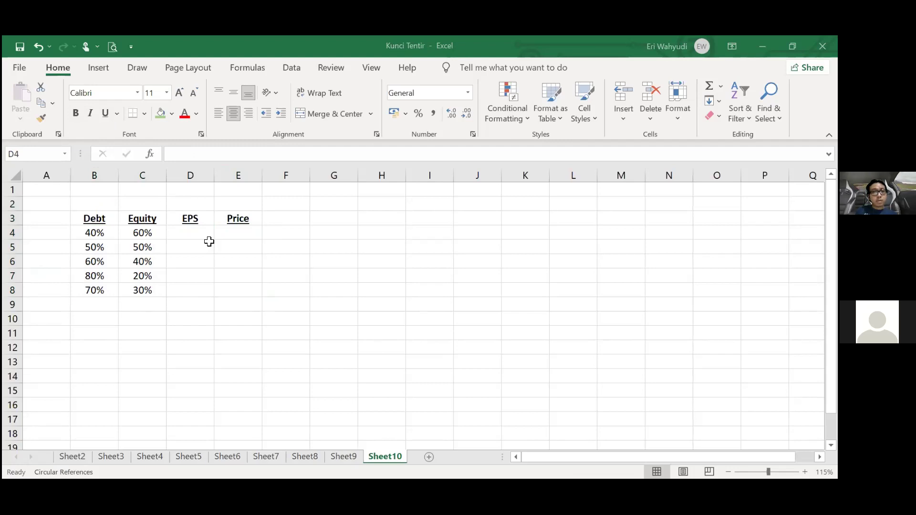
text(2,95)
key(Tab)
text(26,5)
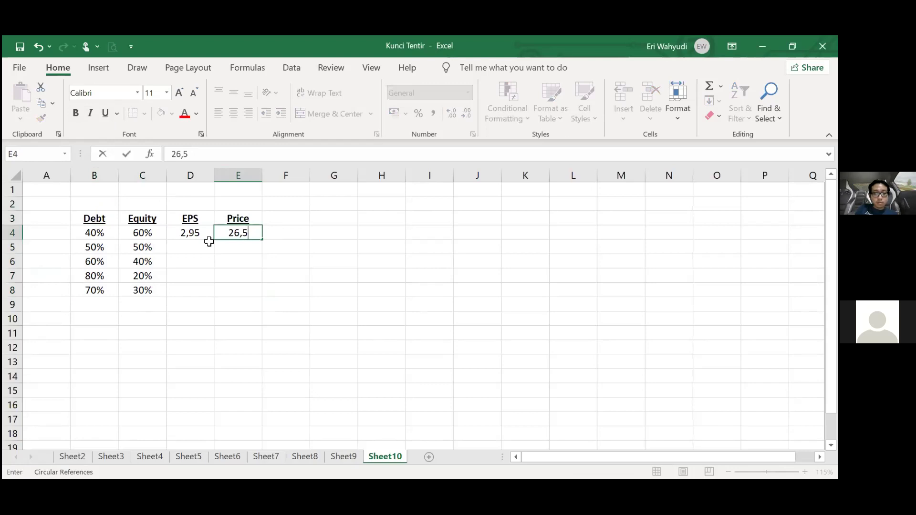
key(Return)
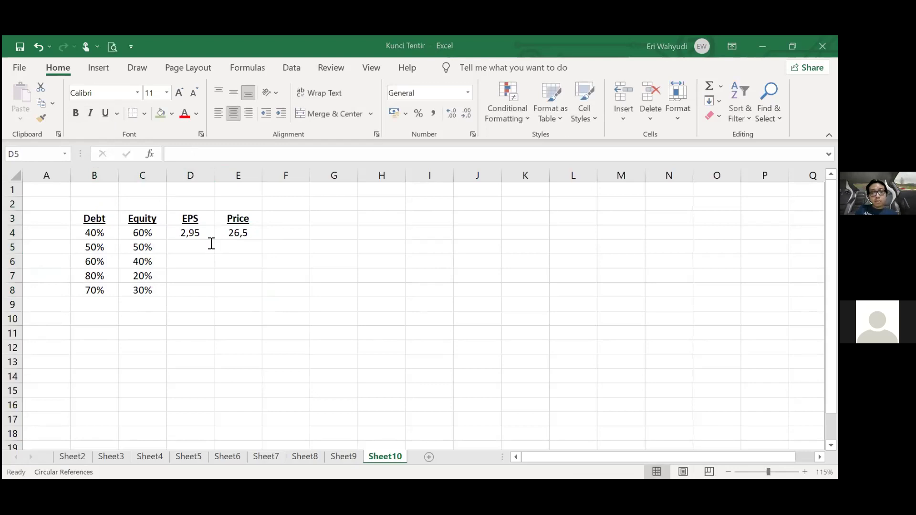
Enter EPS 3,05 and price 28,9 for the 50% debt row.
click(211, 244)
text(3,06)
key(BackSpace)
text(5)
key(Tab)
key(Tab)
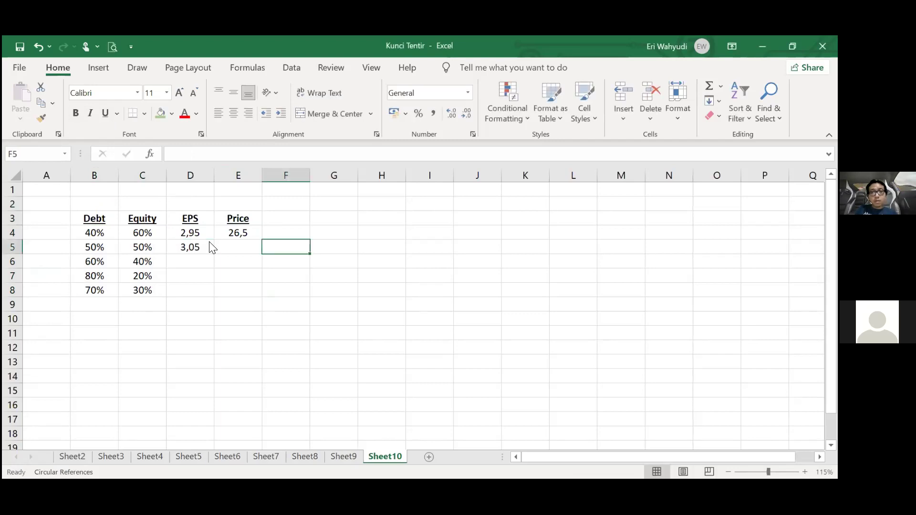
key(Left)
text(28,9)
key(Return)
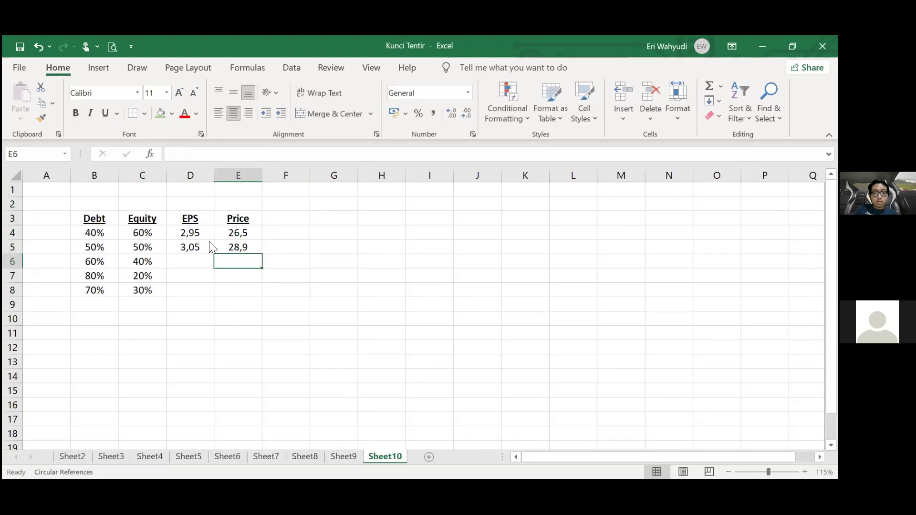
Enter EPS 3,18 and price 31,2 for the 60% debt row.
key(Left)
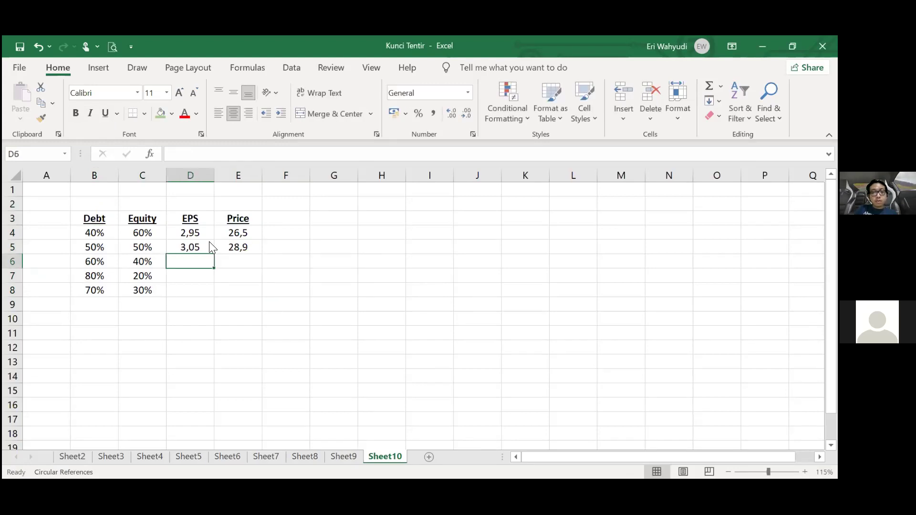
text(3,18)
key(Tab)
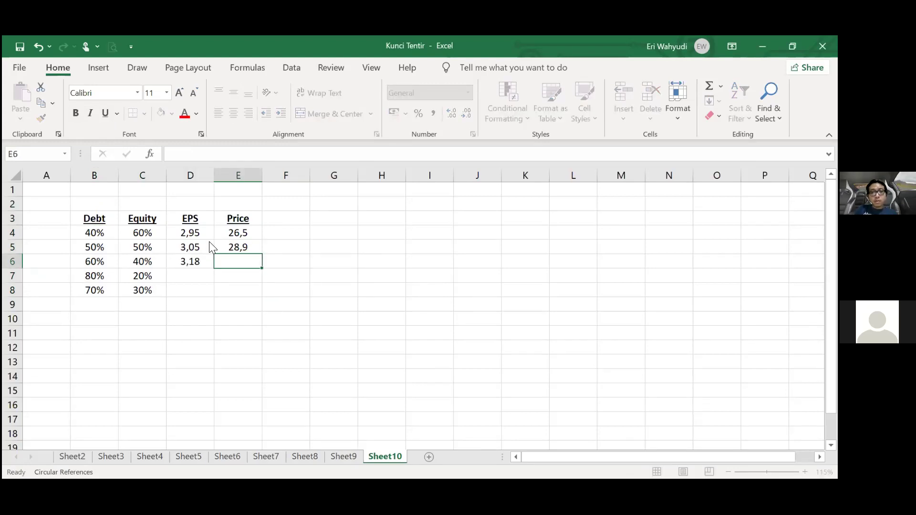
text(31,2)
key(ctrl+Return)
Enter EPS 3,42 and price 30,4 for the 80% debt row.
key(Down)
key(Left)
key(Left)
key(Right)
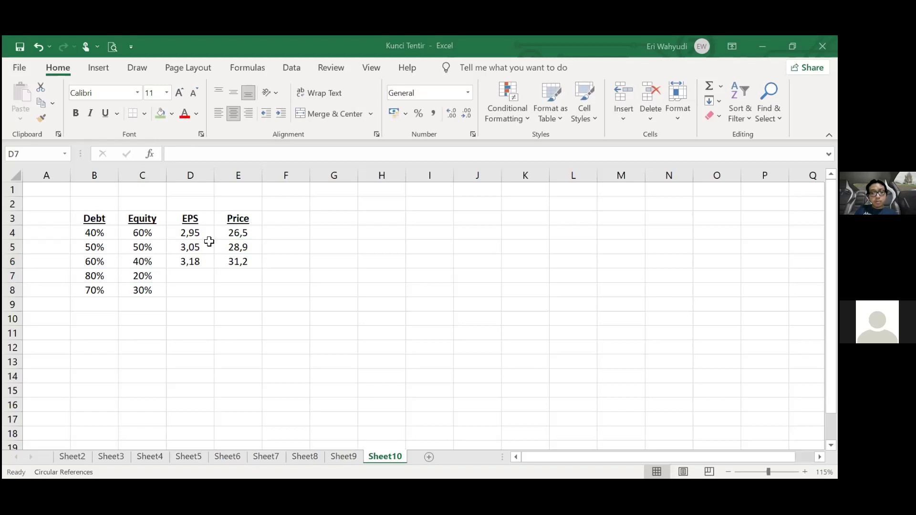
text(3,42)
key(ctrl+Return)
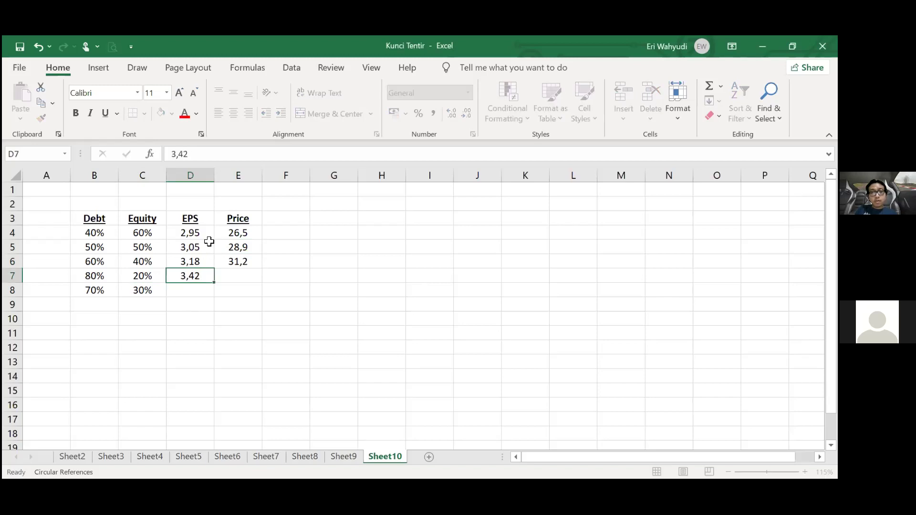
key(Tab)
text(30,4)
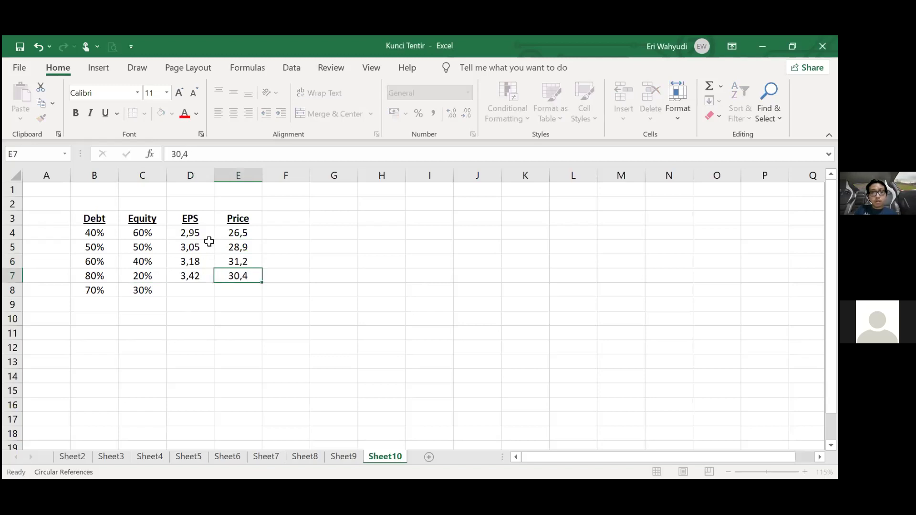
key(Return)
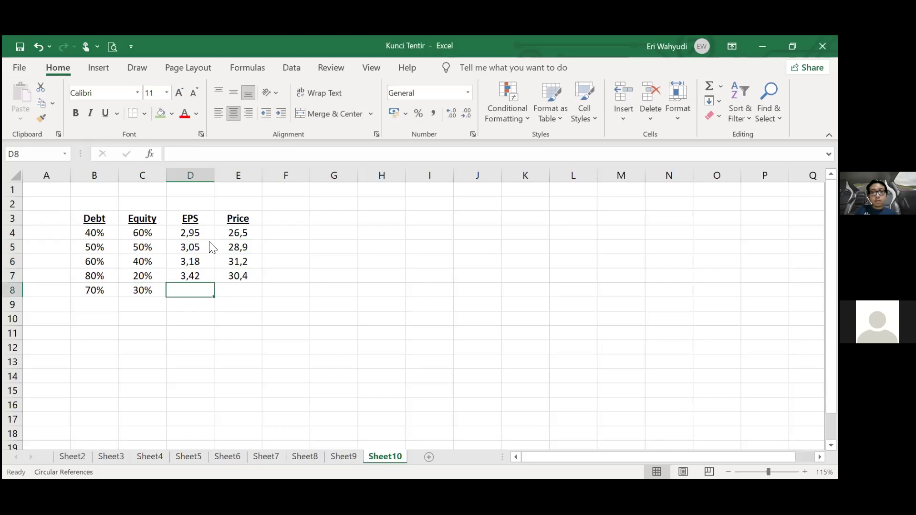
Enter EPS 3,31 and price 30 for the 70% debt row.
text(3,31)
key(Tab)
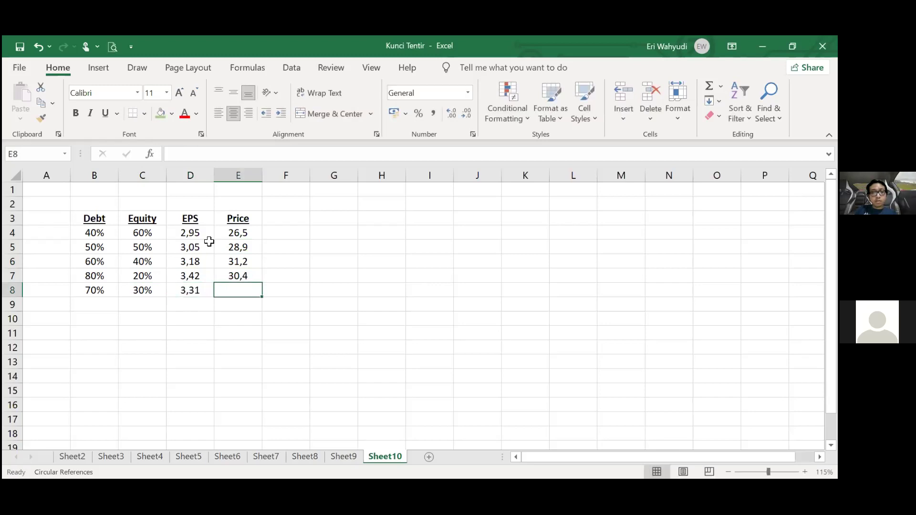
text(30)
key(Tab)
Add the column header D/P in cell F3, beside the Price header.
key(Up)
key(Up)
key(Up)
key(Up)
key(Up)
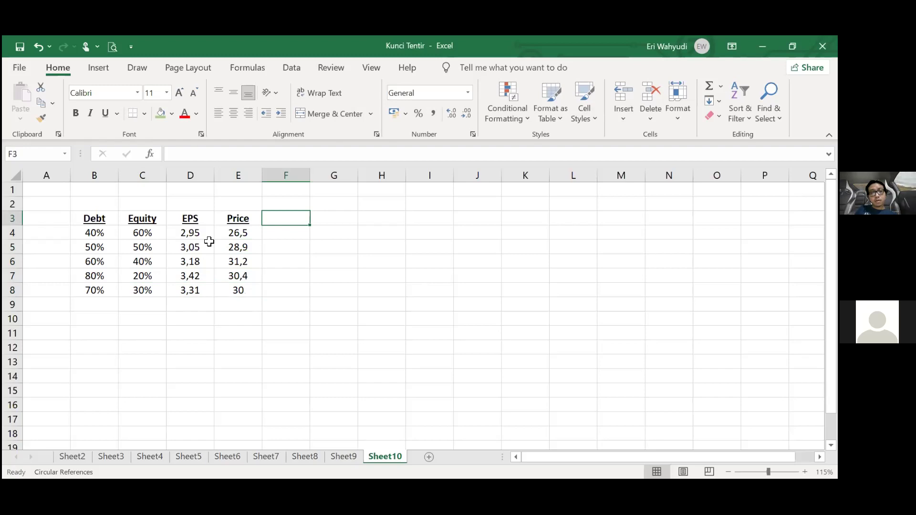
text(D/P)
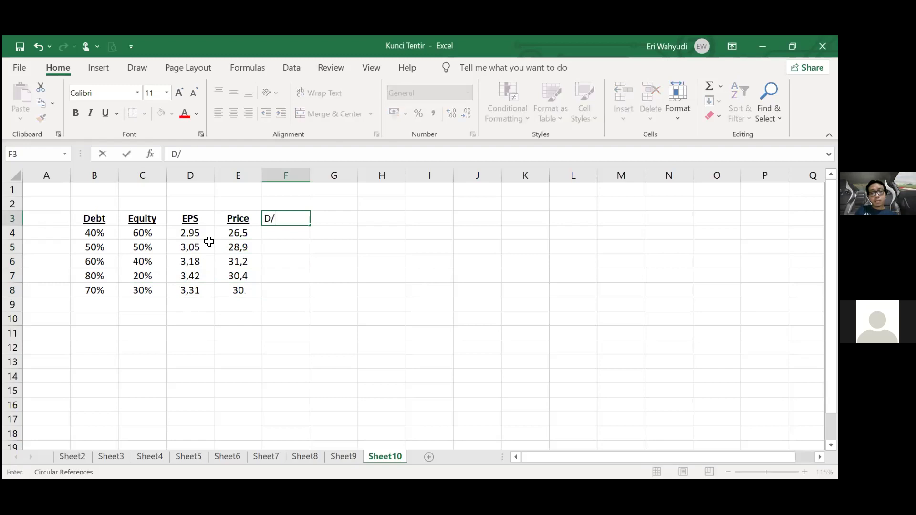
key(Return)
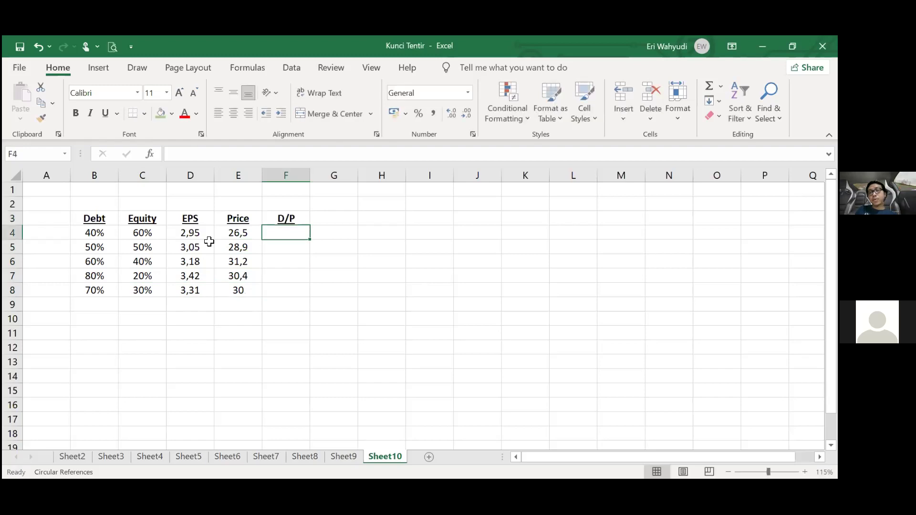
key(Left)
key(Left)
key(Right)
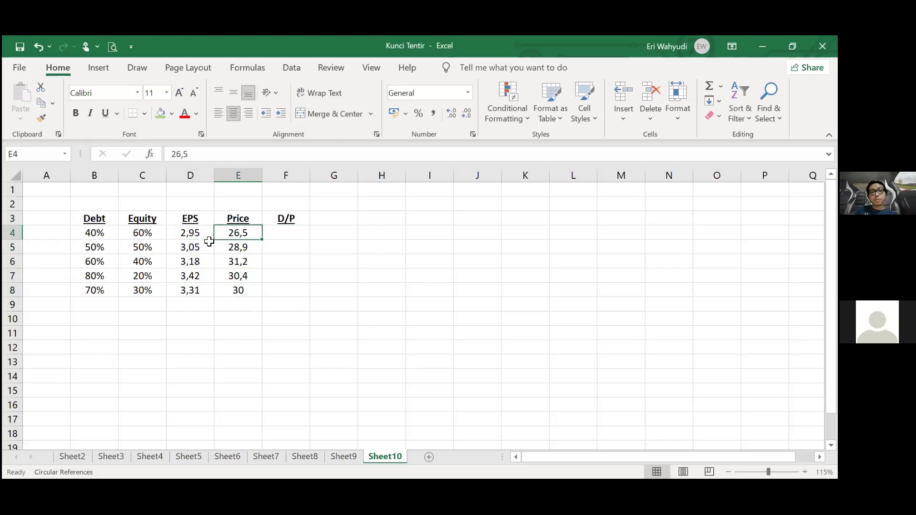
key(Right)
text(=)
key(Left)
key(Left)
key(Left)
key(Right)
text(/)
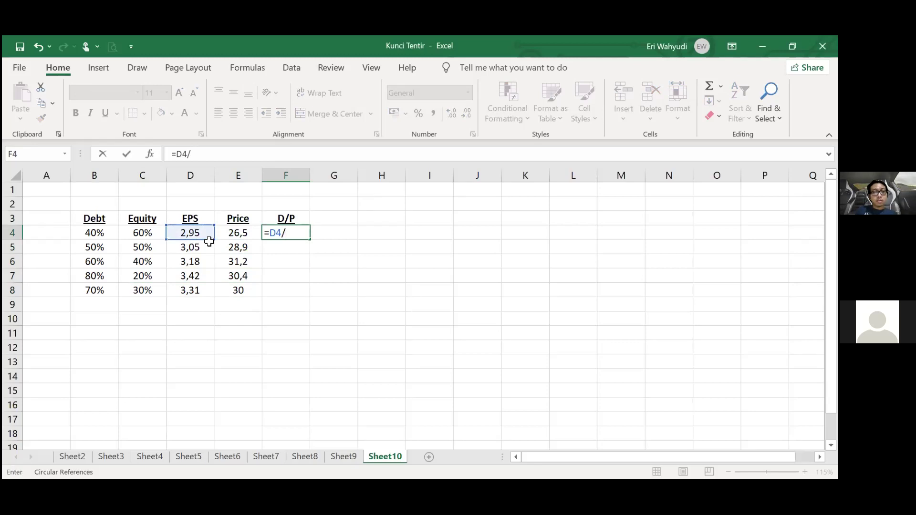
key(Right)
key(Escape)
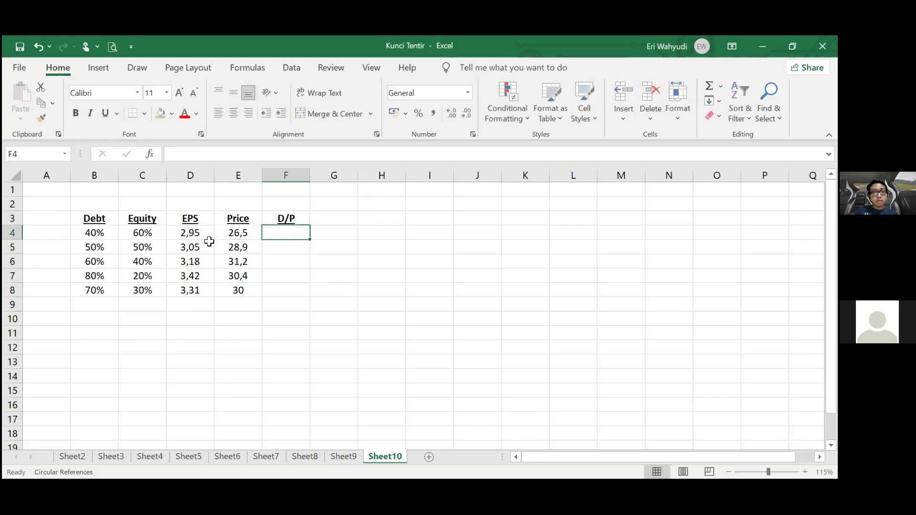
Replace the D/P header in cell F3 with kcs.
key(Up)
text(kcs)
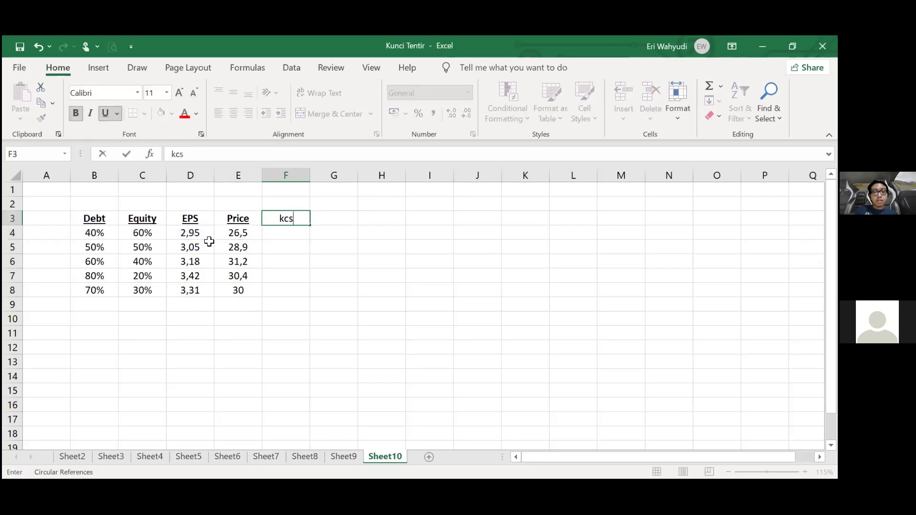
key(Return)
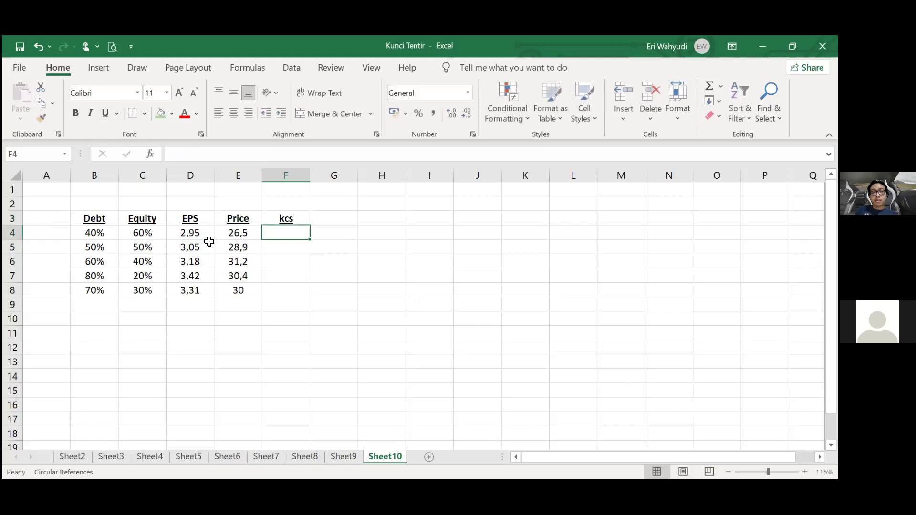
Calculate kcs for the 40% debt row in F4 by dividing EPS by price with =D4/E4.
text(=)
key(Left)
key(Left)
text(/)
key(Left)
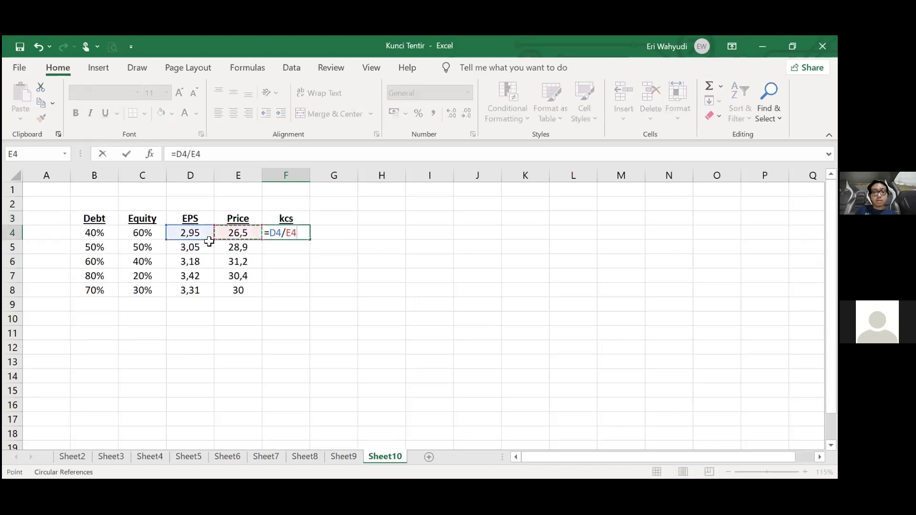
key(Return)
Copy the kcs formula from F4 down through F8.
key(Up)
key(ctrl+c)
key(shift+Down)
key(shift+Down)
key(shift+Down)
key(shift+Down)
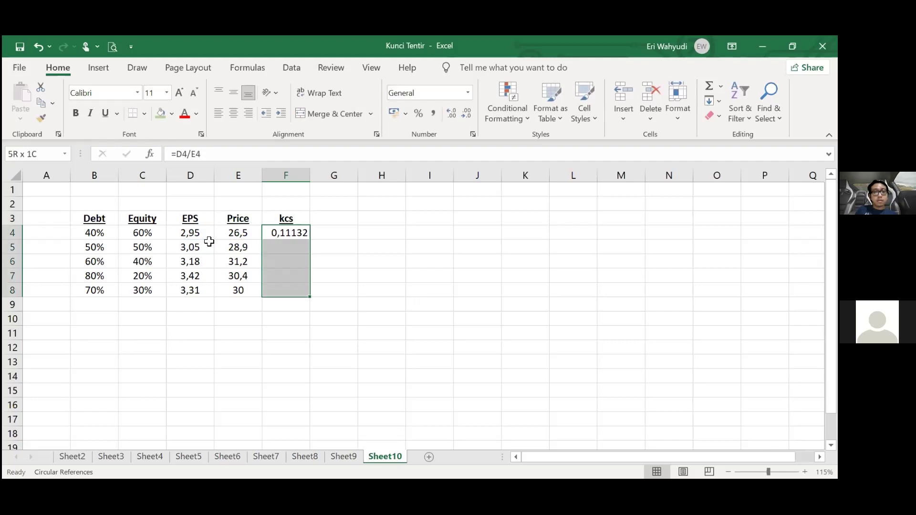
key(ctrl+v)
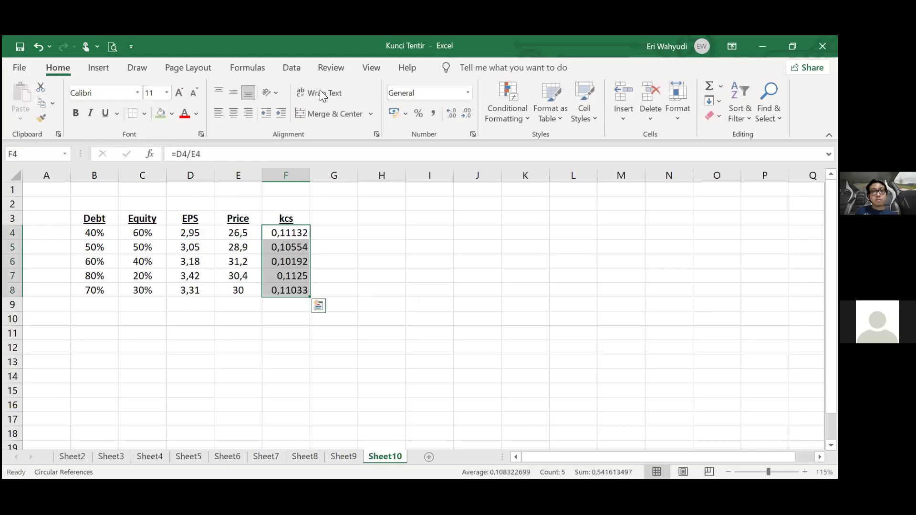
Format the kcs values in F4:F8 as percentages with two decimal places.
click(419, 115)
click(450, 113)
click(450, 112)
click(442, 286)
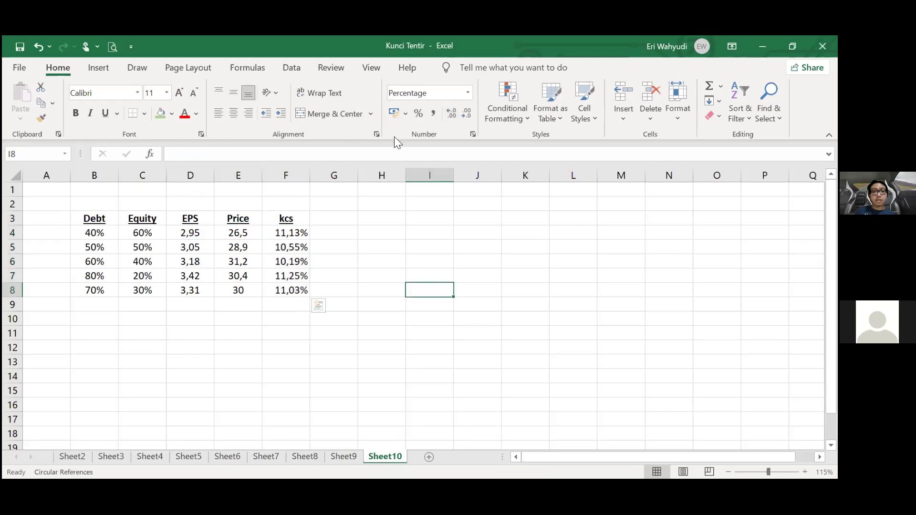
drag(286, 233, 287, 290)
click(365, 287)
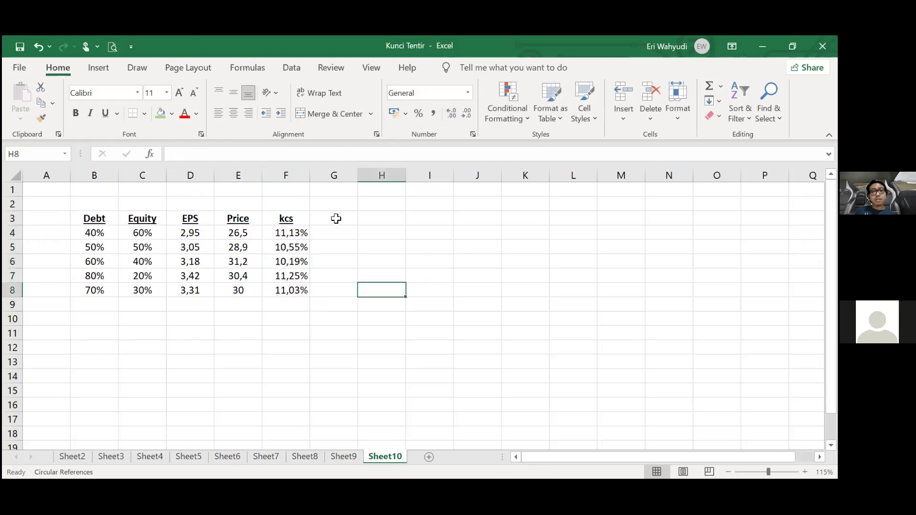
Add the column header cod in G3 and enter 8% in G4.
click(336, 218)
text(c)
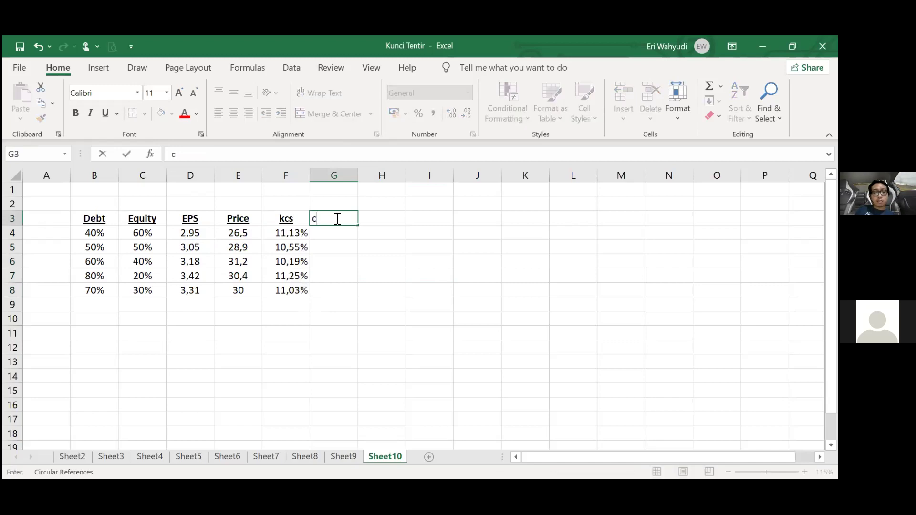
text(od)
key(Return)
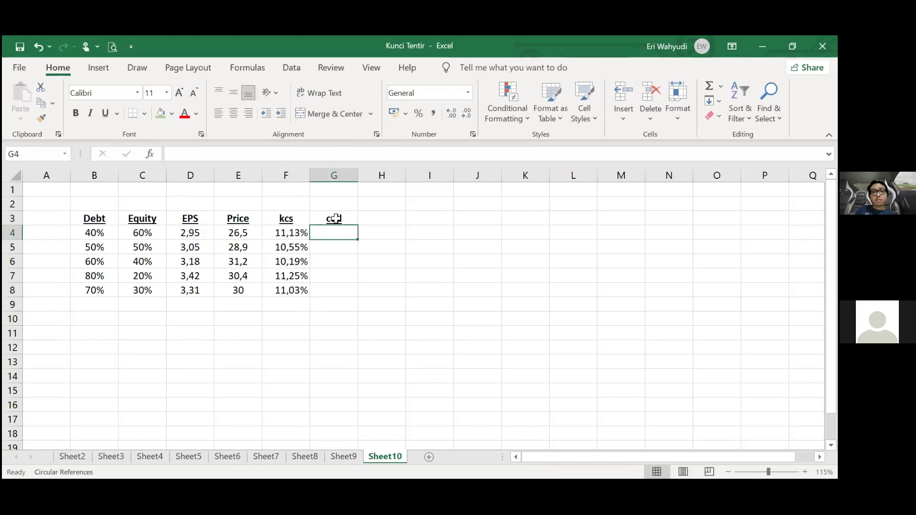
text(8%)
Fill the 8% cost of debt down through G8 and center the values.
key(shift+Down)
key(shift+Down)
key(shift+Down)
key(shift+Down)
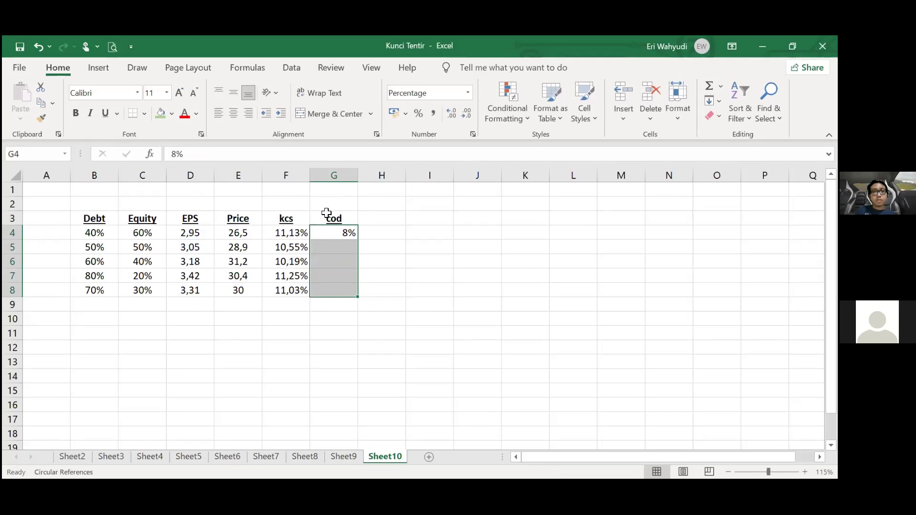
key(ctrl+d)
key(alt+h)
key(a)
key(c)
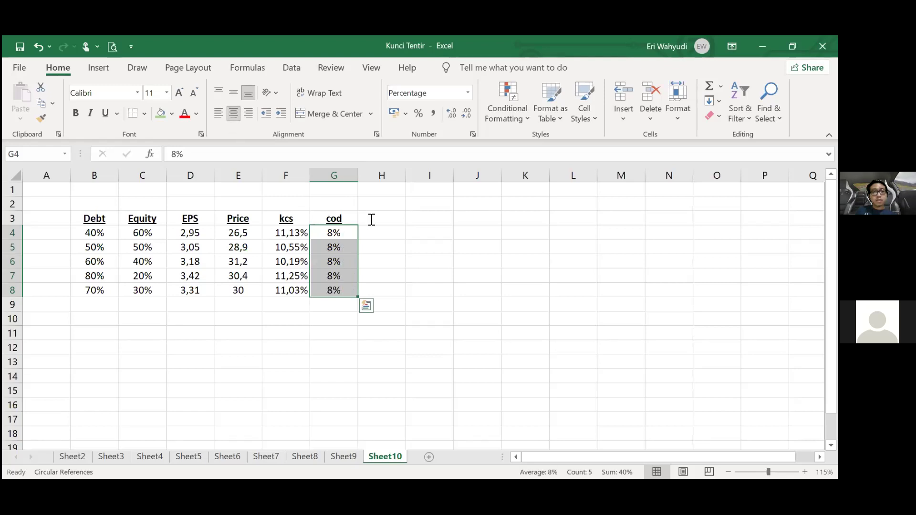
Add the column header tax in H3 and enter 25% in H4.
click(370, 219)
text(tax)
key(Return)
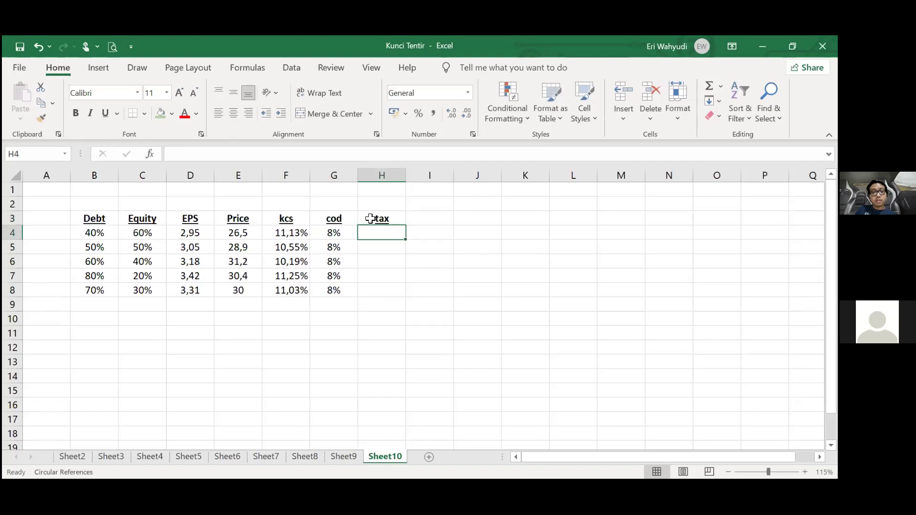
text(25%)
key(Return)
Fill the 25% tax rate down through H8 and center the values.
key(Up)
key(shift+Down)
key(shift+Down)
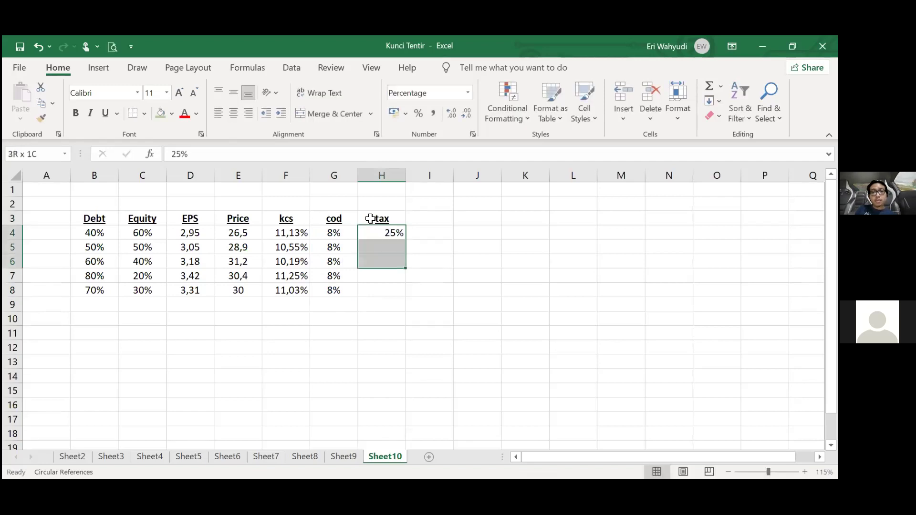
key(shift+Down)
key(shift+Down)
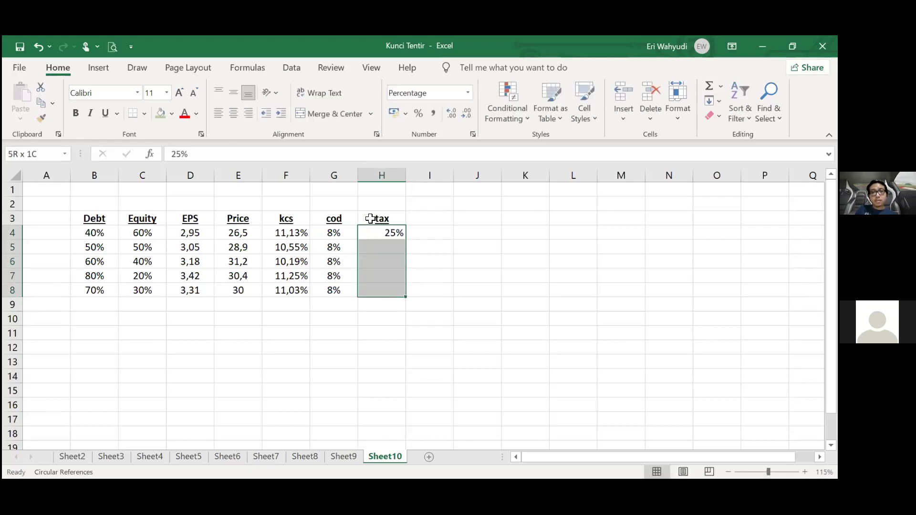
click(234, 113)
key(ctrl+d)
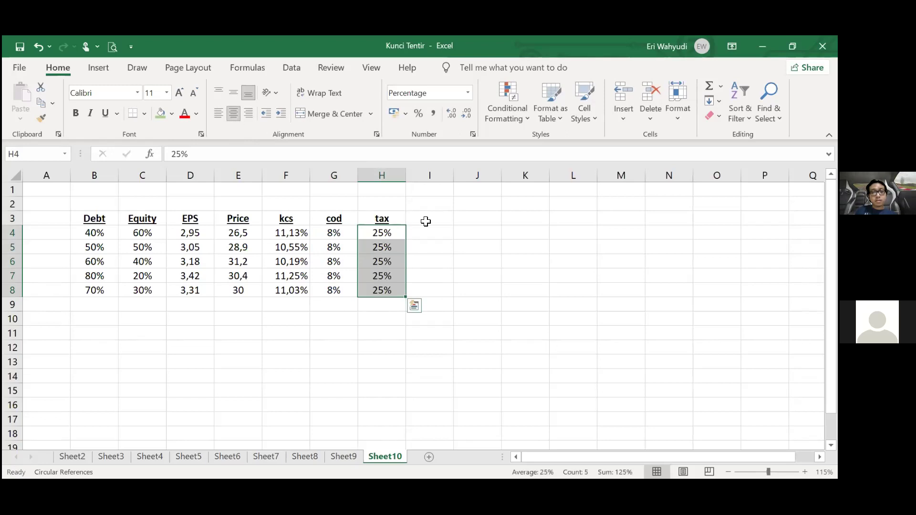
Add the column header WACC in cell I3, beside the tax header.
click(426, 222)
text(WACC)
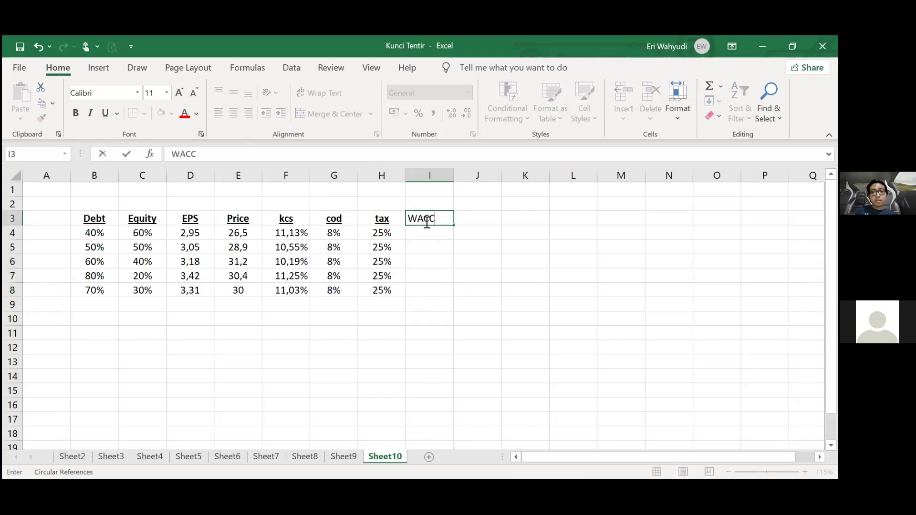
key(Return)
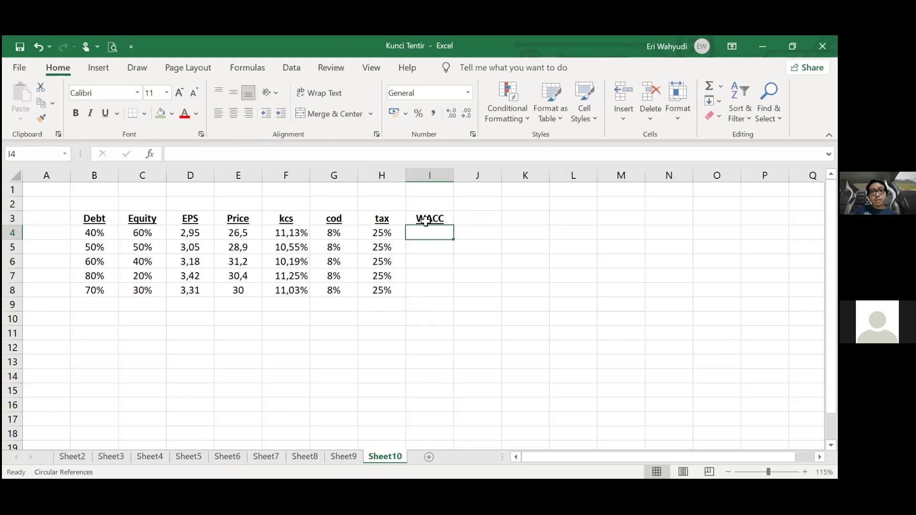
text(=)
key(Escape)
Append an asterisk to the kcs header in F3 so it reads kcs*.
key(Left)
key(Left)
key(Left)
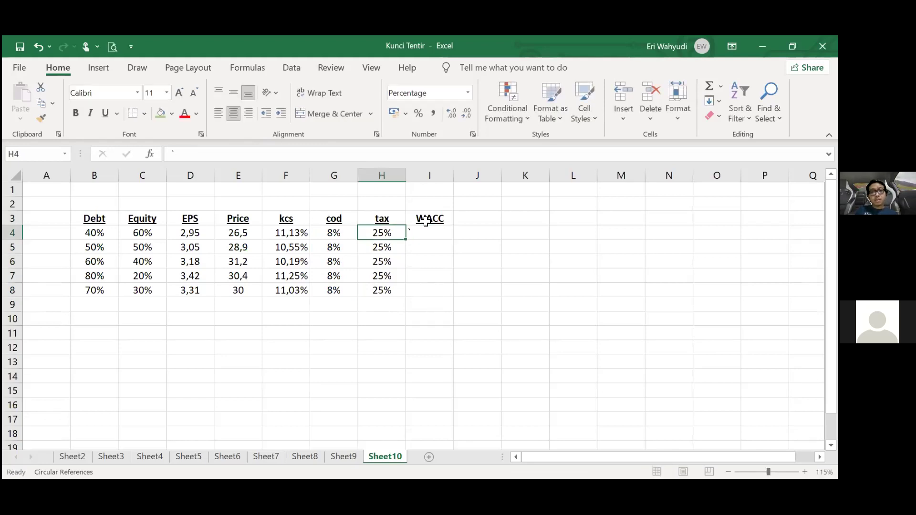
key(Up)
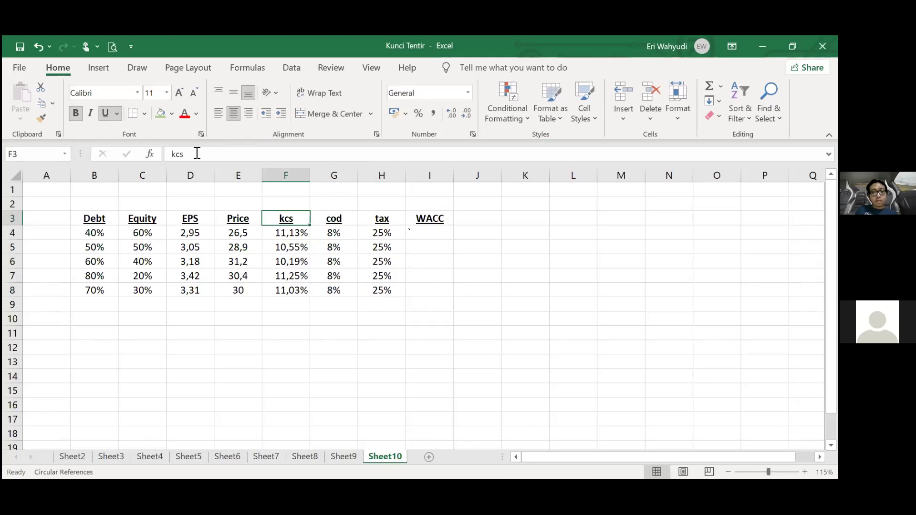
text(*)
key(Return)
key(ctrl+z)
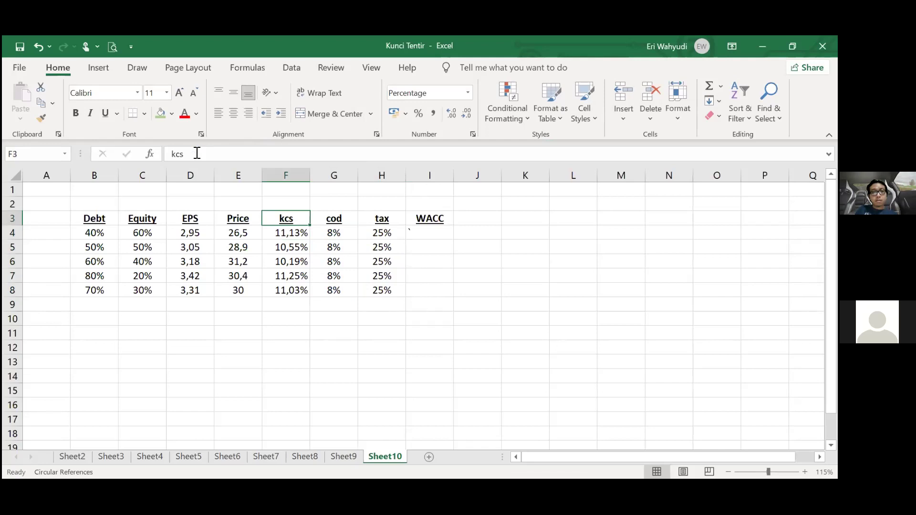
click(197, 153)
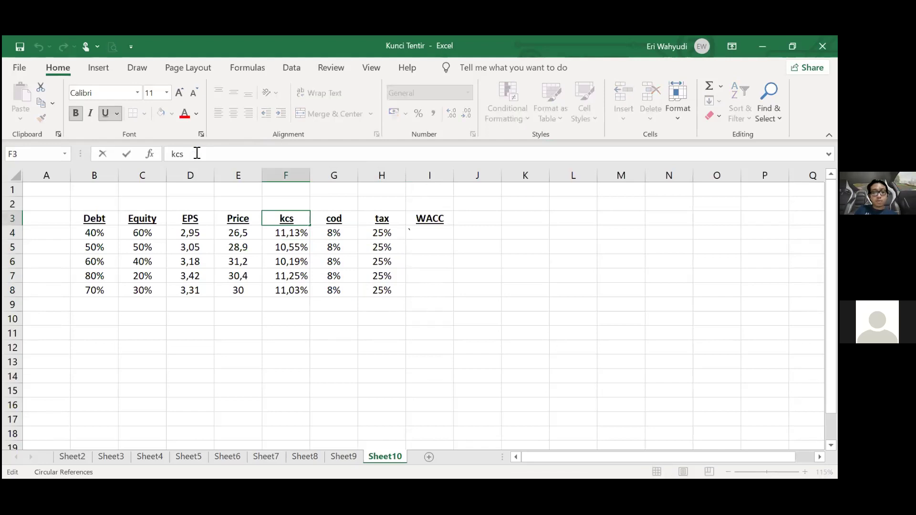
text(*)
key(Tab)
key(Tab)
key(Tab)
key(Down)
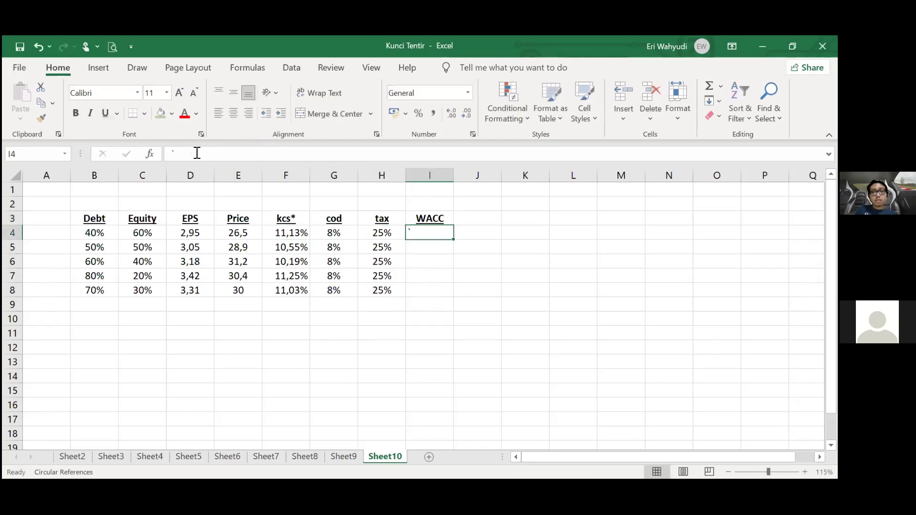
text(=)
key(Left)
key(Left)
key(Left)
key(Left)
key(Left)
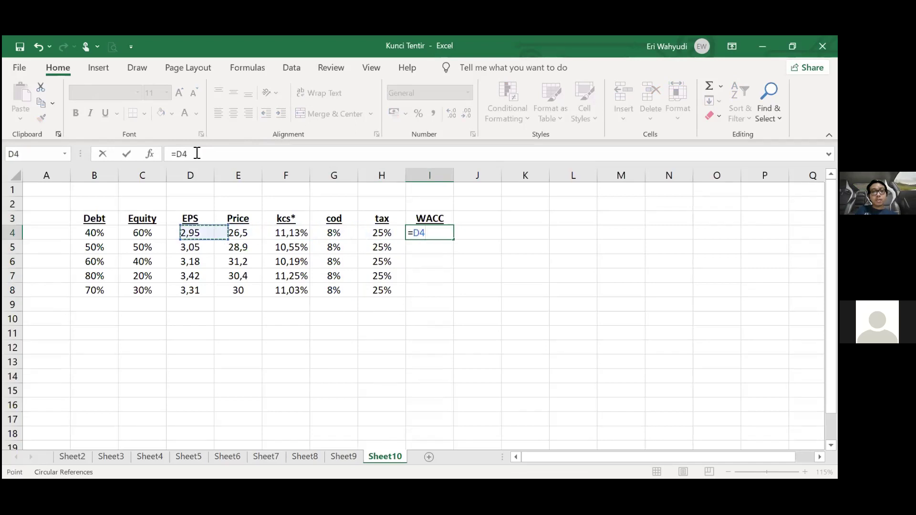
key(BackSpace)
key(BackSpace)
text(()
key(Left)
key(Left)
key(Left)
key(Left)
key(Left)
key(Left)
key(Left)
text(*)
key(Left)
key(Left)
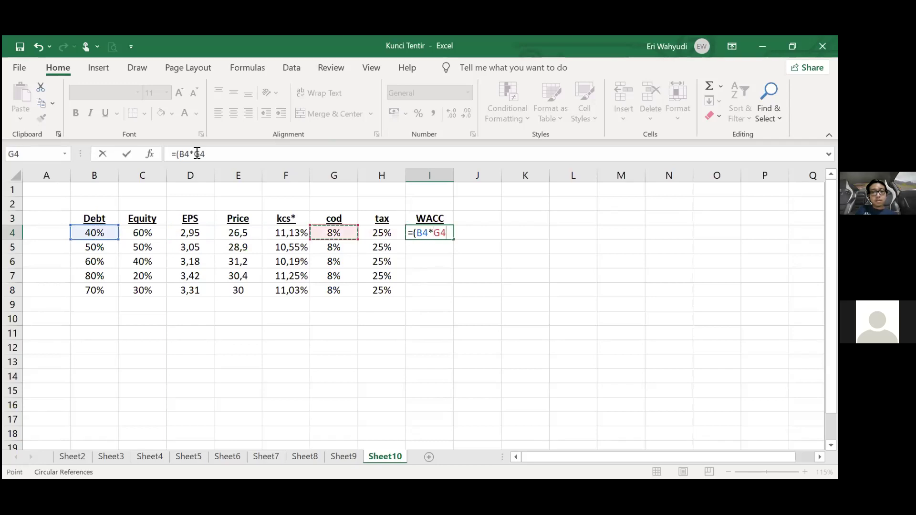
key(Escape)
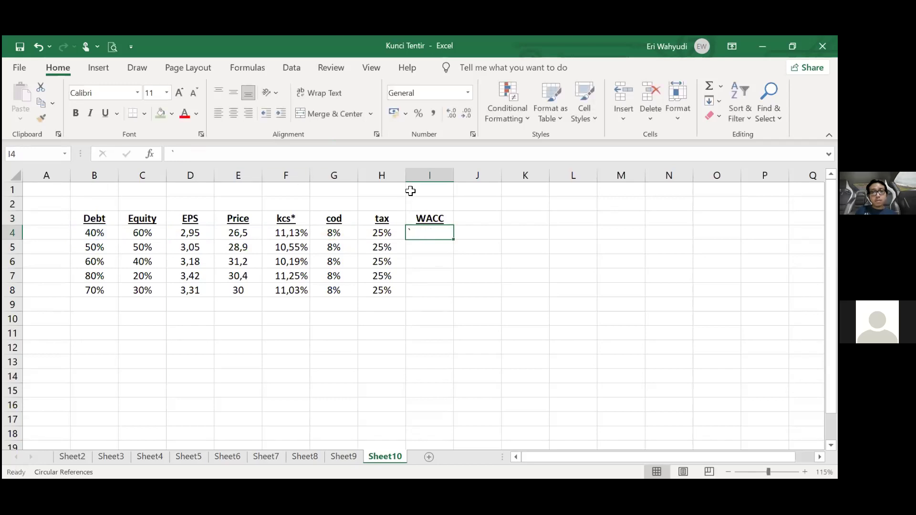
Insert a blank column between the tax and WACC columns.
click(430, 175)
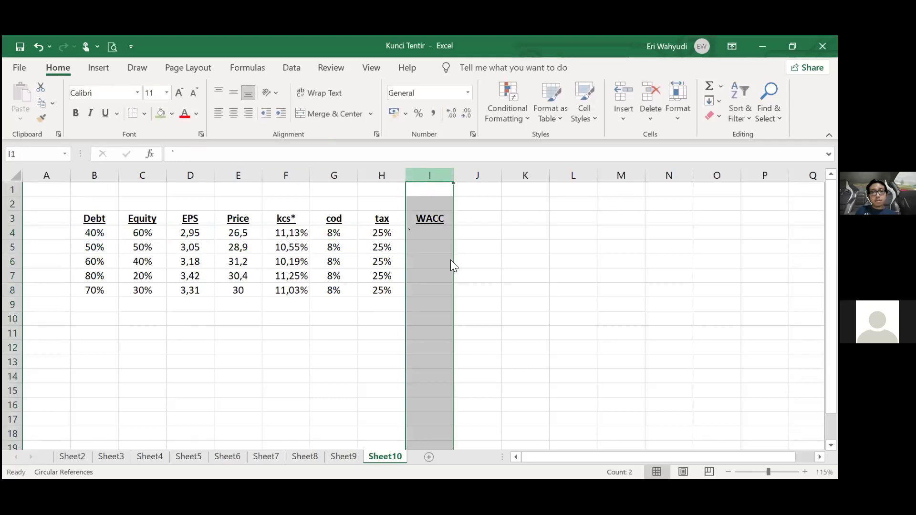
key(ctrl+shift+plus)
click(422, 222)
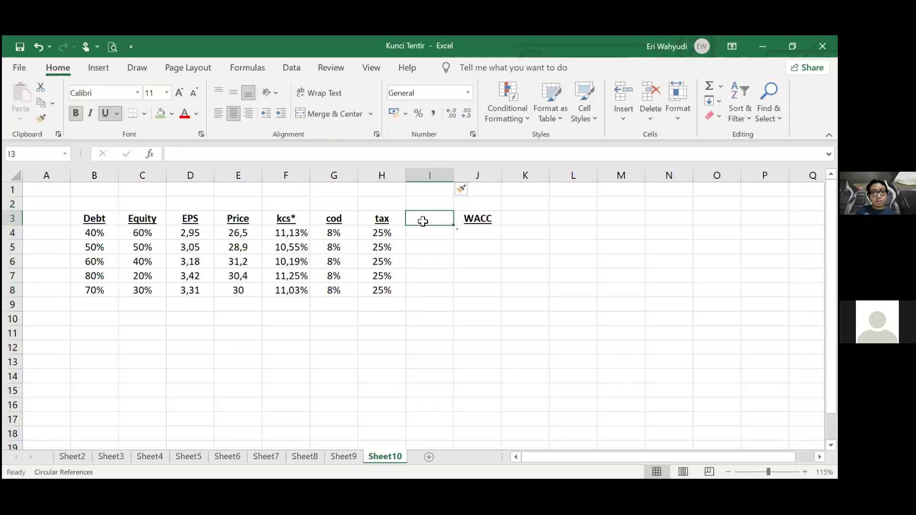
Rename the cod header in G3 to kd.
key(Down)
key(Left)
key(Left)
key(Left)
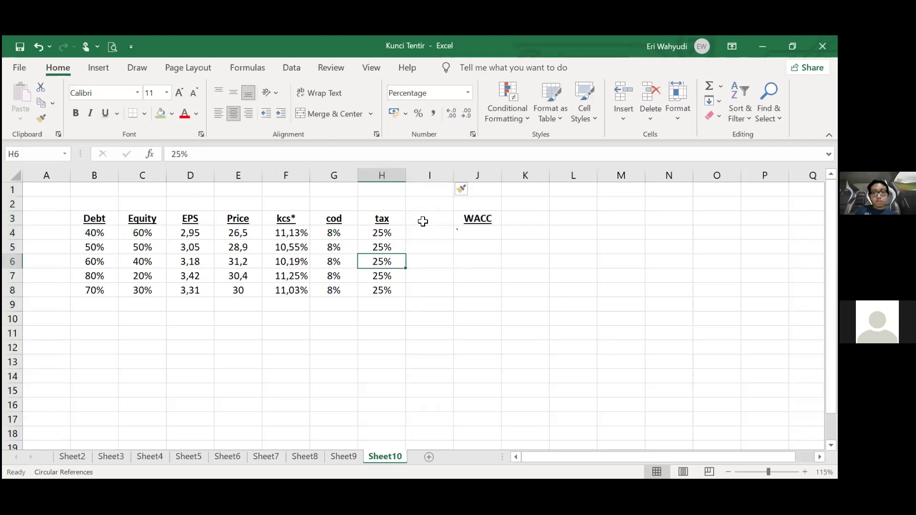
key(Up)
key(Right)
text(kd)
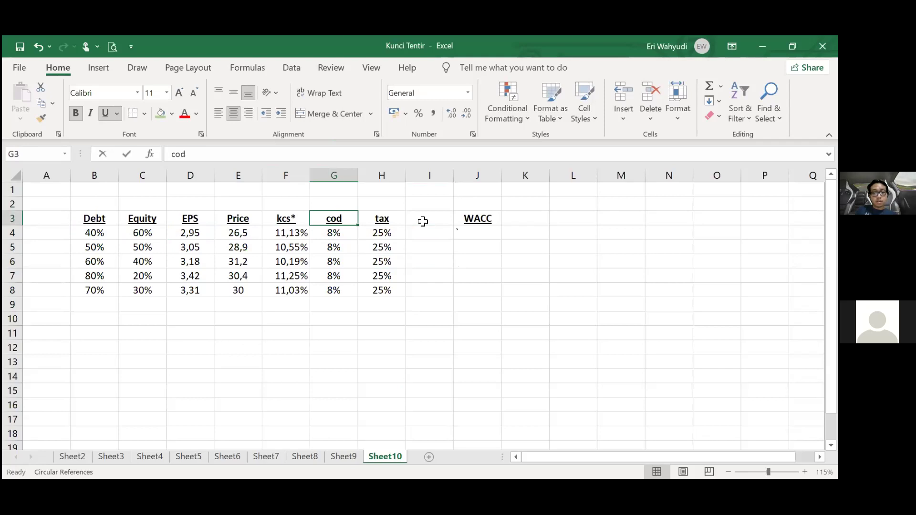
Enter the header kdAT in I3, above the new blank column.
click(424, 222)
text(kd)
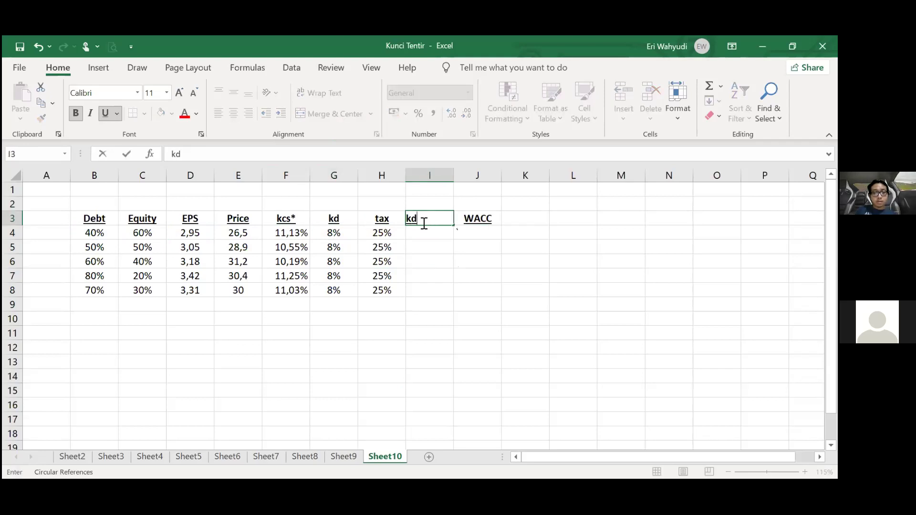
text(AT)
key(Return)
Calculate the after-tax cost of debt in I4 with =G4*(1-H4).
text(=)
key(Left)
key(Left)
key(Left)
key(Right)
text(*(1)
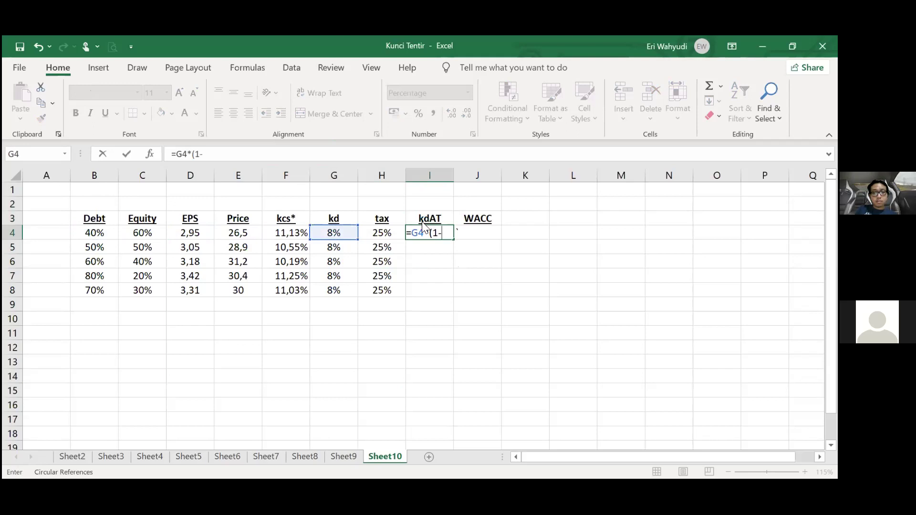
text(-)
key(Left)
key(Return)
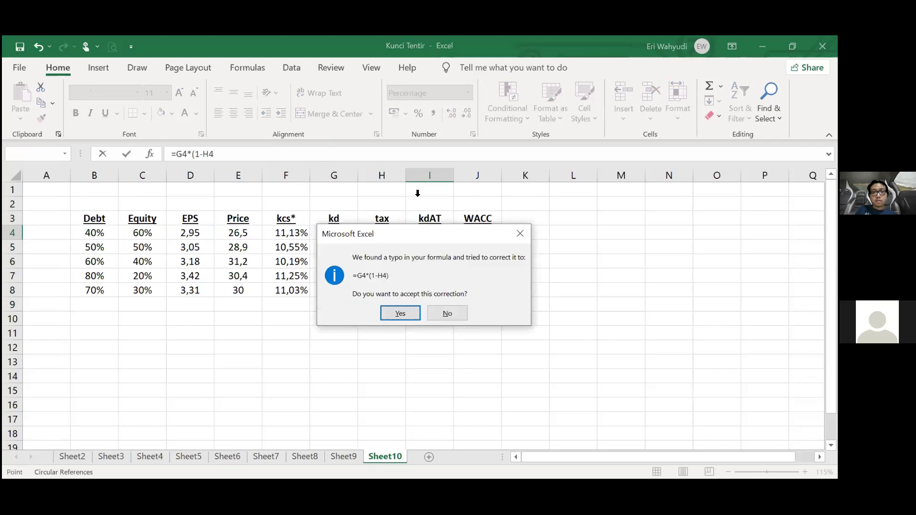
key(Return)
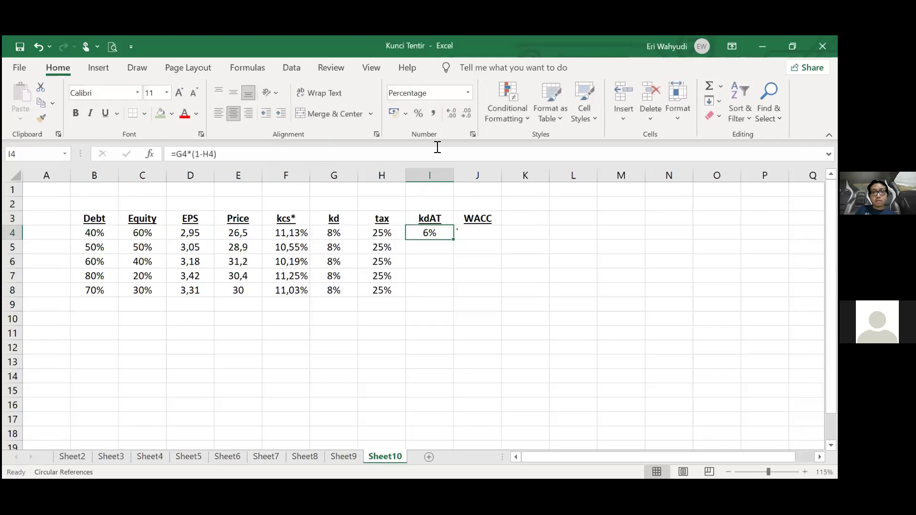
Show the kdAT value in I4 with two decimals and fill its formula down through I8.
click(451, 115)
click(451, 115)
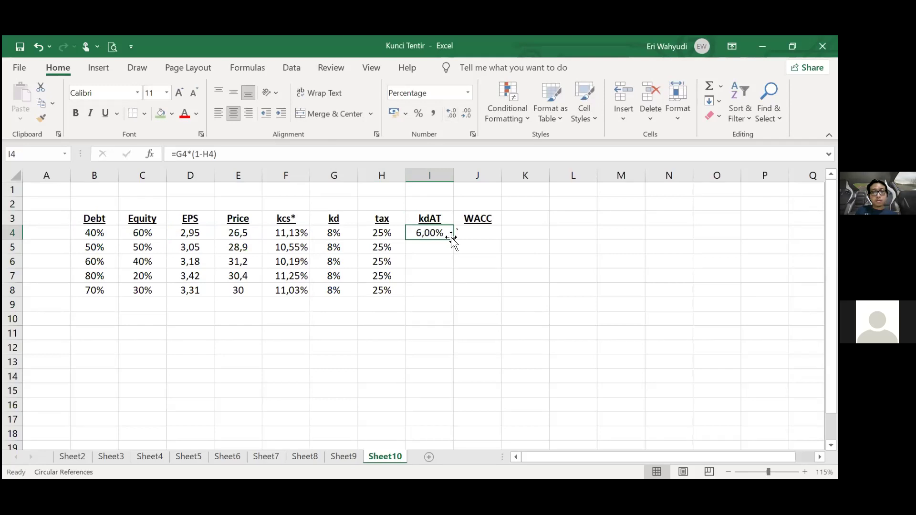
drag(450, 237, 451, 292)
click(477, 230)
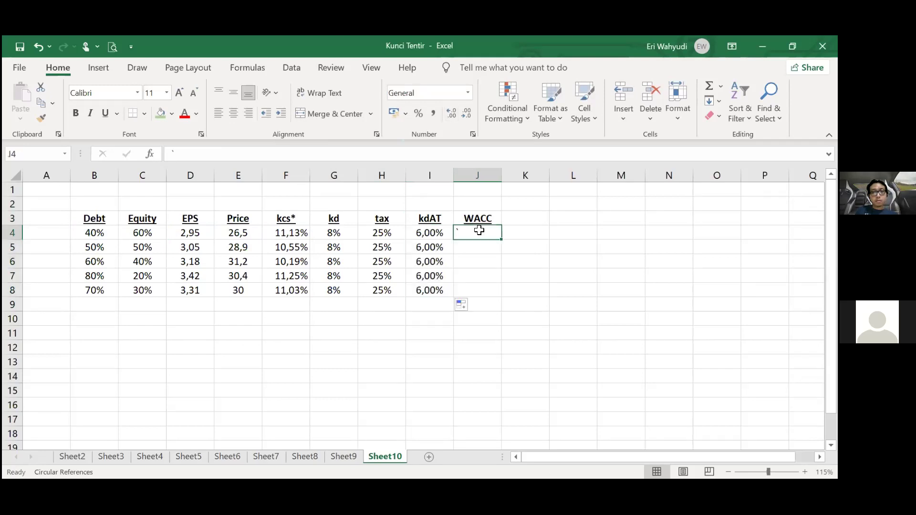
Calculate the WACC in J4 with =(B4*I4)+(C4*F4) and fill the formula down through J8.
text(=()
key(Left)
key(Left)
key(Left)
key(Left)
key(Left)
key(Left)
key(Left)
key(Left)
text(*)
key(Left)
key(Left)
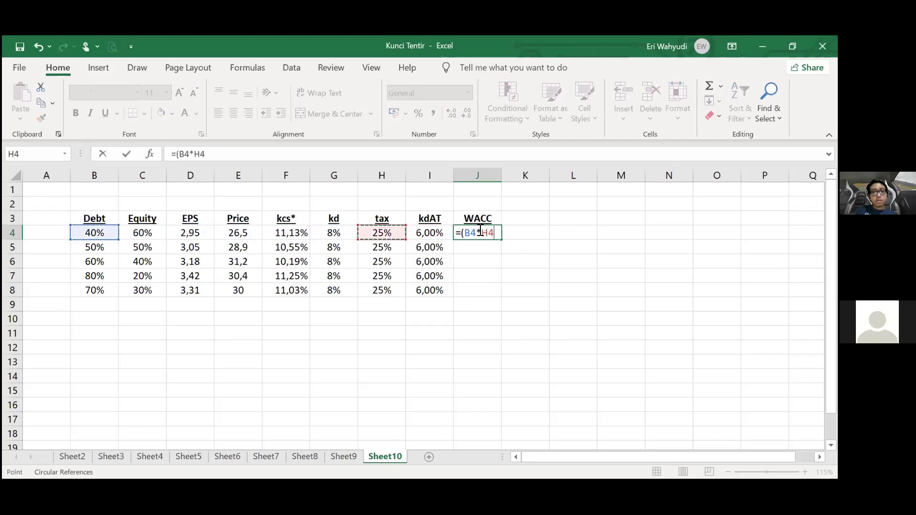
key(Right)
text()+)
key(Left)
key(Left)
key(Left)
key(Left)
key(Left)
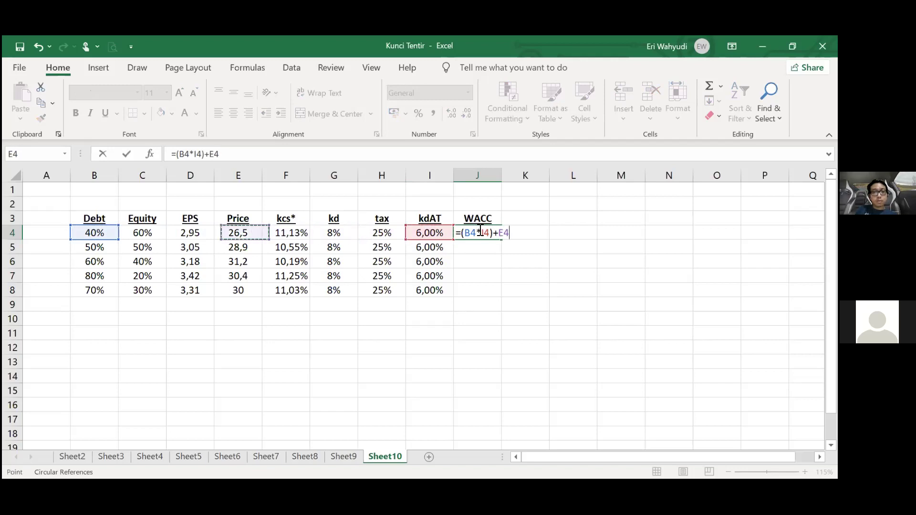
key(Left)
key(Left)
key(Left)
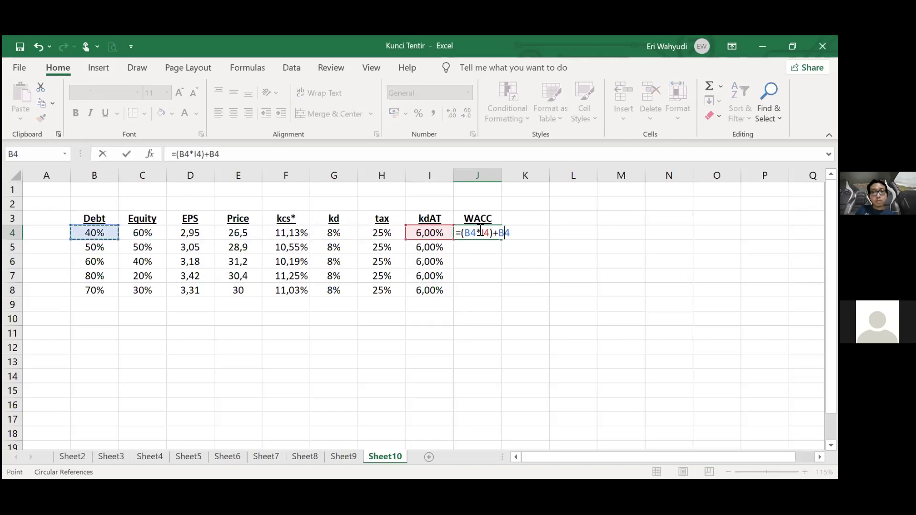
key(BackSpace)
key(BackSpace)
text(()
key(Left)
key(Left)
key(Left)
key(Left)
key(Left)
key(Left)
key(Left)
text(*)
key(Left)
key(Left)
key(Left)
key(Left)
text())
key(Return)
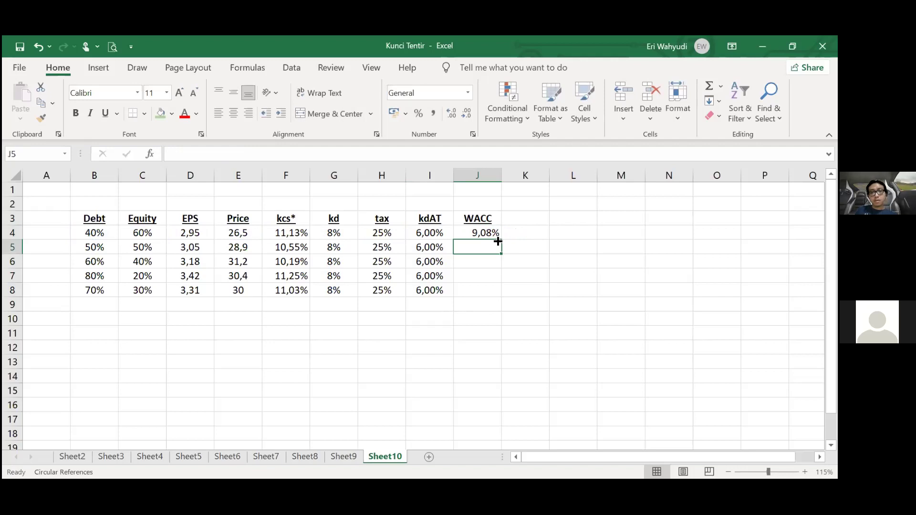
double_click(501, 237)
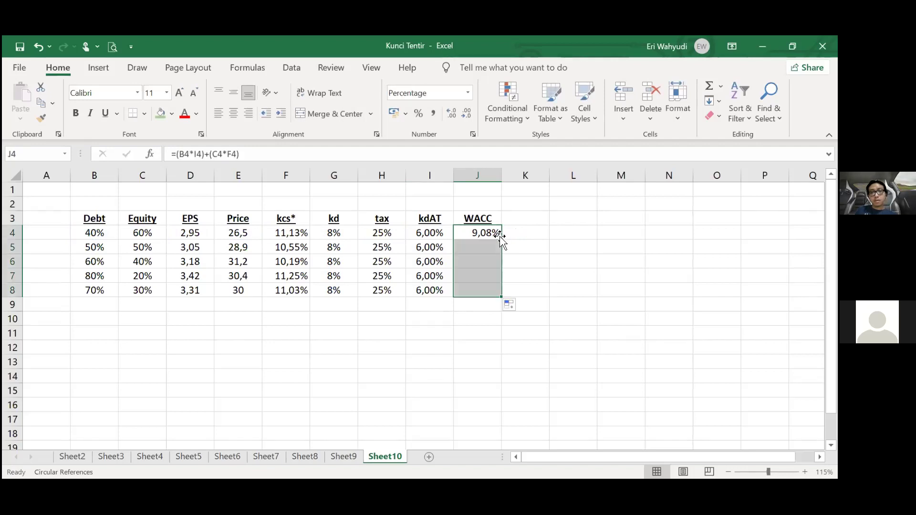
click(538, 277)
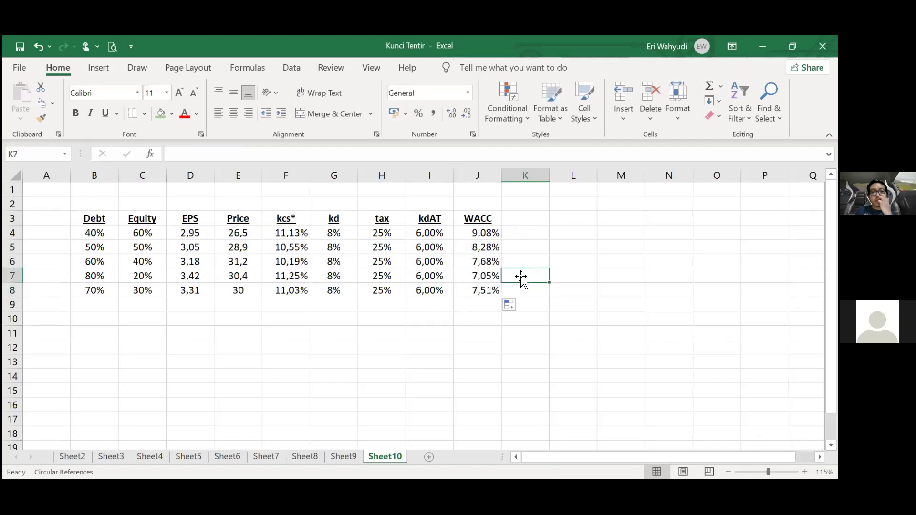
Make the 80% debt row bold from B7 through J7.
click(491, 276)
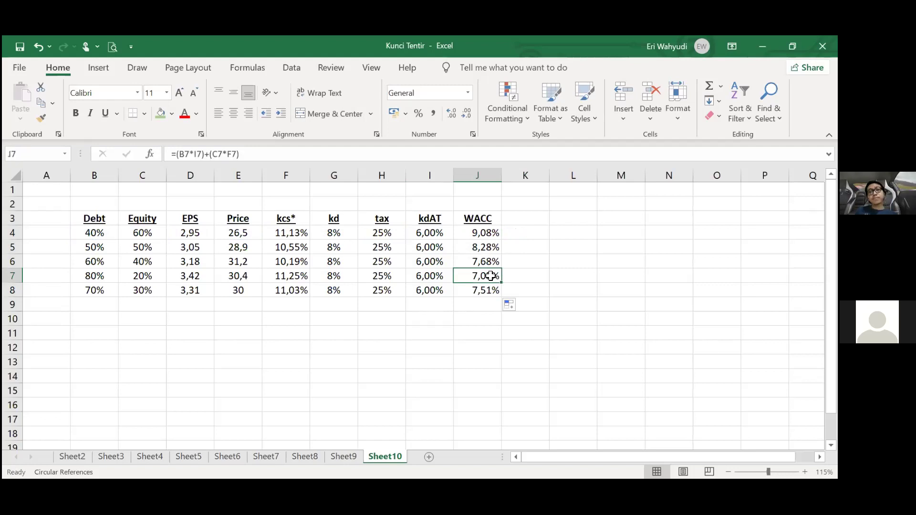
shift+click(96, 276)
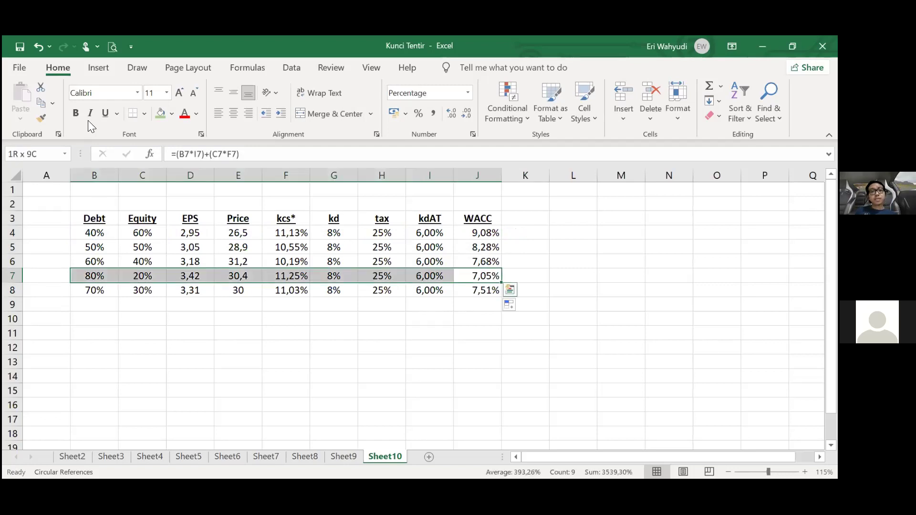
click(72, 111)
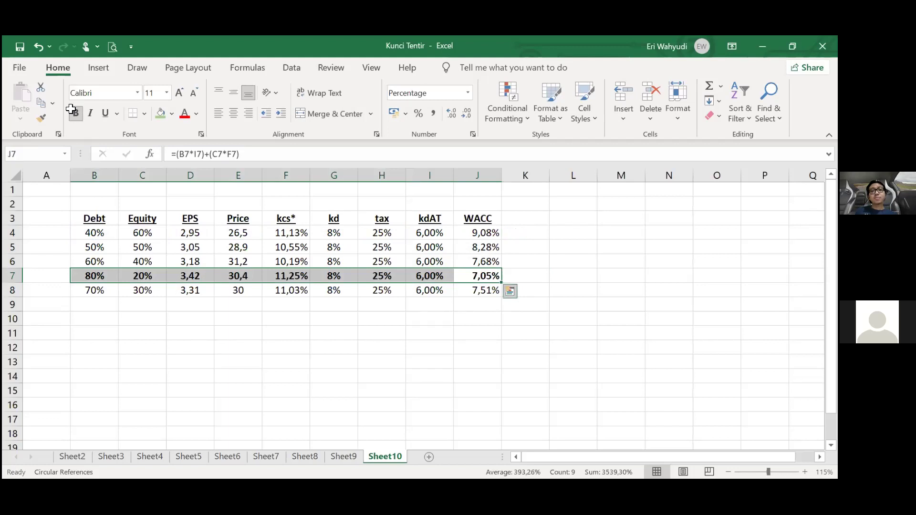
Enter the note Value max in K7, beside the 80% debt row's WACC.
ctrl+scroll(626, 301, up, 1)
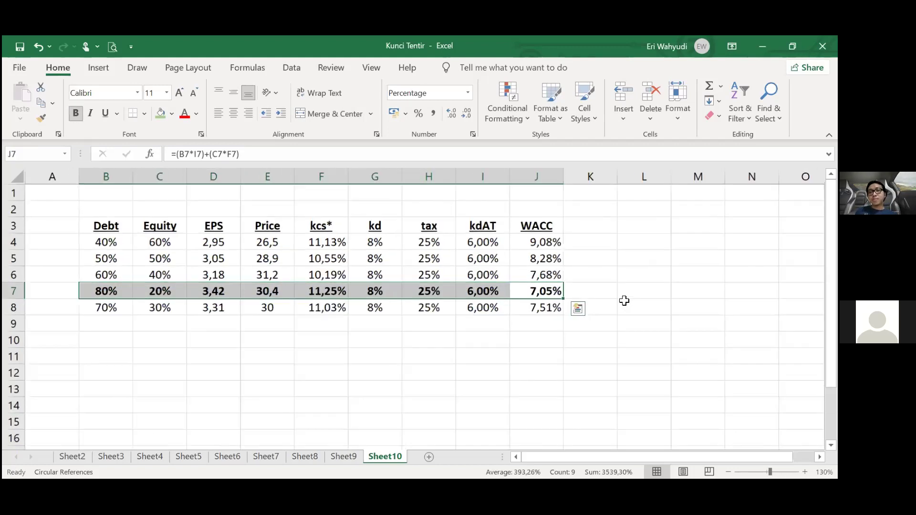
scroll(676, 303, up, 1)
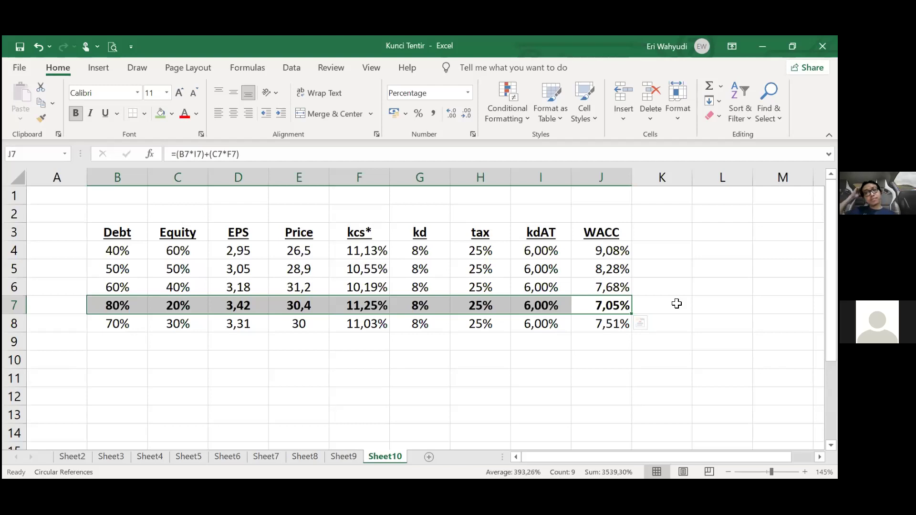
click(677, 303)
text(Value max)
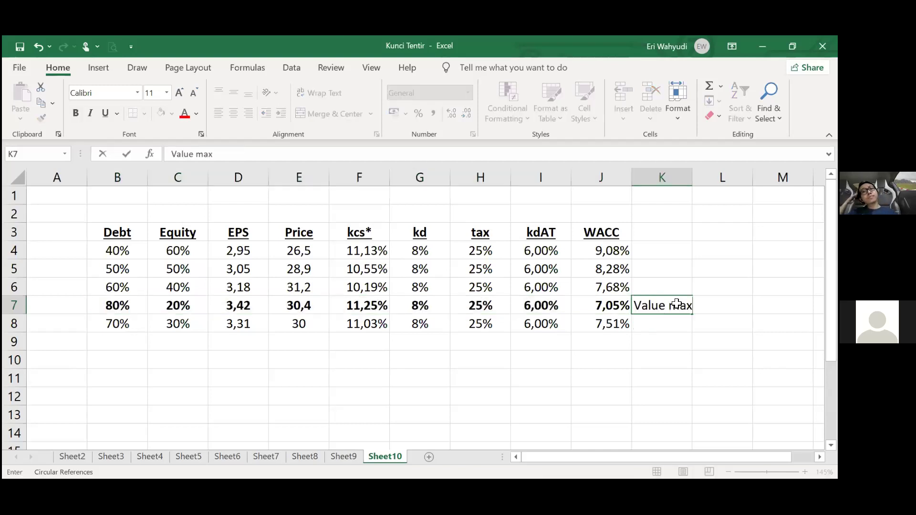
key(Return)
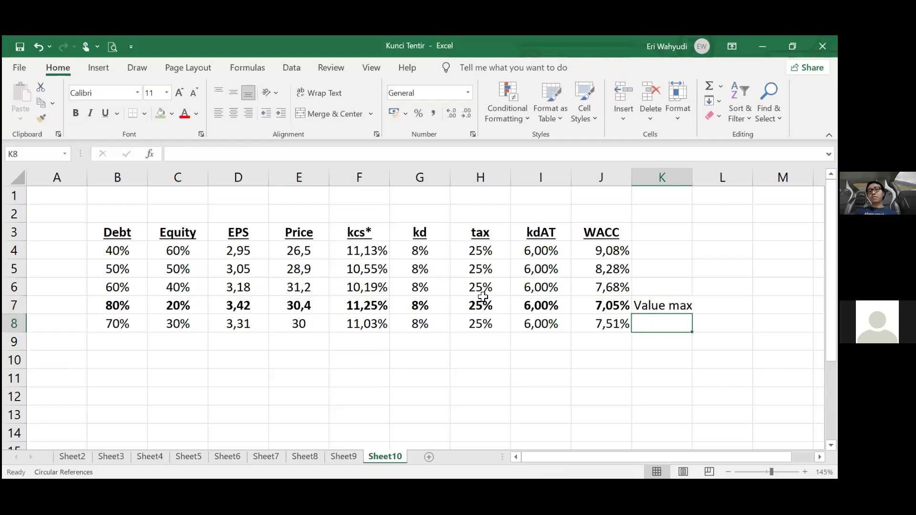
Write the label kcs in E11 and D over P in F11:F12, underlining the D as a fraction line.
click(293, 373)
text(k)
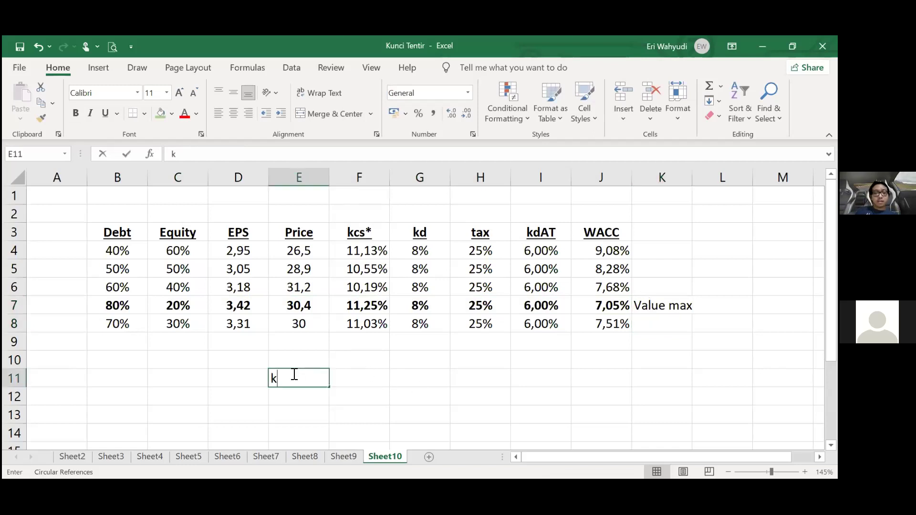
text(cs)
key(Tab)
text(D)
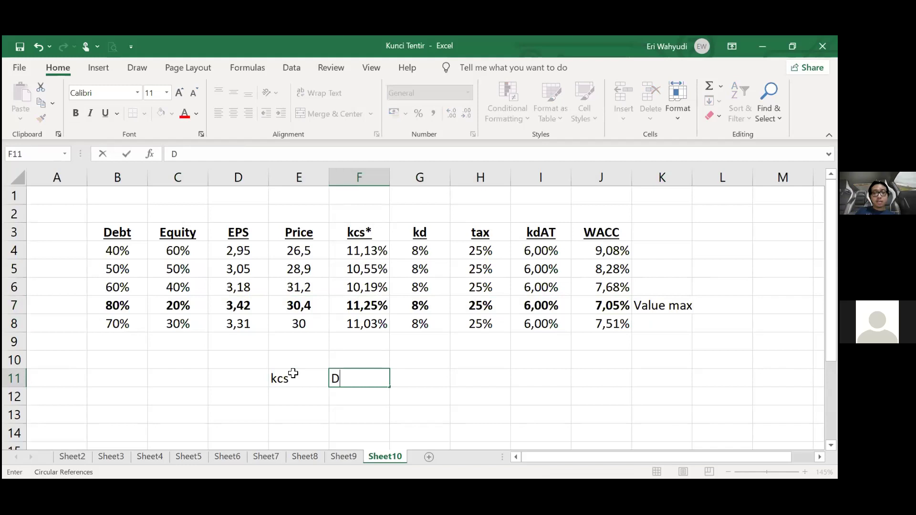
key(Return)
text(P)
key(Up)
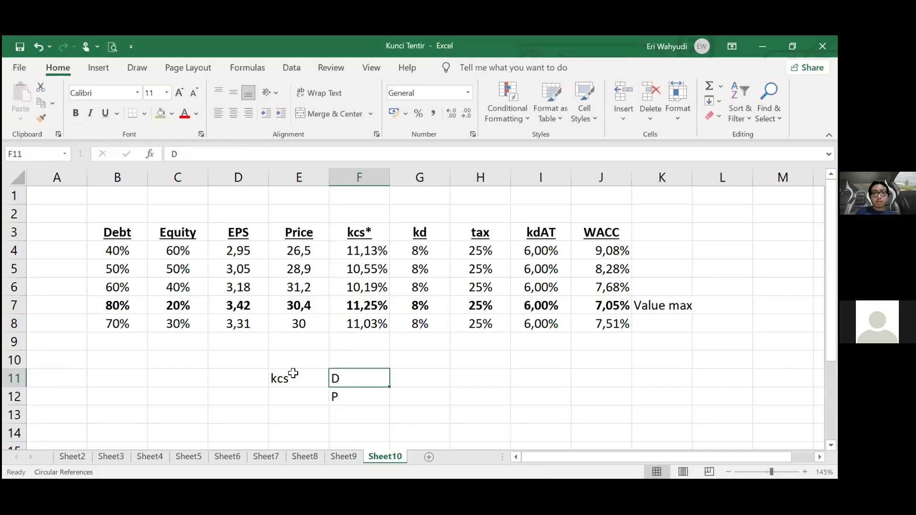
key(ctrl+u)
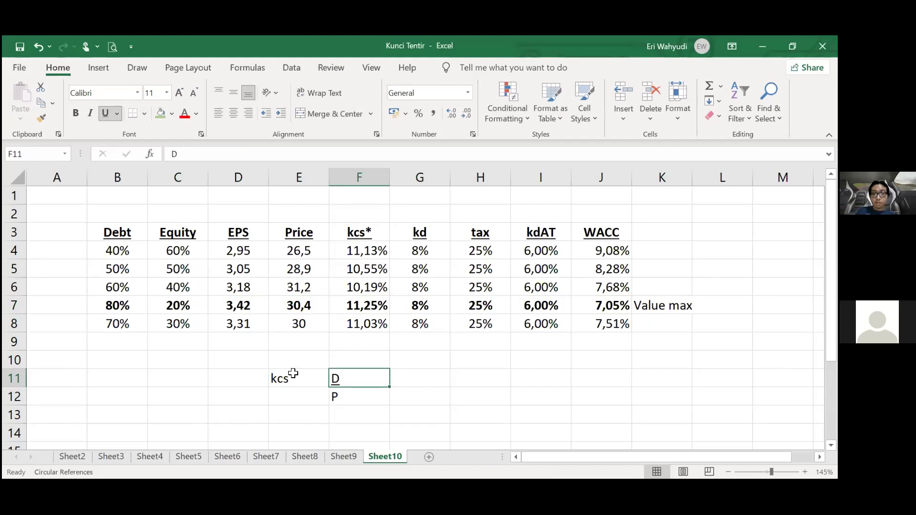
Enter + growth as plain text in G11 to complete the kcs formula note.
click(409, 359)
click(412, 377)
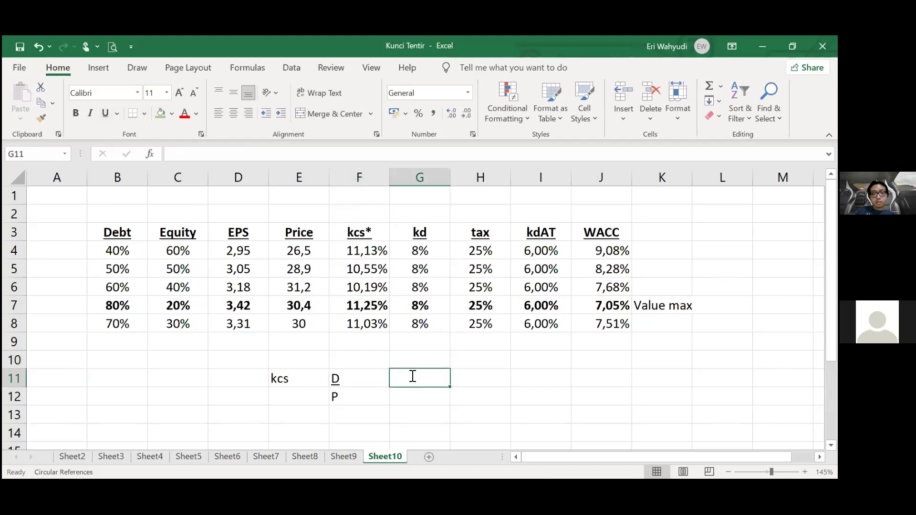
text(=+ growth)
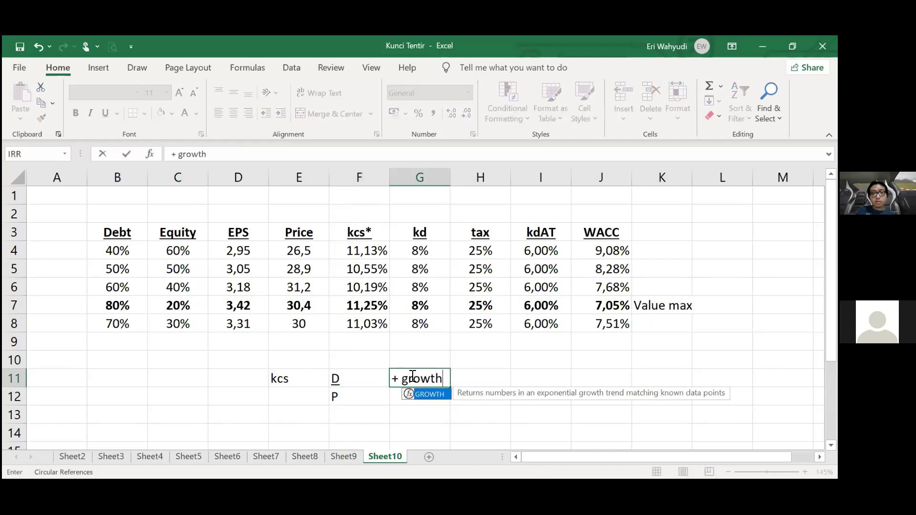
key(ctrl+Return)
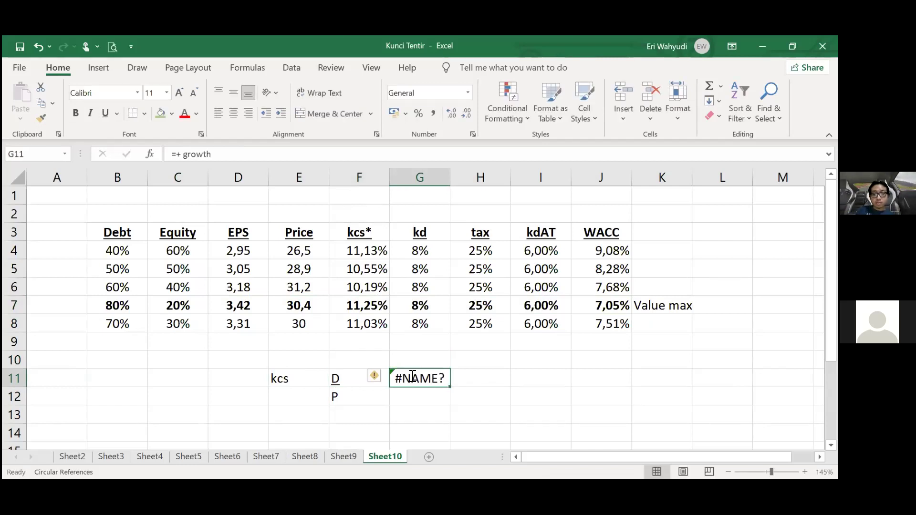
text('+)
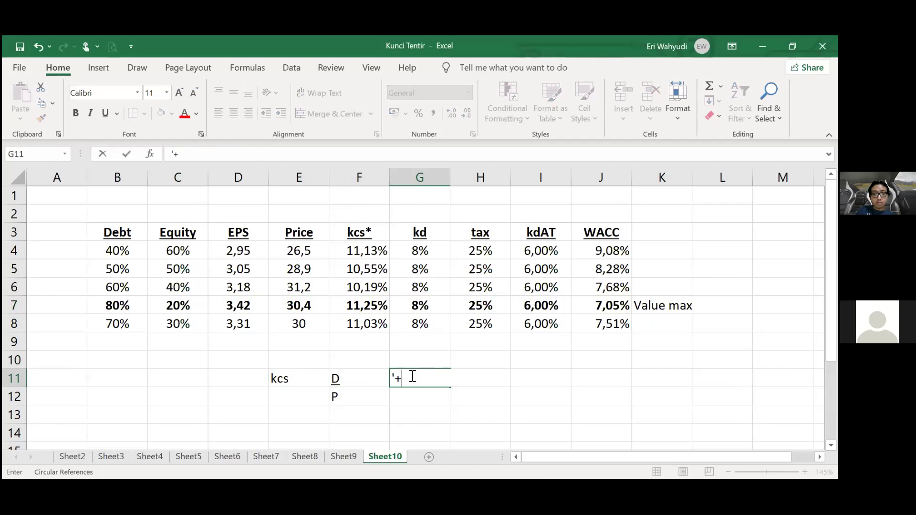
text( growth)
key(Left)
key(Left)
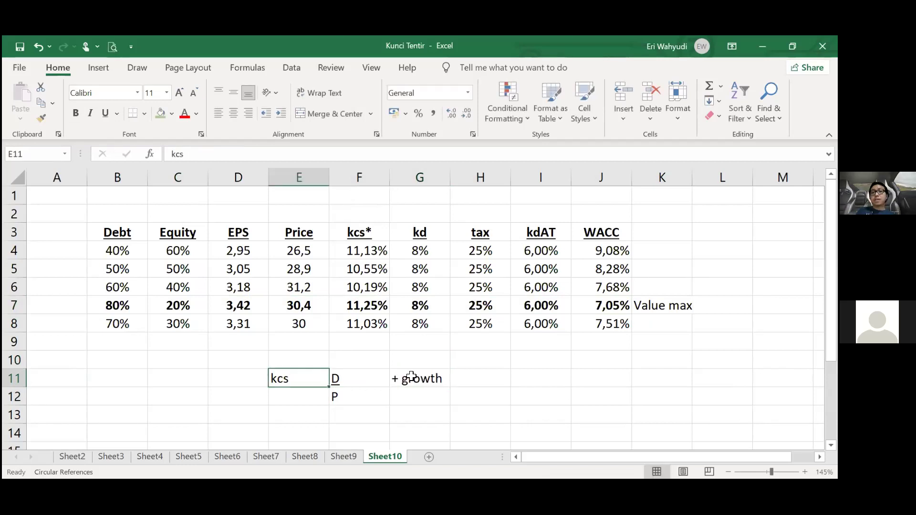
Review the D/P terms against the EPS and Price values, the kcs* and WACC columns, and the Value max note.
click(352, 393)
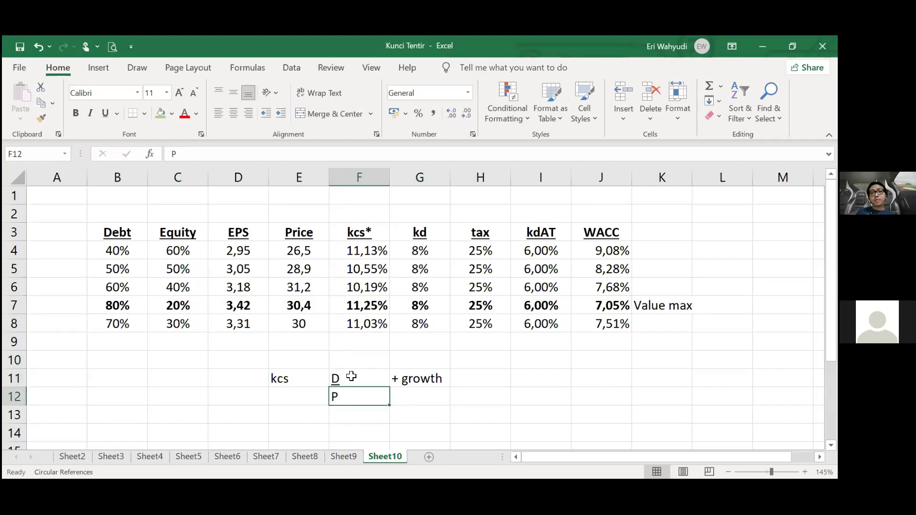
key(Up)
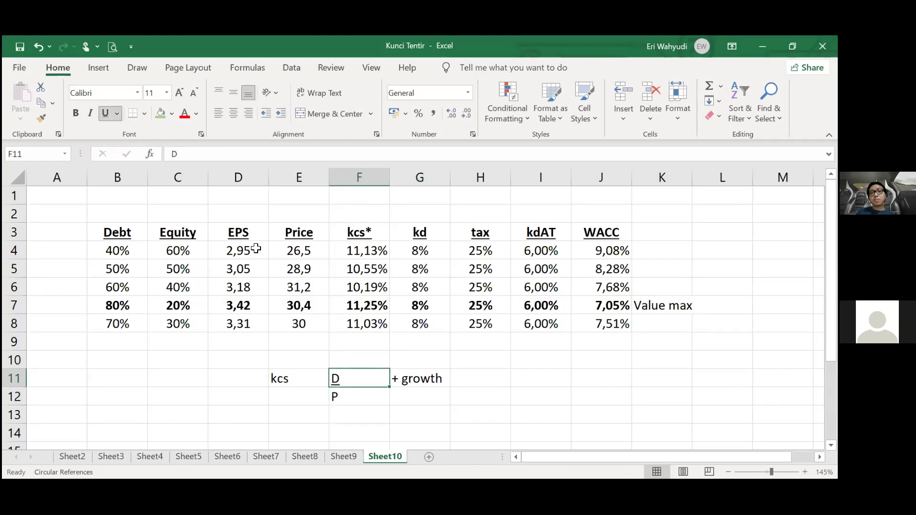
click(256, 248)
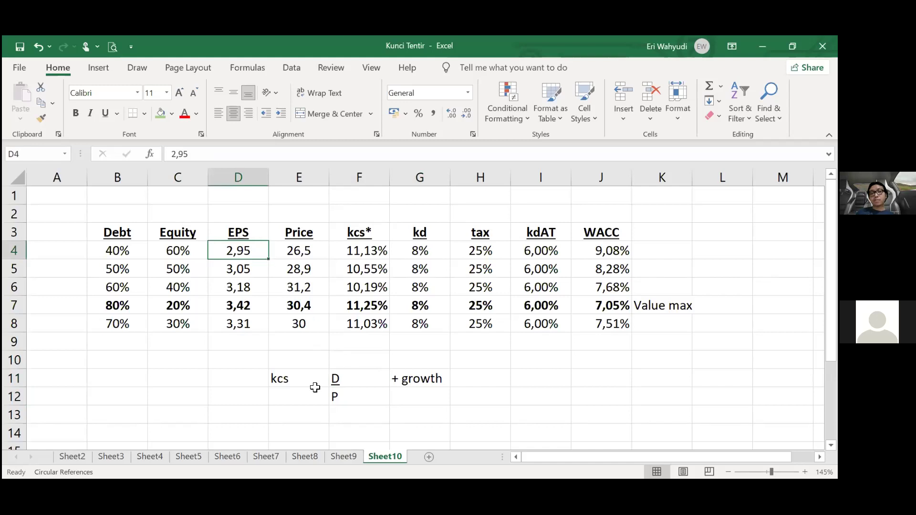
click(299, 253)
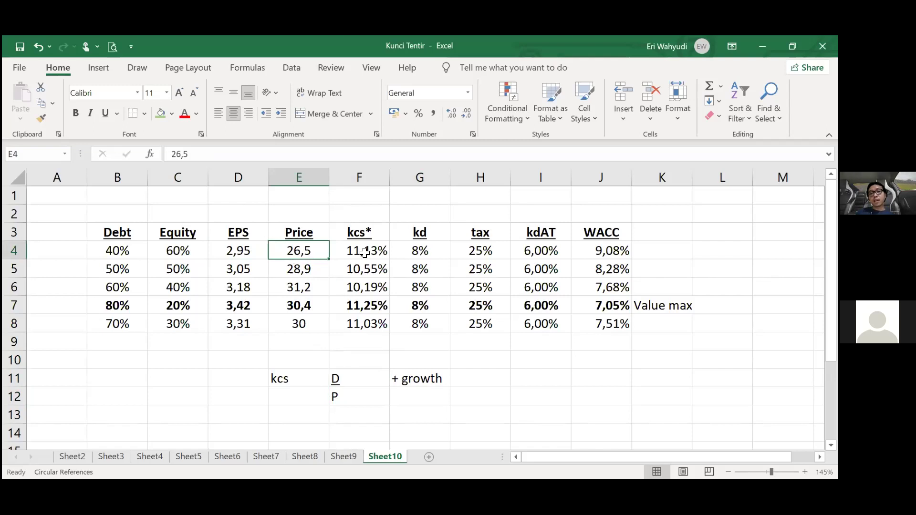
drag(359, 250, 364, 321)
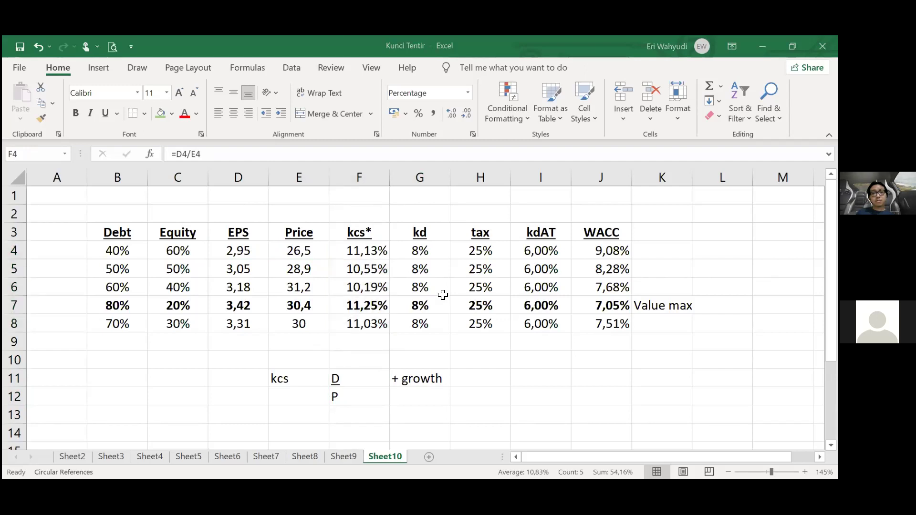
drag(610, 249, 612, 326)
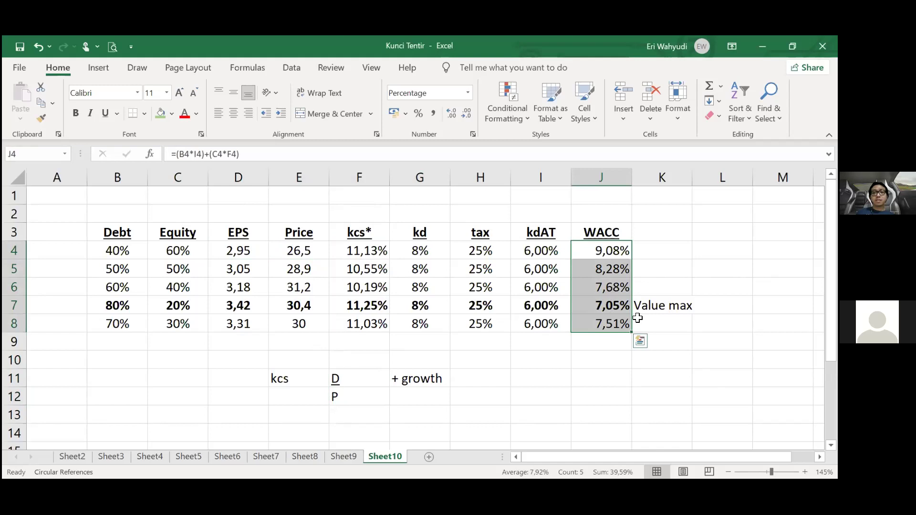
click(620, 300)
click(673, 304)
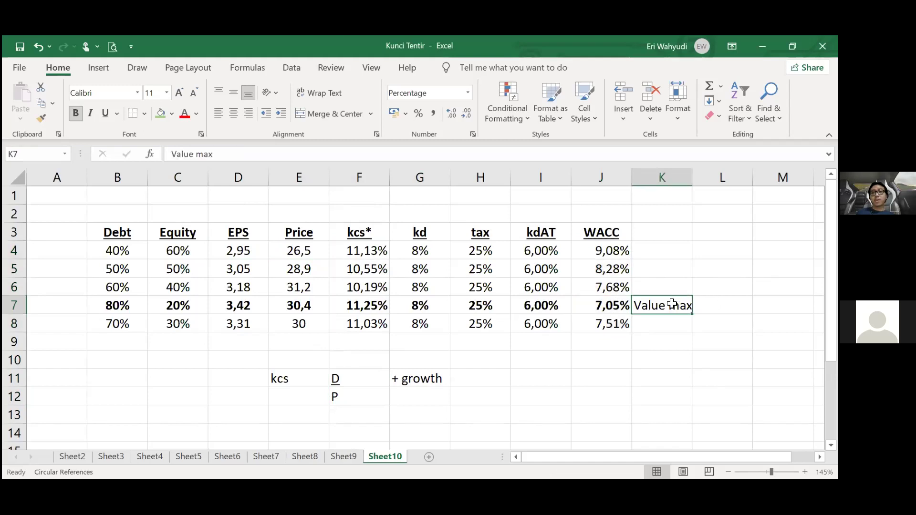